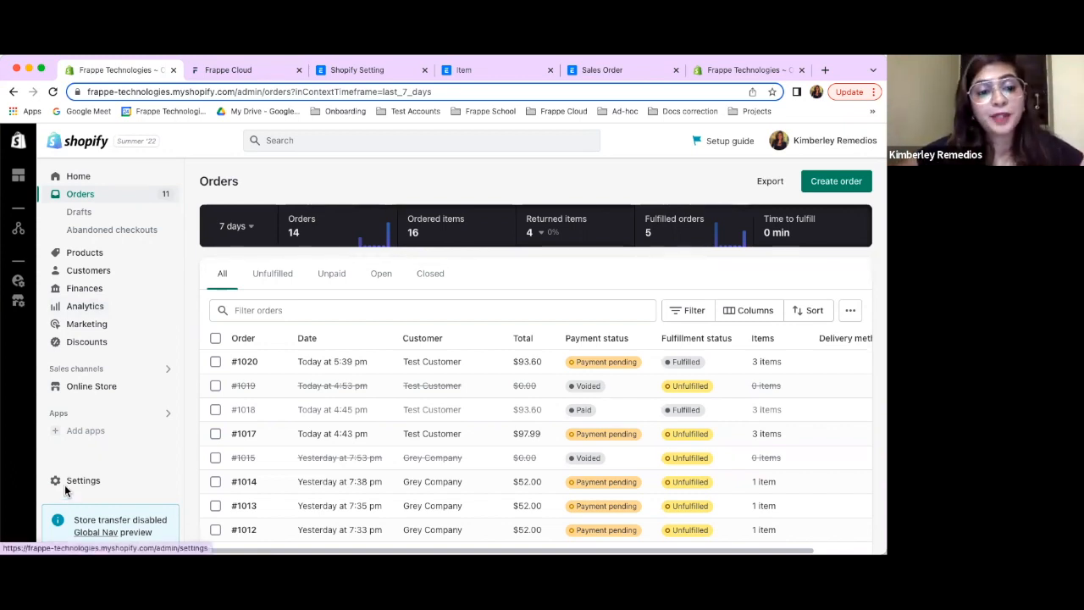
Open the store's settings and go to the apps and sales channels section
click(64, 484)
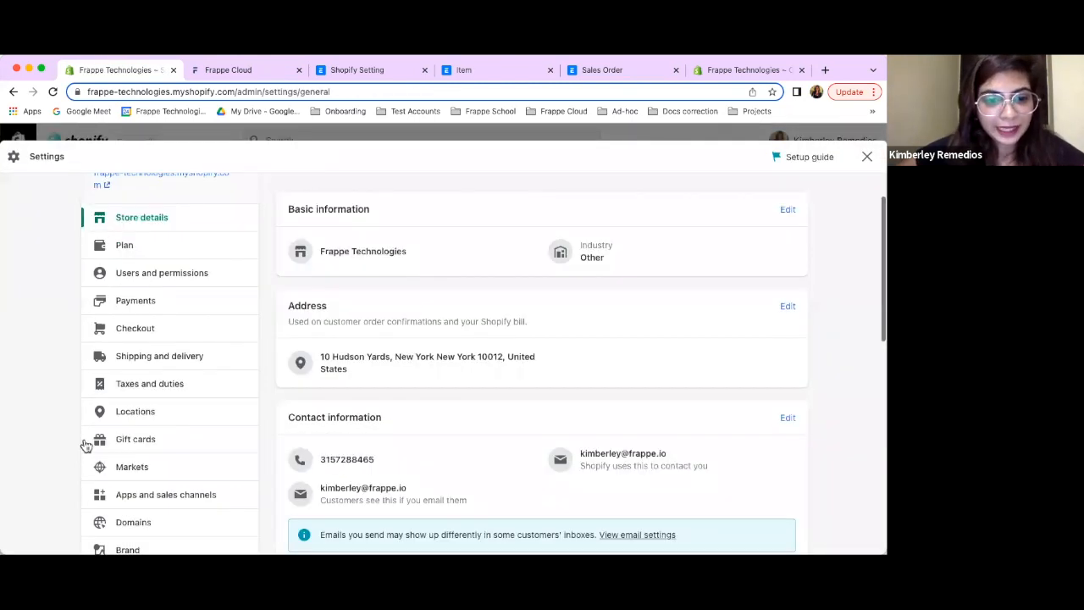
scroll(113, 416, down, 2)
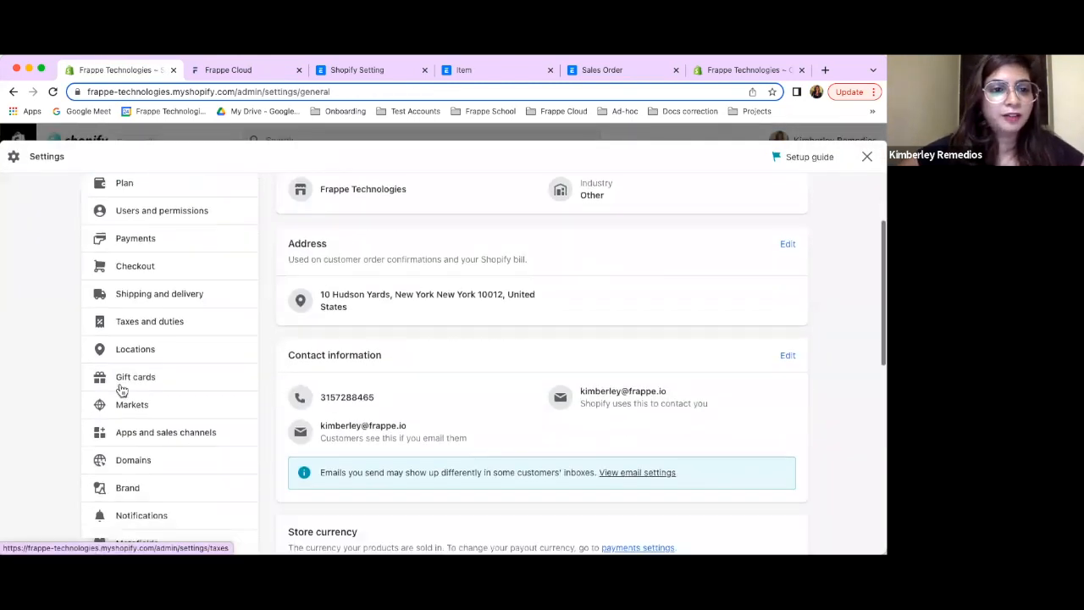
click(127, 434)
scroll(344, 461, down, 1)
scroll(344, 461, up, 1)
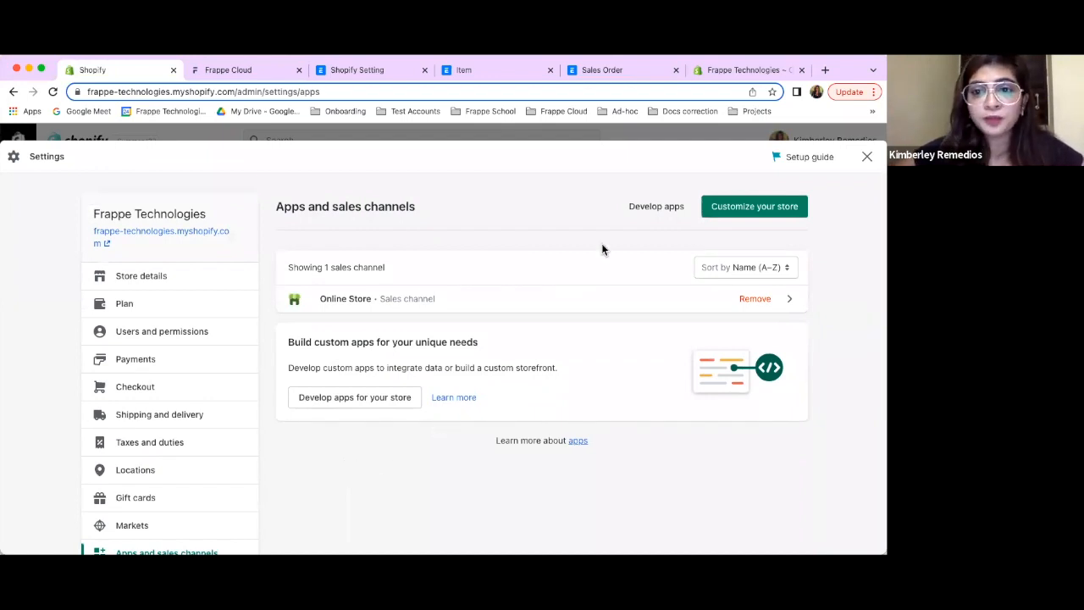
Go to app development and view the form for creating a new app, closing it without creating one
click(646, 208)
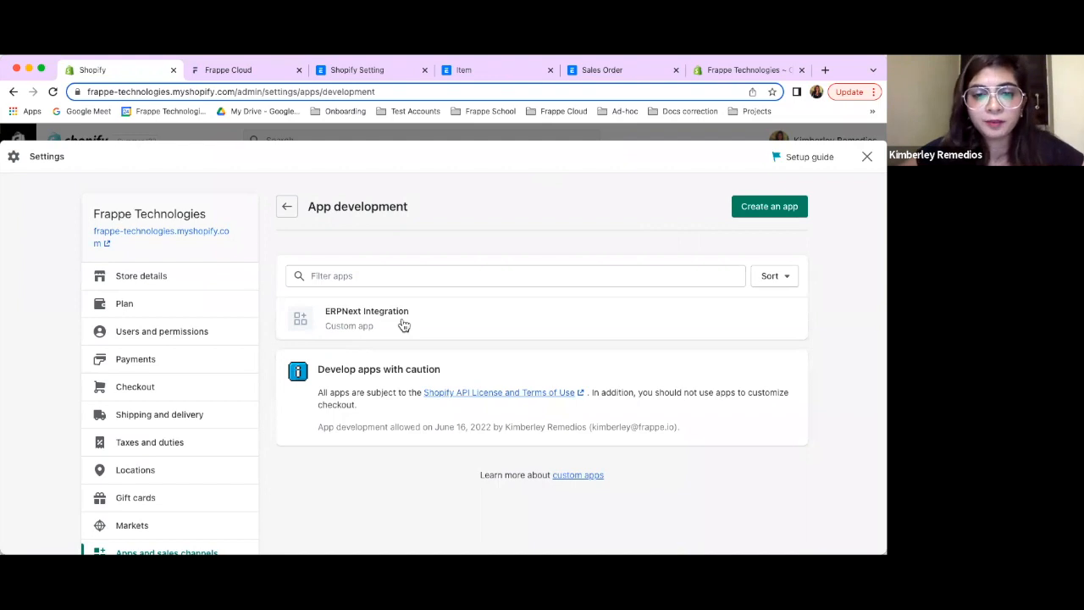
click(772, 212)
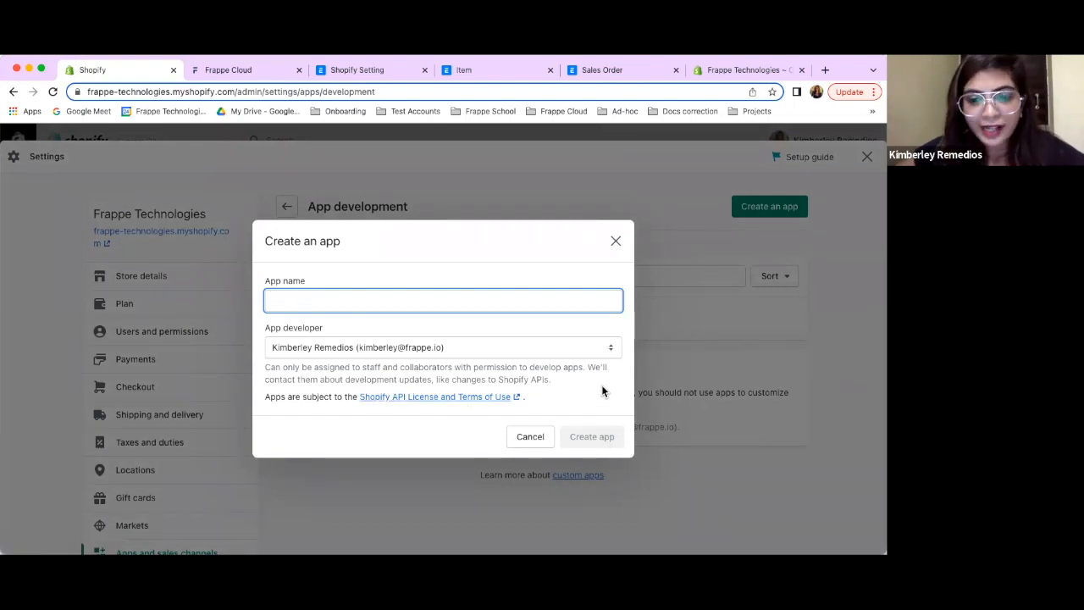
click(616, 250)
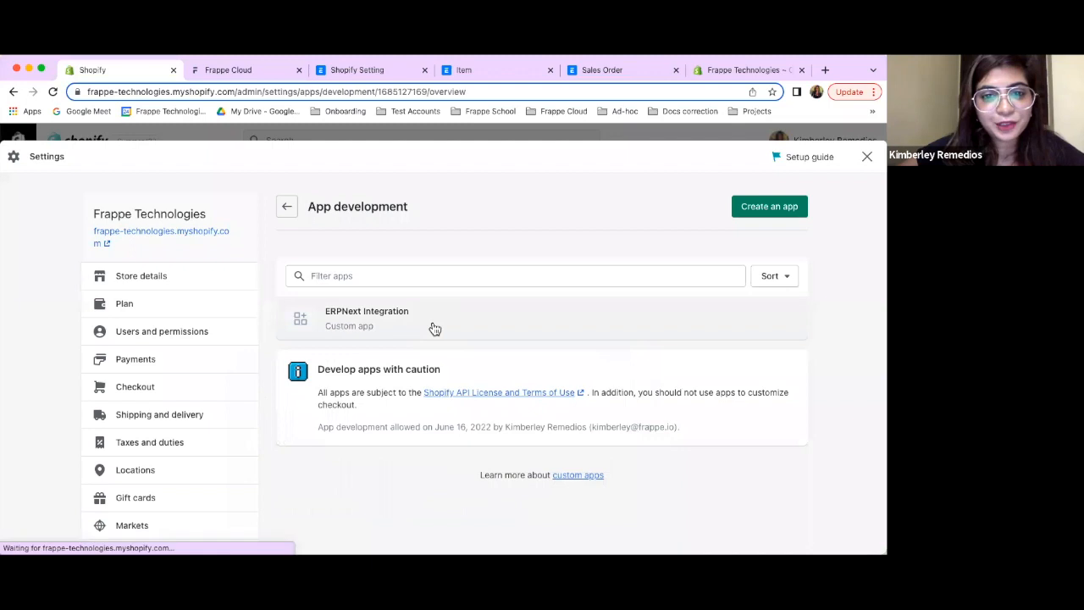
Open the ERPNext Integration custom app and review its overview and configuration
click(430, 327)
scroll(397, 357, down, 3)
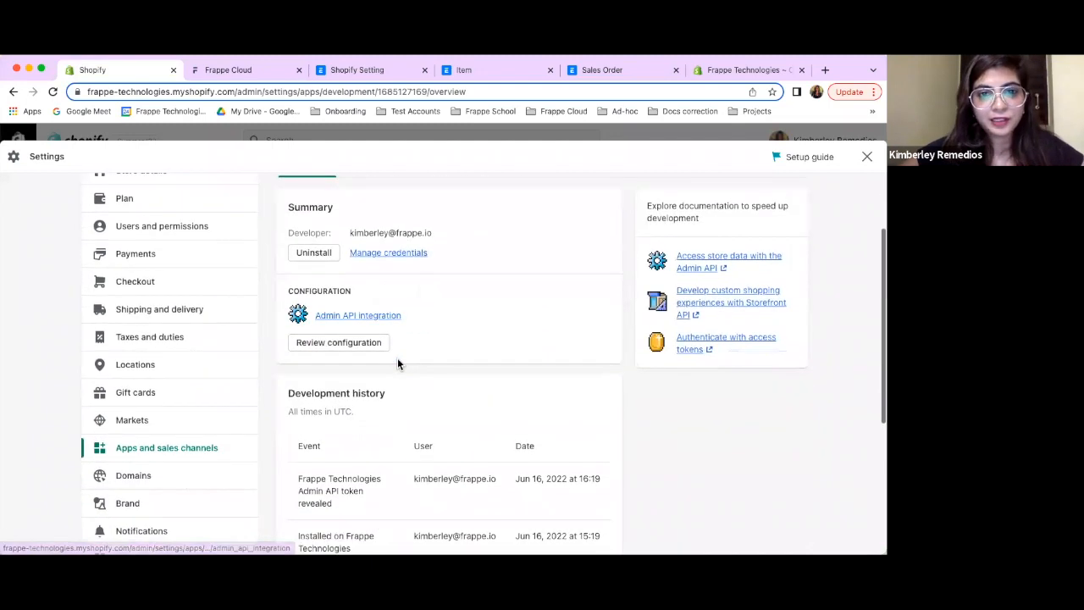
scroll(397, 357, up, 3)
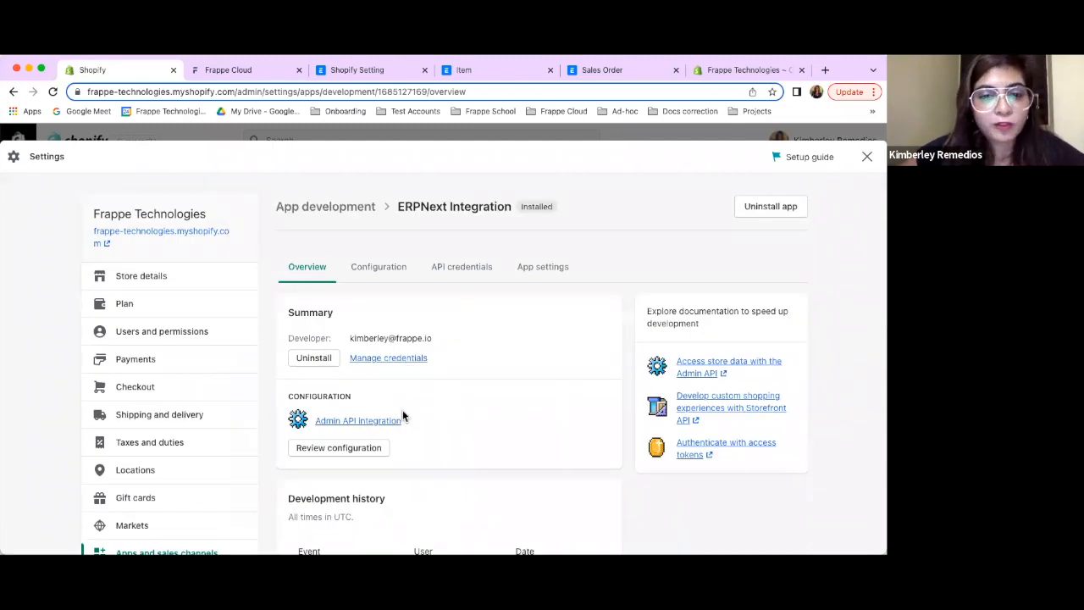
click(380, 269)
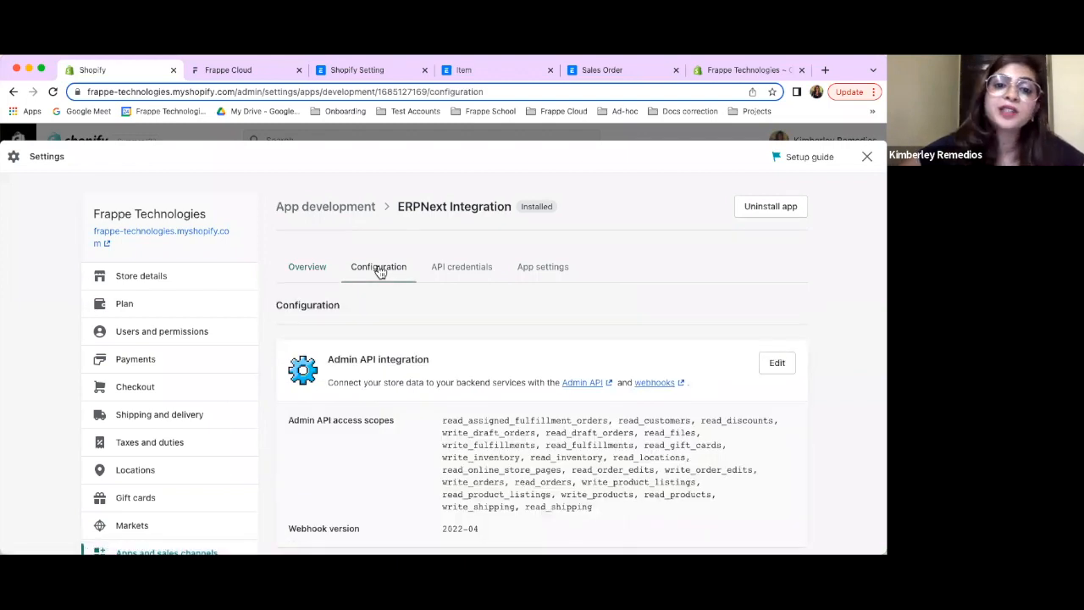
scroll(374, 472, down, 3)
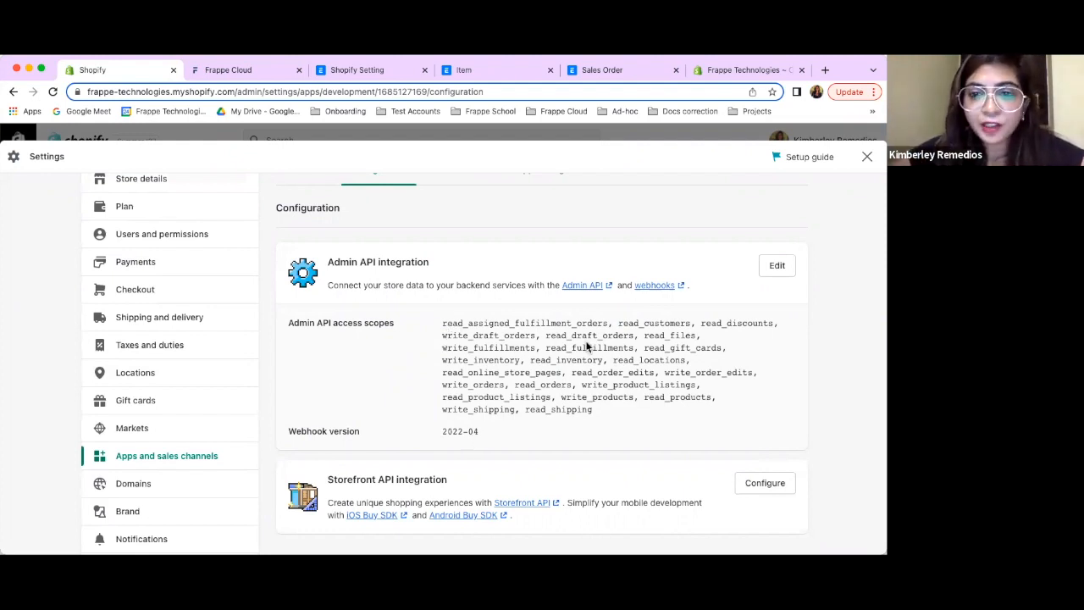
Open the Admin API integration for editing and examine the full list of access scopes through draft orders and files
click(773, 267)
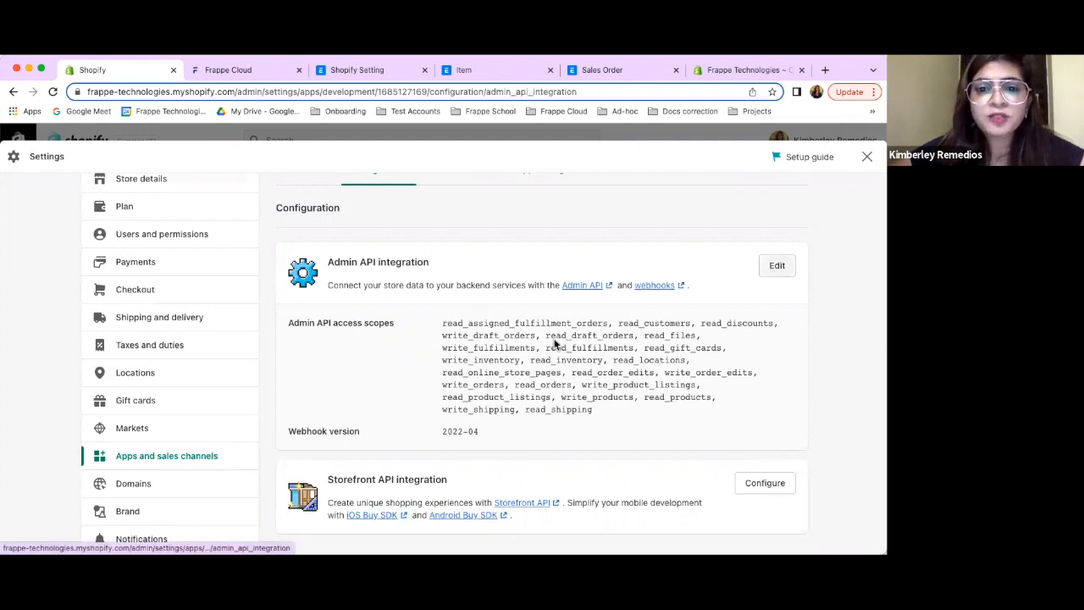
scroll(484, 361, down, 1)
scroll(484, 362, down, 5)
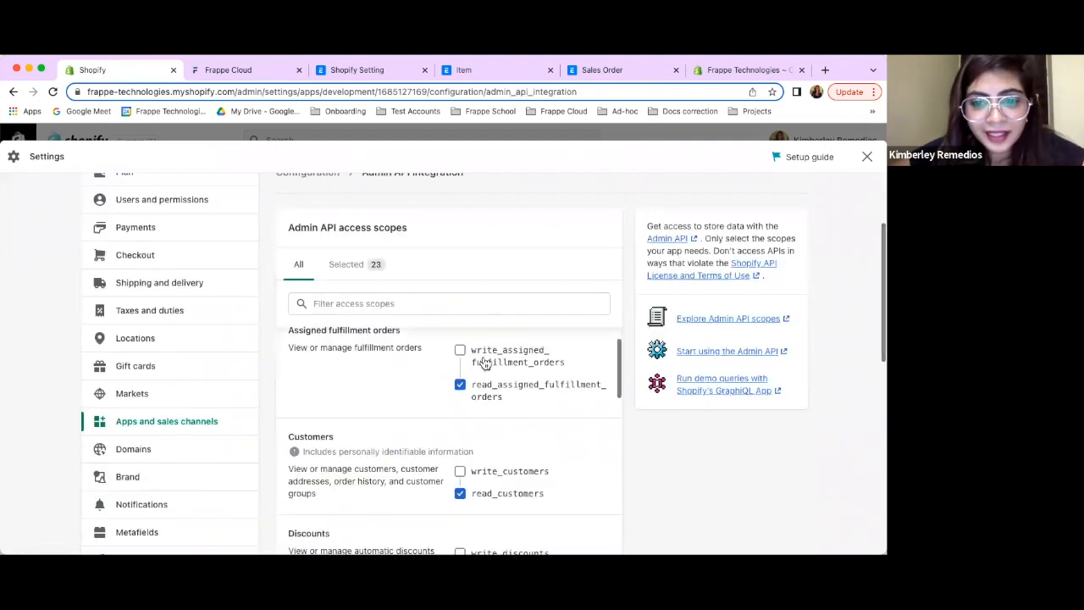
scroll(487, 453, down, 3)
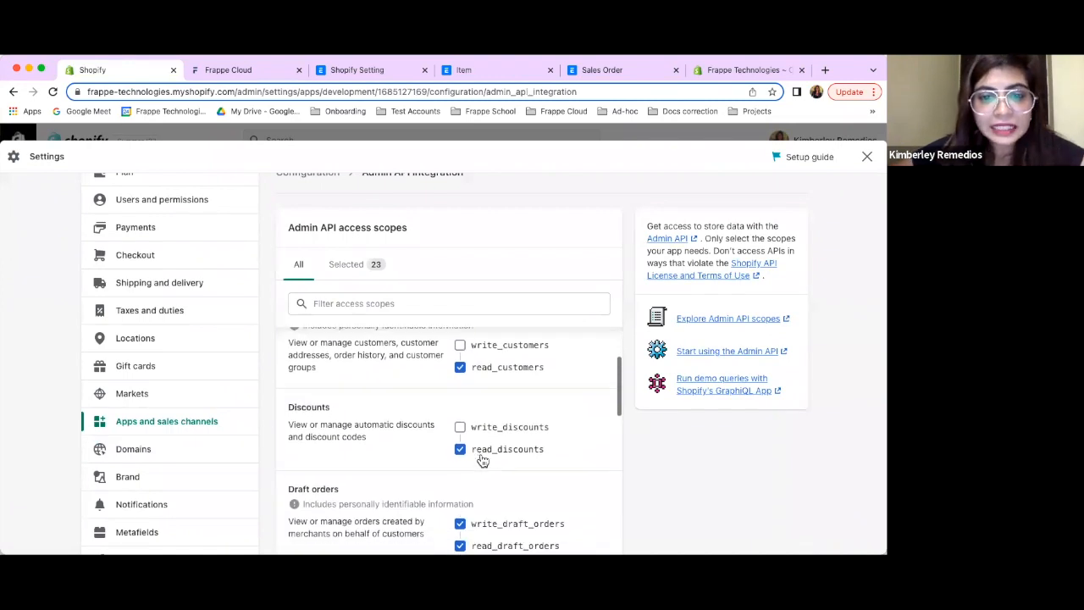
scroll(500, 436, down, 2)
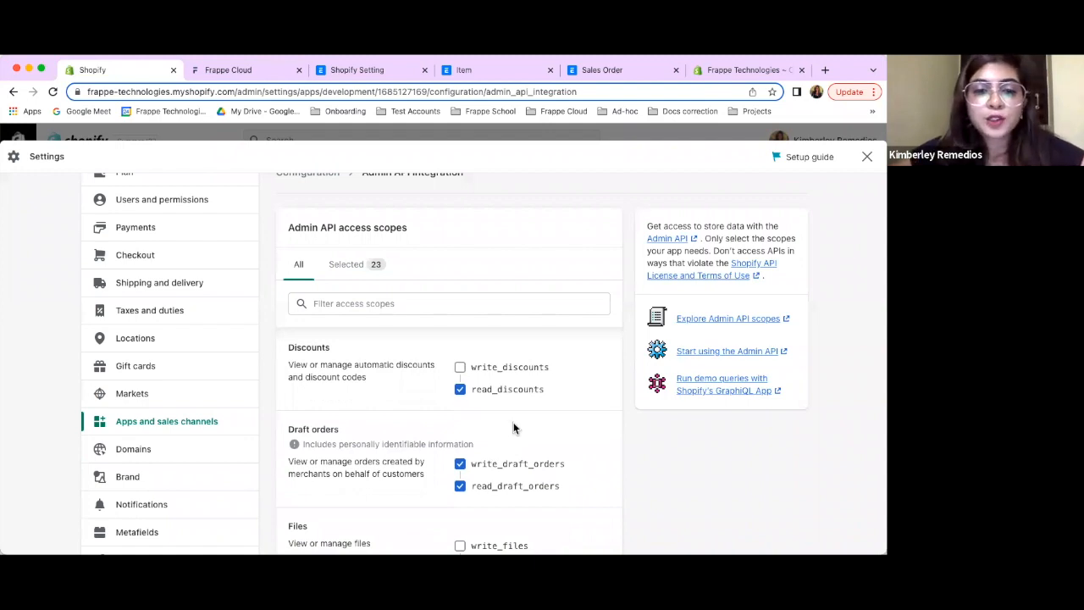
scroll(513, 428, up, 1)
scroll(354, 269, down, 2)
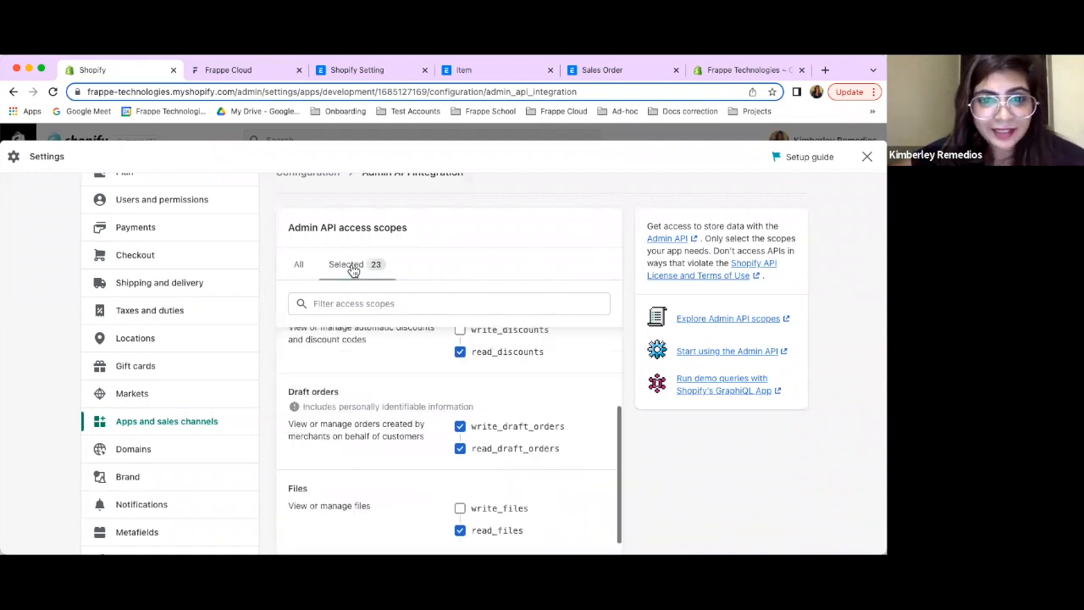
Limit the Admin API access scopes list to the selected ones and review them
click(350, 265)
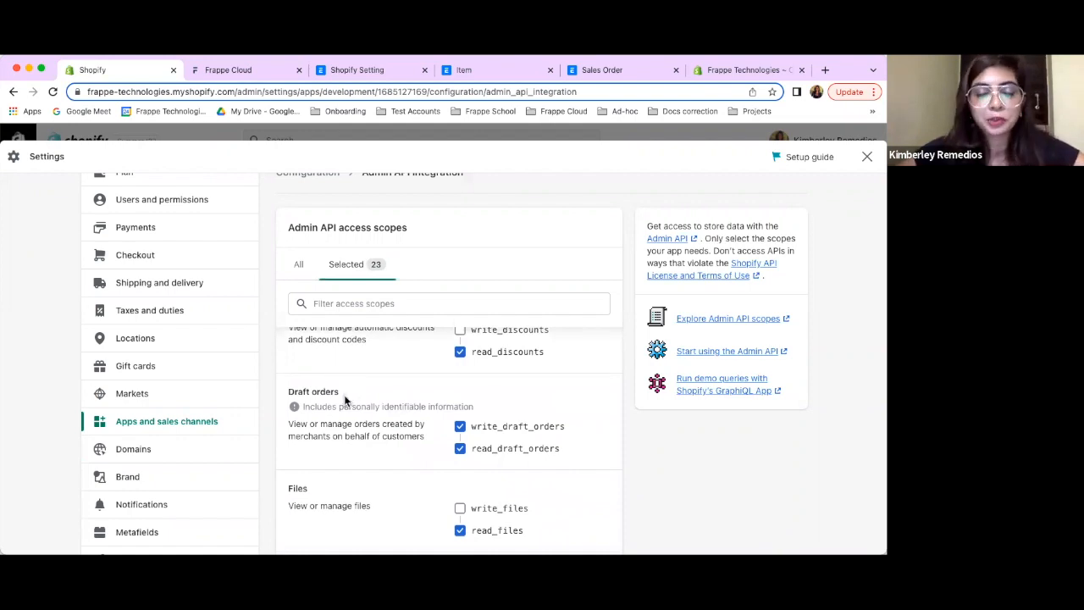
scroll(345, 434, down, 2)
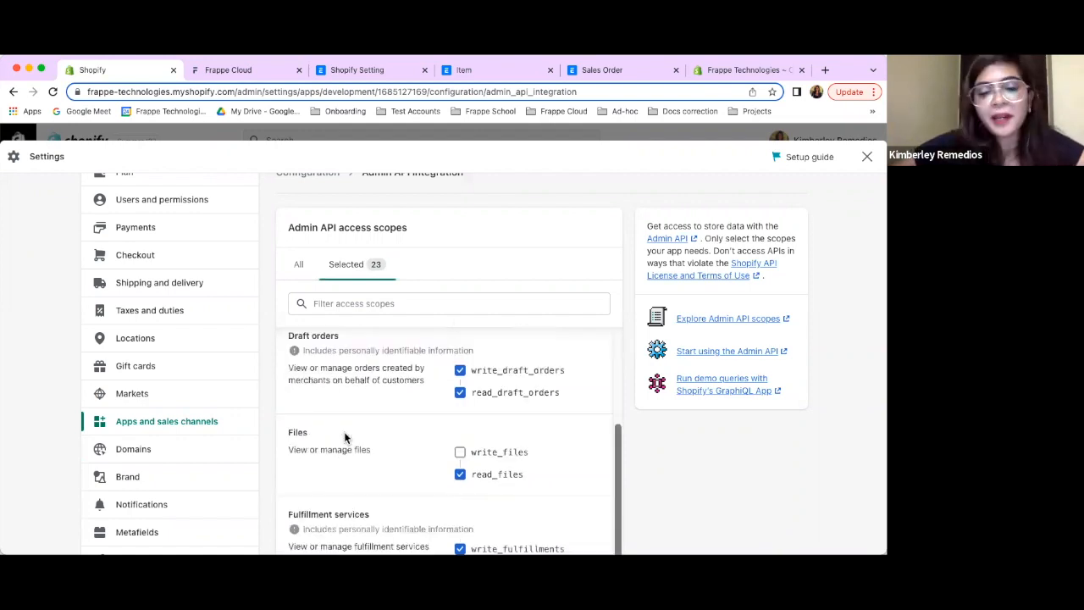
scroll(346, 491, down, 1)
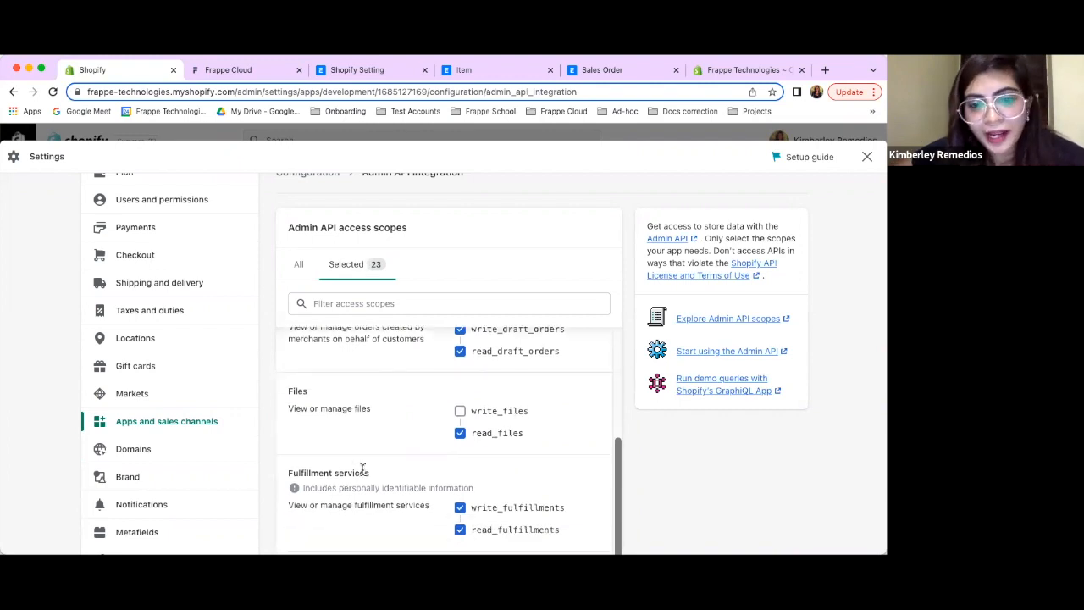
scroll(374, 411, up, 5)
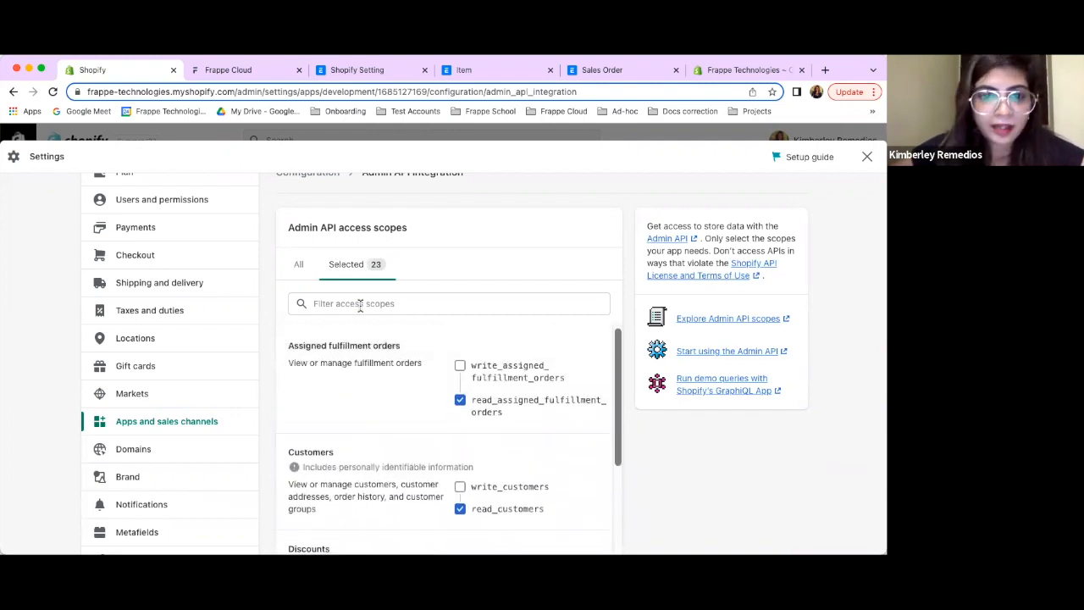
scroll(323, 293, up, 3)
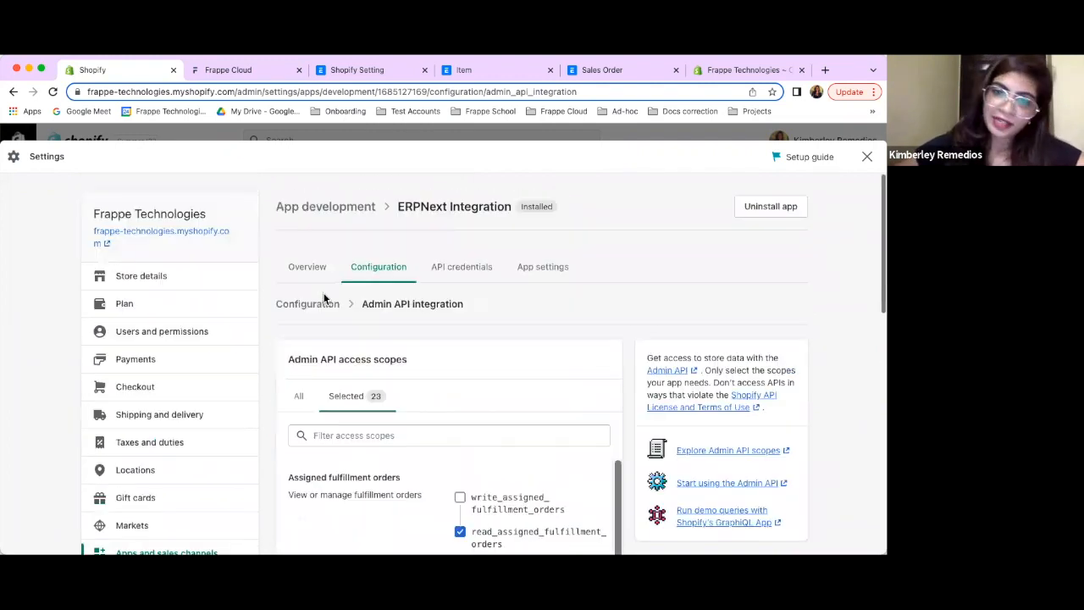
Show all Admin API access scopes again and examine the first entries, including analytics and assigned fulfillment orders
click(299, 396)
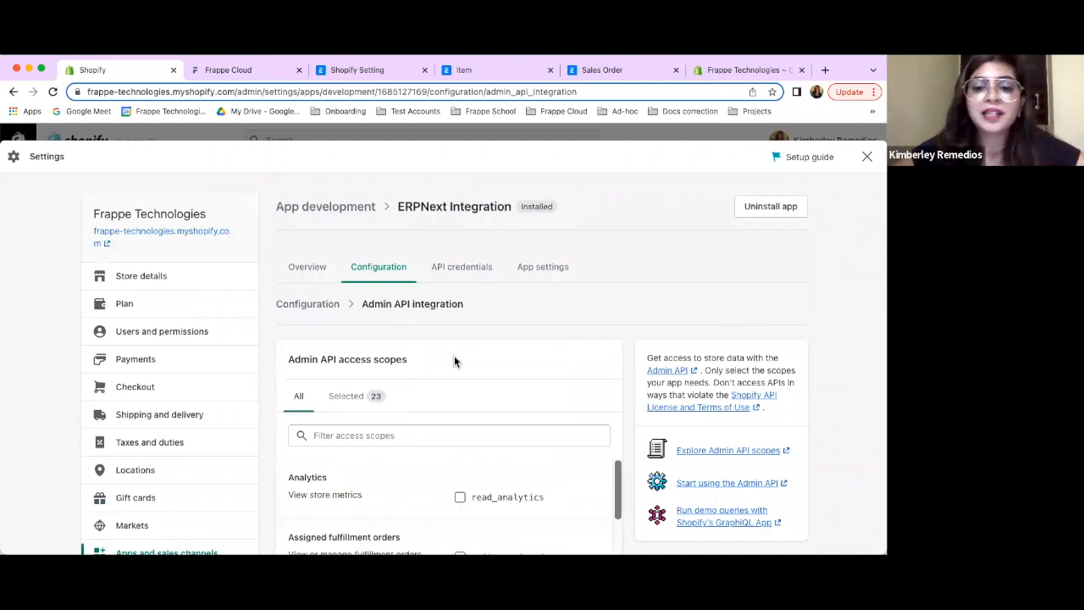
scroll(435, 368, down, 2)
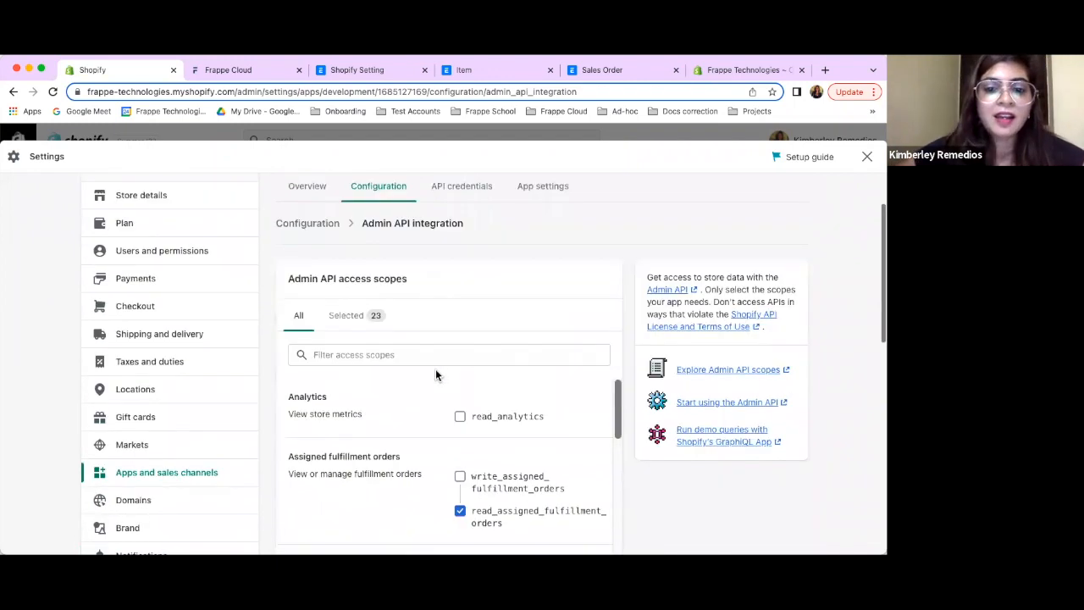
scroll(435, 374, down, 1)
scroll(435, 374, up, 1)
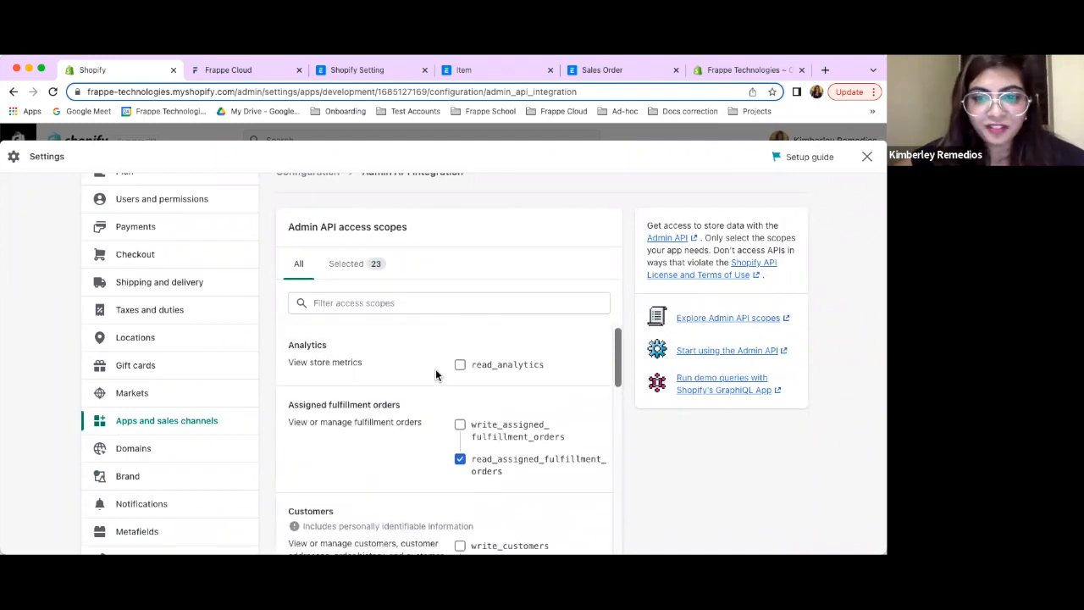
scroll(391, 343, up, 1)
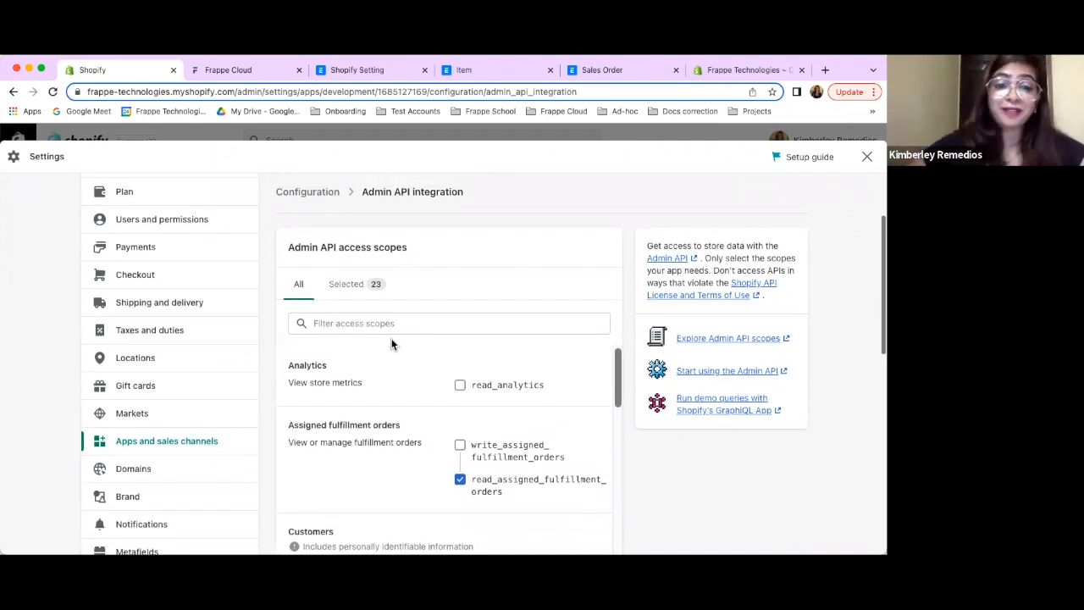
scroll(386, 363, up, 2)
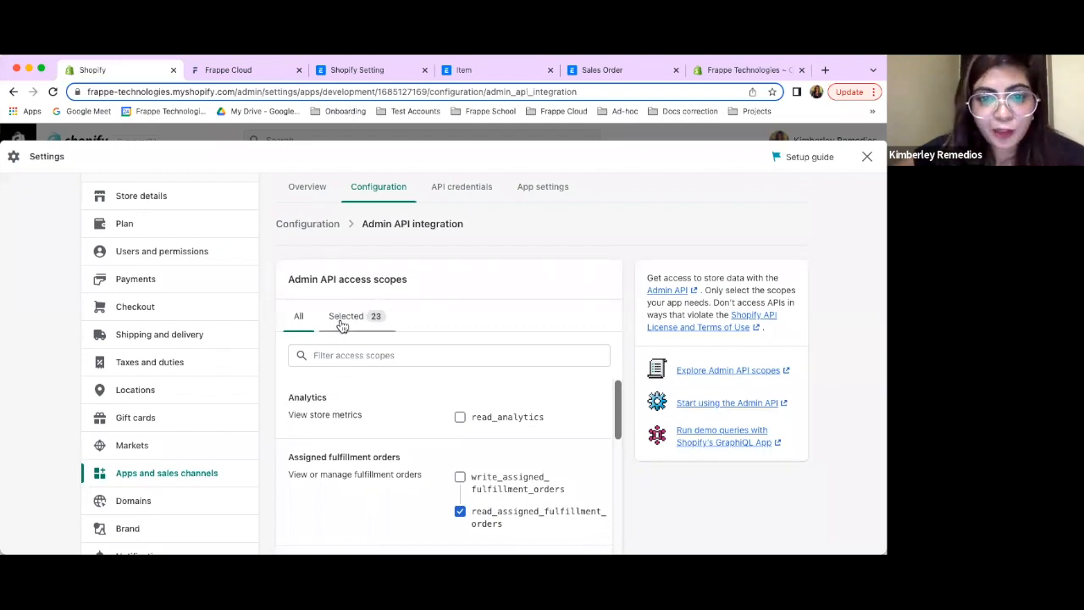
Show only the selected access scopes again and return to the configuration page to review the scope summary
click(344, 320)
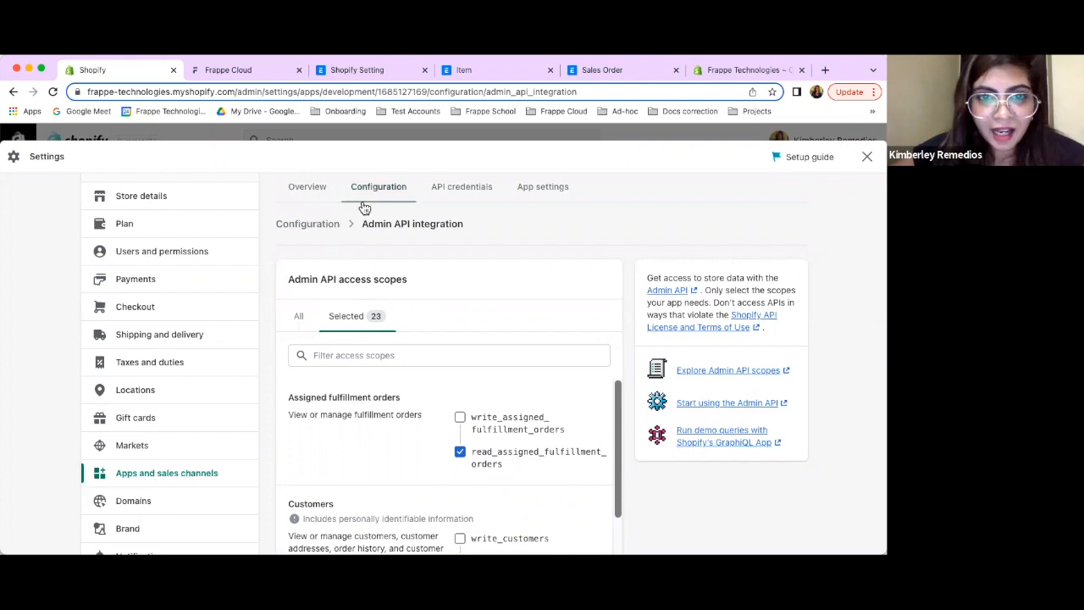
click(322, 225)
scroll(406, 372, down, 2)
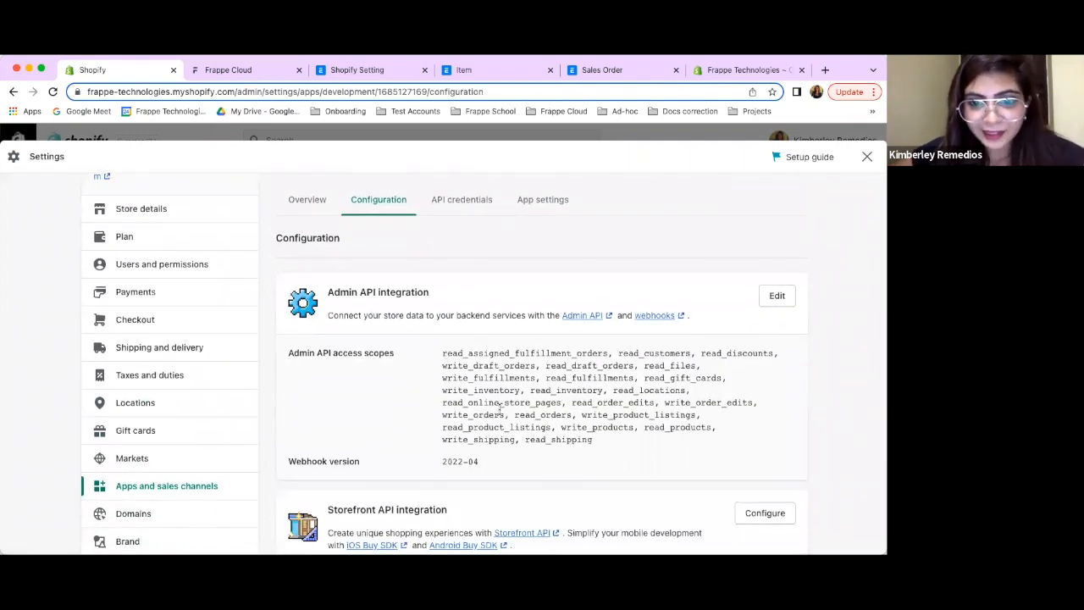
scroll(507, 366, up, 2)
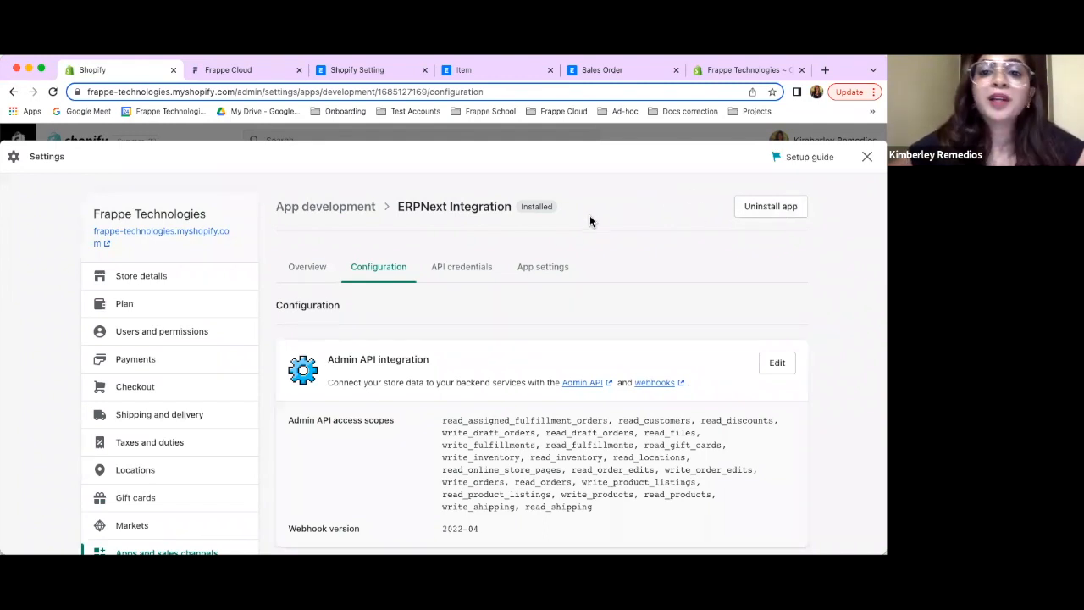
Open the app's API credentials and examine the Admin API access token, API key and secret key sections
click(453, 274)
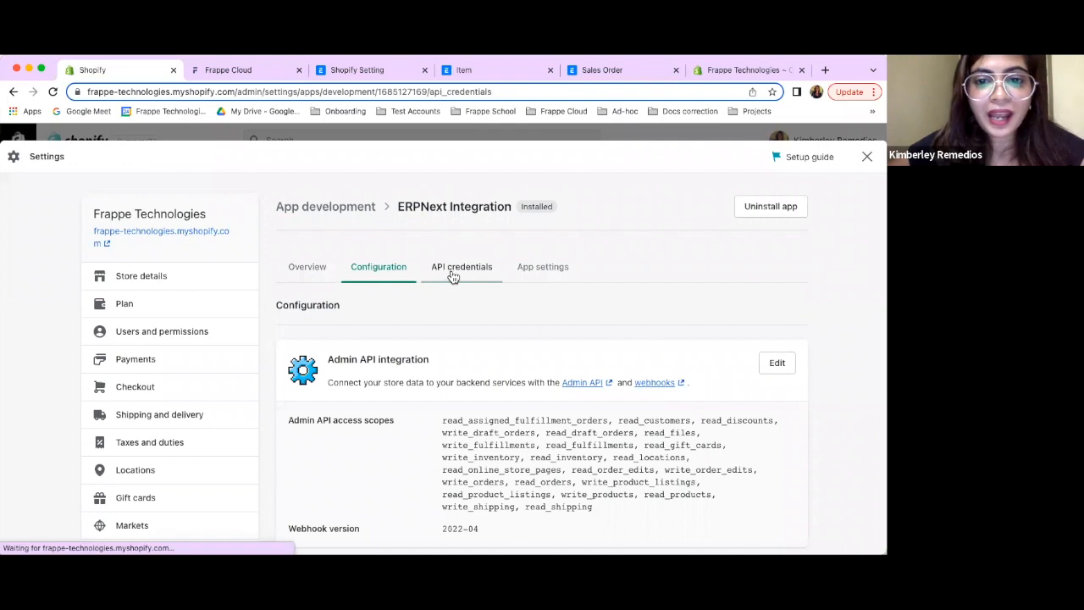
scroll(443, 334, down, 5)
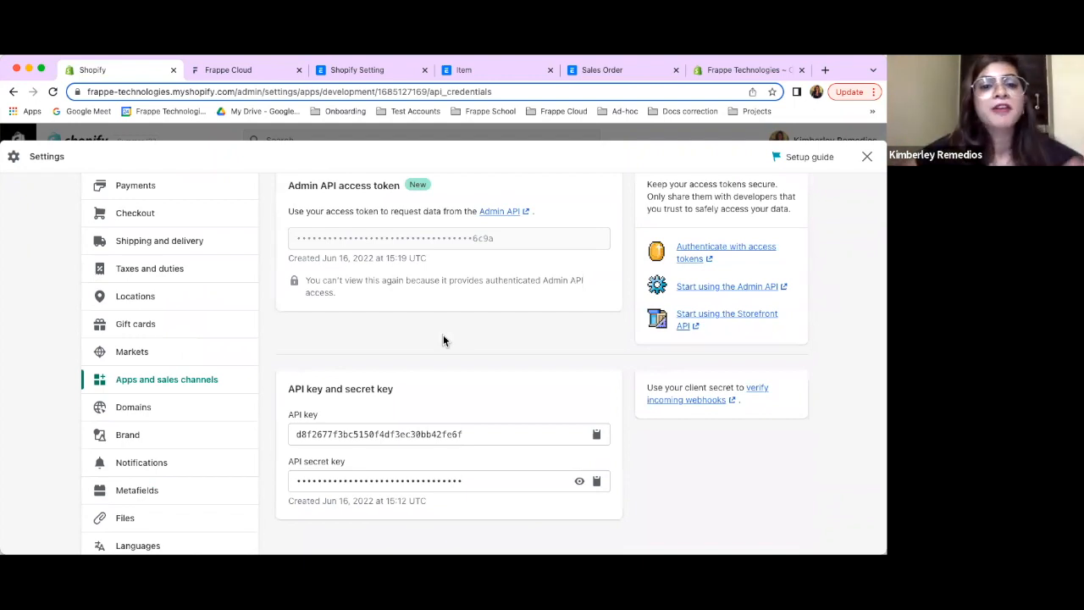
scroll(421, 324, up, 1)
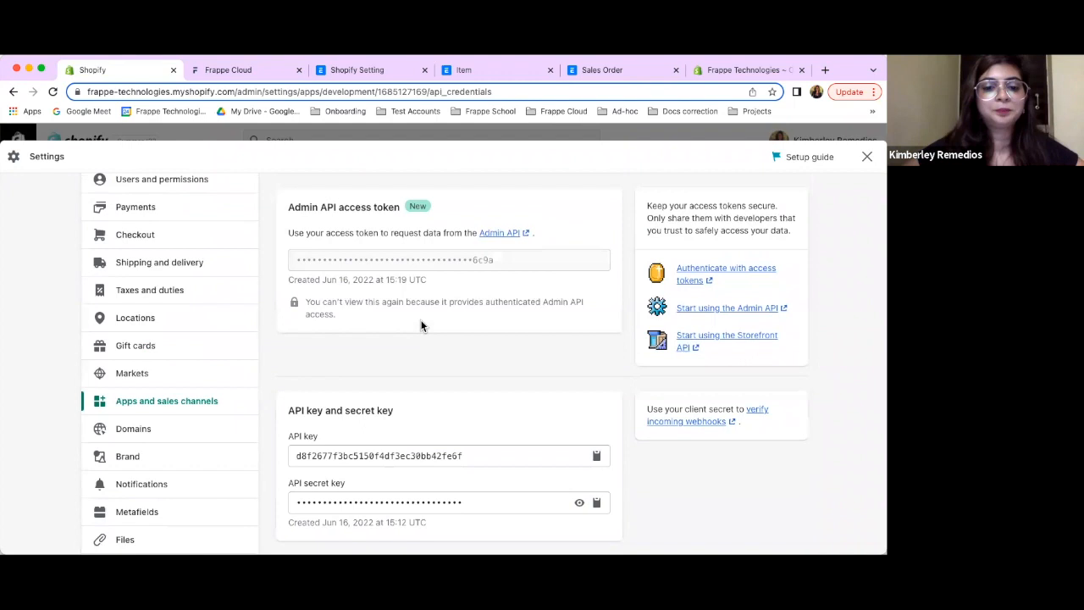
scroll(240, 286, up, 2)
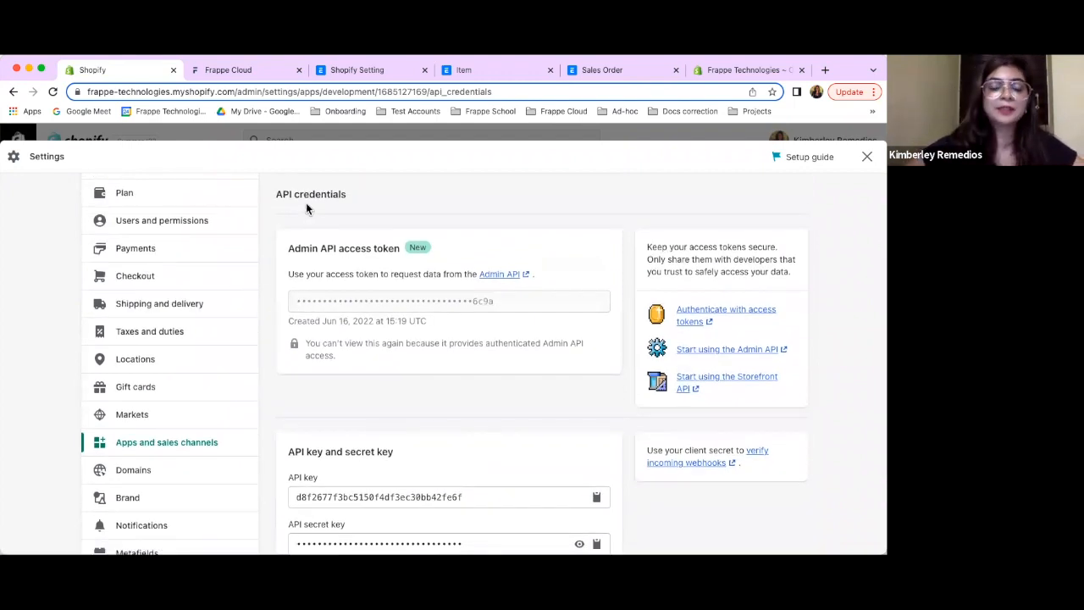
Switch to Frappe Cloud and examine the shopify-integration.frappe.cloud site overview, including its plan, site info, installed apps and domains
click(219, 77)
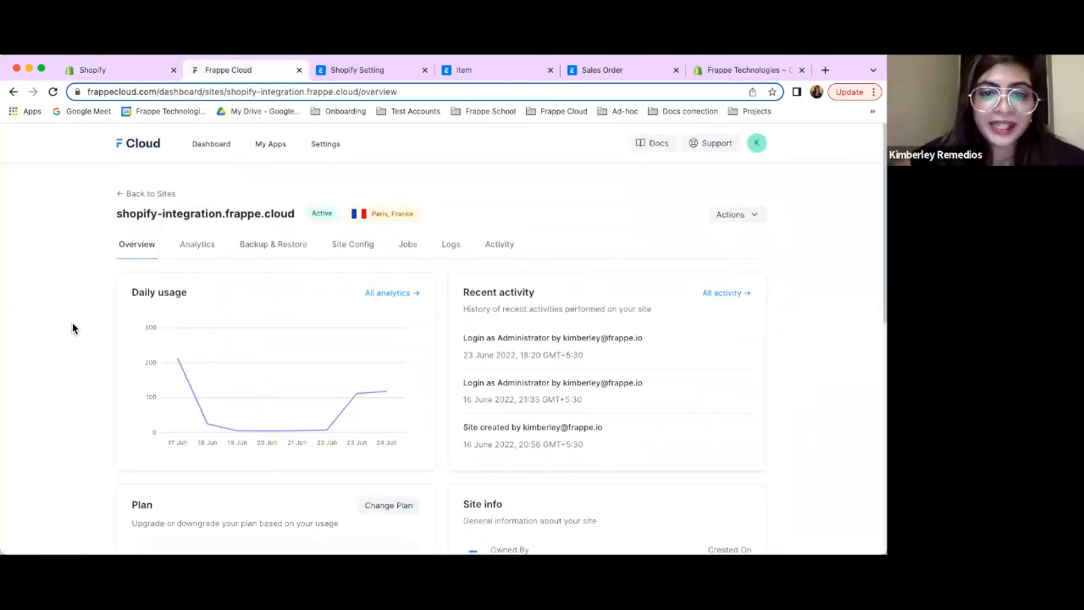
scroll(72, 329, down, 1)
scroll(72, 329, down, 3)
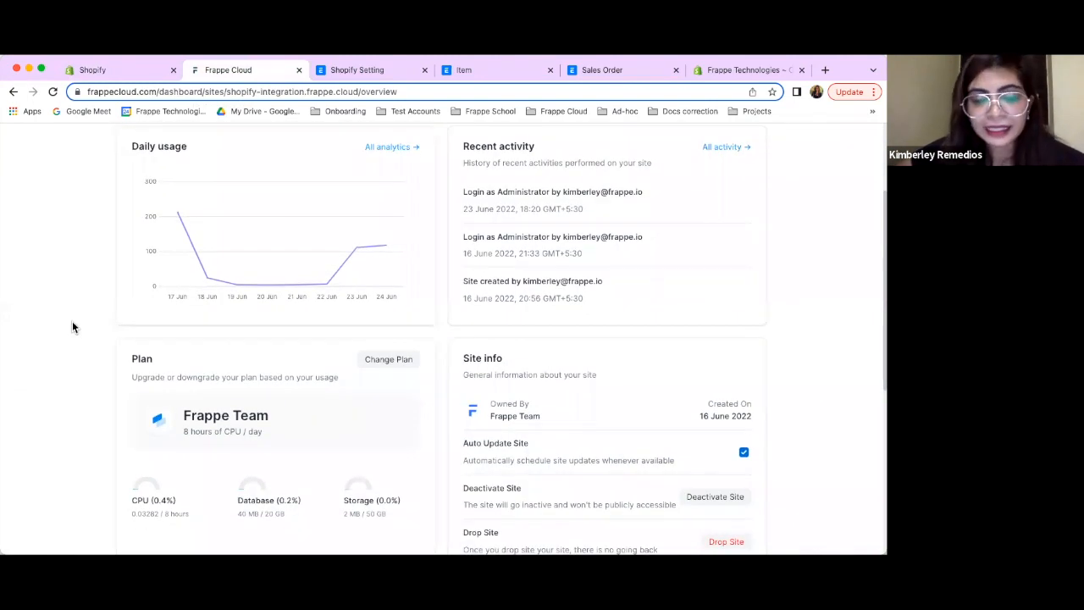
scroll(72, 329, down, 5)
scroll(72, 328, down, 2)
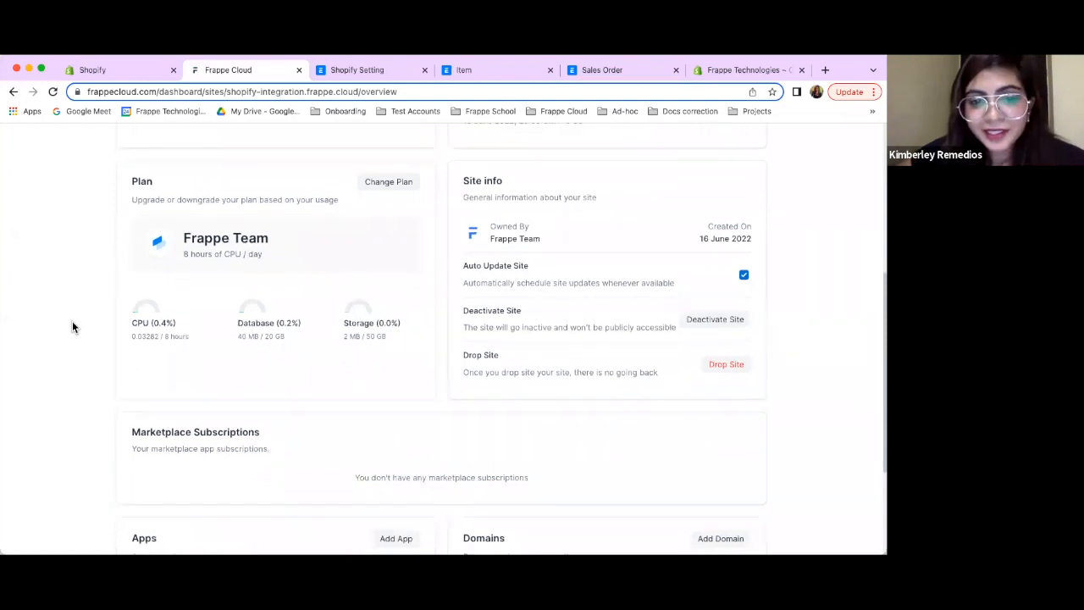
scroll(72, 328, down, 3)
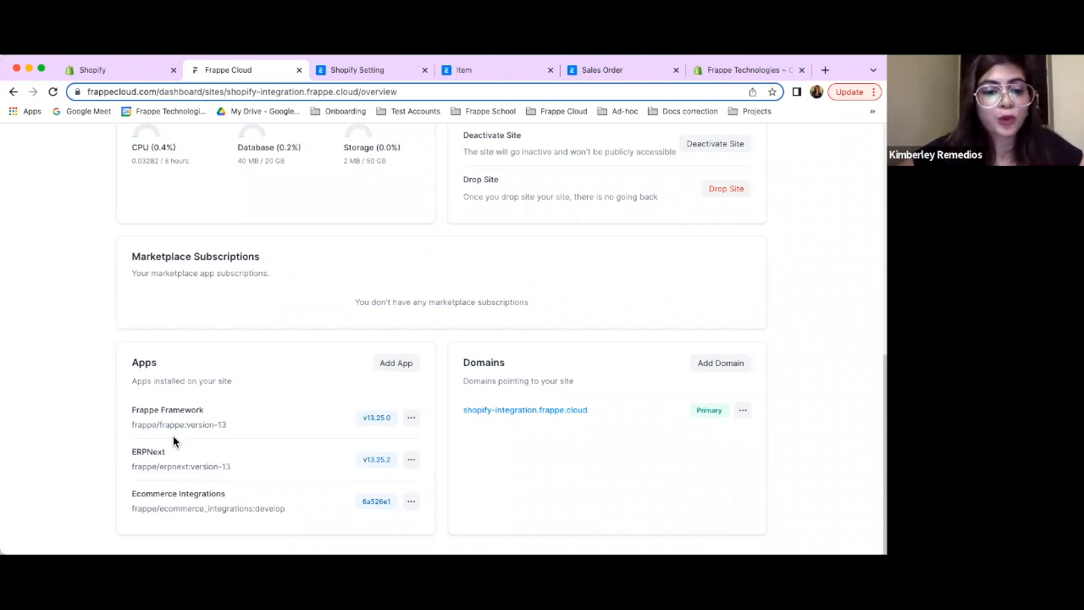
scroll(97, 421, up, 10)
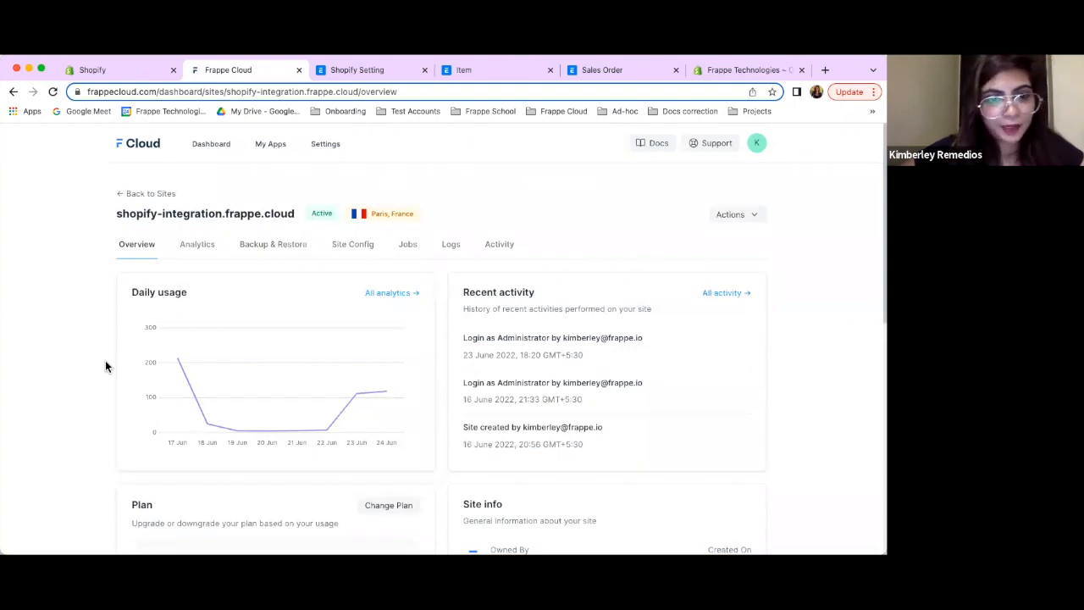
scroll(81, 272, down, 5)
scroll(102, 305, down, 3)
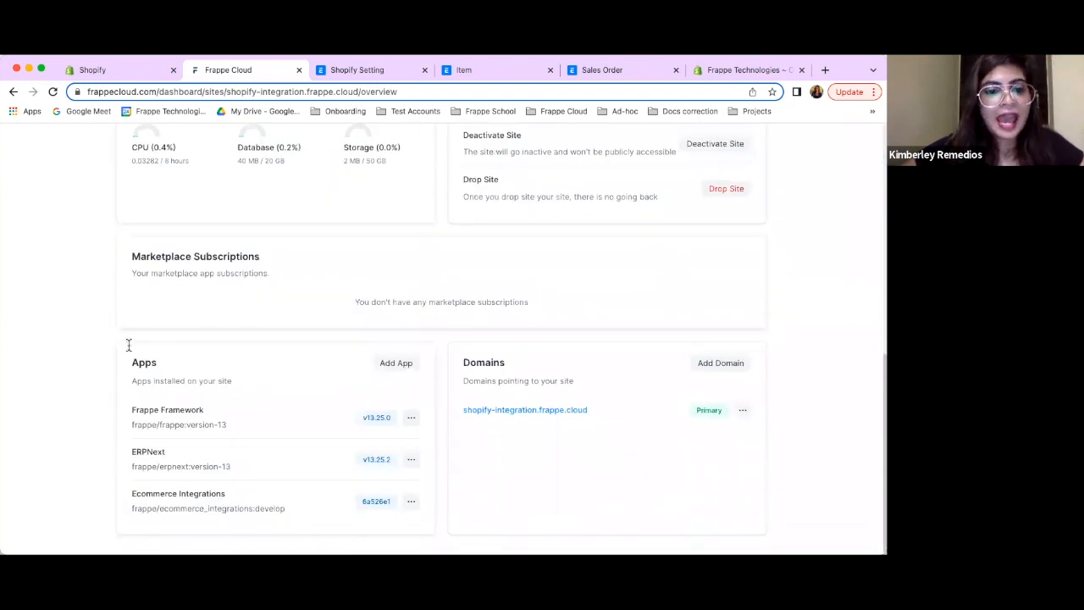
scroll(172, 399, up, 8)
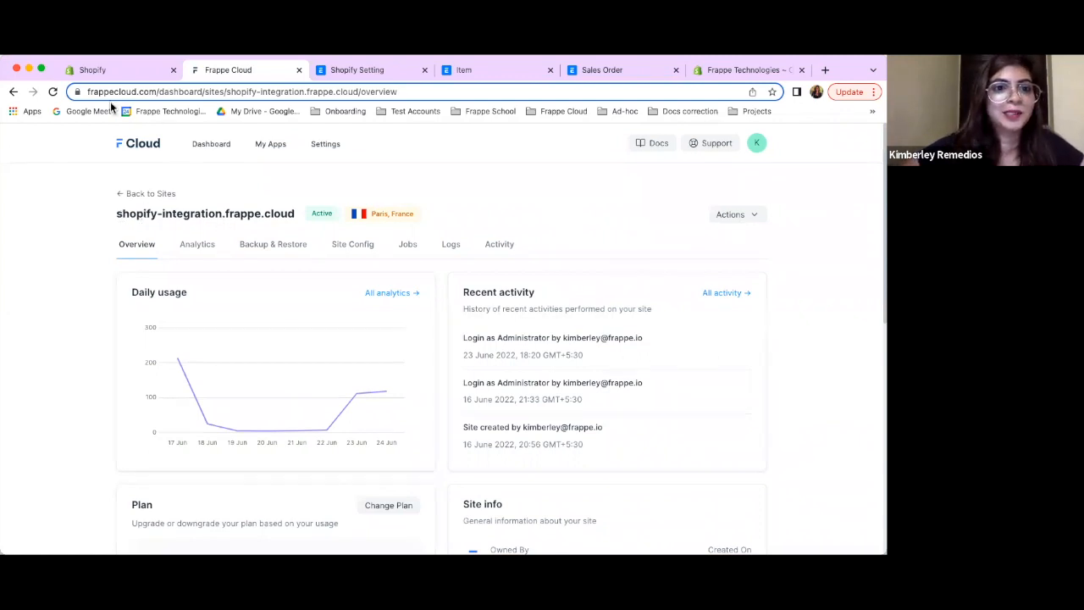
Switch to the ERPNext site's Shopify Setting page, skim its sections and show the search suggestions for reaching it
click(358, 72)
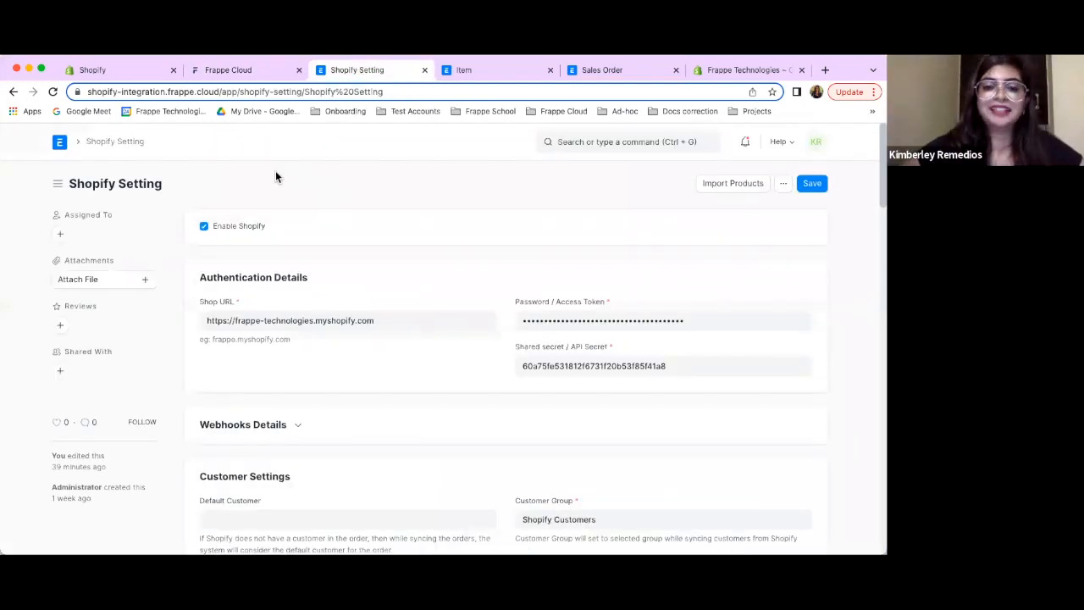
scroll(317, 396, down, 1)
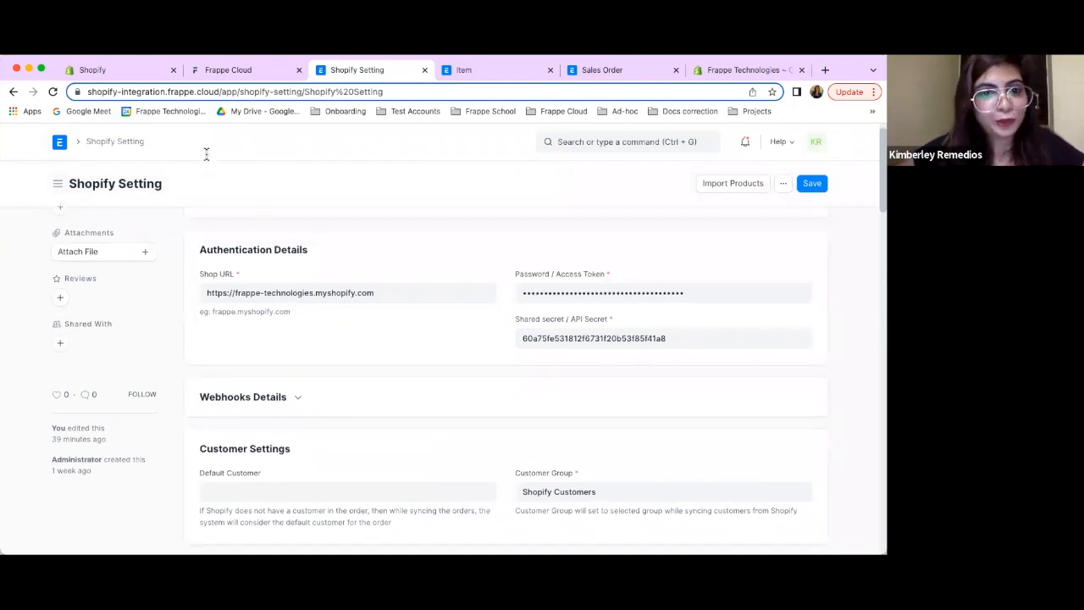
scroll(206, 154, up, 1)
scroll(261, 443, down, 6)
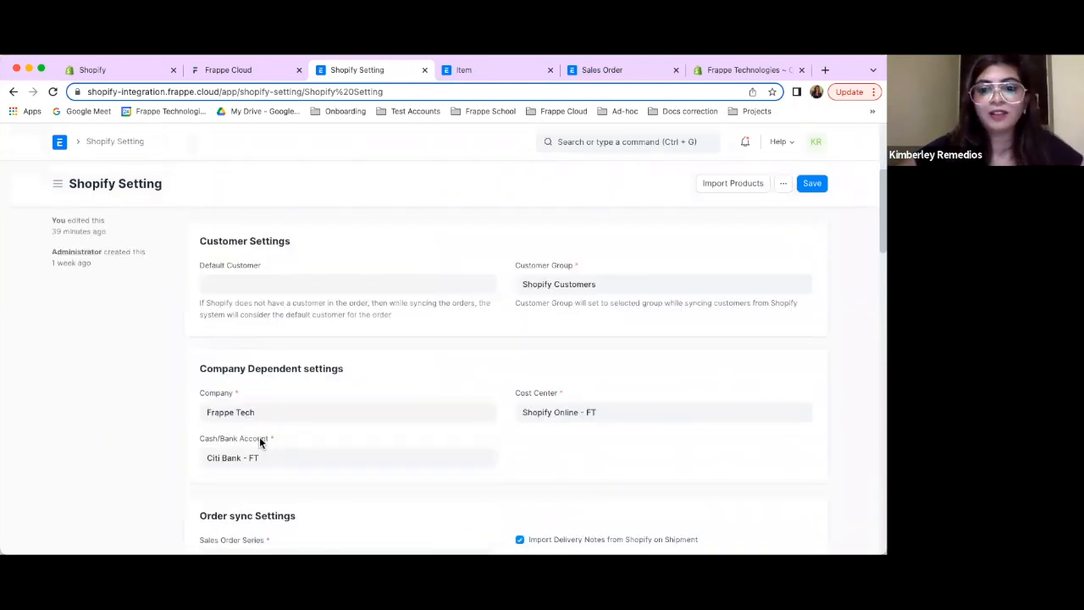
scroll(259, 438, down, 4)
scroll(259, 441, up, 10)
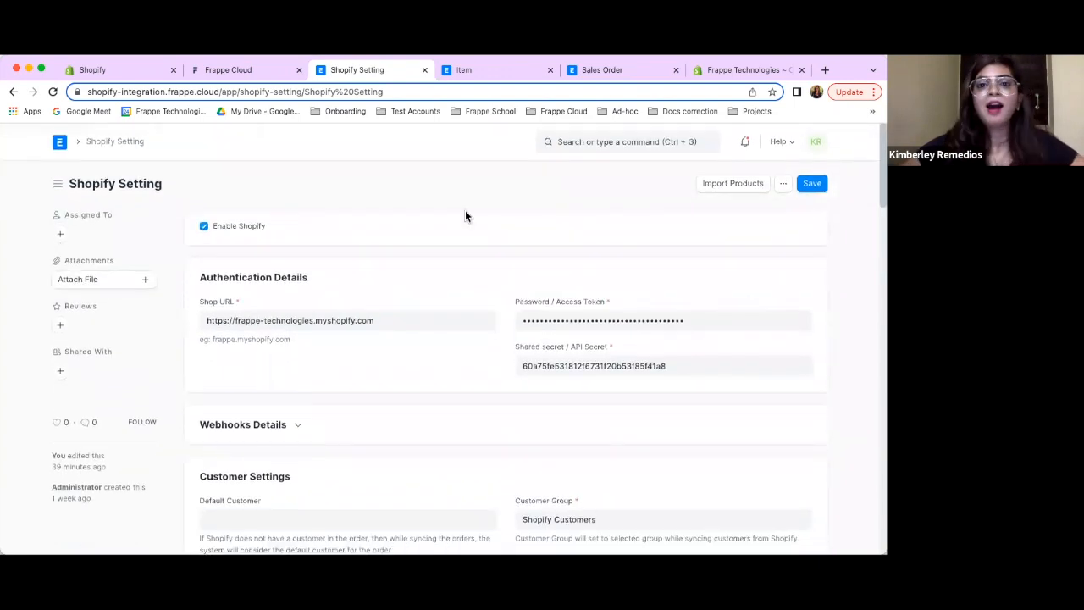
click(582, 144)
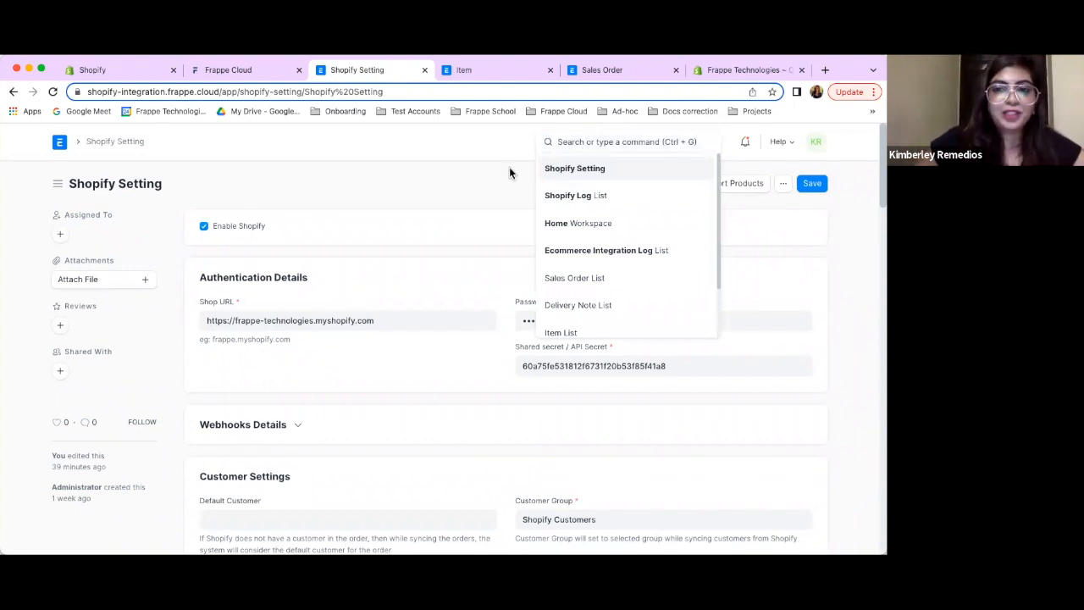
Open the Integrations module from the ERPNext home page and examine the Marketplace settings
click(455, 69)
click(61, 142)
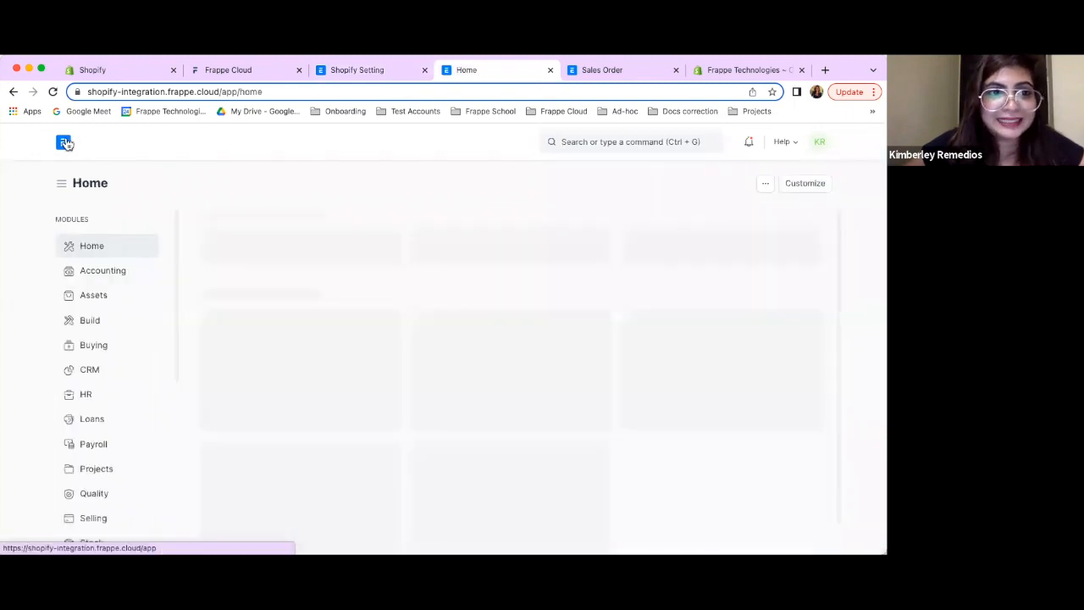
scroll(73, 292, down, 3)
scroll(73, 293, down, 3)
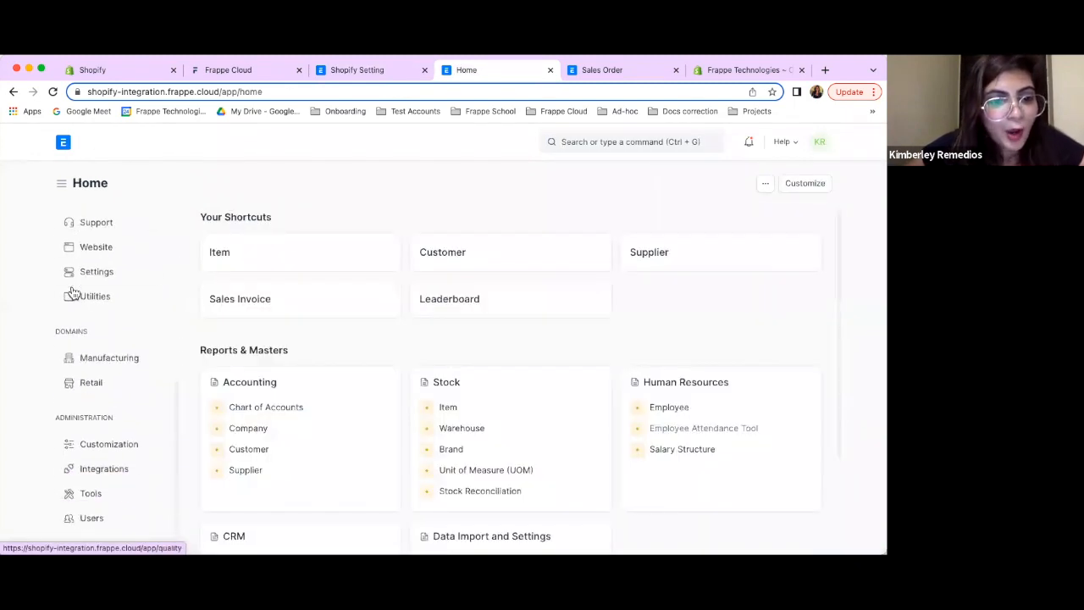
click(86, 466)
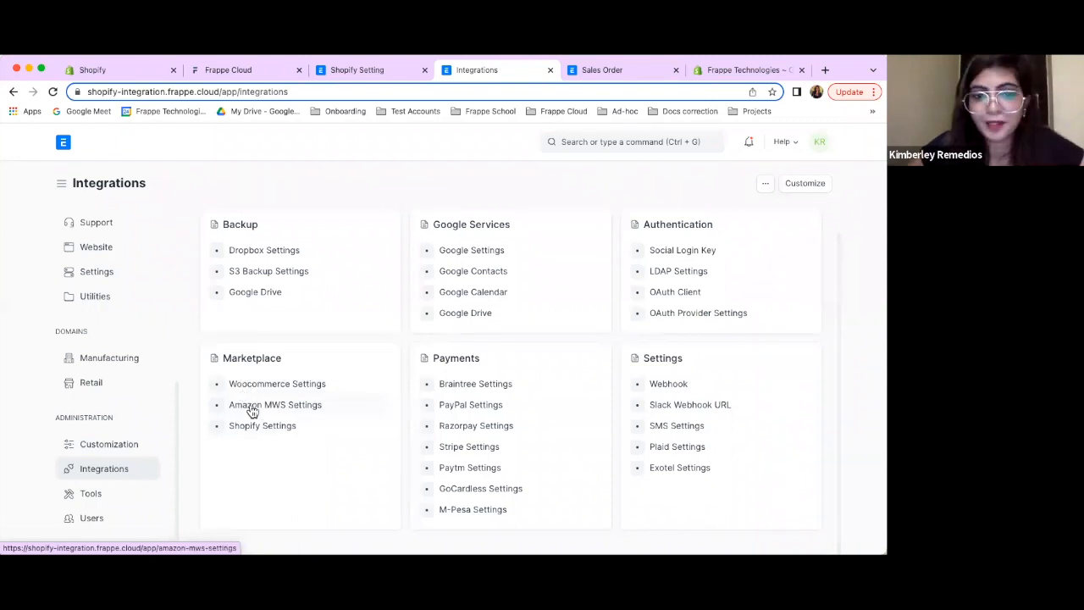
scroll(252, 411, up, 1)
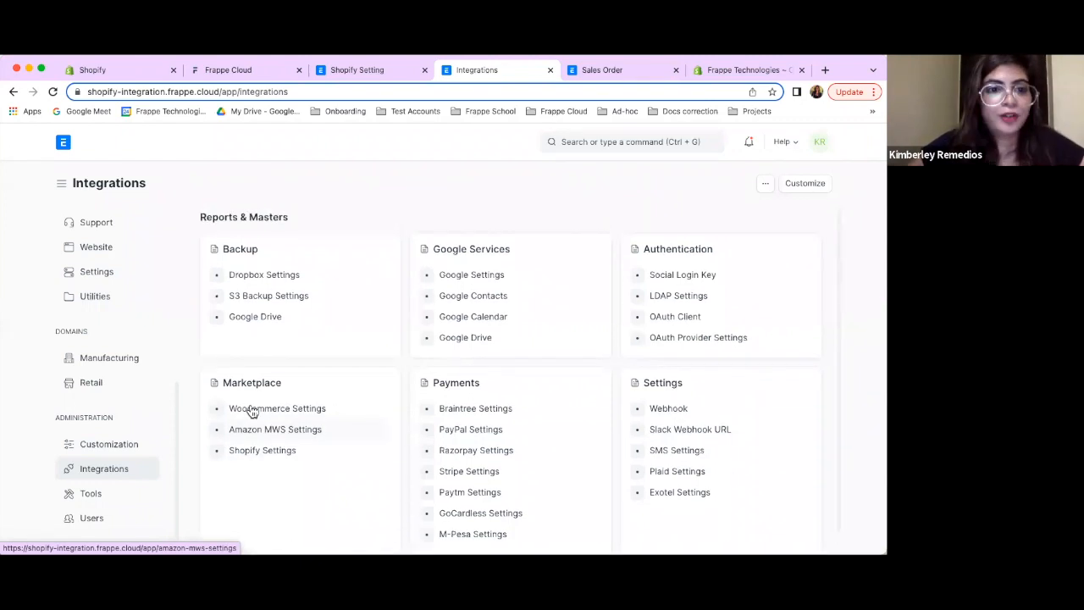
Return to Shopify Setting and compare its Shop URL with the store address in the Shopify admin
click(347, 70)
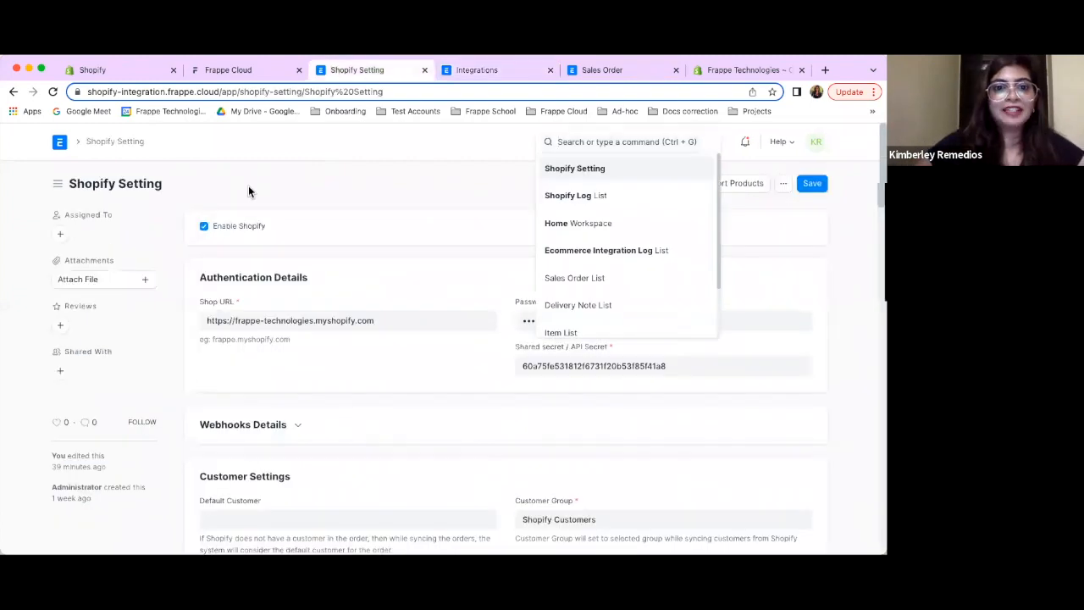
scroll(245, 384, down, 1)
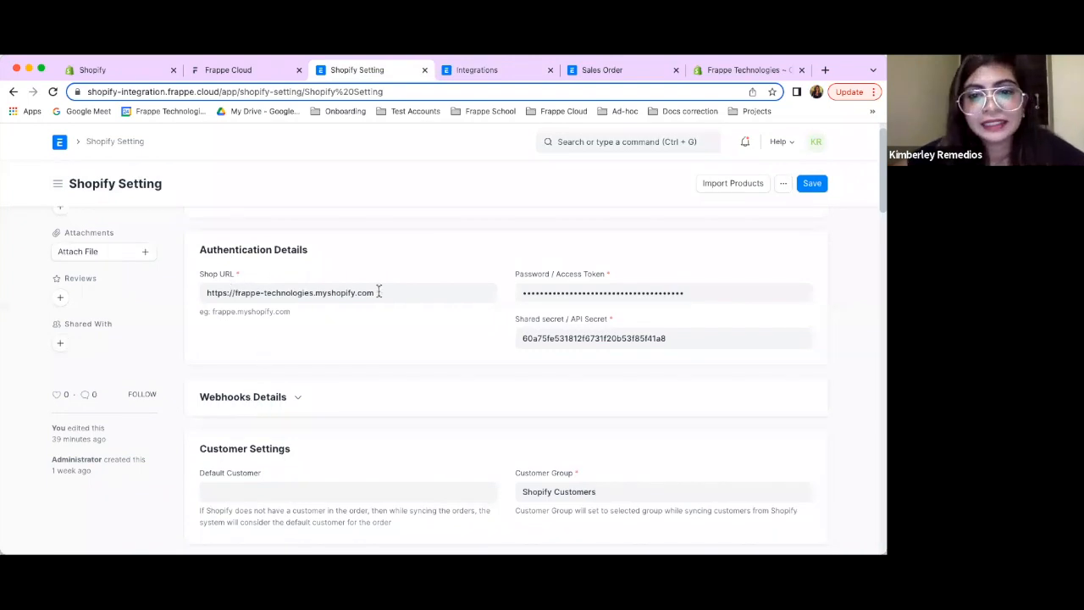
click(128, 70)
scroll(332, 364, down, 1)
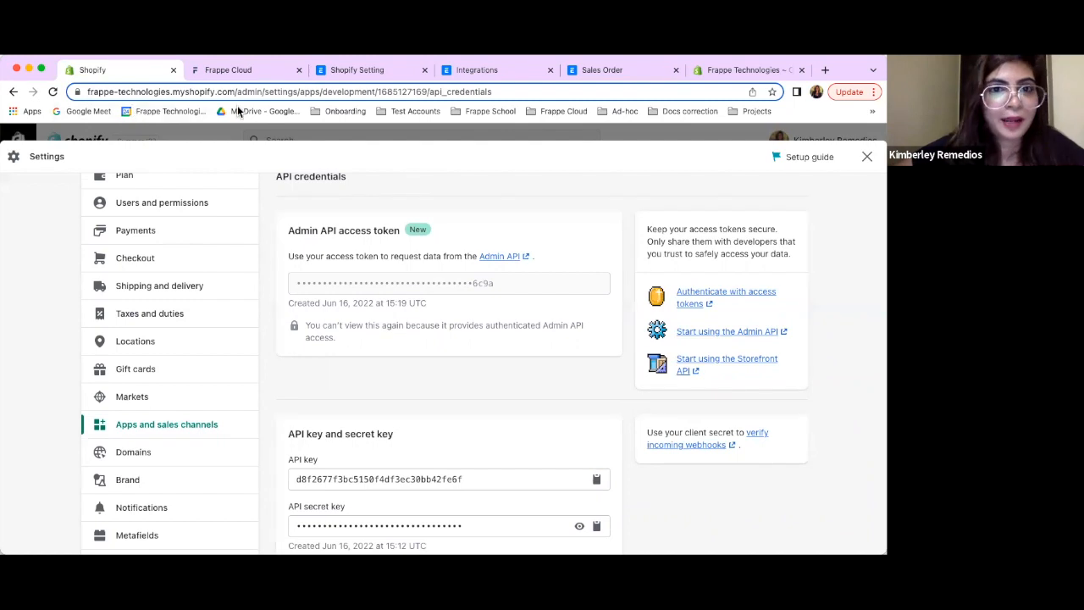
click(334, 71)
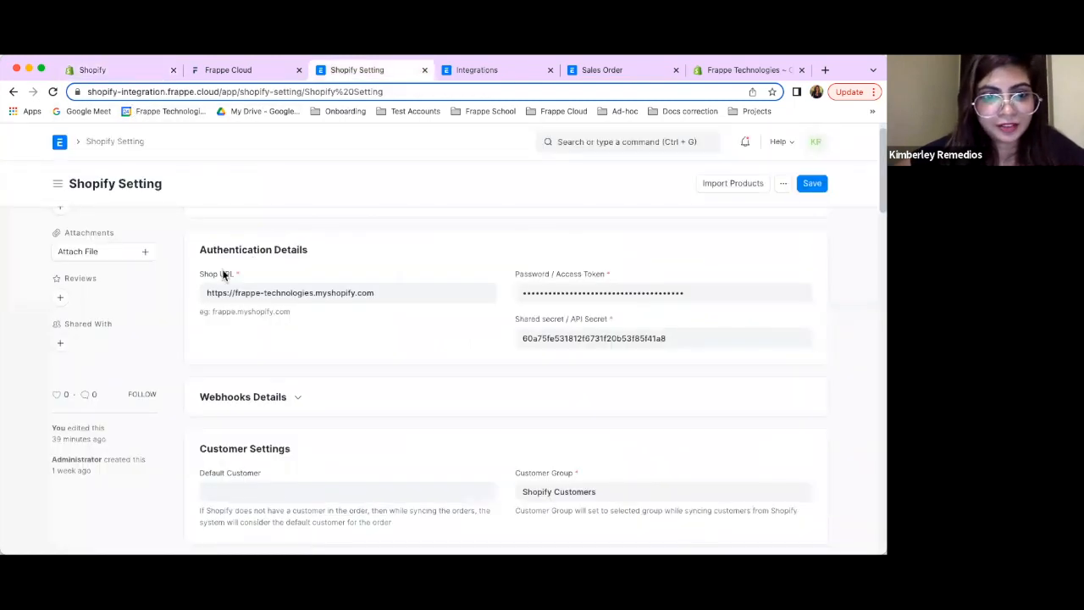
Compare Shopify's API credentials with the access token and API secret fields in the ERPNext Shopify Setting
click(148, 71)
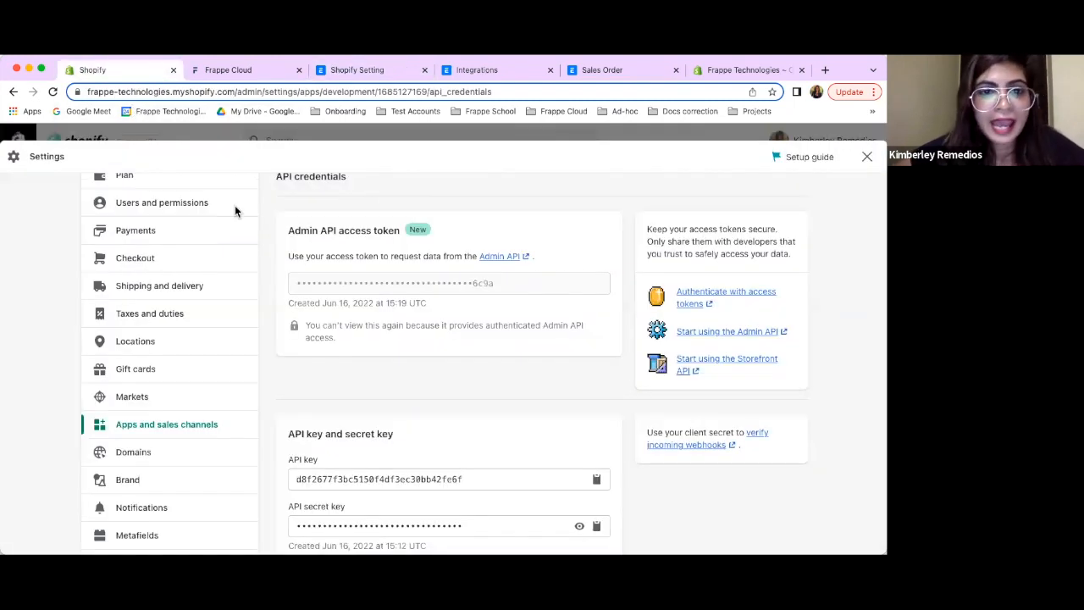
scroll(387, 411, down, 1)
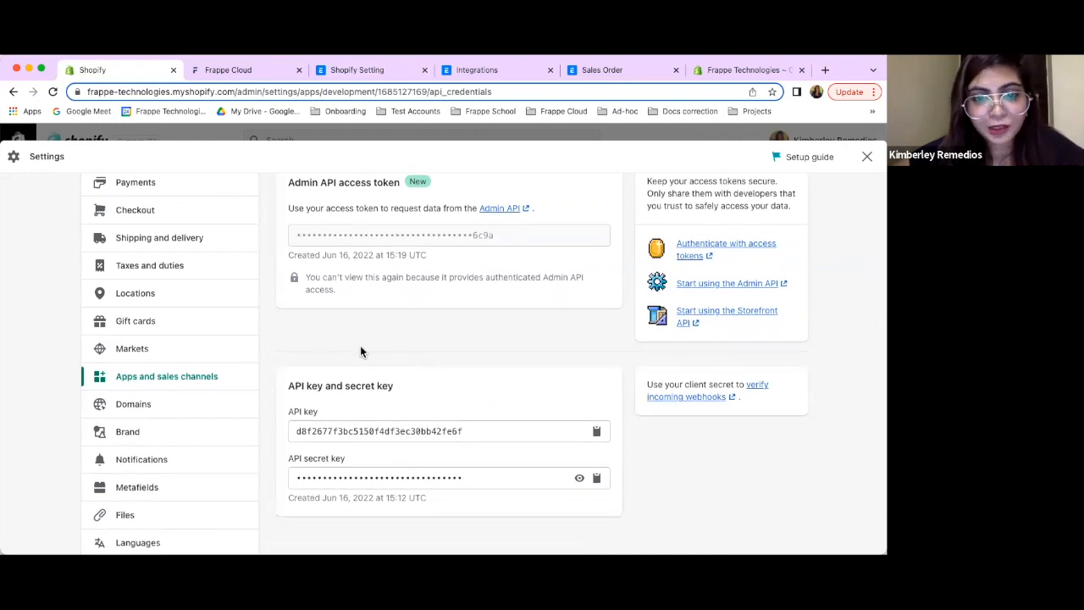
scroll(360, 351, down, 1)
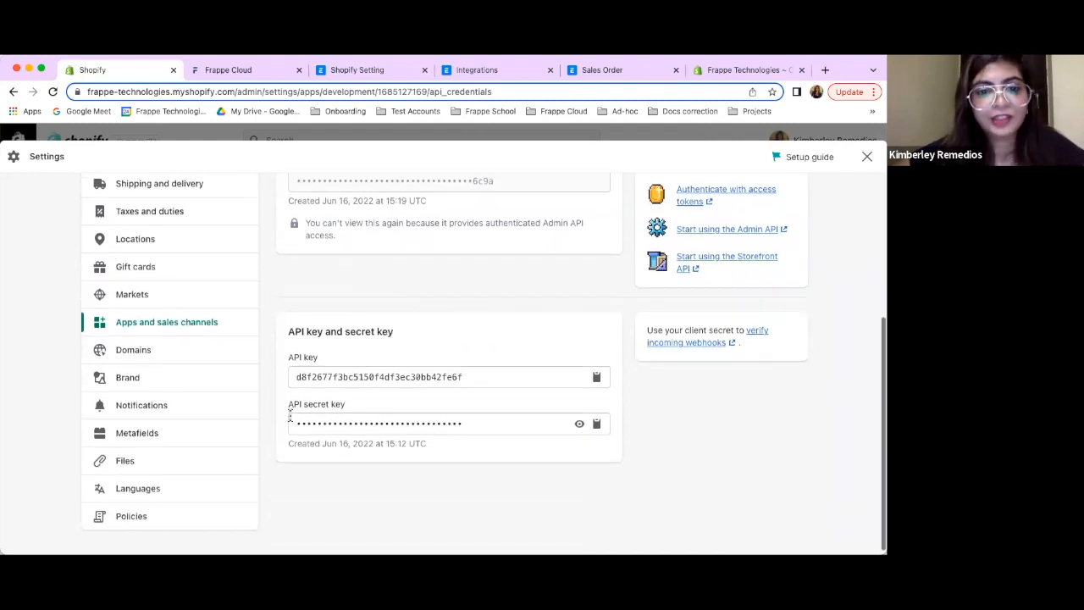
click(360, 72)
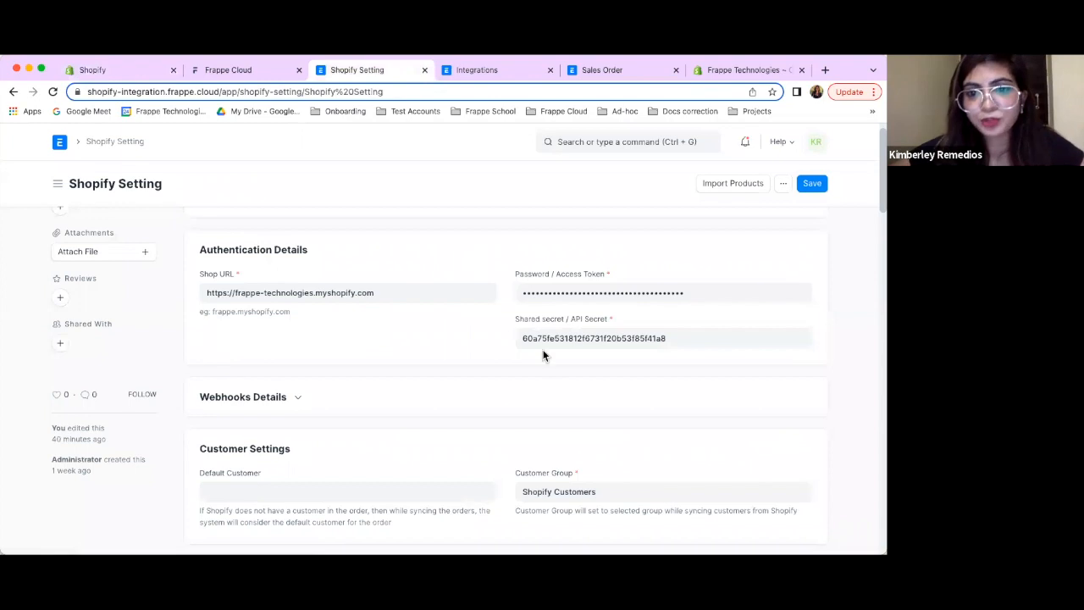
scroll(544, 356, down, 1)
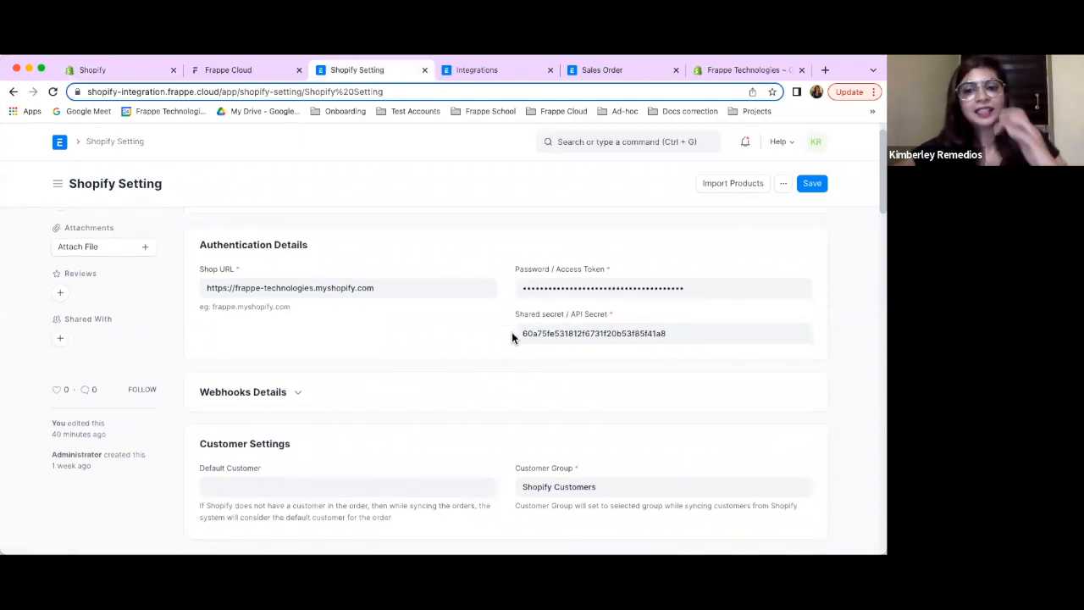
scroll(470, 331, up, 1)
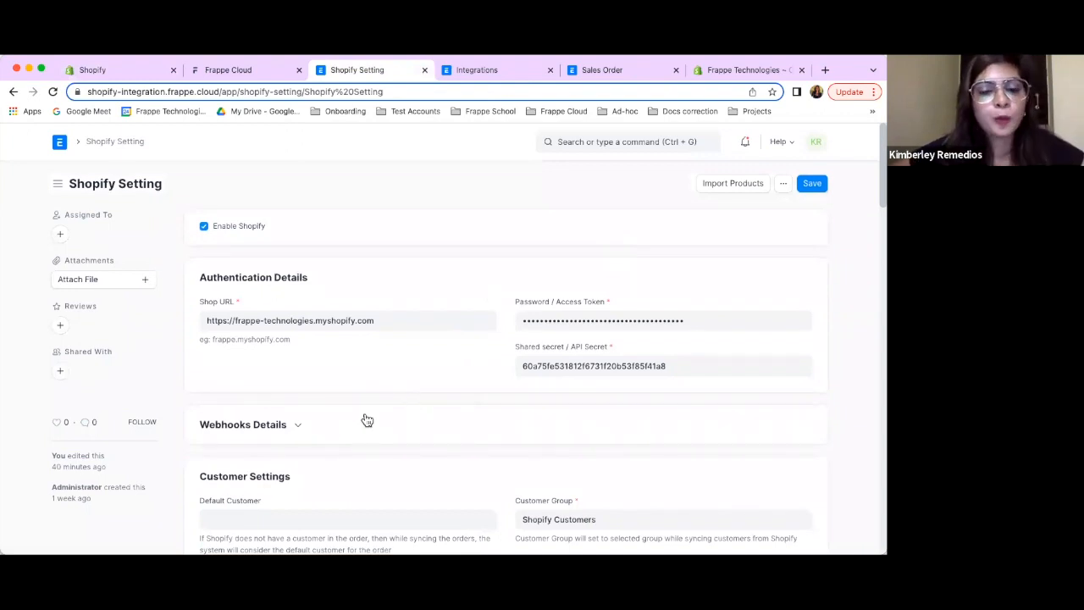
Expand Webhooks Details in Shopify Setting and review the order webhooks
scroll(277, 368, down, 1)
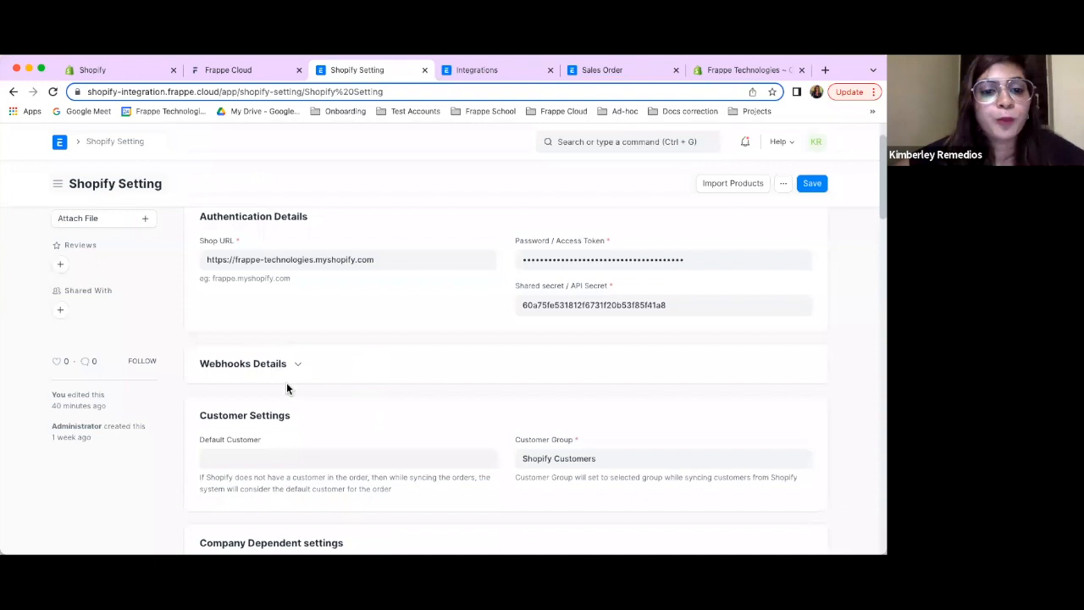
click(286, 383)
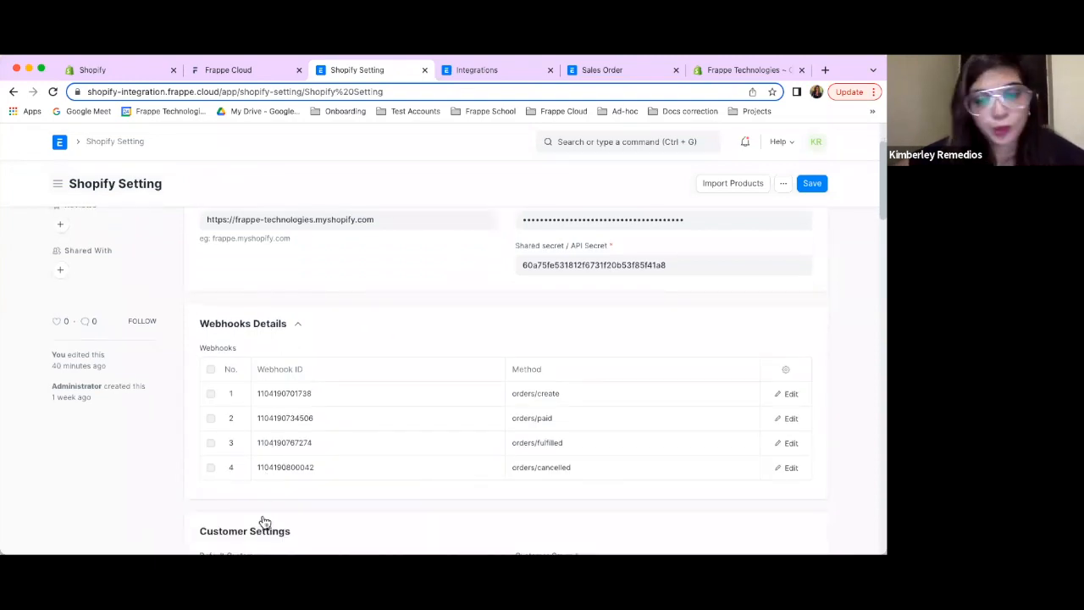
scroll(269, 519, down, 5)
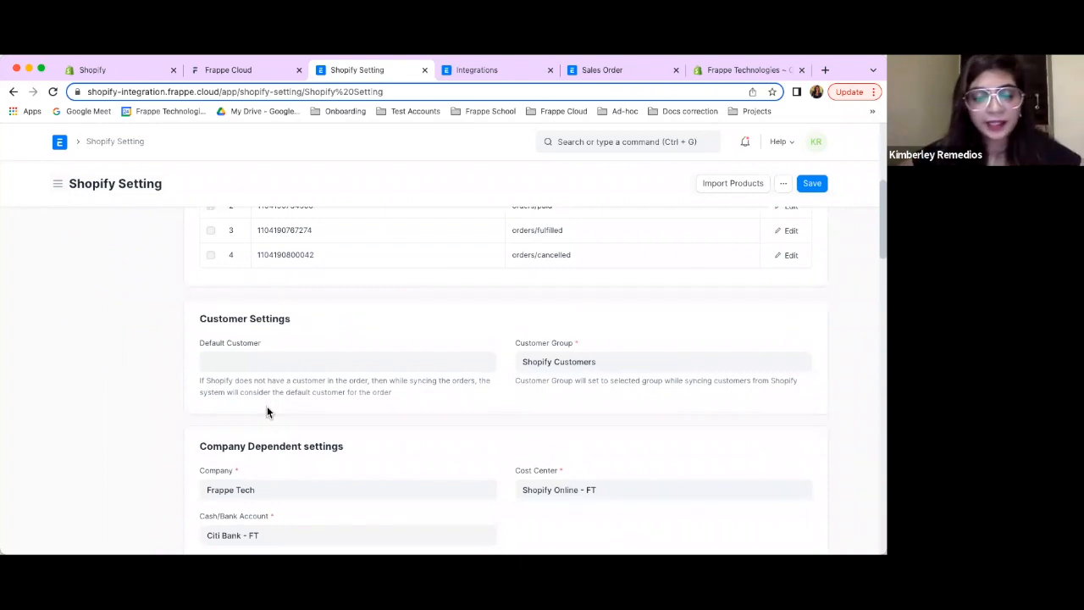
Review the Customer Settings and Company Dependent settings, covering default customer, customer group, company, cost center and cash/bank account
scroll(267, 409, down, 1)
scroll(271, 401, down, 1)
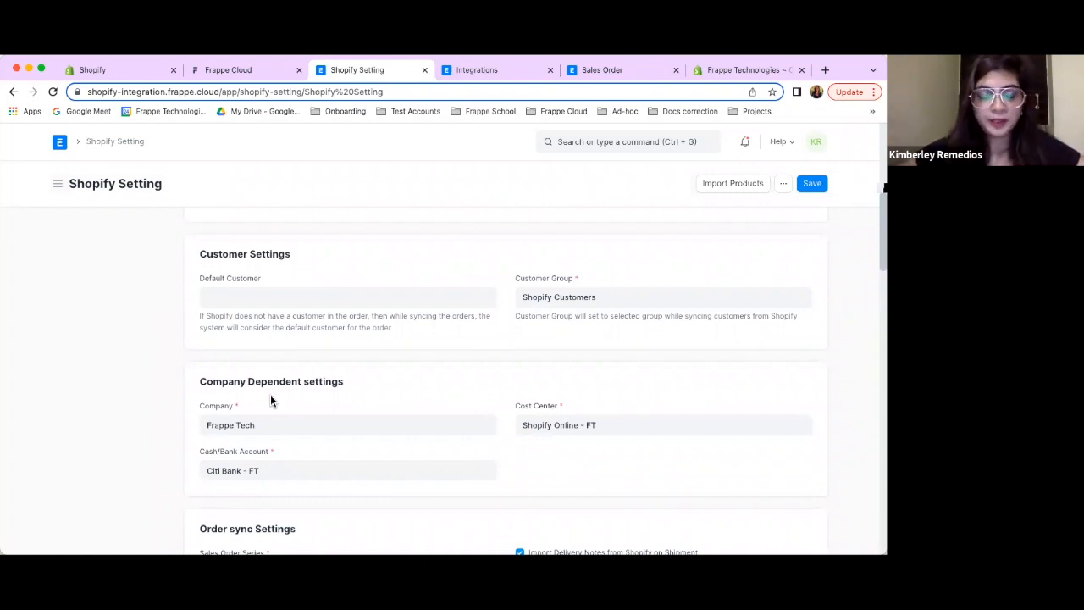
scroll(270, 401, down, 1)
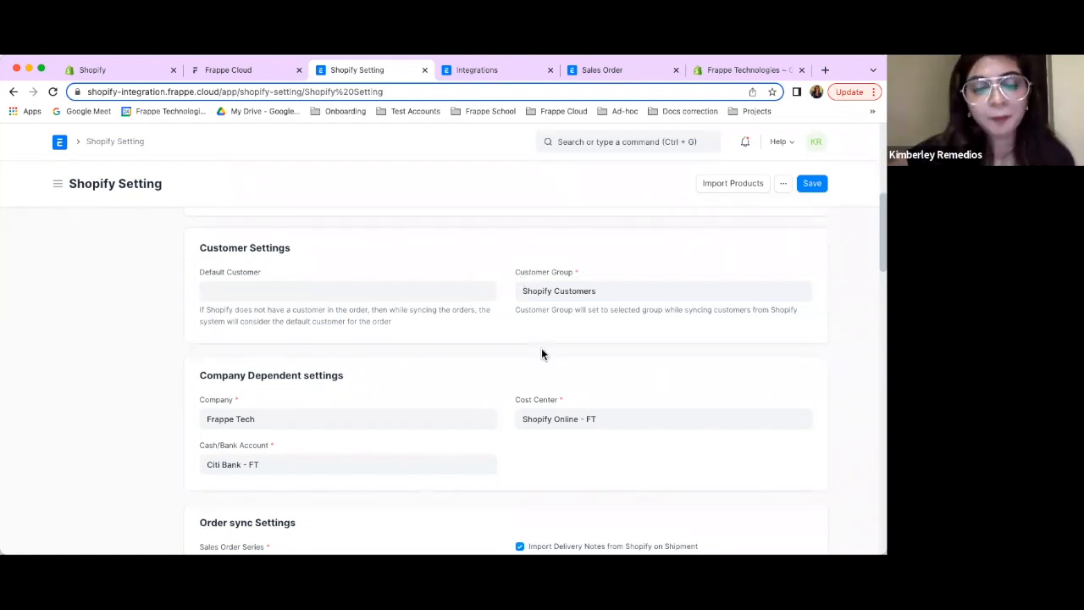
scroll(542, 354, down, 1)
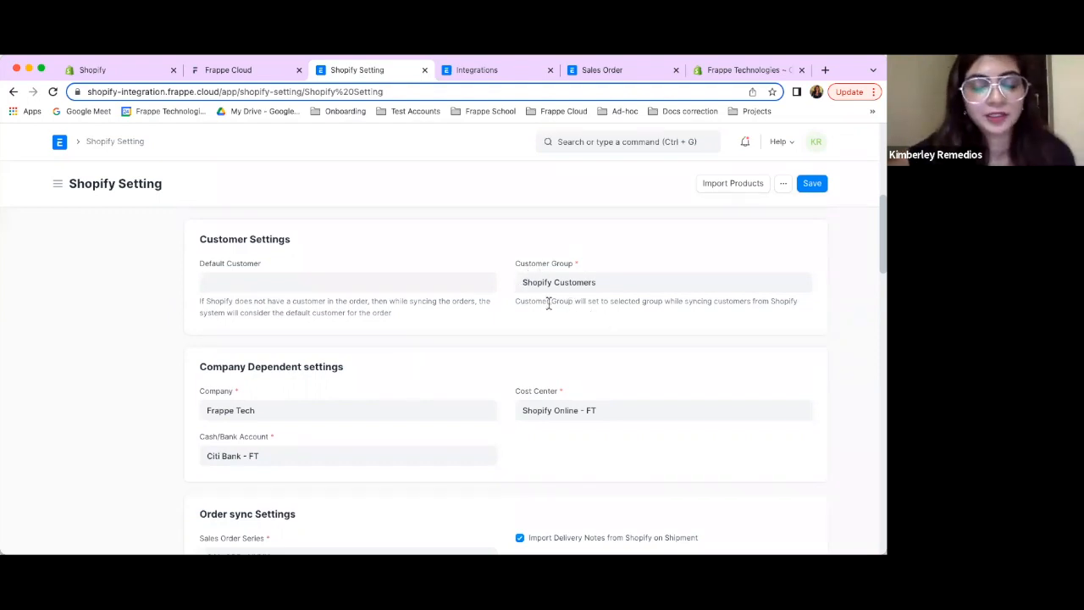
scroll(342, 324, up, 1)
scroll(341, 320, up, 1)
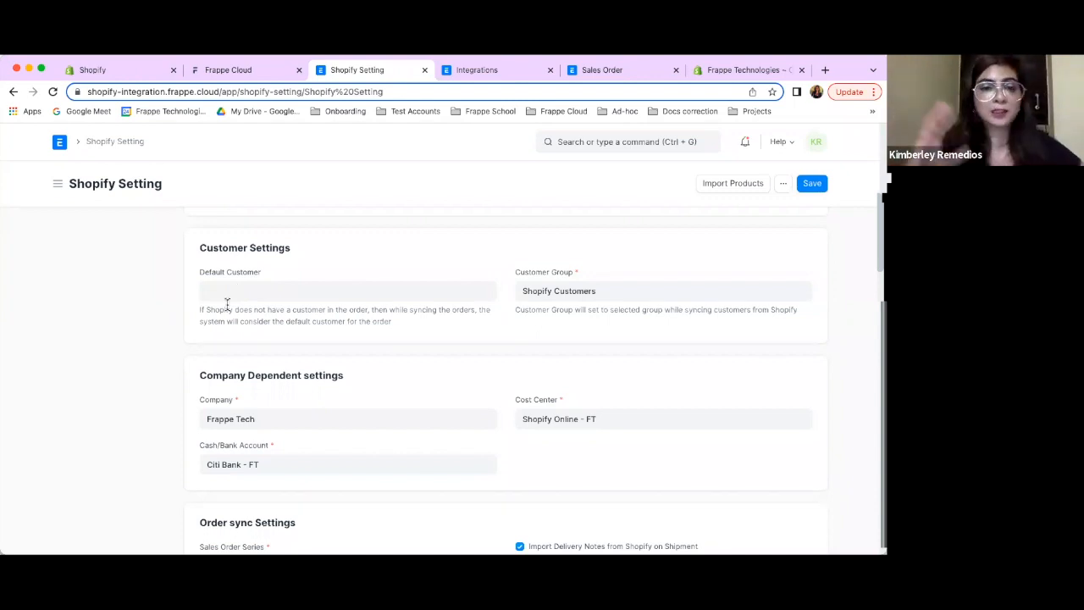
scroll(241, 337, down, 2)
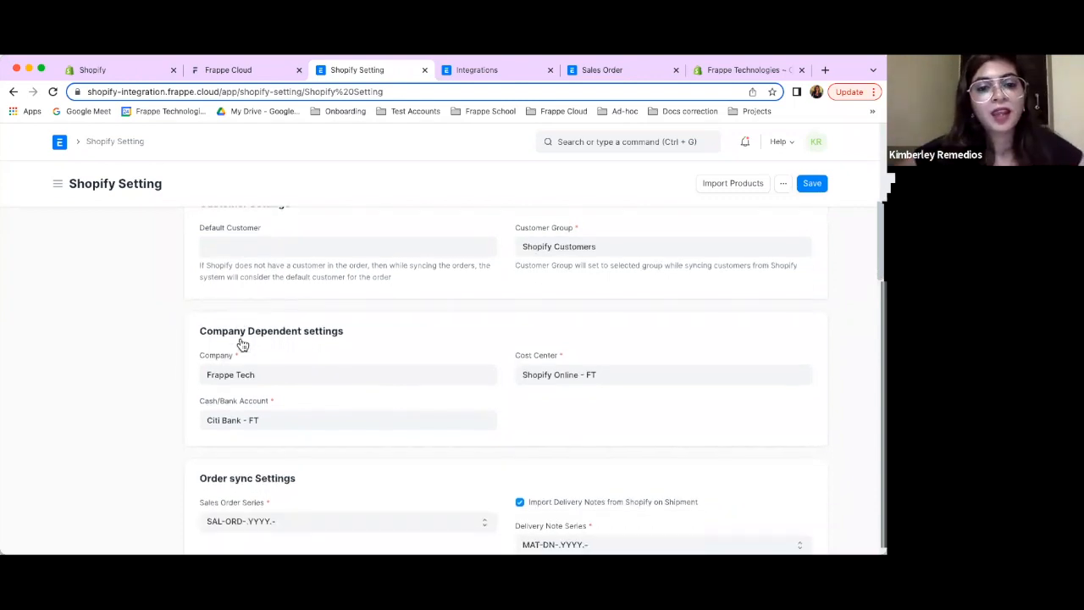
scroll(241, 337, down, 1)
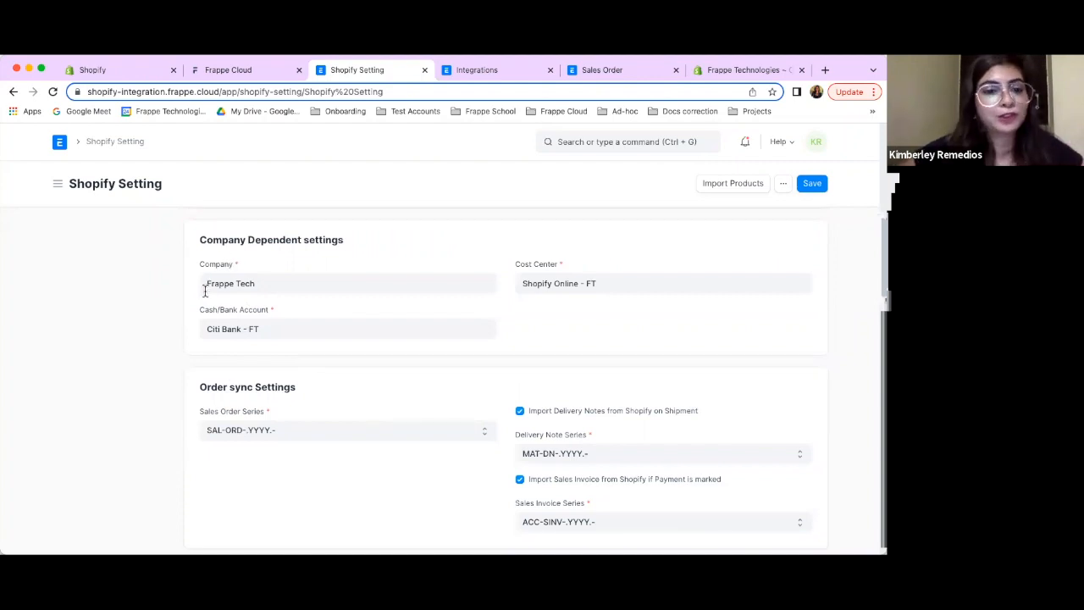
Review the Order sync Settings, covering the sales order series and the delivery note and sales invoice import options with their series
scroll(209, 309, down, 1)
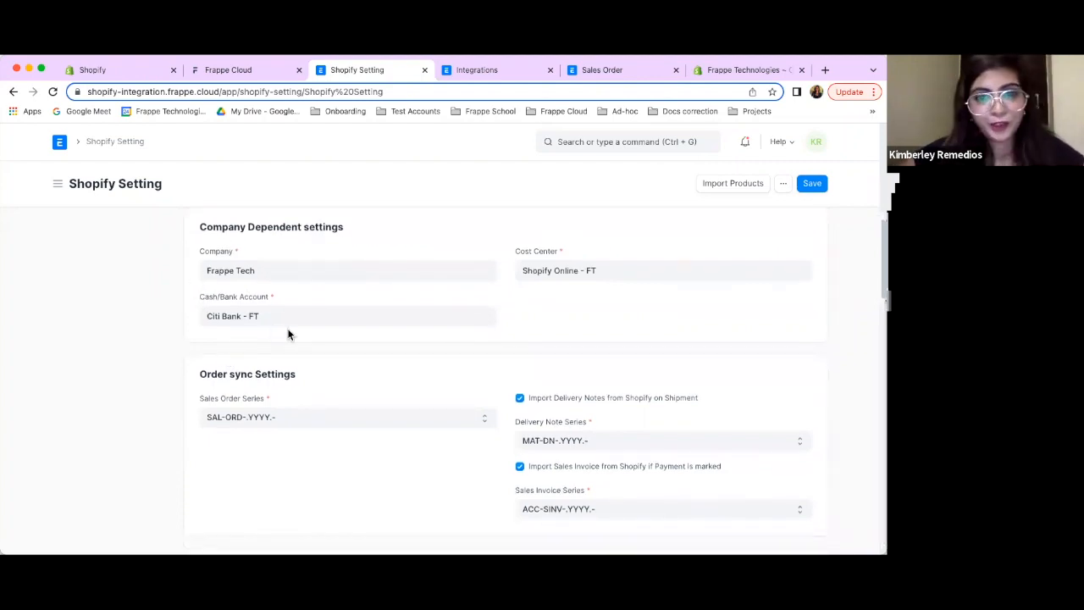
scroll(317, 348, down, 2)
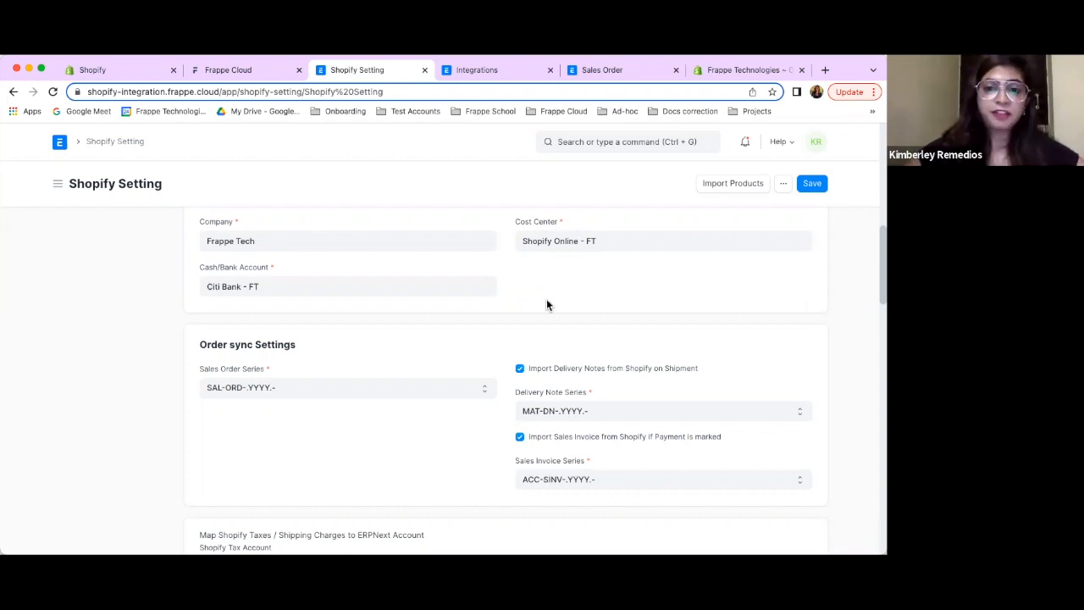
scroll(536, 301, down, 1)
scroll(398, 365, down, 2)
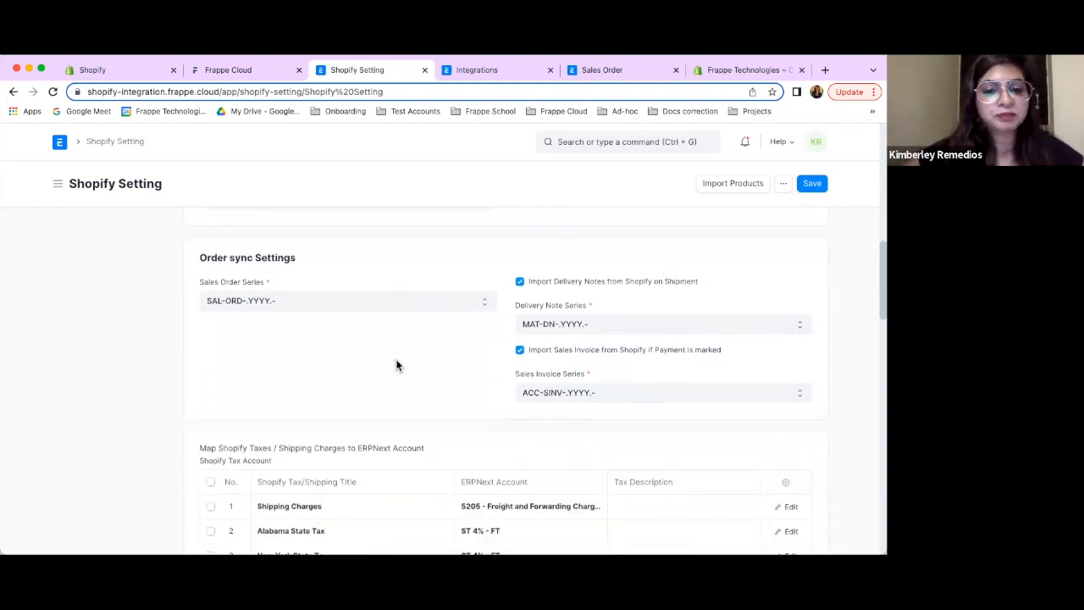
scroll(398, 365, down, 1)
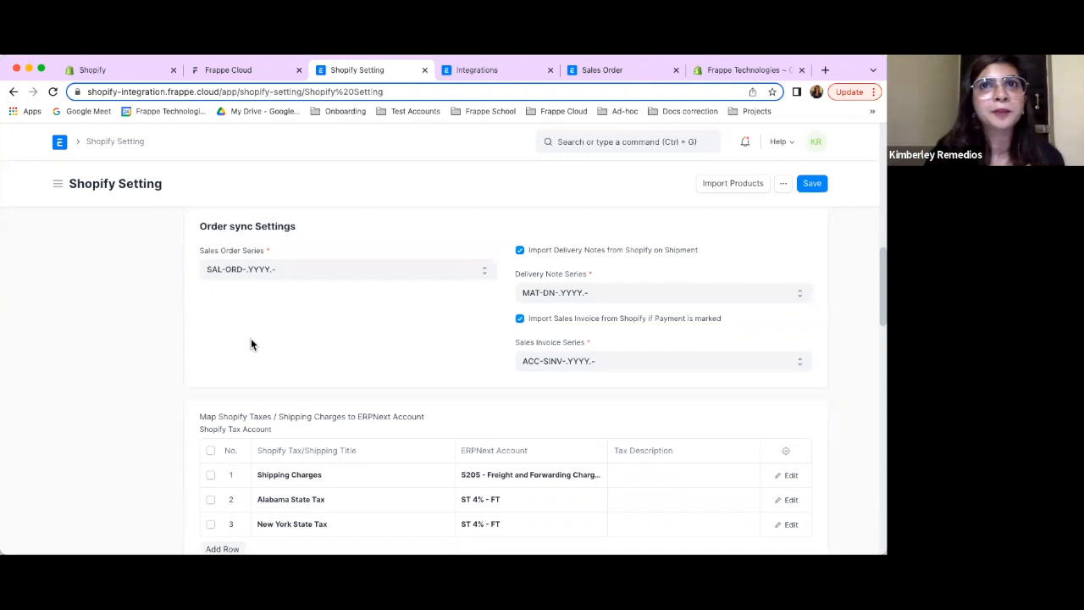
scroll(251, 343, up, 1)
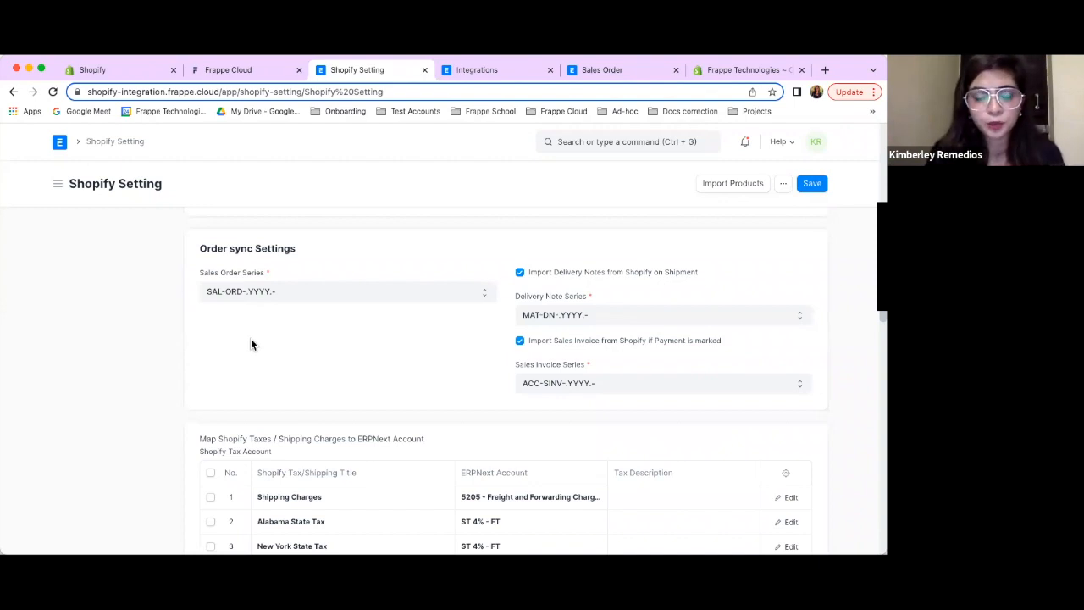
click(319, 291)
click(320, 291)
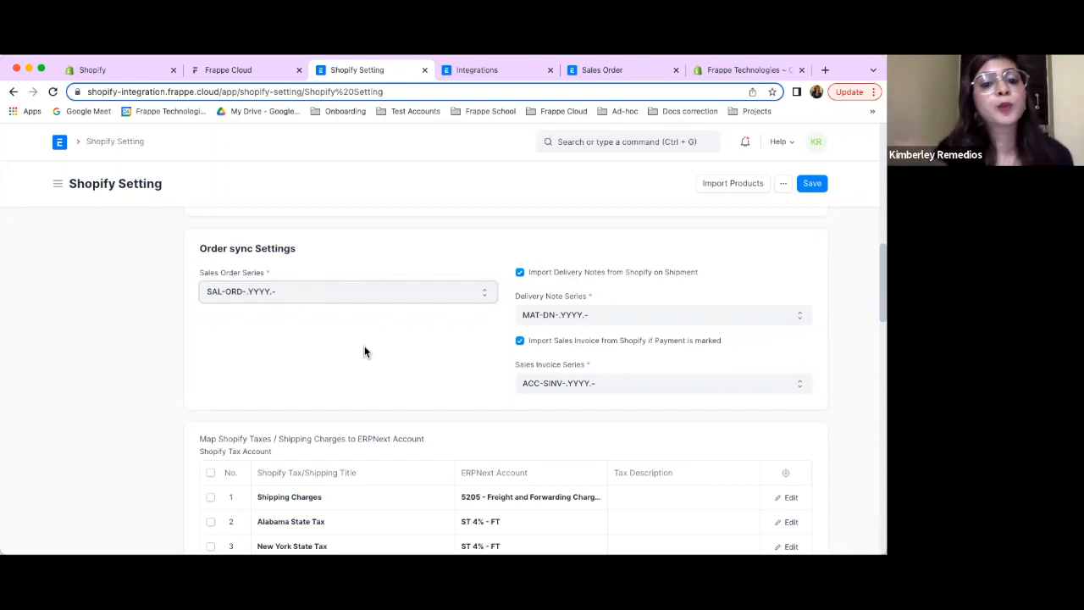
scroll(333, 369, down, 1)
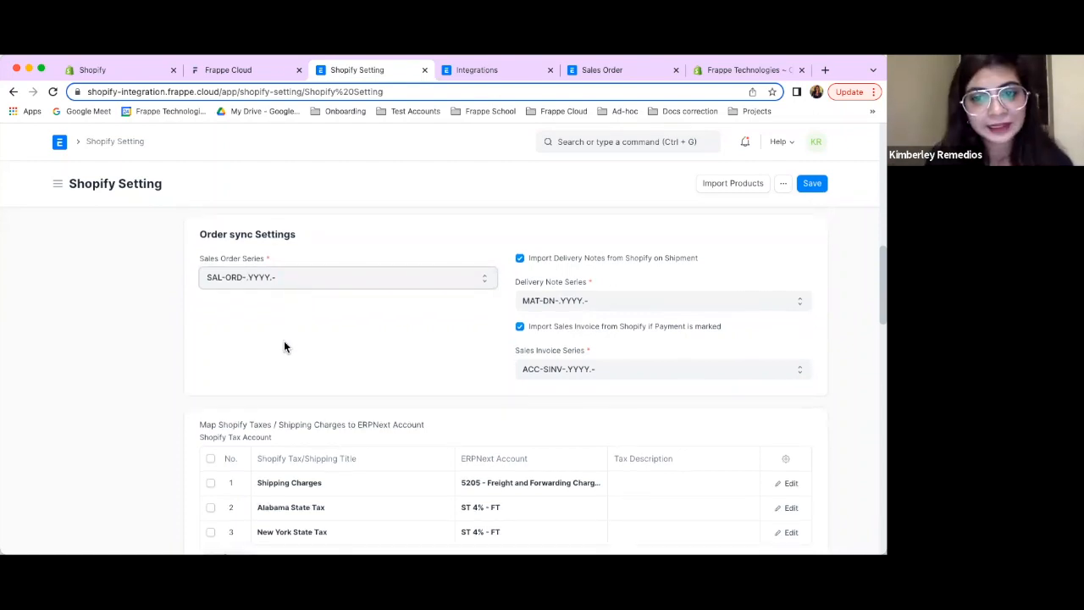
scroll(283, 341, down, 1)
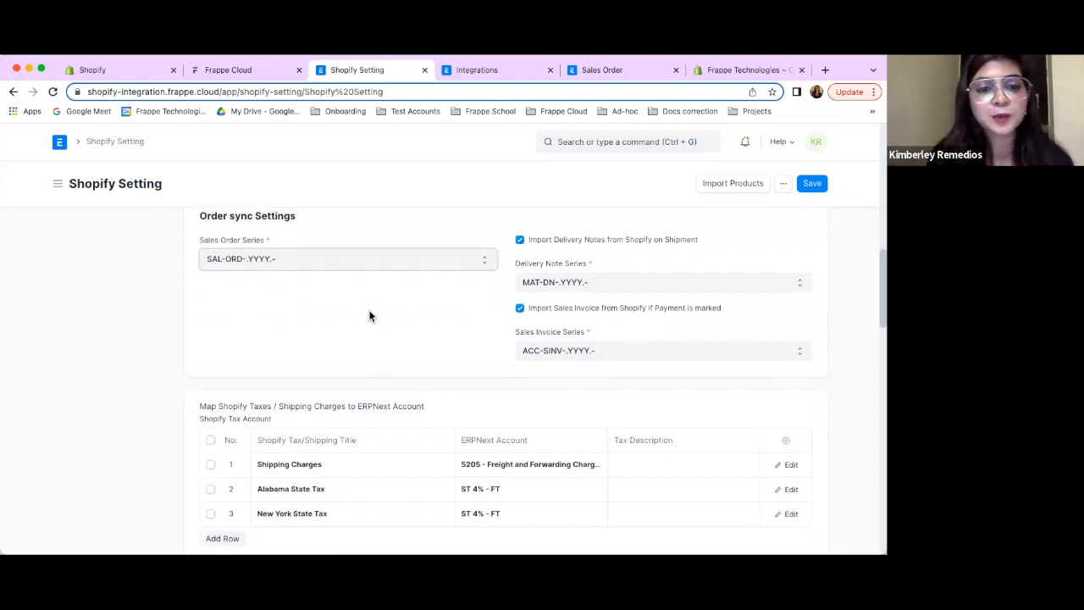
Examine the Shopify Tax Account table that maps Shopify taxes and shipping charges to ERPNext accounts
scroll(382, 325, down, 1)
scroll(346, 380, down, 3)
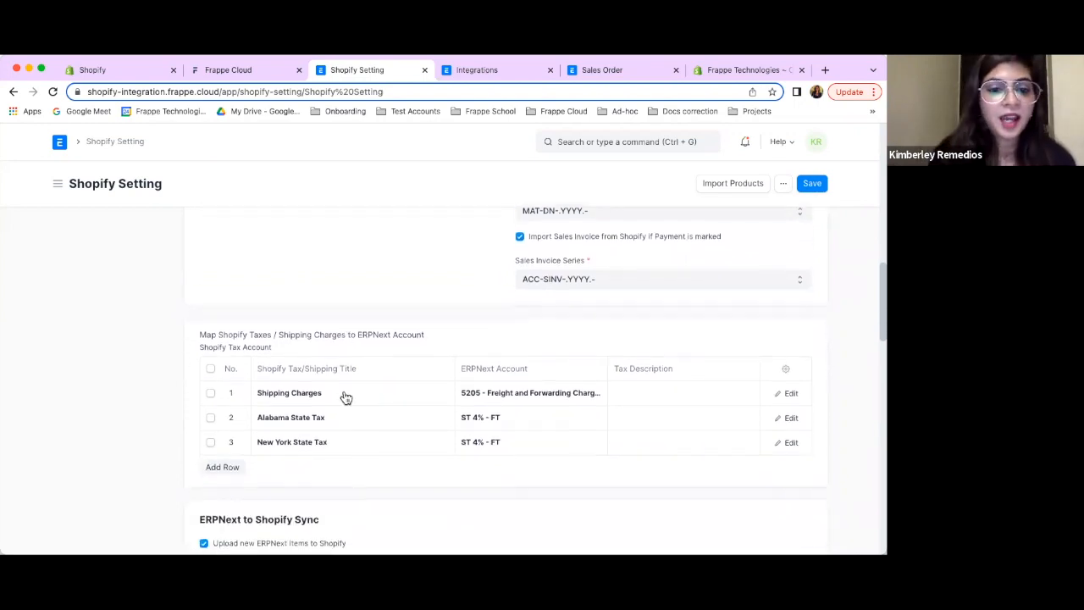
scroll(345, 398, down, 4)
scroll(345, 395, down, 1)
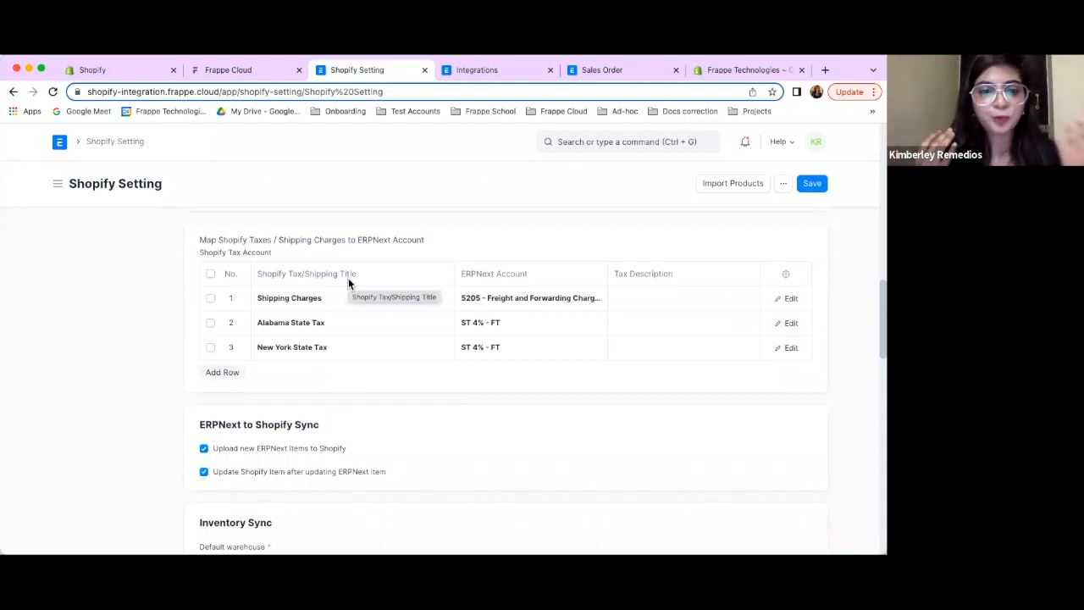
scroll(341, 292, down, 1)
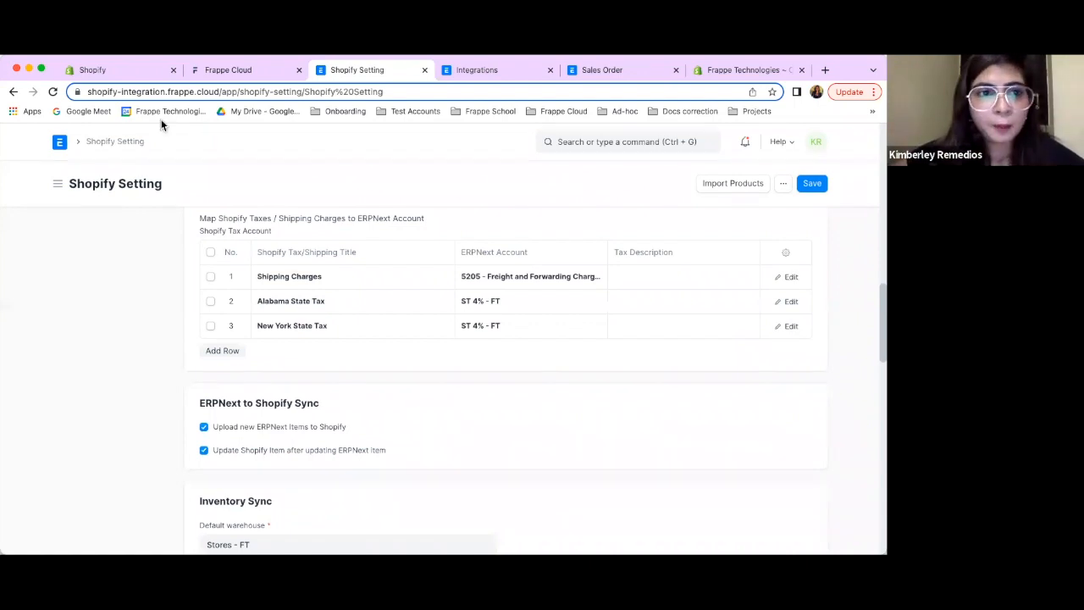
Look through the Shopify admin settings list for the taxes and shipping entries, and return to the Shopify Setting page
click(126, 73)
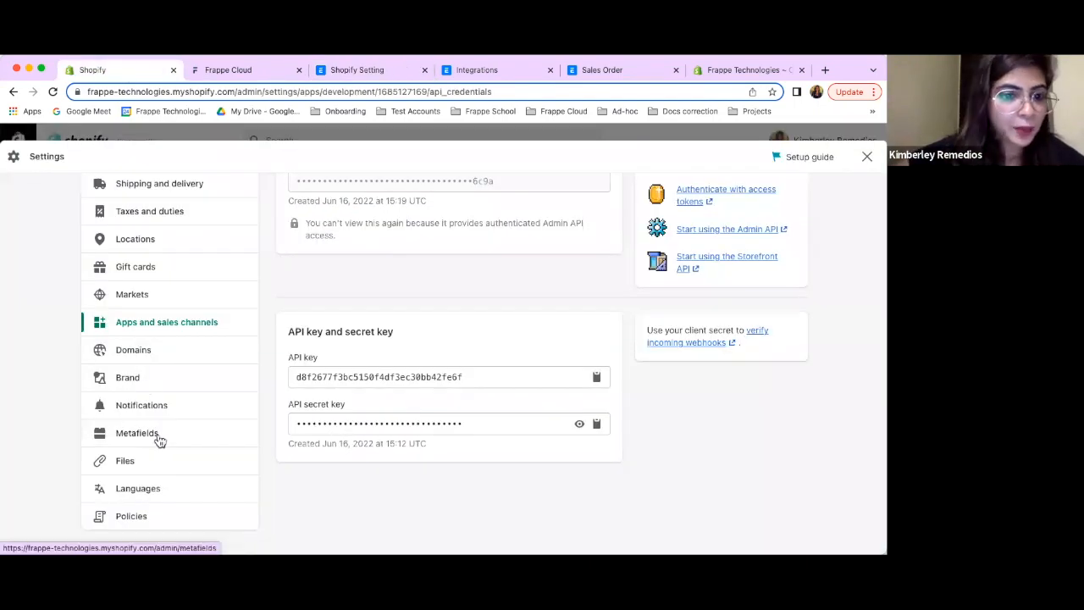
scroll(158, 440, up, 2)
scroll(159, 436, up, 1)
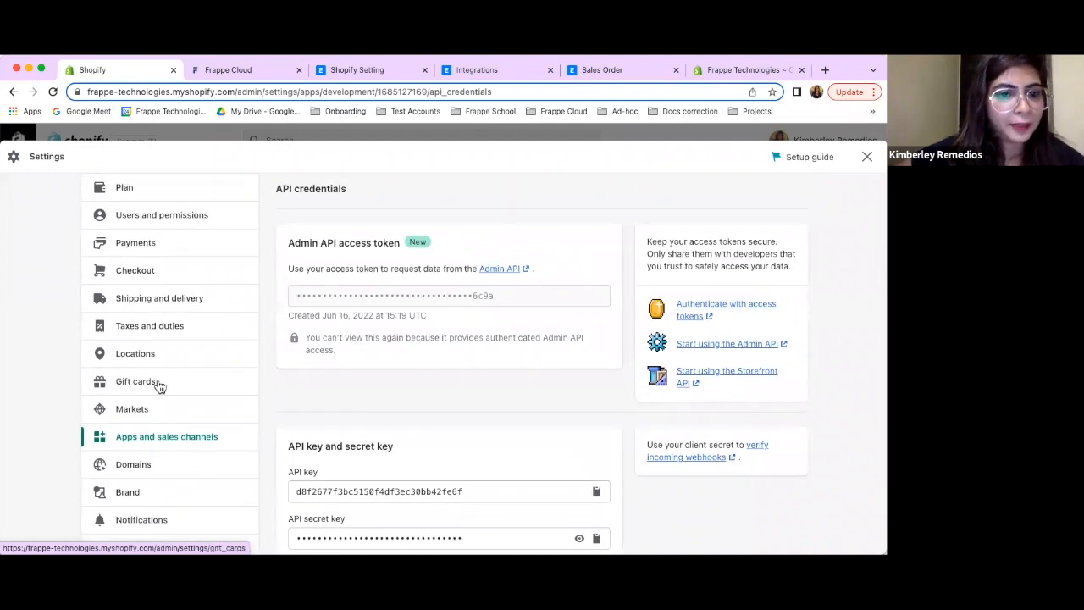
scroll(189, 193, down, 3)
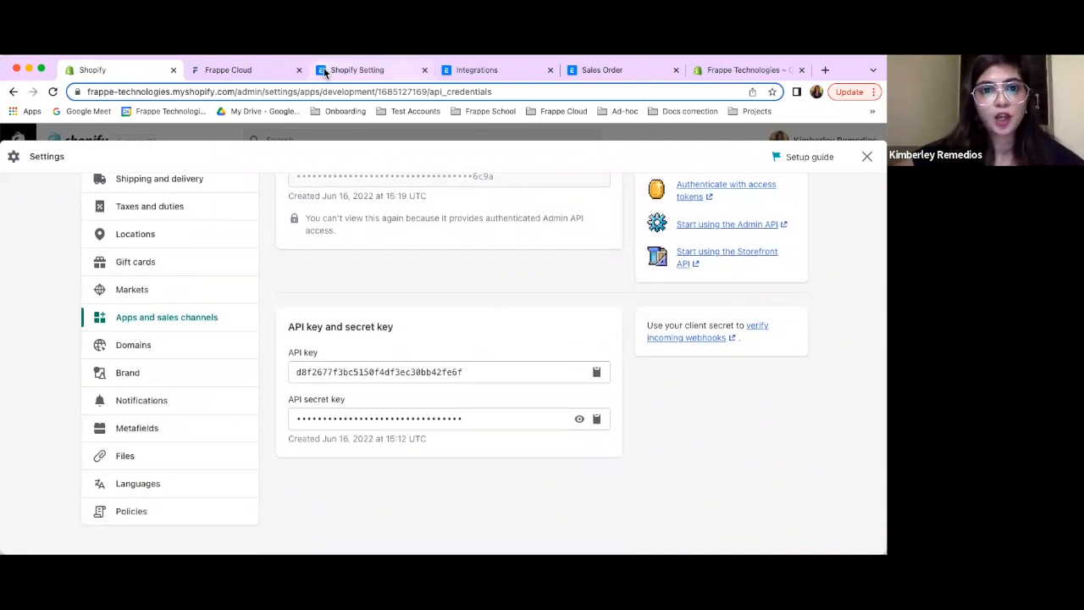
click(356, 70)
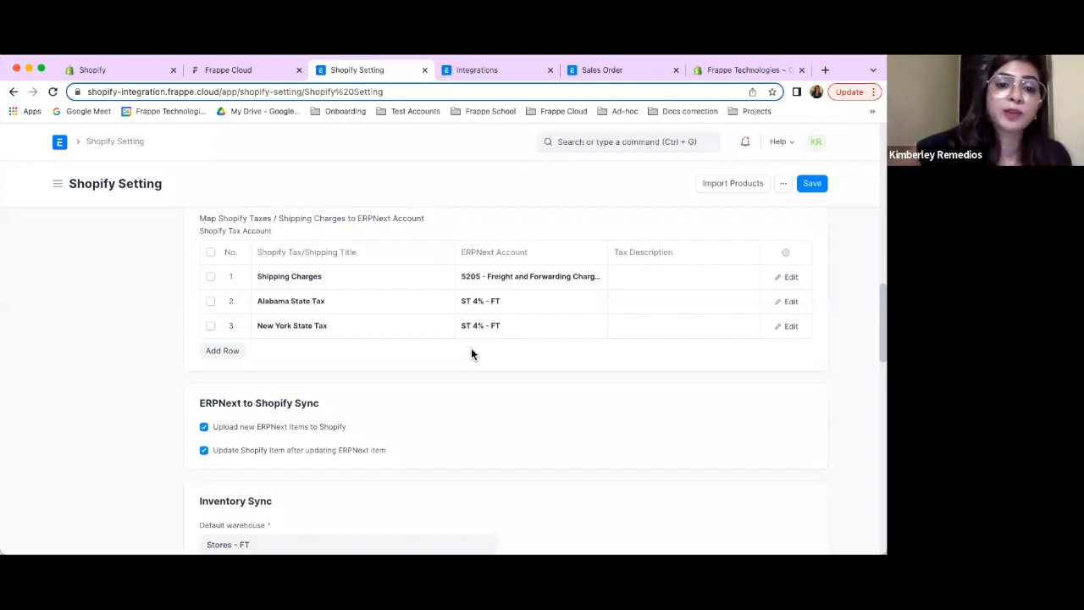
Review the ERPNext to Shopify Sync options and the Inventory Sync settings, including default warehouse, stock level updates and warehouse mapping
scroll(484, 406, down, 3)
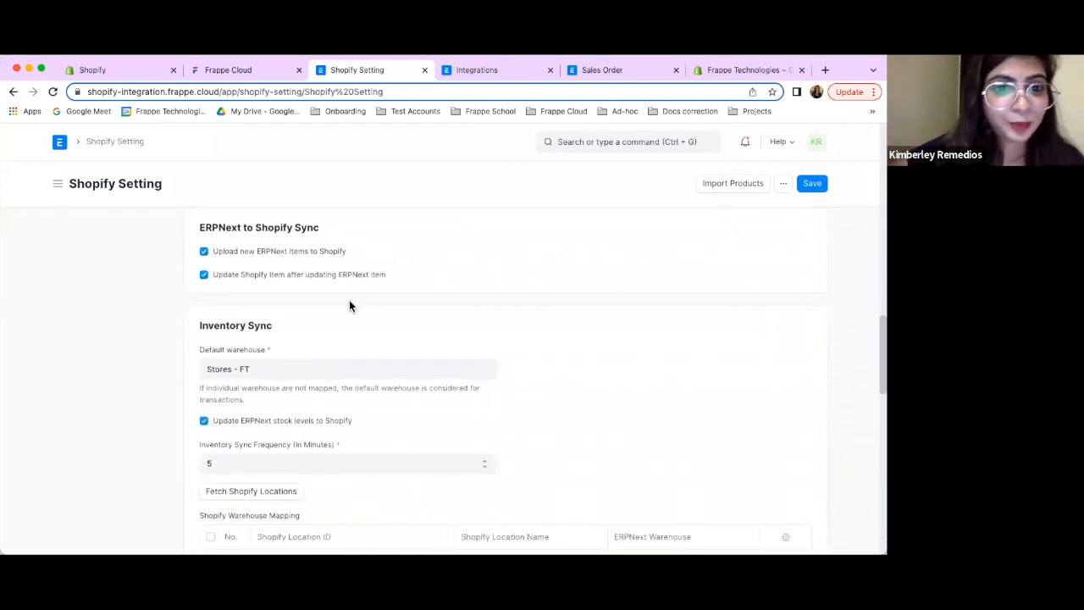
scroll(349, 302, up, 1)
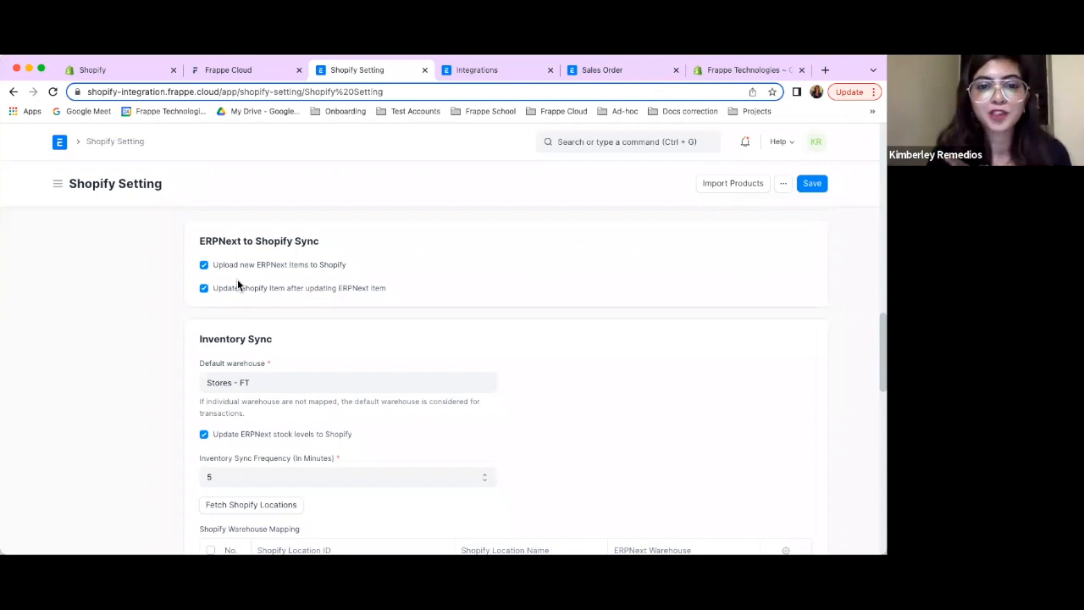
scroll(277, 331, down, 2)
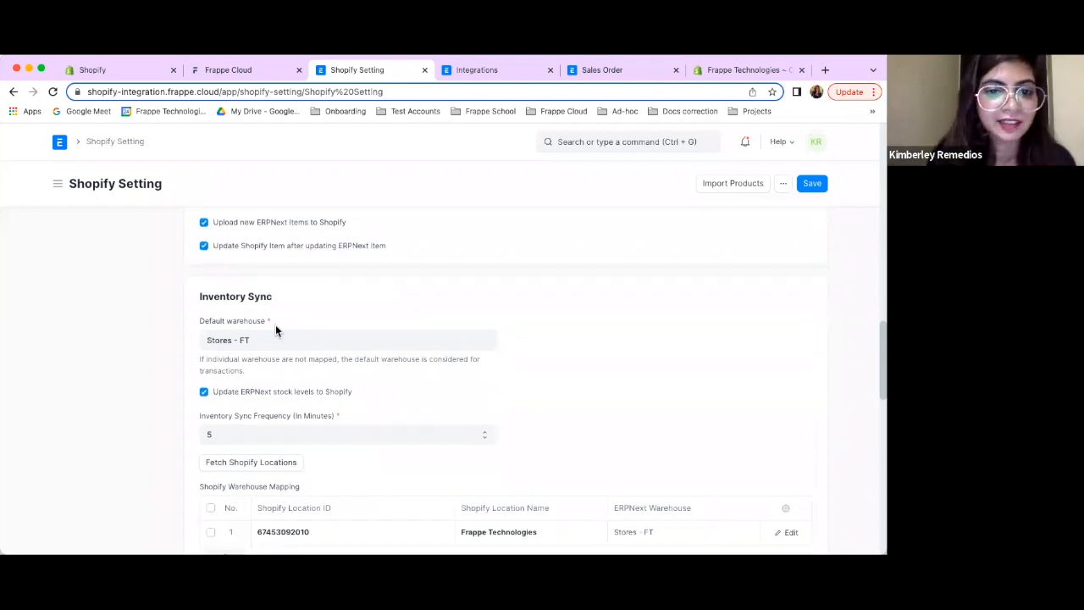
scroll(288, 319, down, 1)
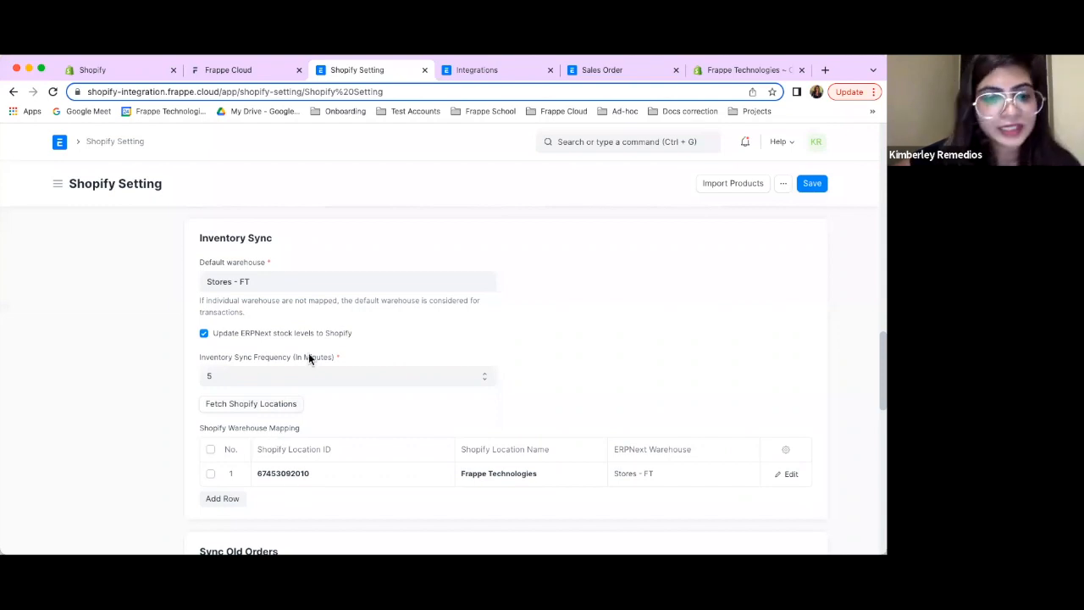
scroll(290, 286, down, 1)
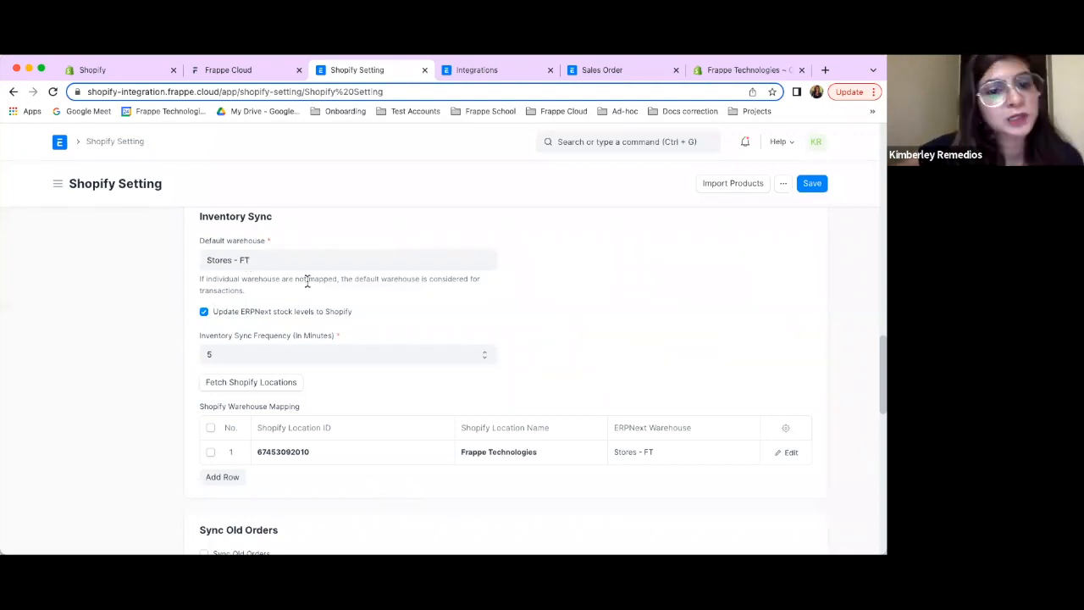
scroll(307, 292, down, 1)
scroll(307, 292, down, 1)
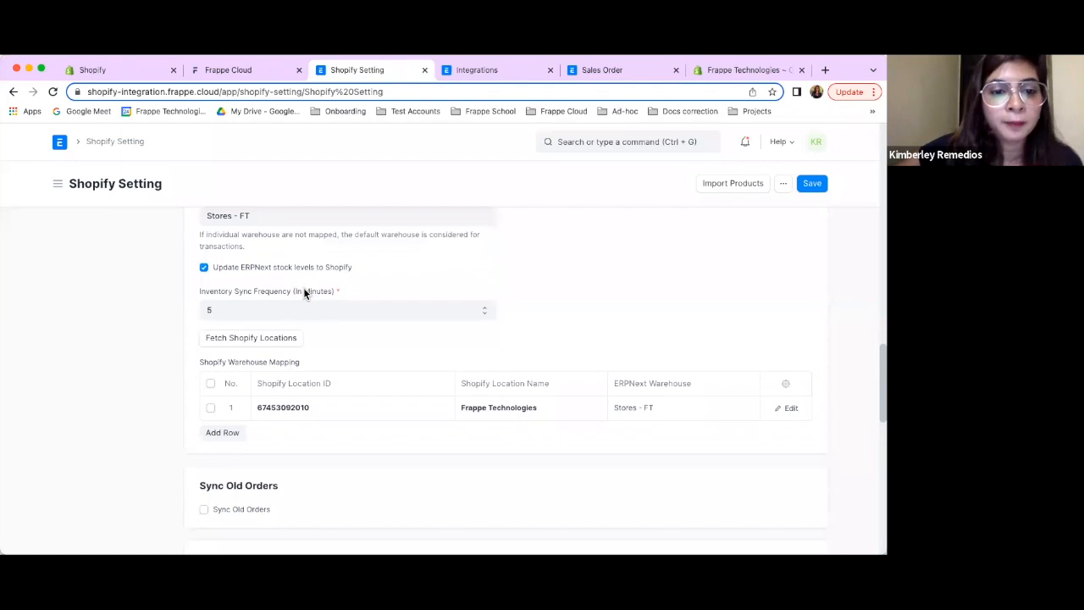
scroll(300, 467, down, 1)
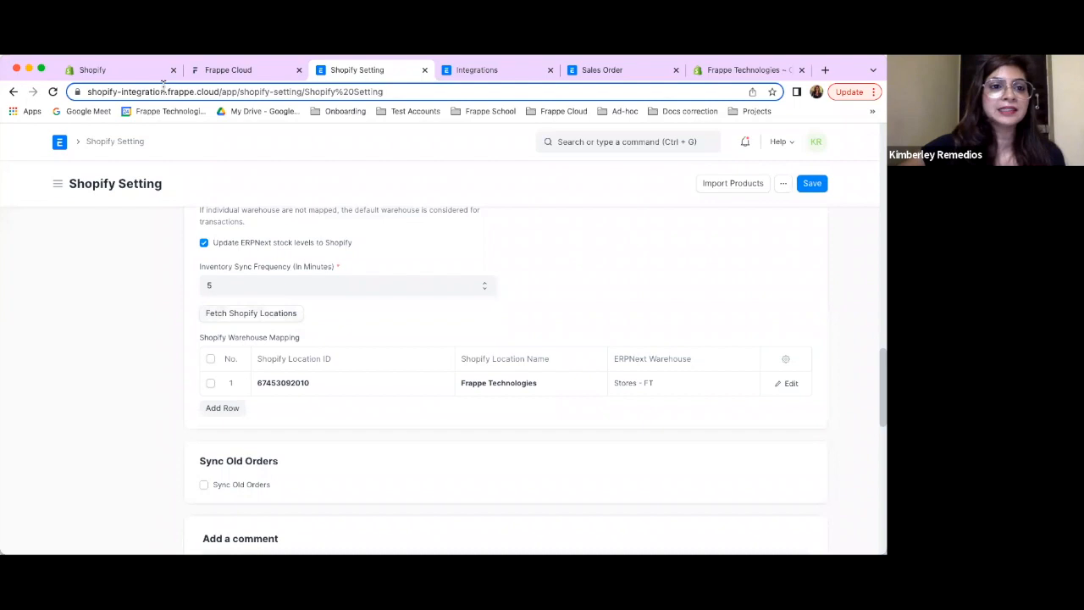
Open Locations in the Shopify admin settings and compare the store location with the Shopify Warehouse Mapping table in ERPNext
click(131, 74)
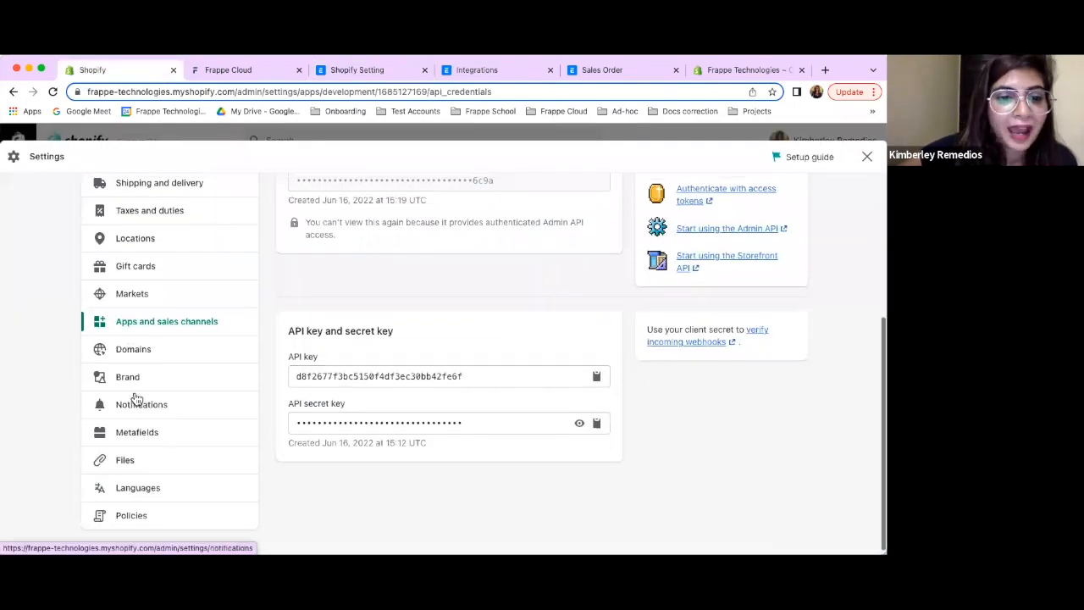
scroll(138, 399, up, 2)
click(126, 328)
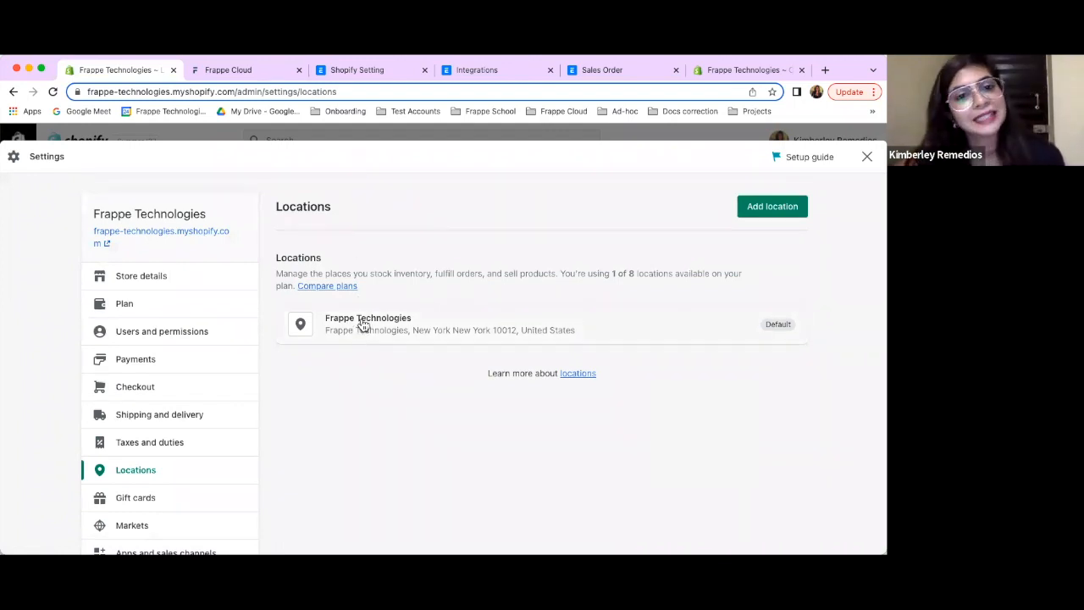
click(349, 69)
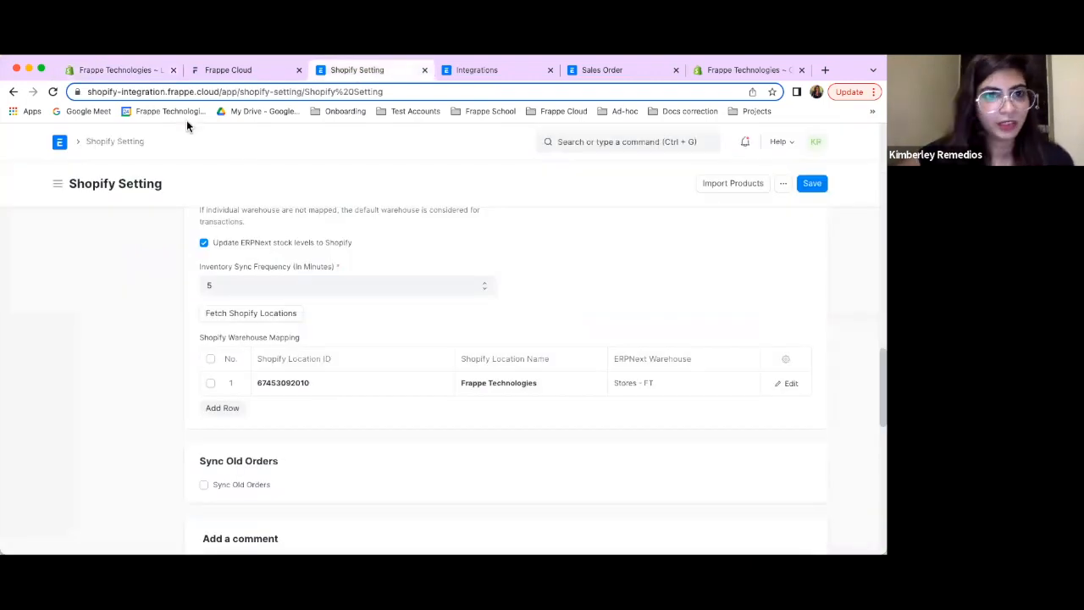
click(135, 73)
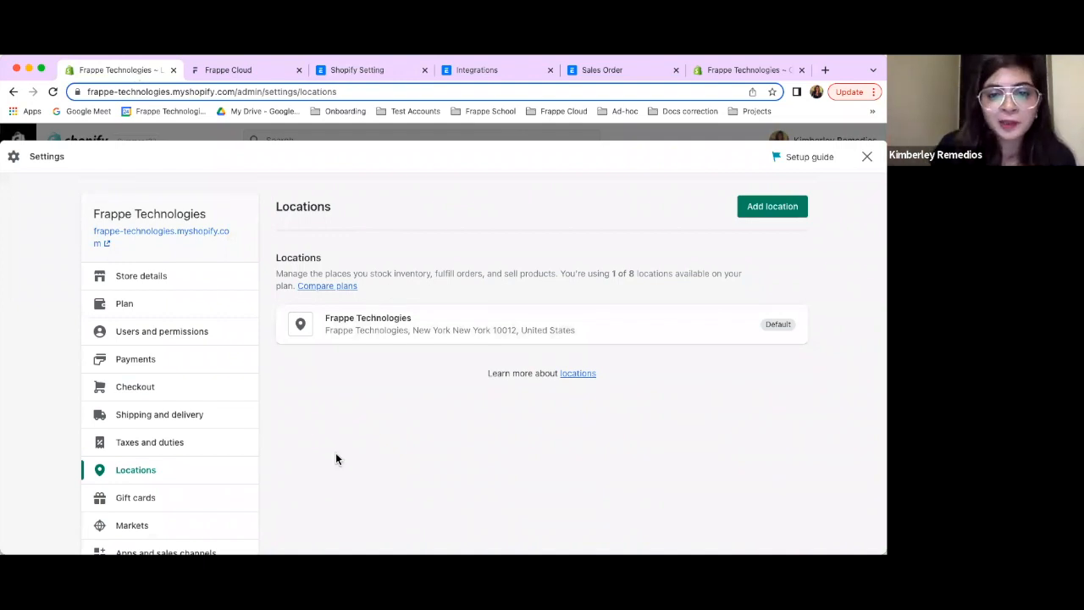
click(335, 71)
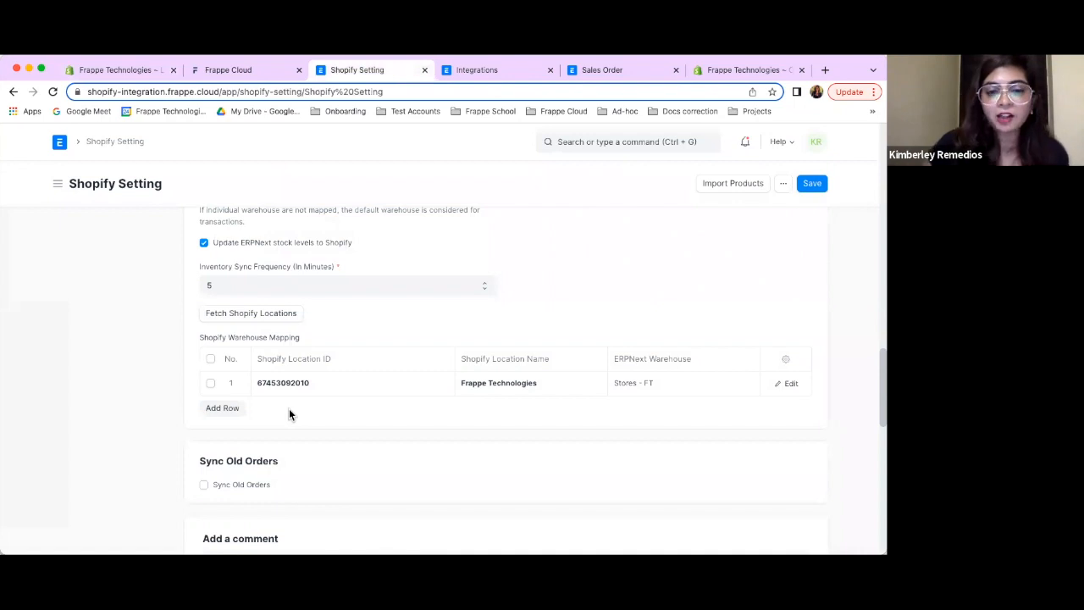
Review the warehouse mapping and stock level update option, and view the available Inventory Sync Frequency choices
scroll(348, 426, down, 1)
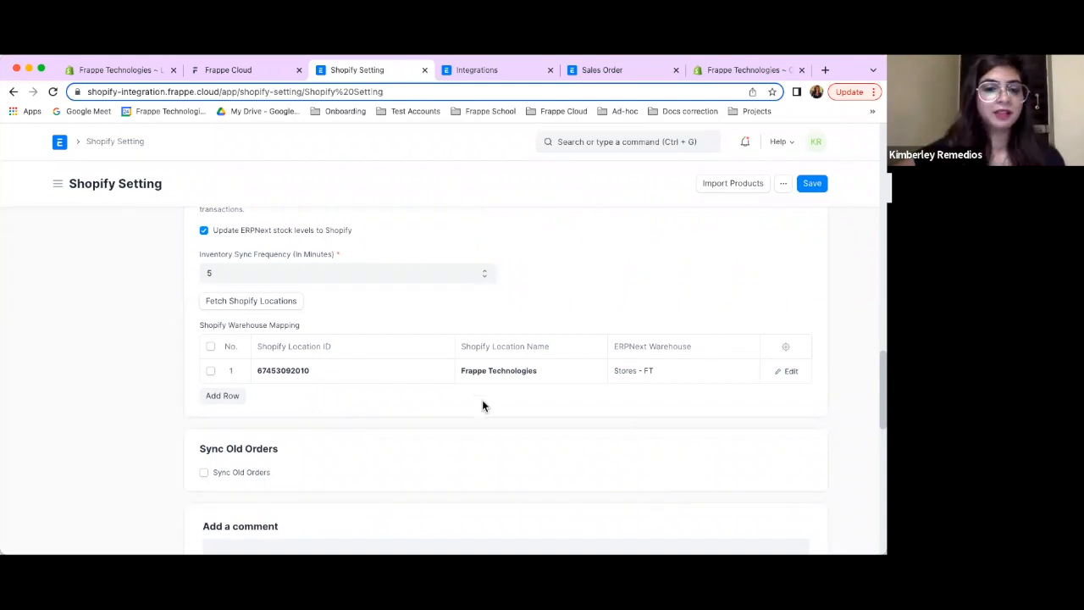
scroll(463, 391, up, 3)
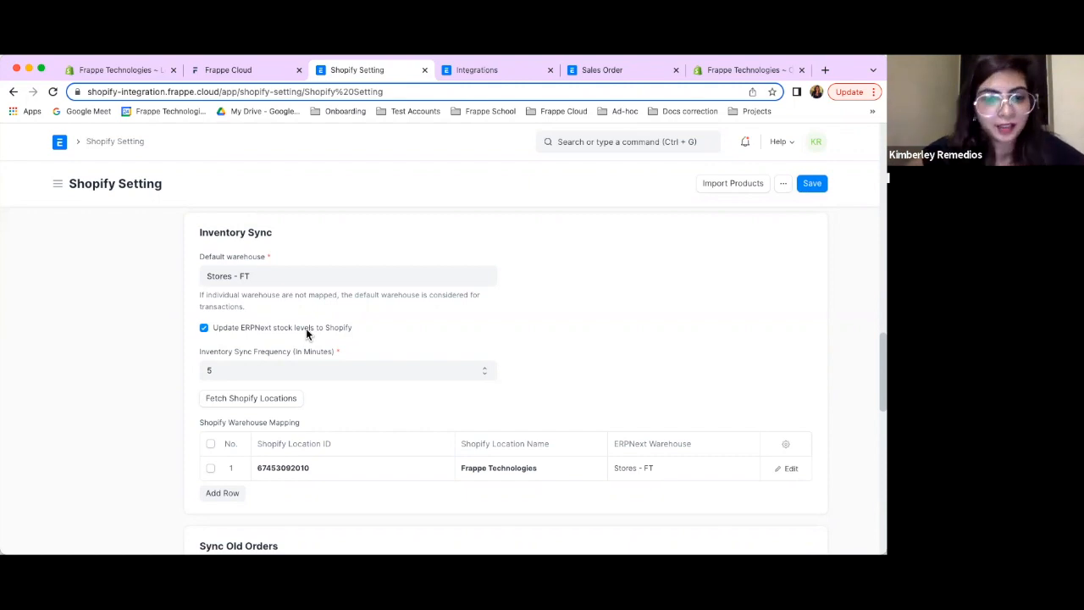
scroll(279, 327, down, 1)
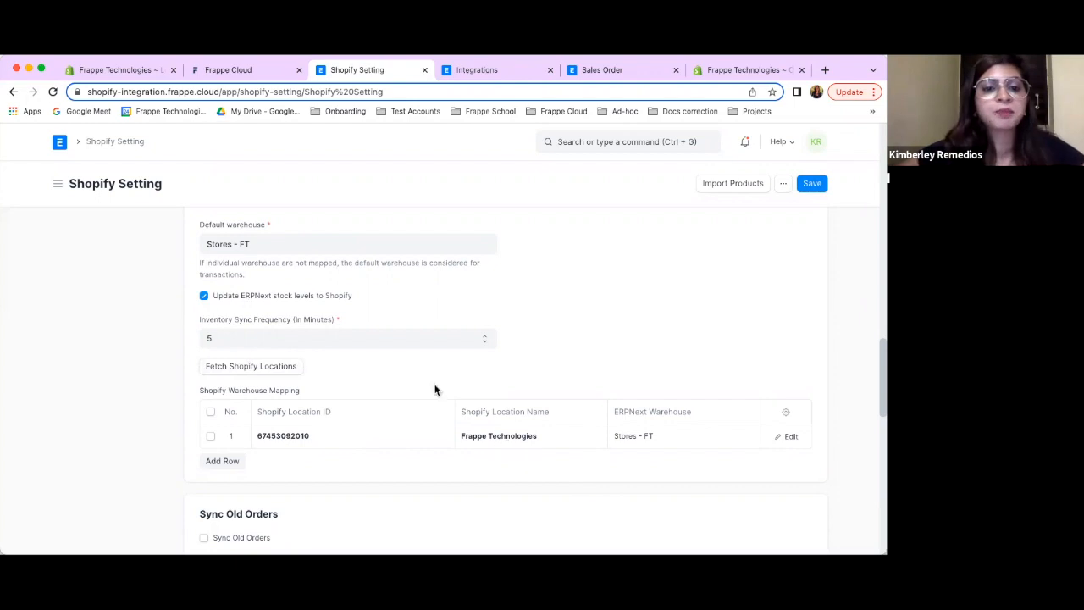
click(384, 338)
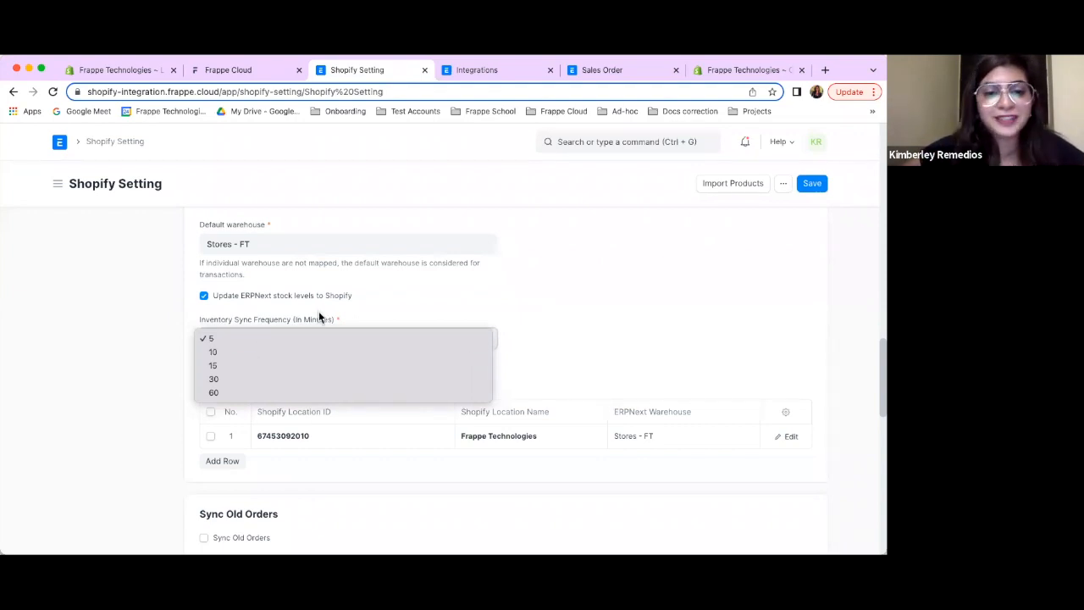
click(378, 298)
Enable Sync Old Orders and open the calendar for its From date
scroll(296, 380, down, 1)
scroll(297, 386, down, 4)
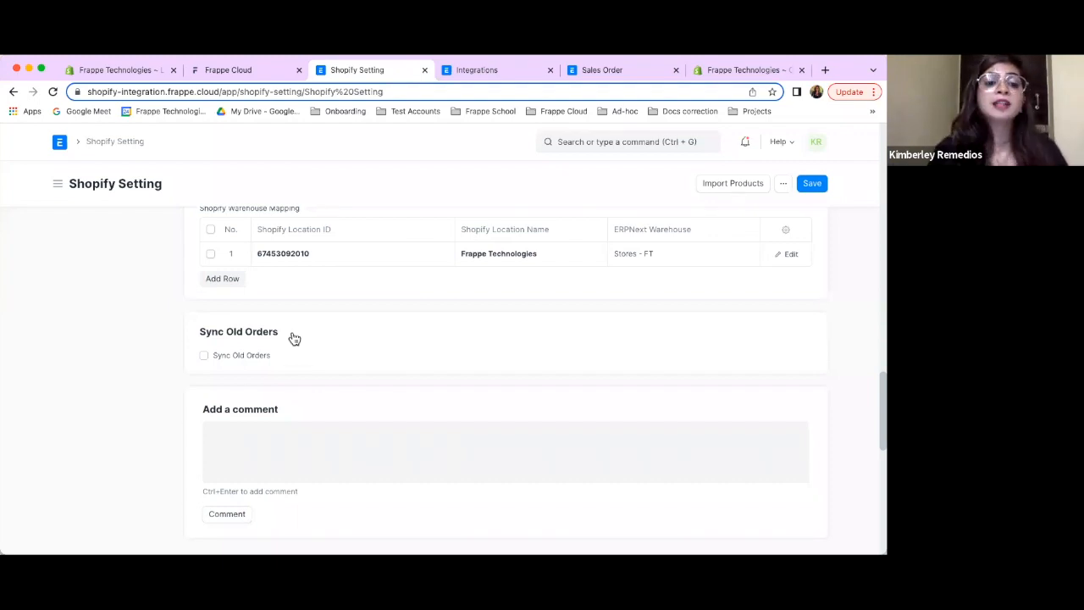
click(215, 356)
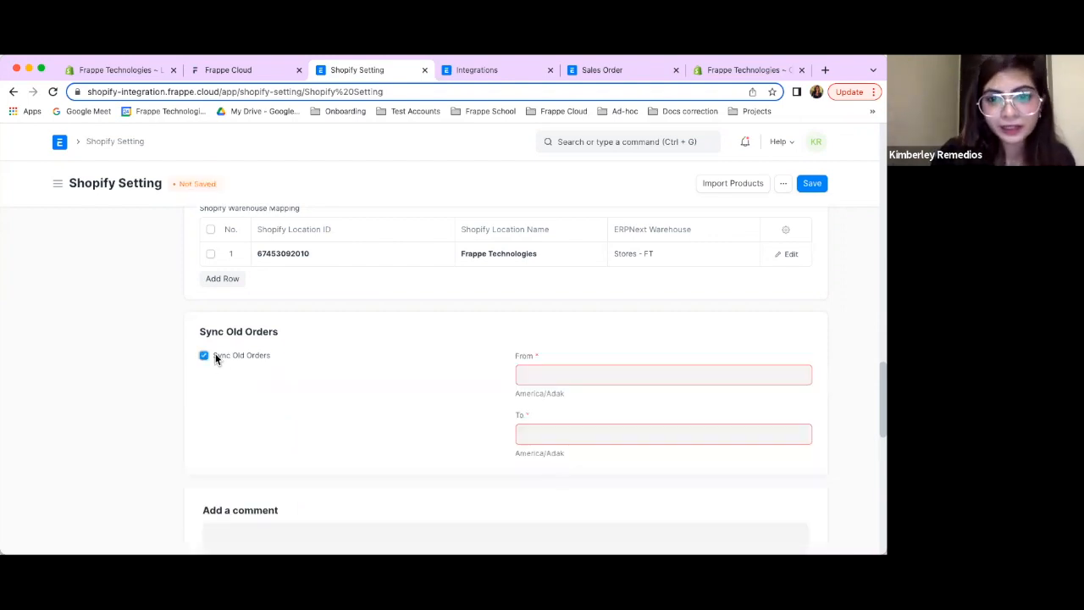
click(542, 375)
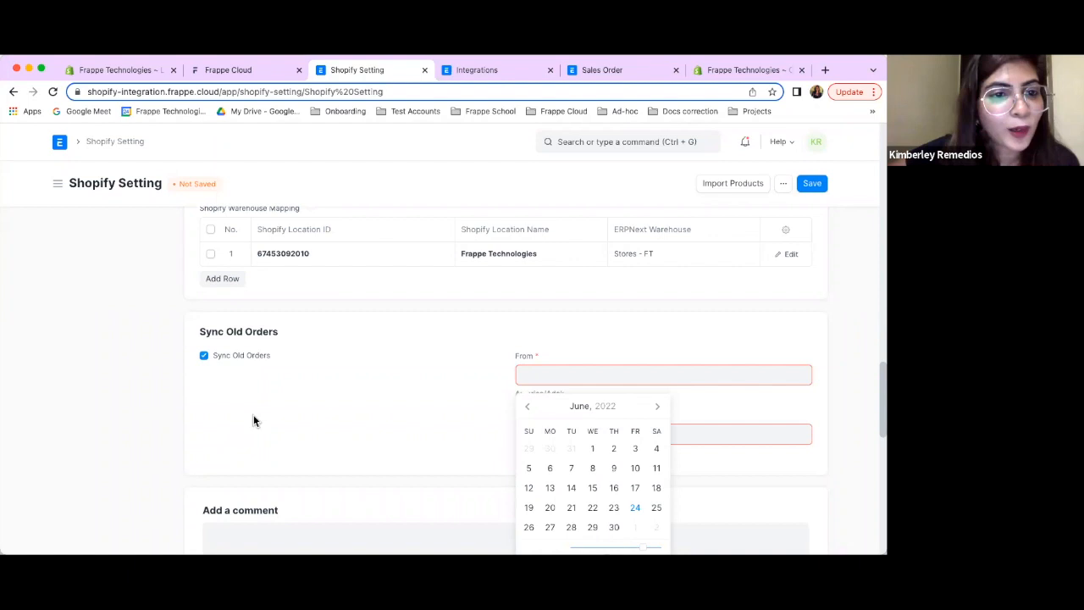
scroll(253, 421, up, 10)
scroll(254, 421, down, 2)
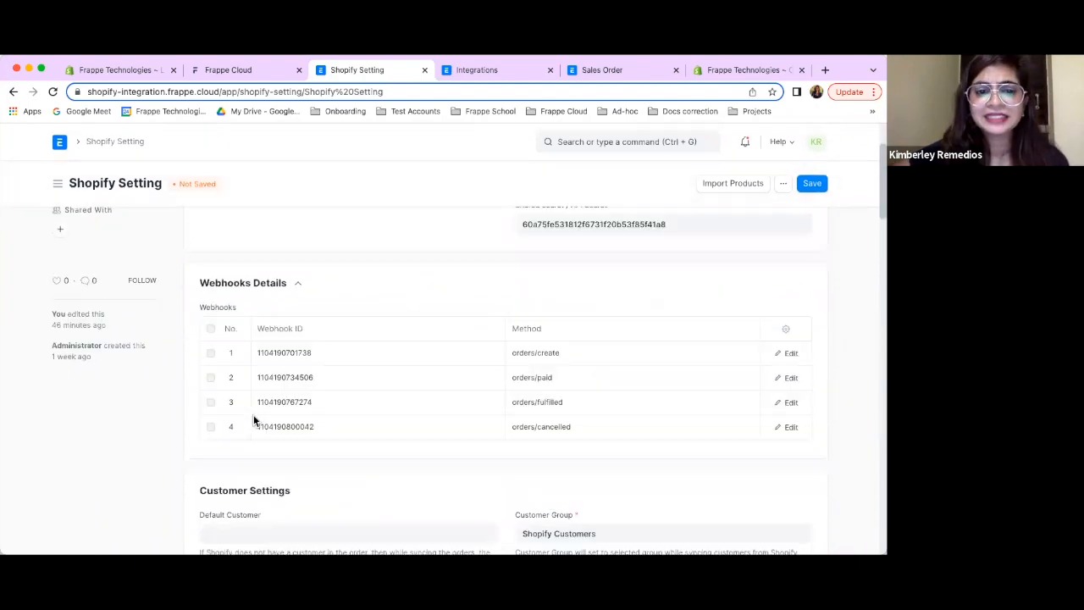
Review the webhooks, customer, company and order sync sections of Shopify Setting, along with the Enable Shopify option
scroll(253, 421, down, 5)
scroll(253, 421, up, 2)
scroll(253, 421, down, 2)
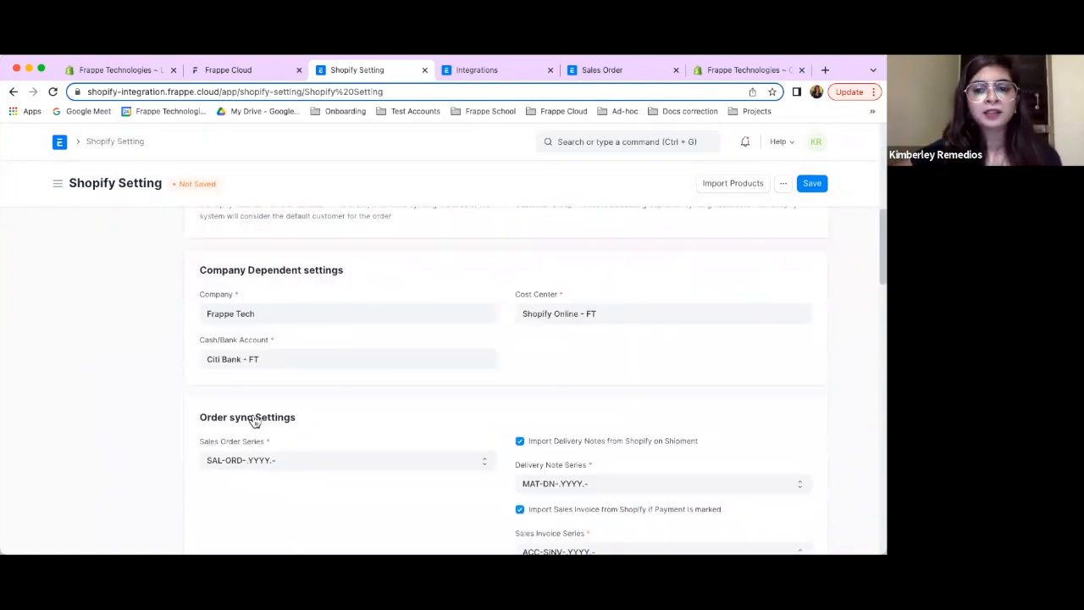
scroll(253, 421, up, 1)
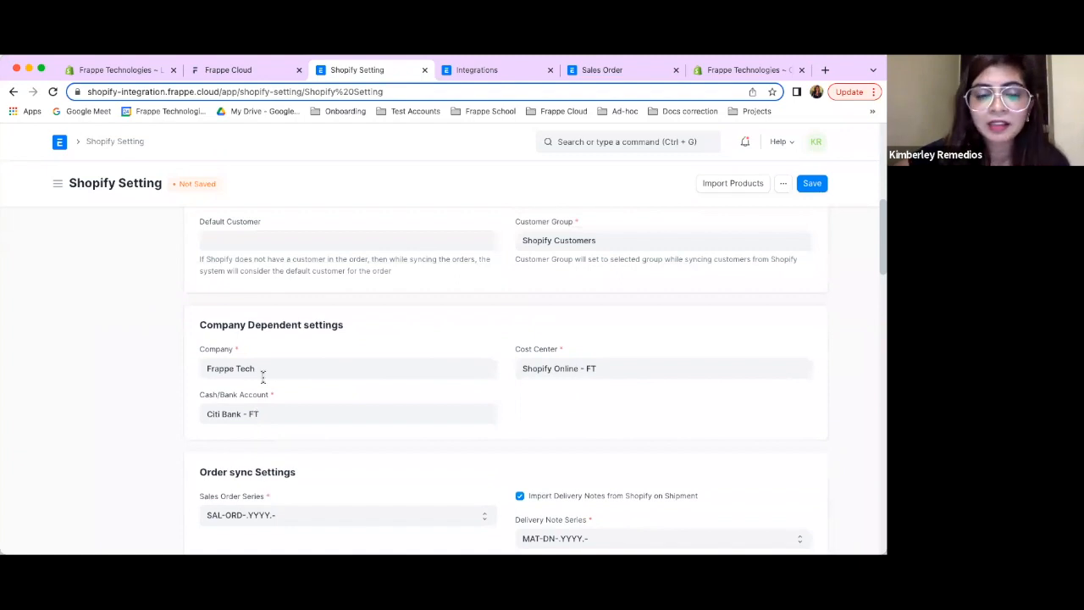
scroll(262, 377, up, 5)
scroll(262, 376, down, 2)
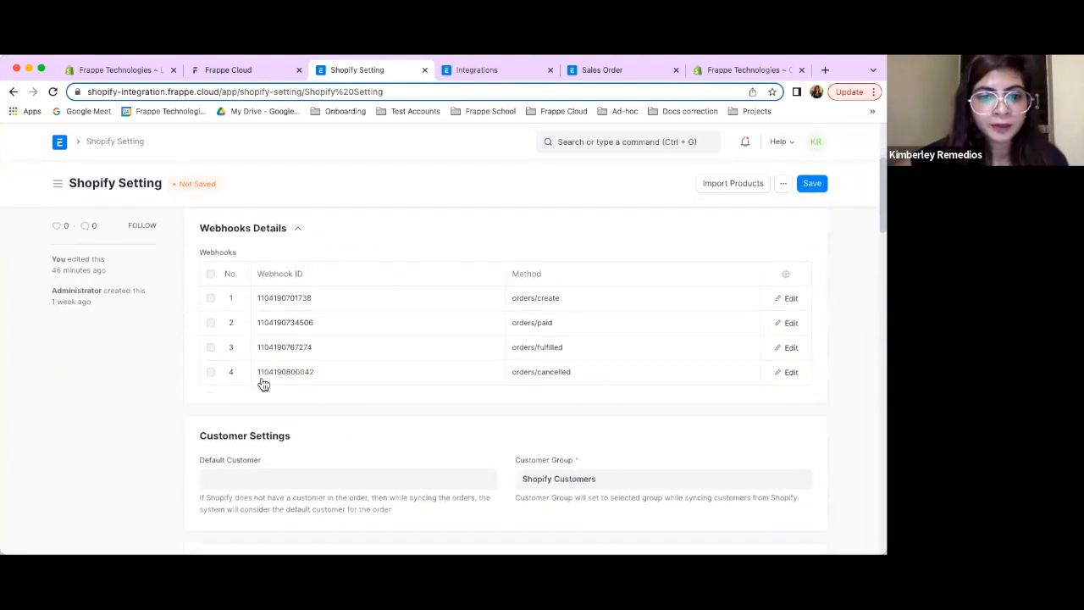
scroll(264, 385, down, 2)
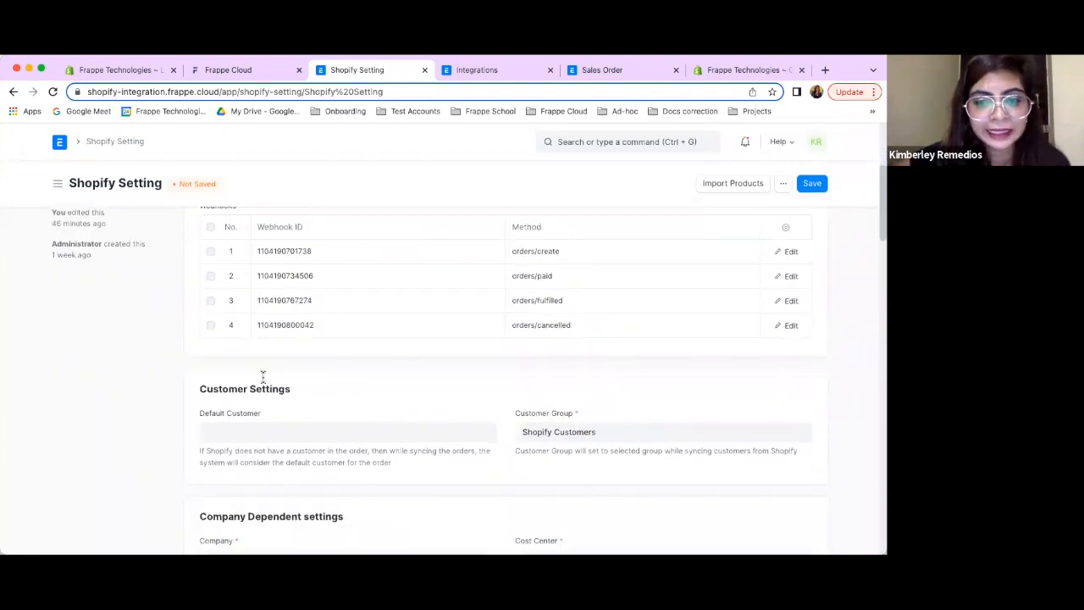
scroll(261, 376, up, 5)
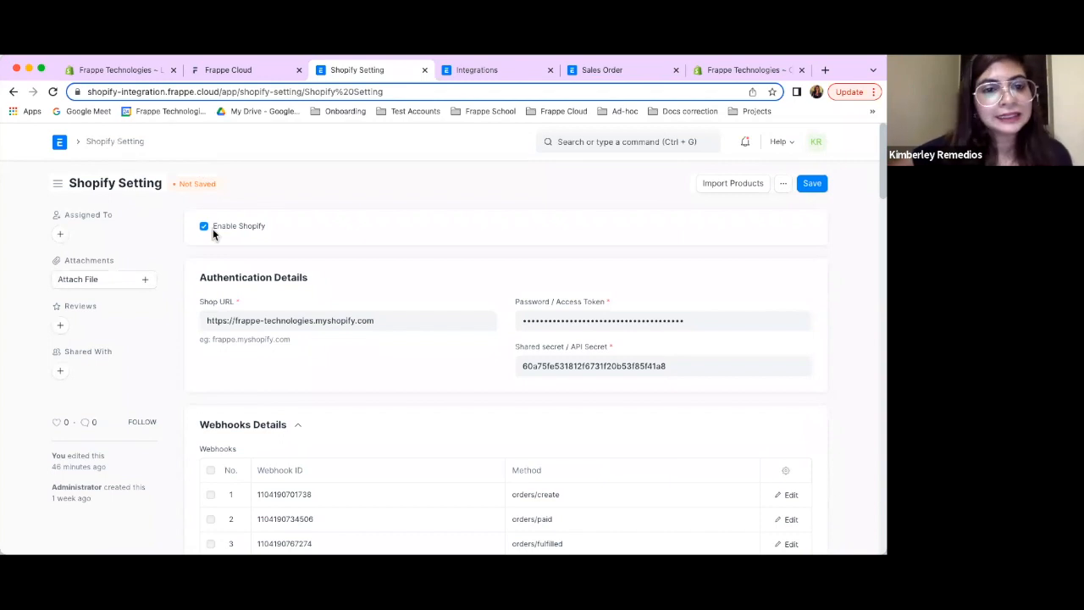
Disable Sync Old Orders and save Shopify Setting
scroll(222, 263, down, 15)
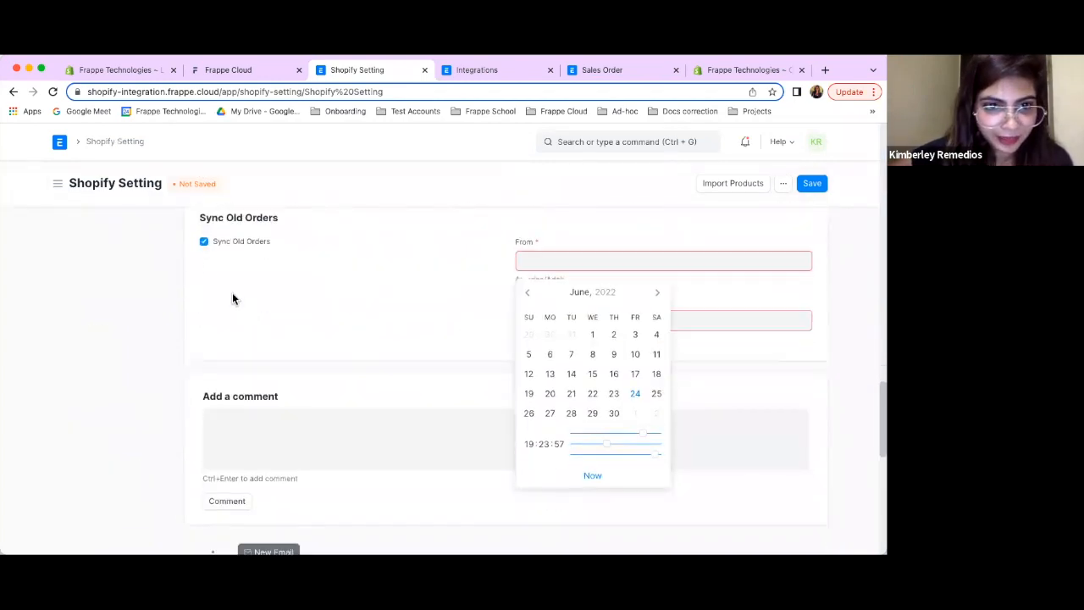
click(204, 242)
scroll(268, 302, up, 15)
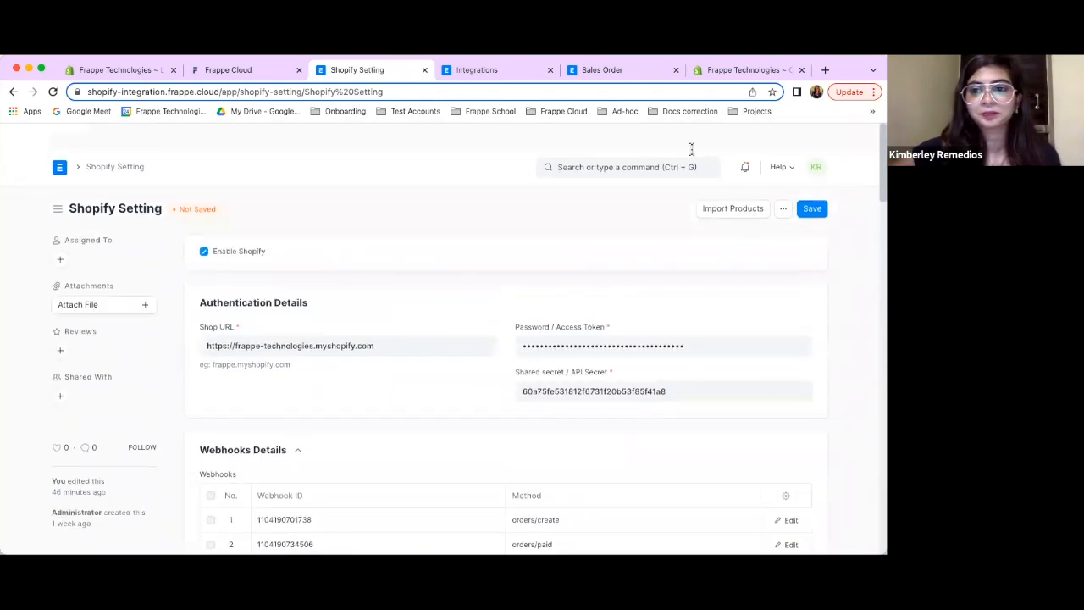
click(810, 186)
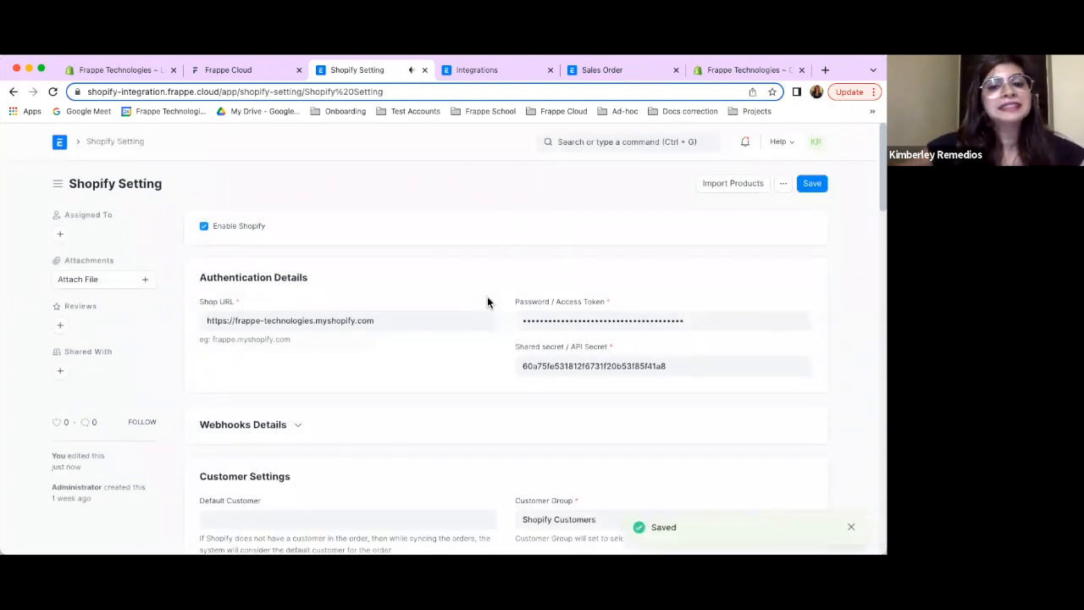
scroll(487, 302, down, 1)
scroll(487, 302, down, 4)
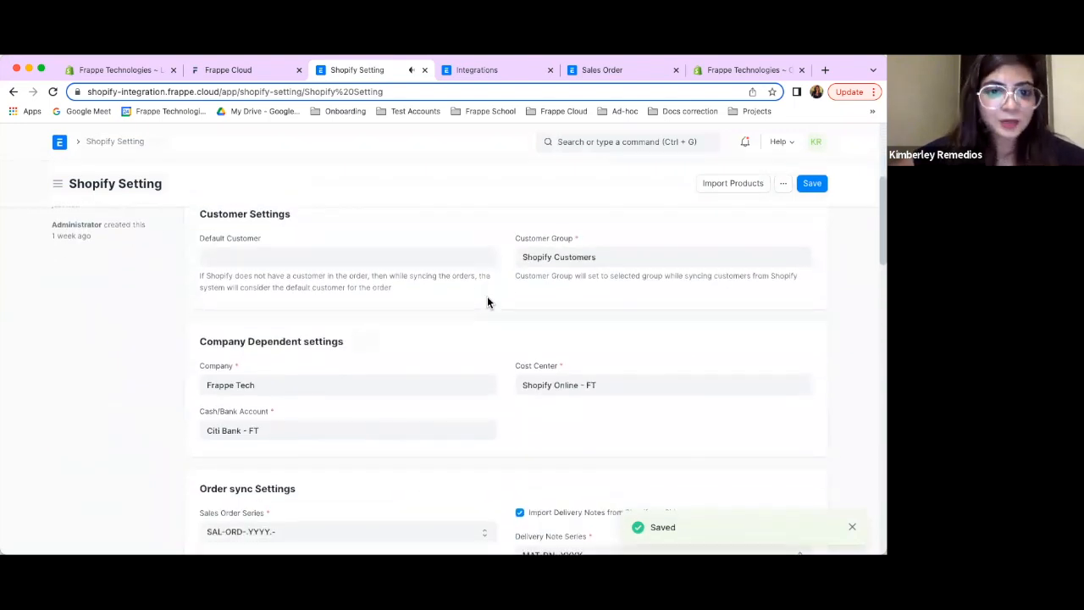
scroll(487, 302, up, 5)
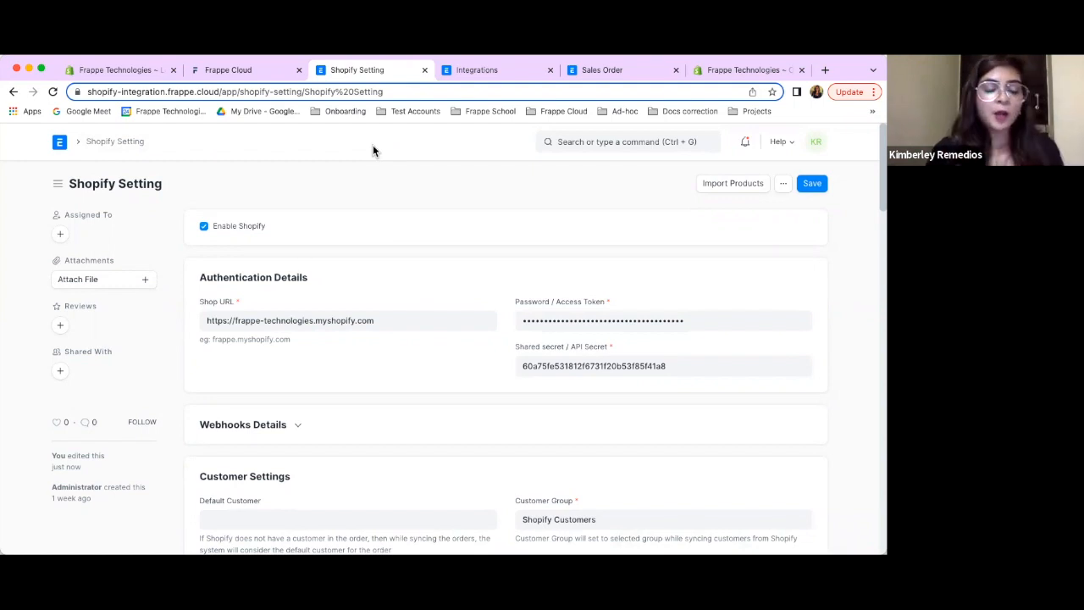
click(252, 71)
click(358, 71)
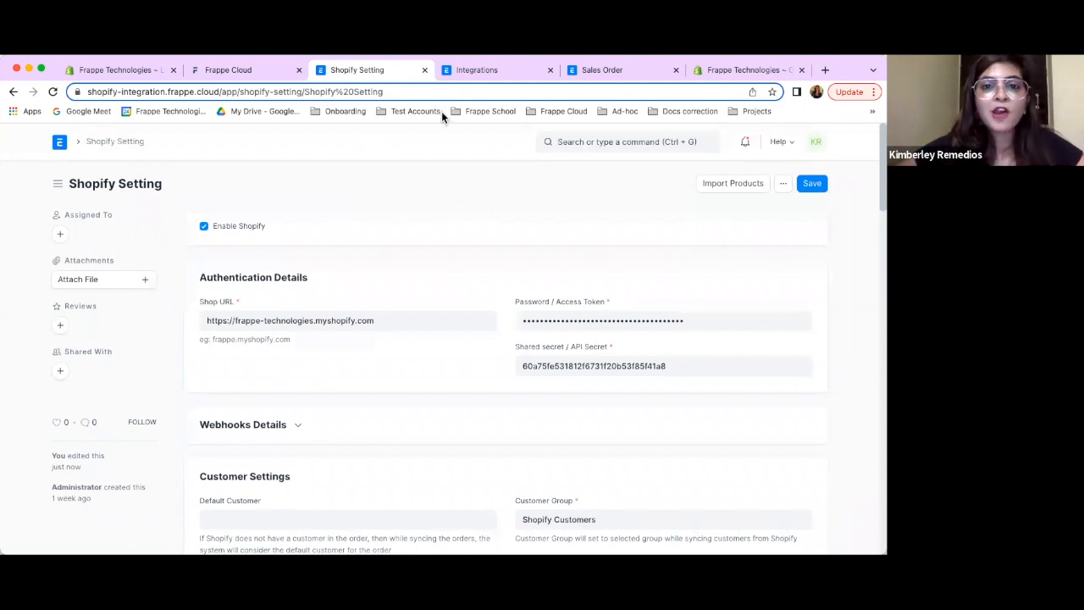
Leave Shopify Setting open and search from the ERPNext Integrations page to open the Item list
click(454, 72)
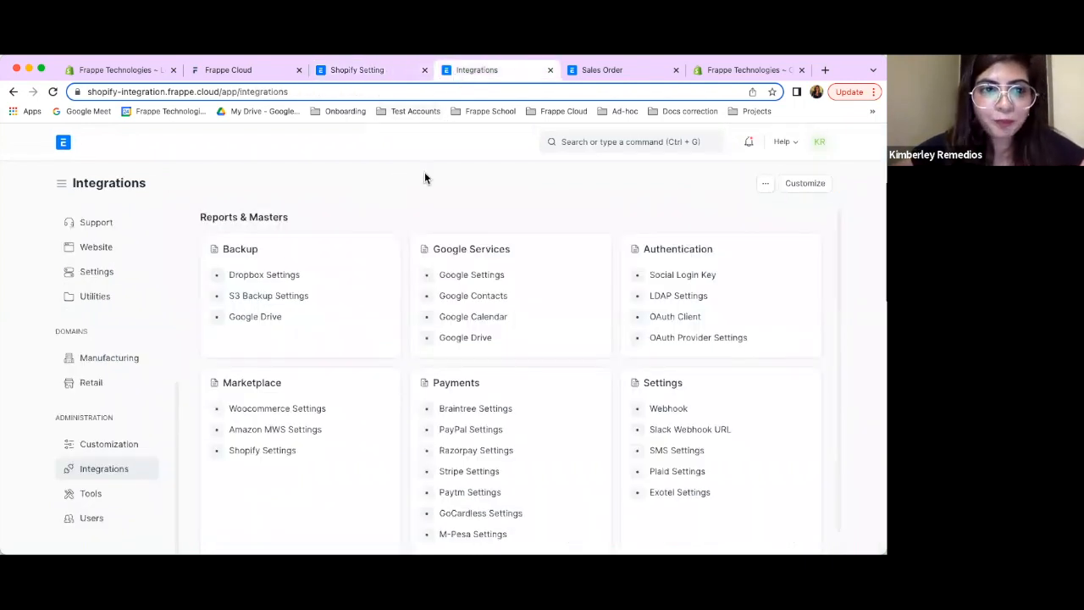
click(573, 142)
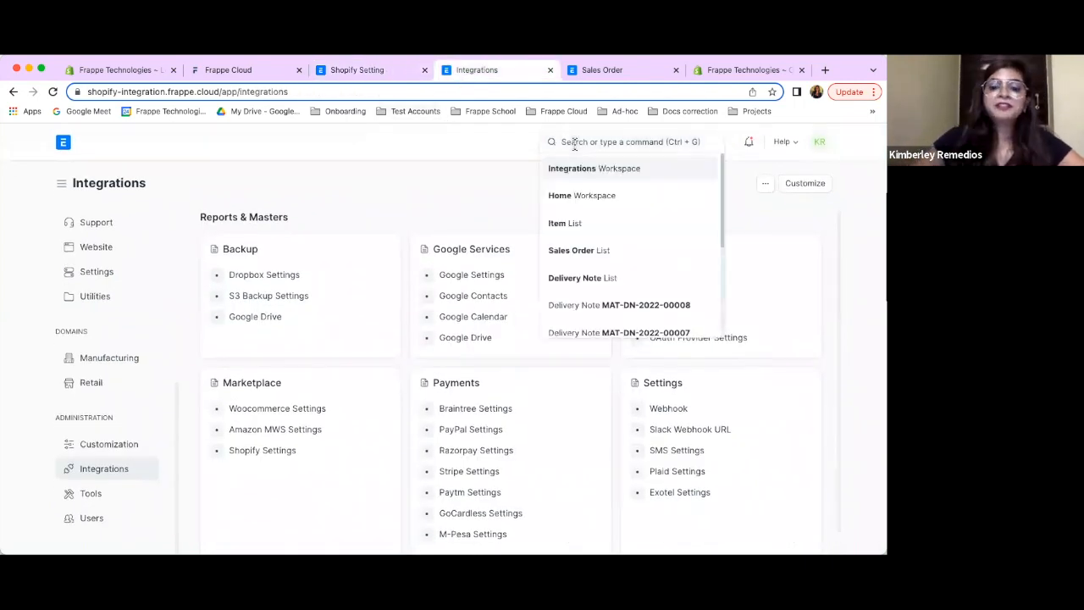
text(item lev)
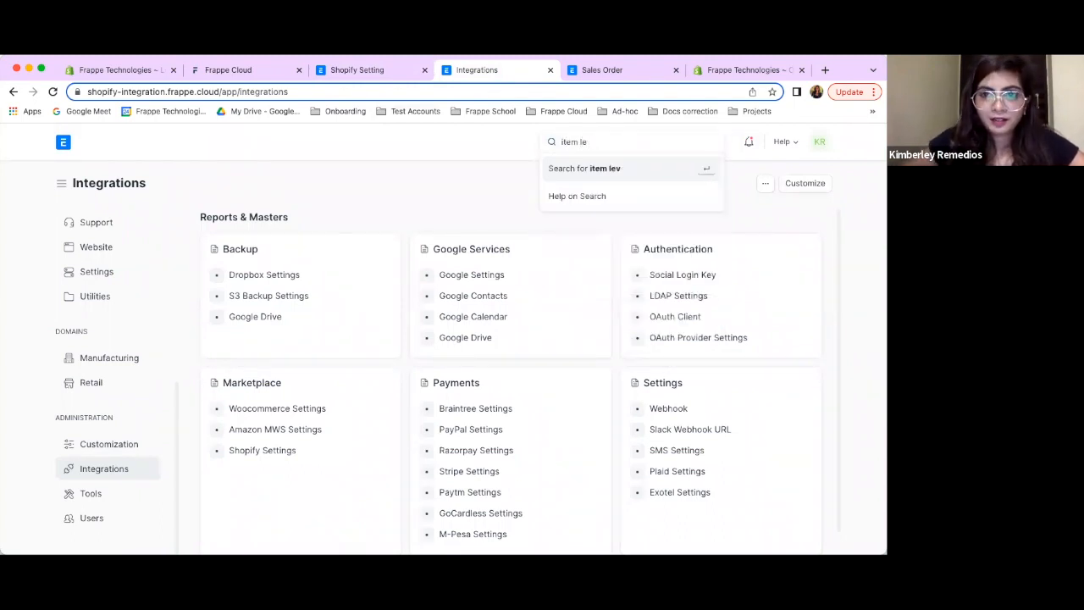
key(BackSpace)
key(BackSpace)
key(BackSpace)
key(BackSpace)
click(561, 203)
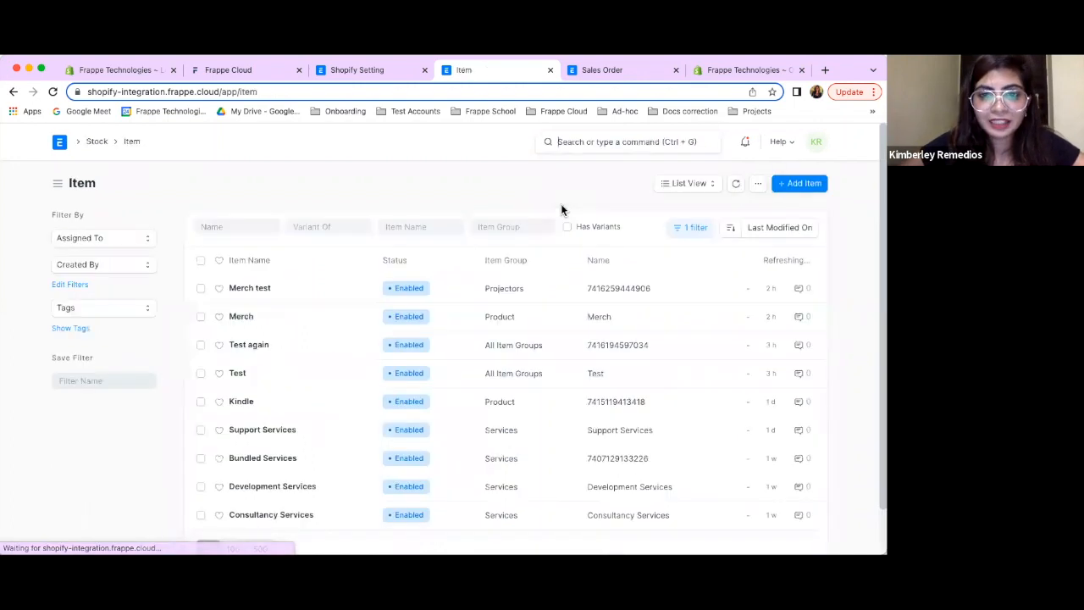
Start a new item in the full form with item code Book and item group Product
click(795, 183)
click(308, 532)
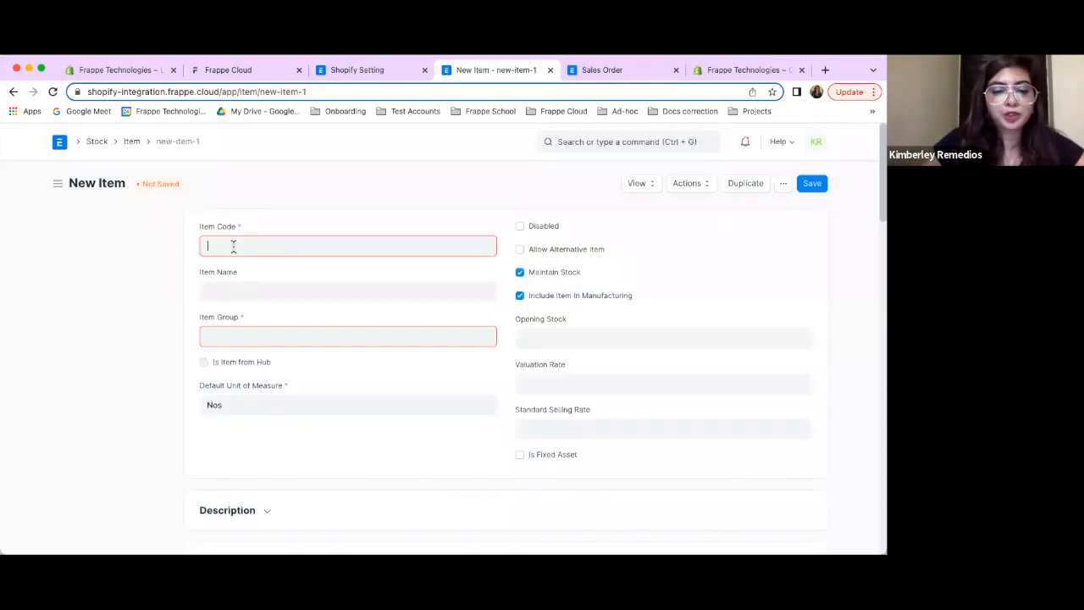
text(Book)
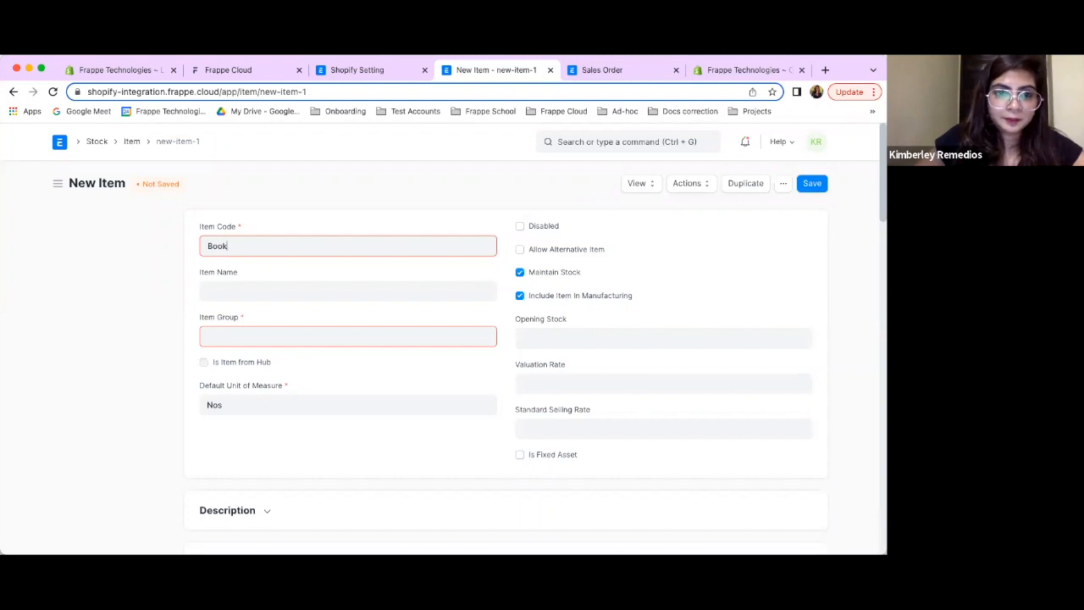
click(213, 332)
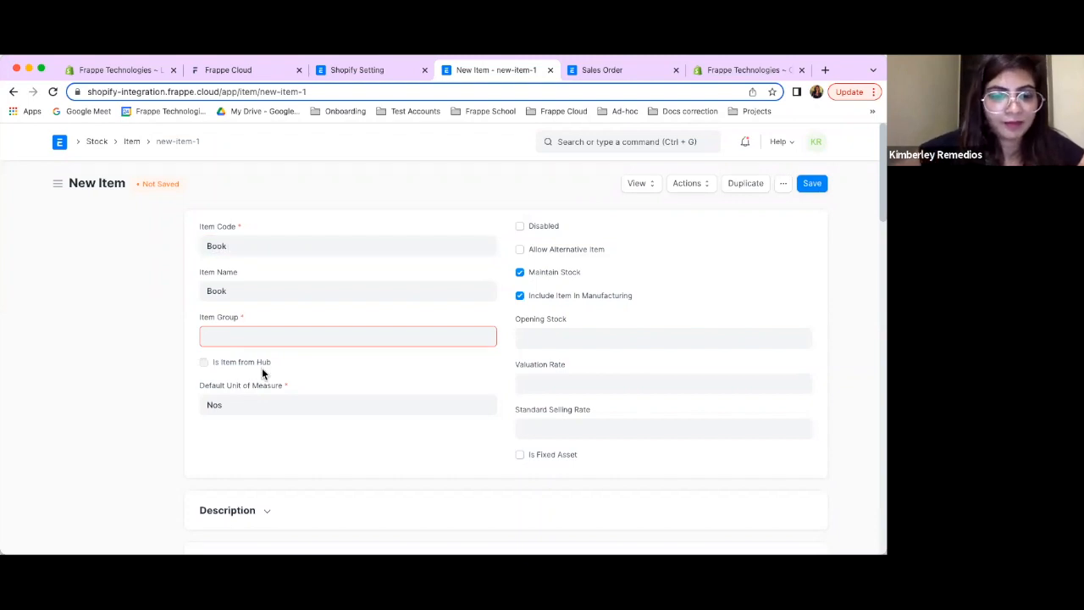
scroll(262, 368, down, 1)
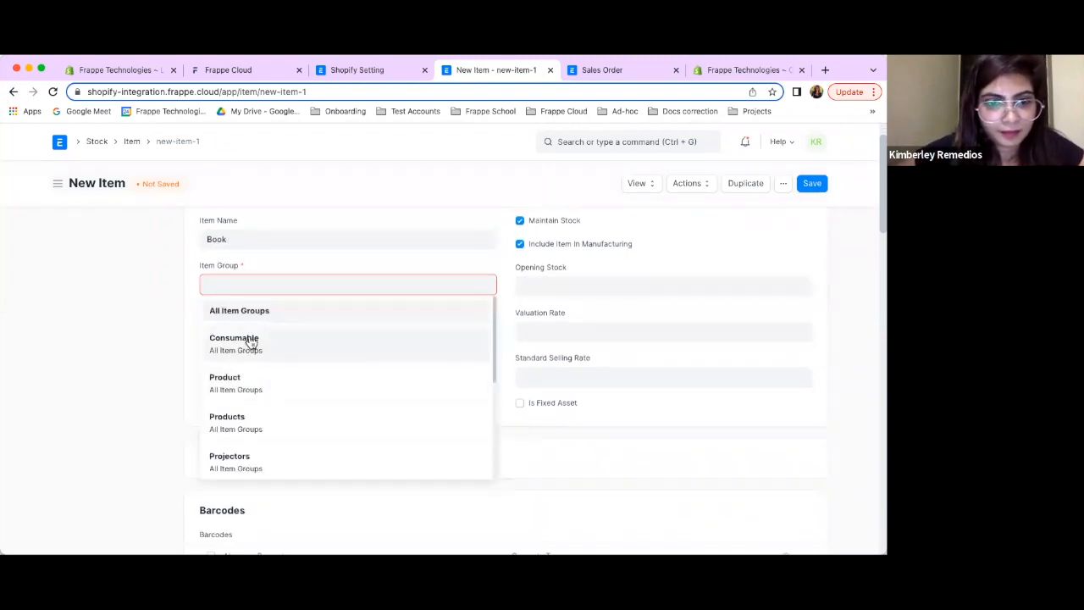
click(245, 385)
Set the new item's opening stock to 50 and its valuation rate to 10
scroll(288, 389, down, 1)
click(533, 252)
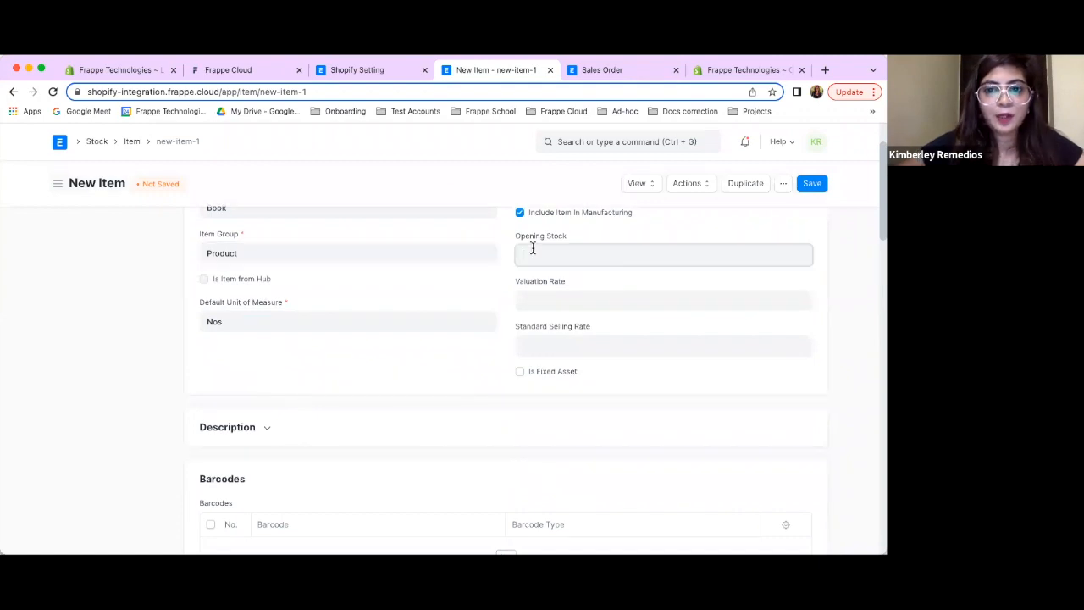
text(50)
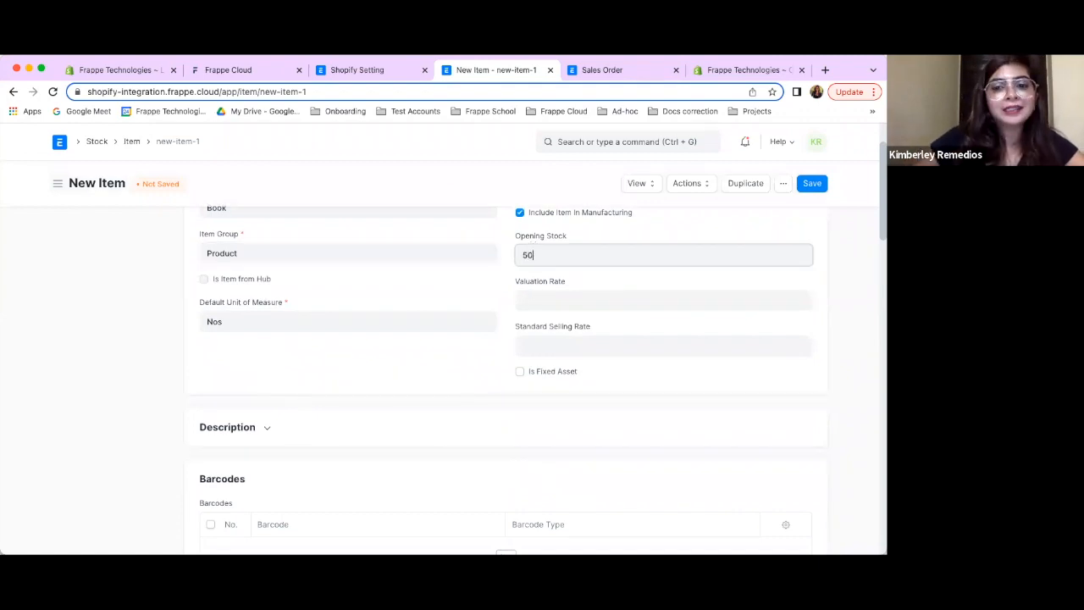
click(504, 403)
scroll(504, 404, down, 1)
click(547, 287)
text(10)
click(399, 360)
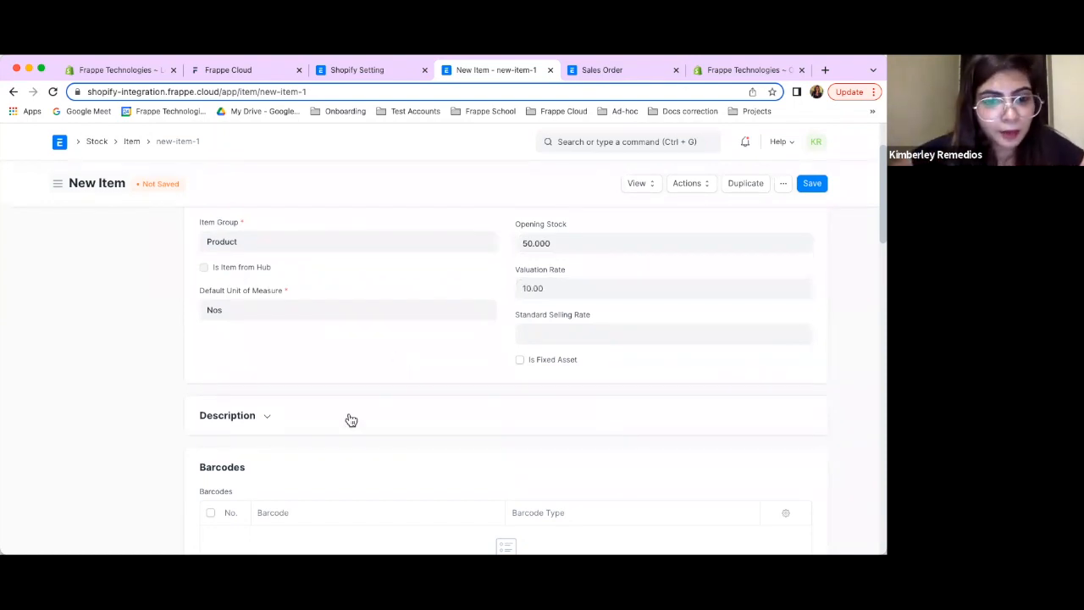
Enter "Mystery Novel" as the item's description and save the Book item
click(267, 415)
scroll(243, 463, down, 2)
click(229, 468)
text(Mys)
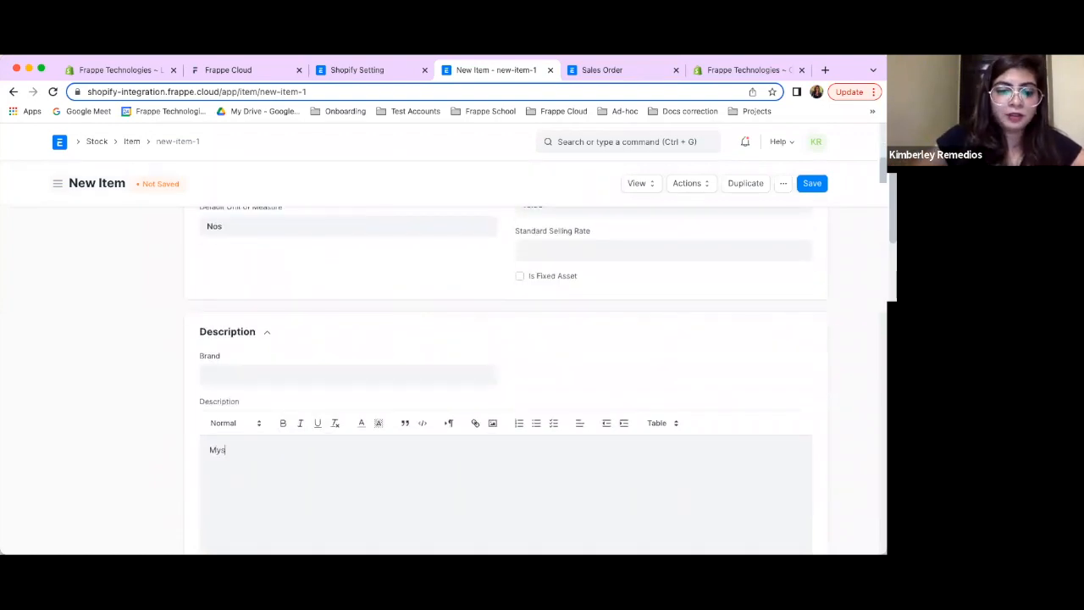
text(tery Novel)
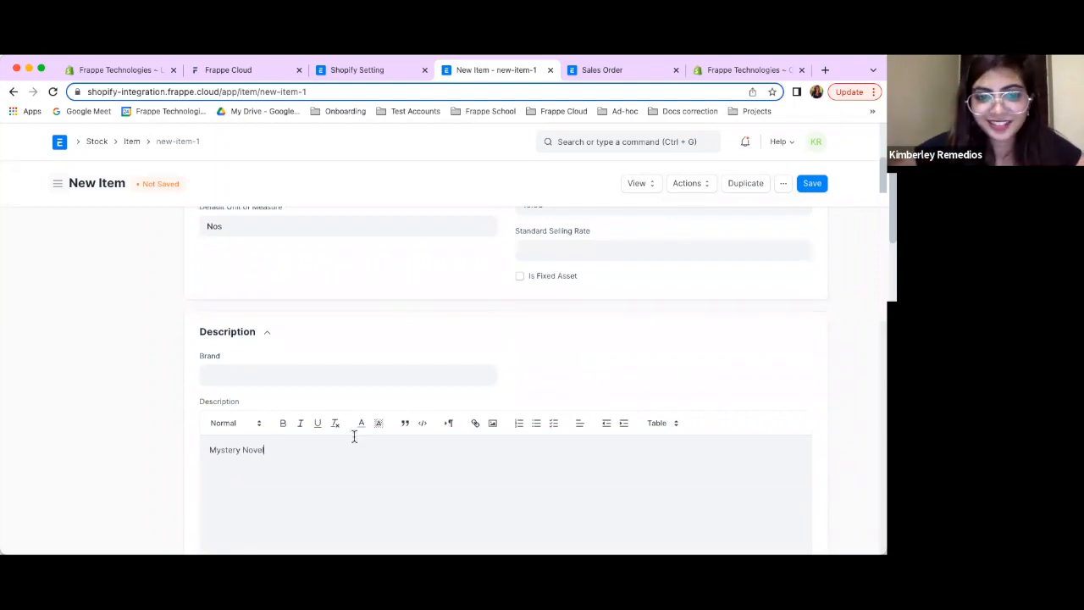
scroll(354, 436, down, 1)
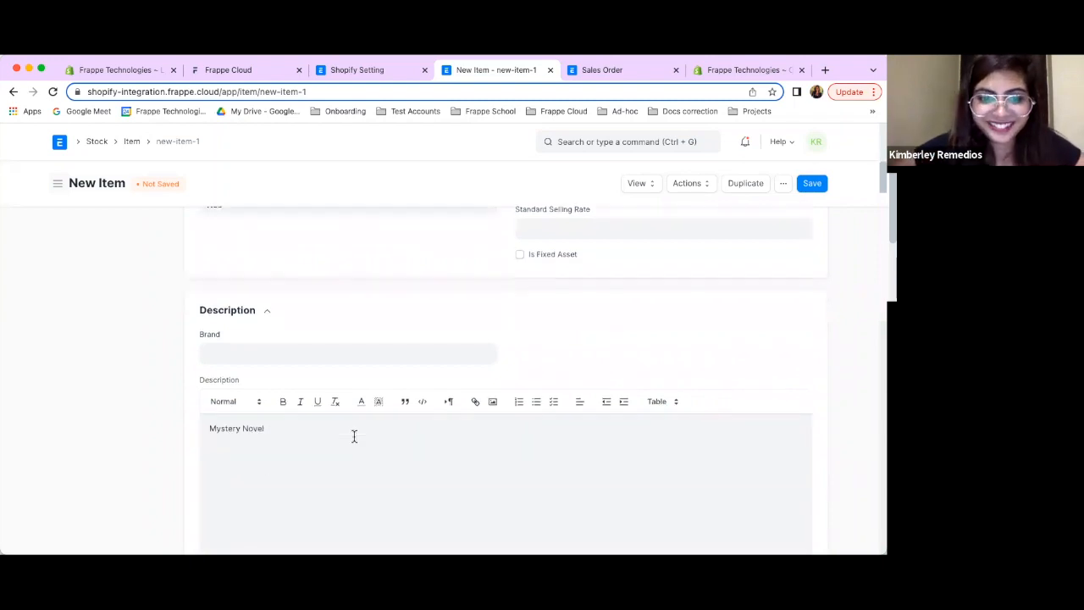
scroll(618, 327, up, 5)
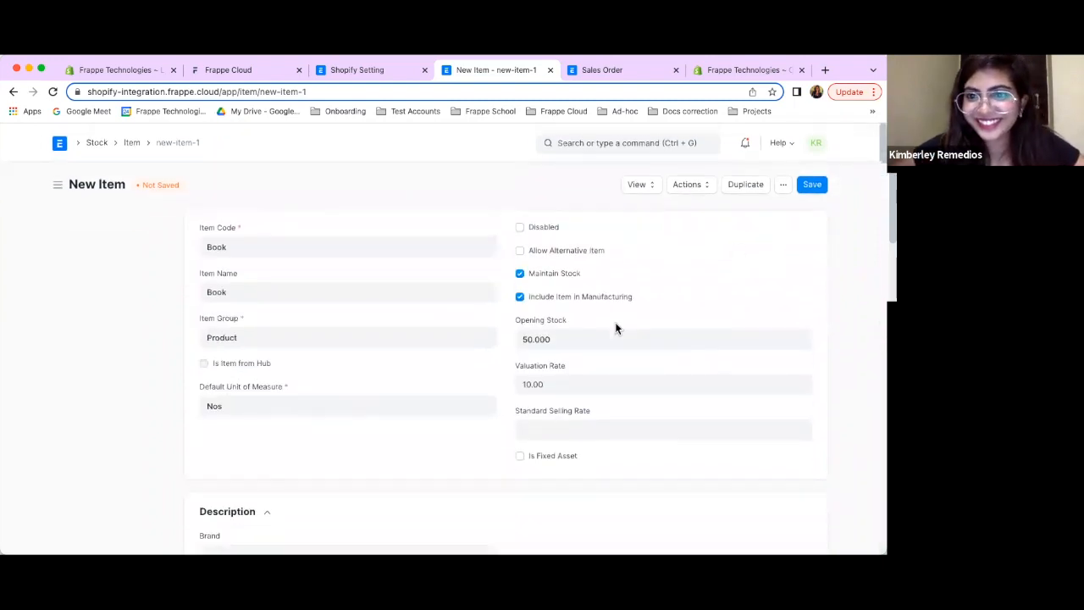
click(811, 185)
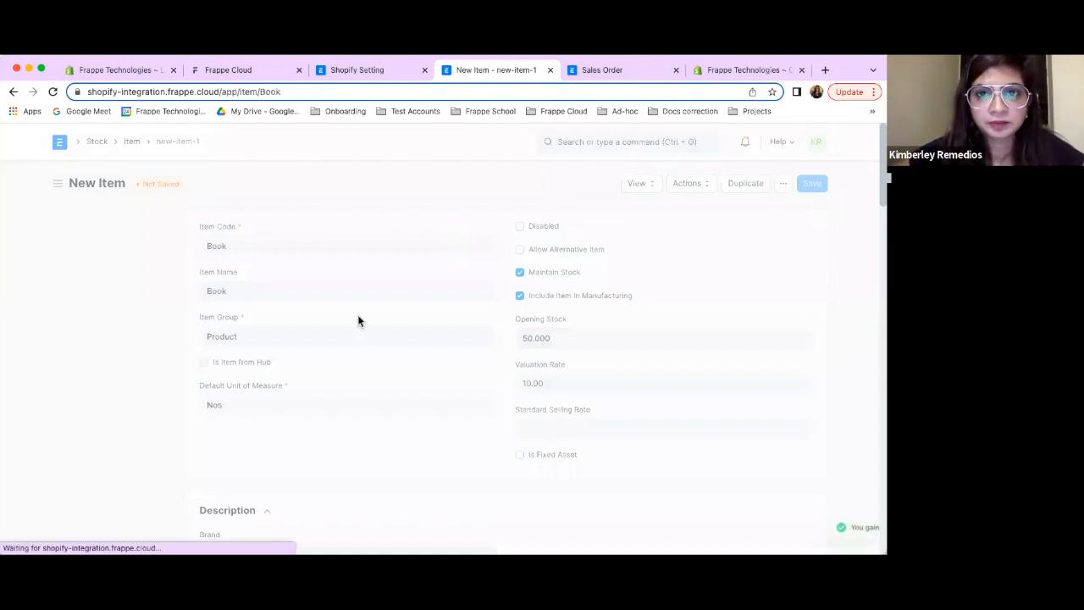
scroll(299, 416, down, 4)
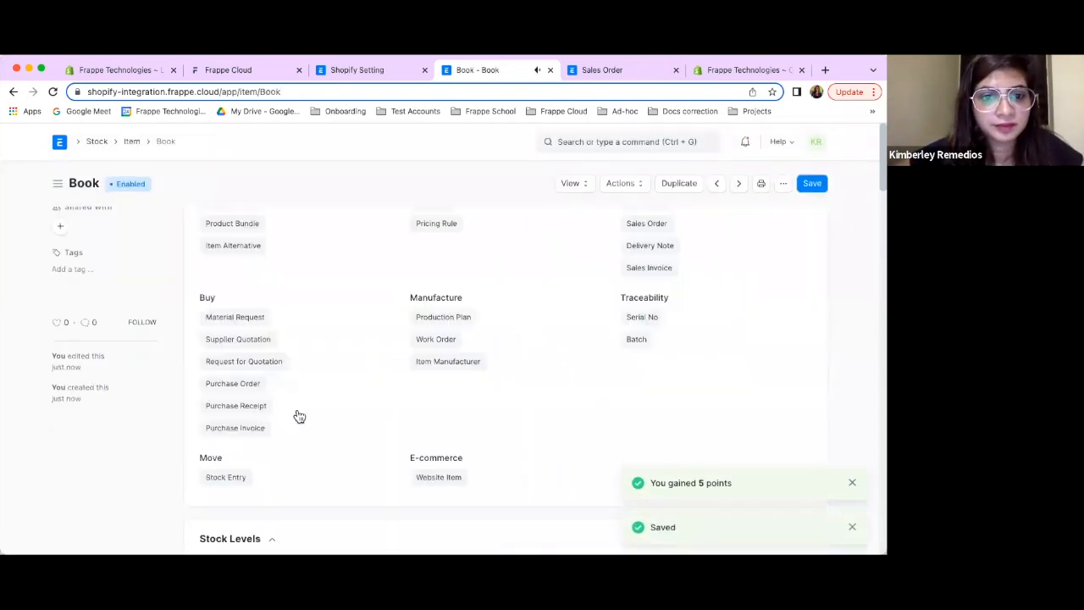
scroll(299, 414, up, 5)
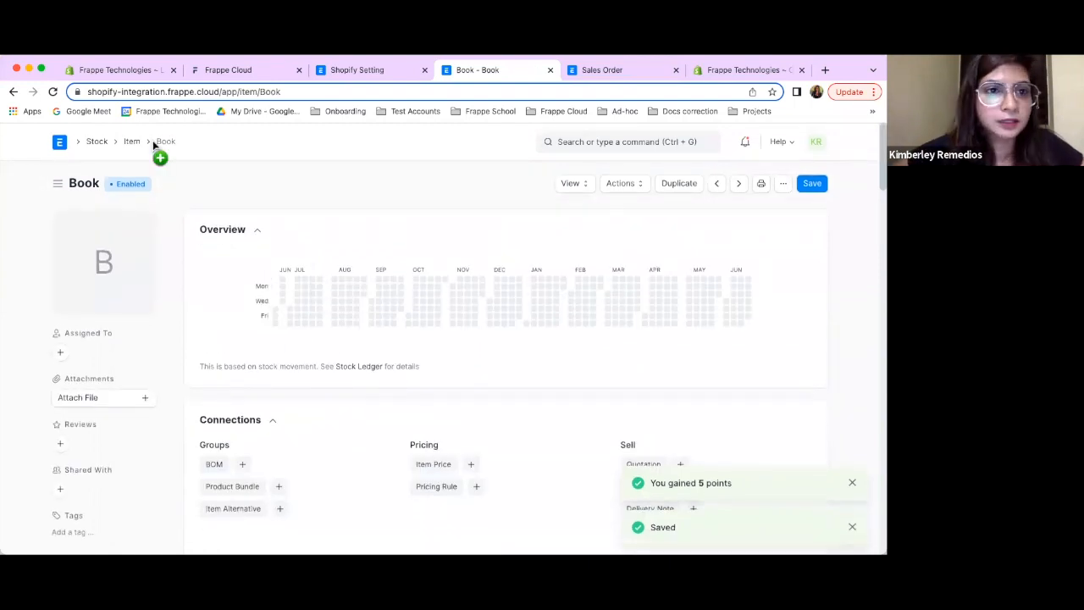
Switch to the Shopify admin, open the Products list and check the synced Book product's status and sales channels
click(123, 72)
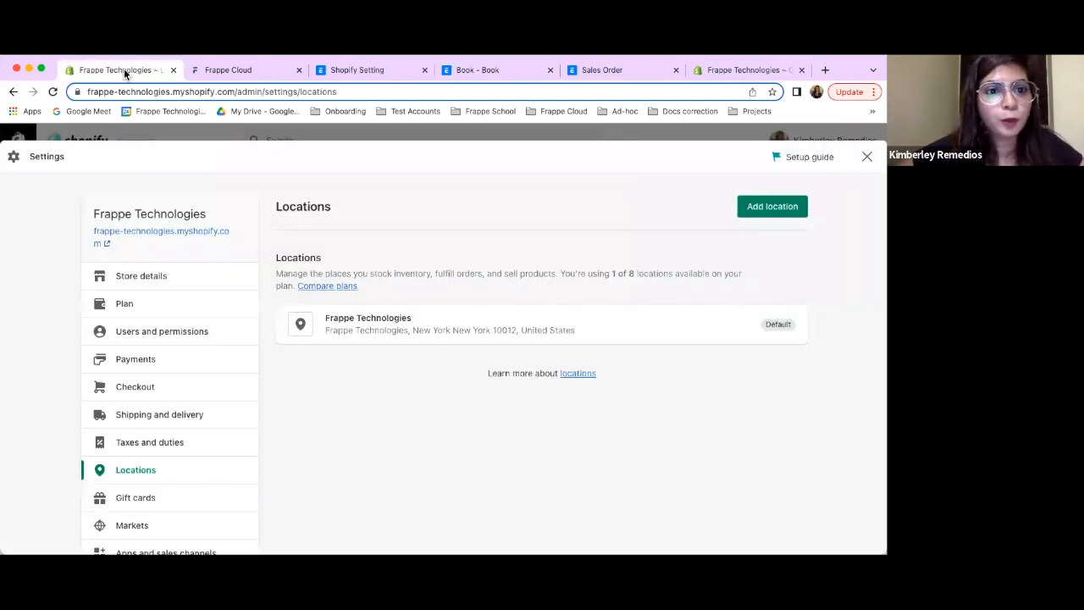
click(866, 157)
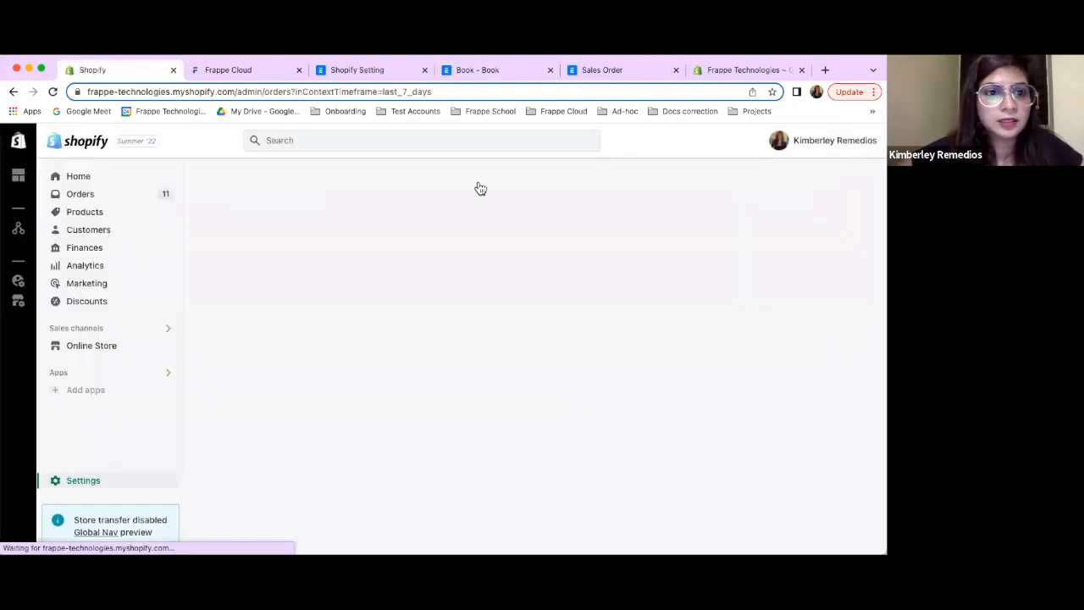
click(102, 213)
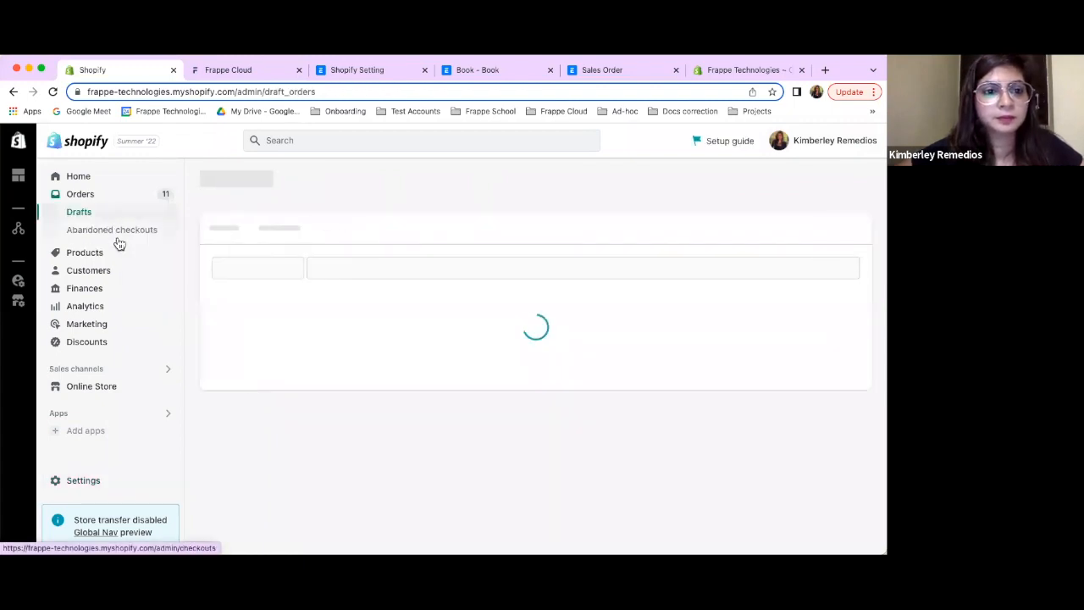
click(102, 253)
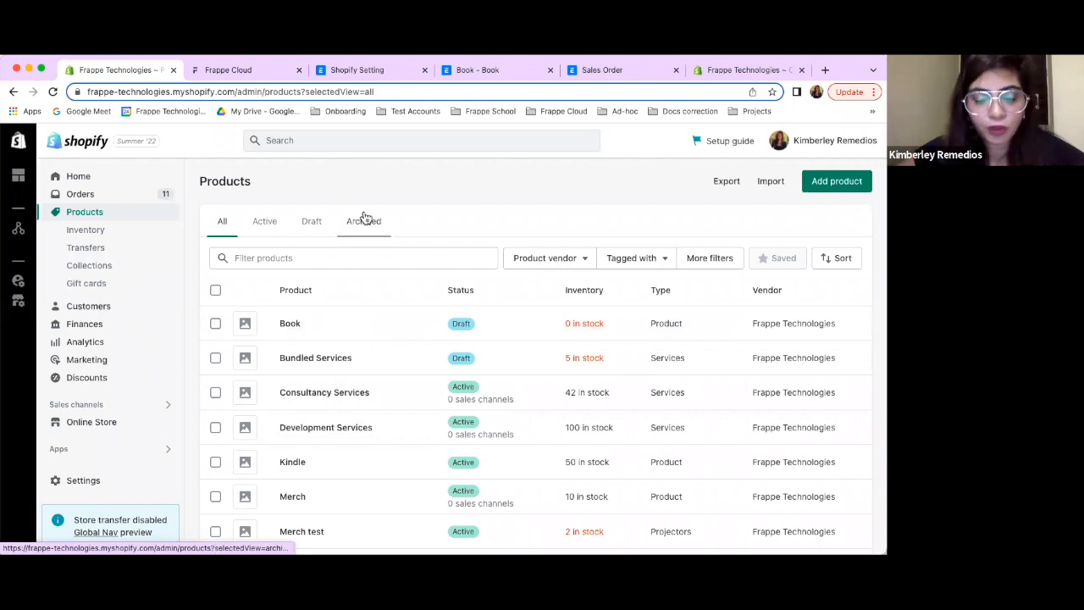
click(474, 327)
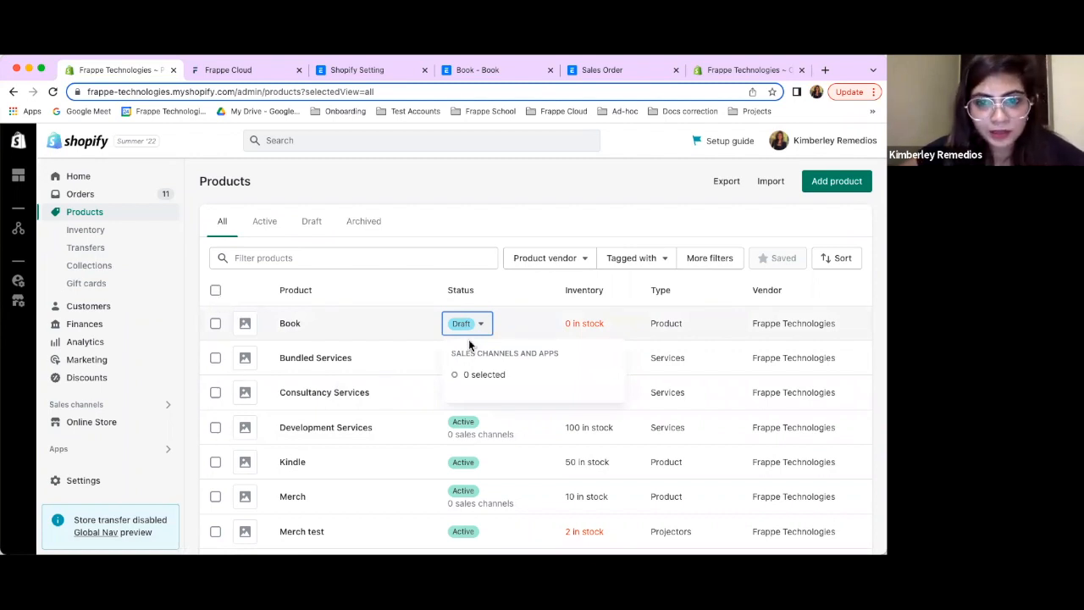
click(216, 325)
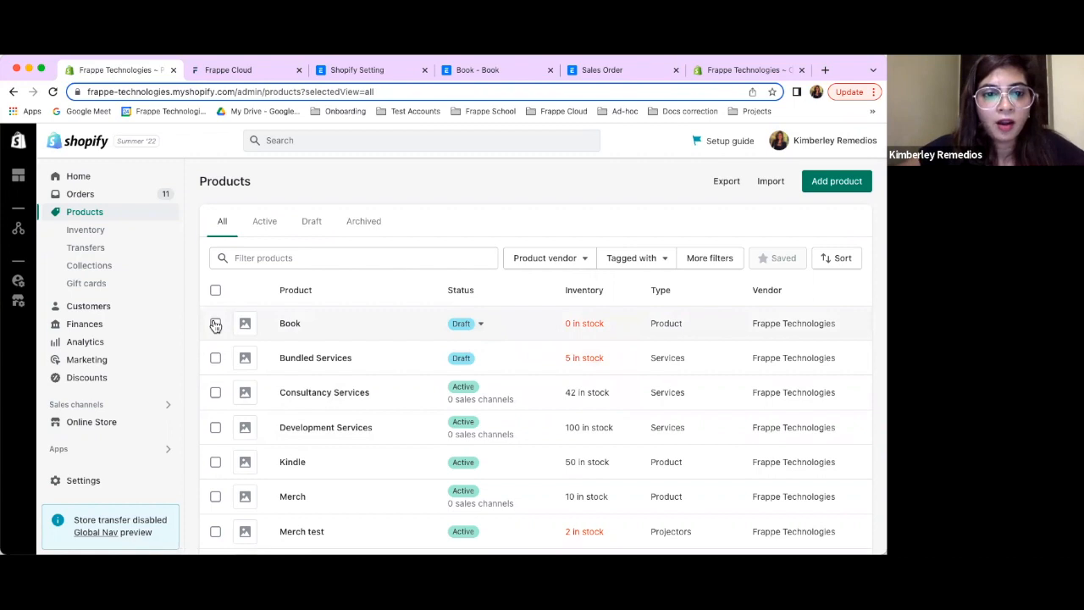
Set the Book product's status to active from the Products list
click(216, 325)
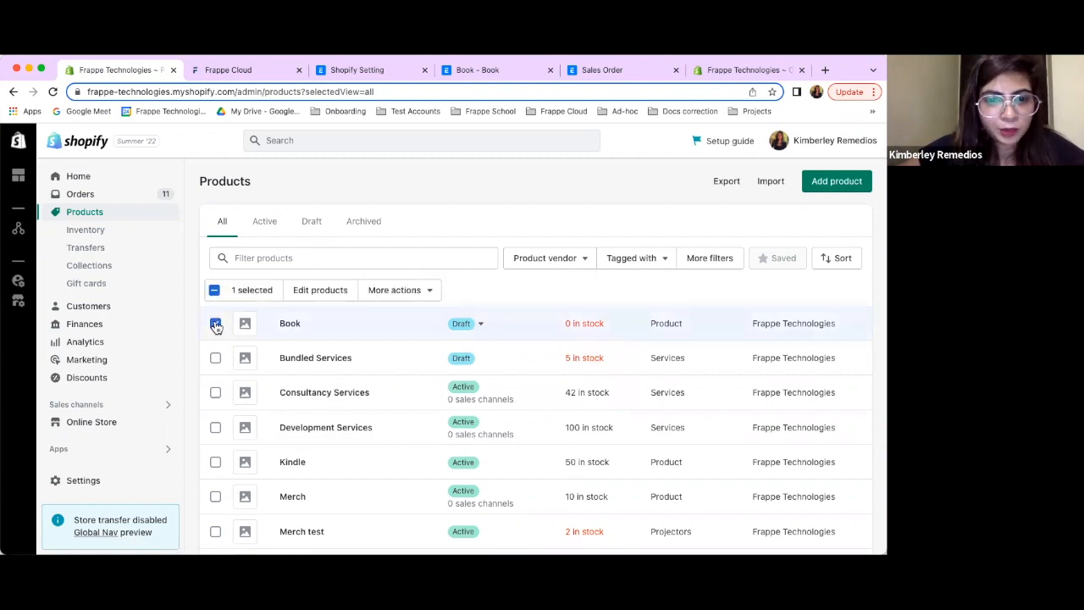
click(393, 291)
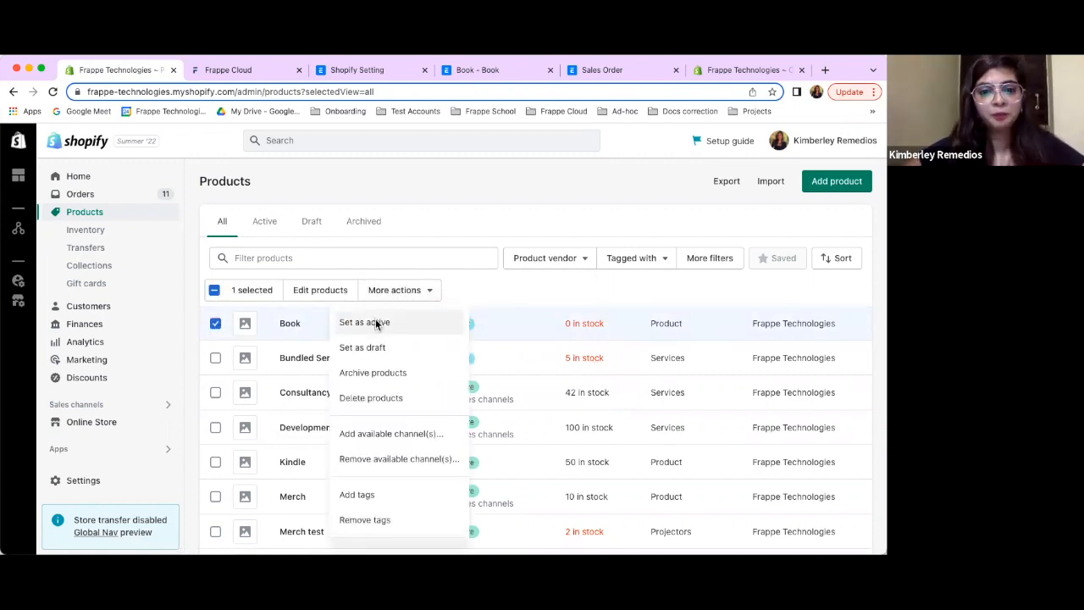
click(377, 323)
click(579, 383)
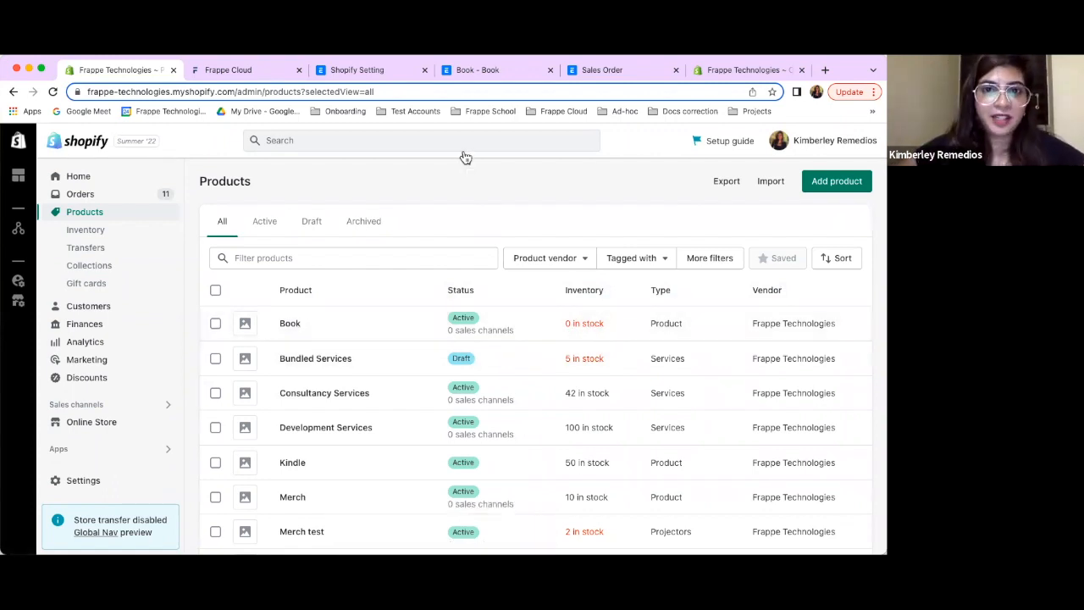
Switch to the Book item in ERPNext and check its stock level in the warehouse
click(470, 74)
scroll(435, 278, down, 5)
scroll(435, 279, down, 3)
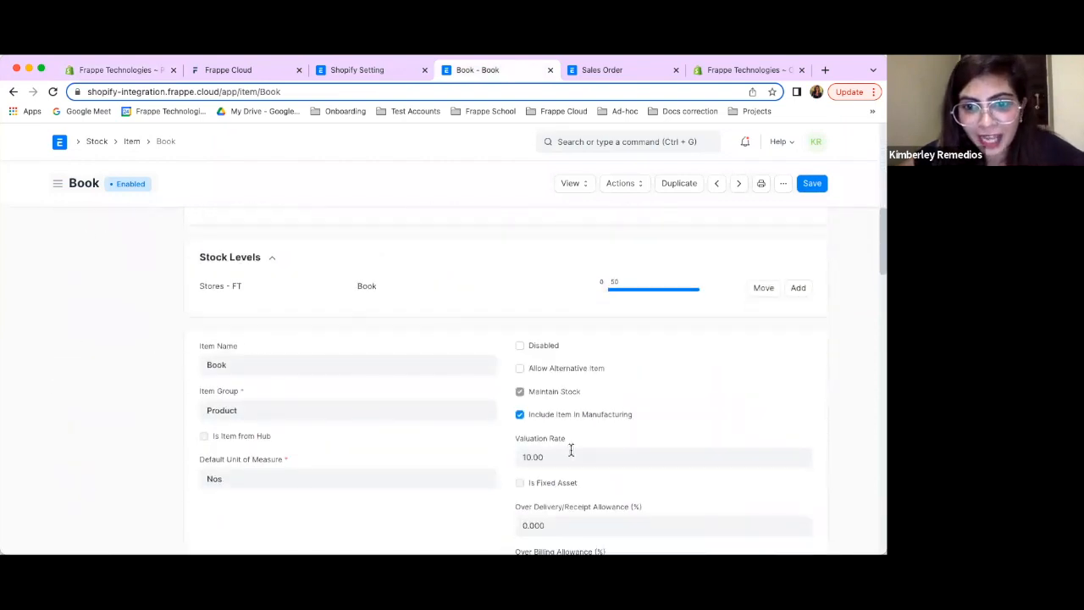
scroll(571, 451, down, 1)
scroll(593, 407, up, 2)
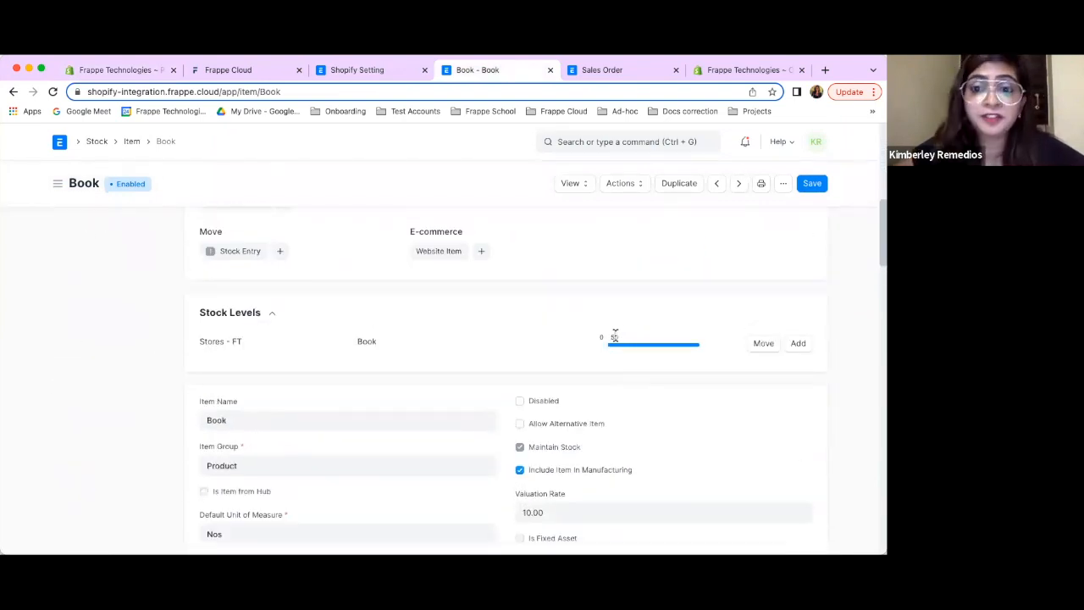
scroll(463, 317, up, 5)
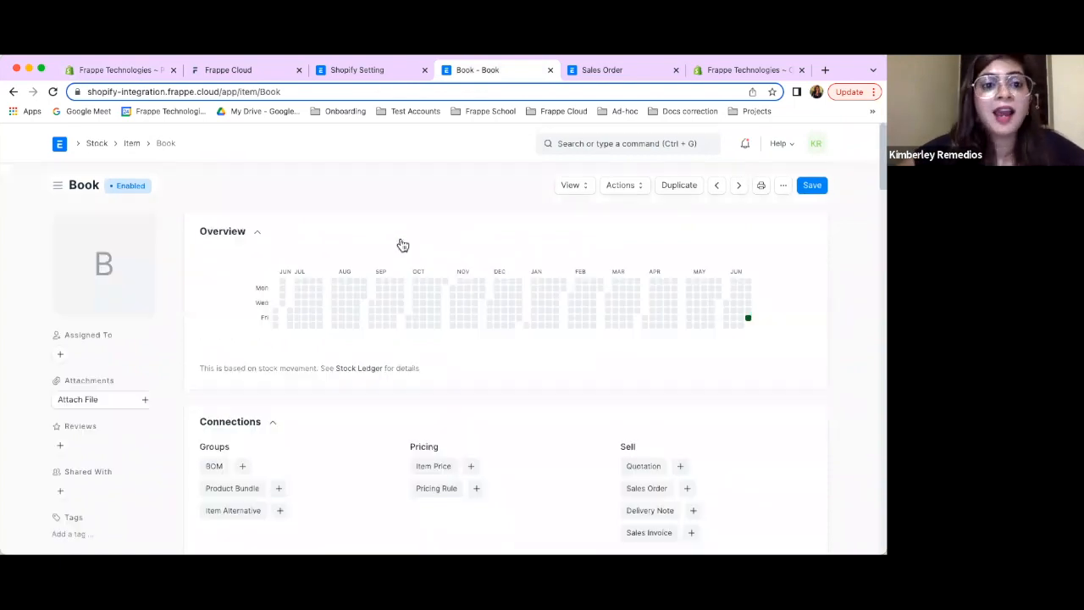
Check the inventory sync frequency and warehouse mapping in Shopify Setting
click(335, 71)
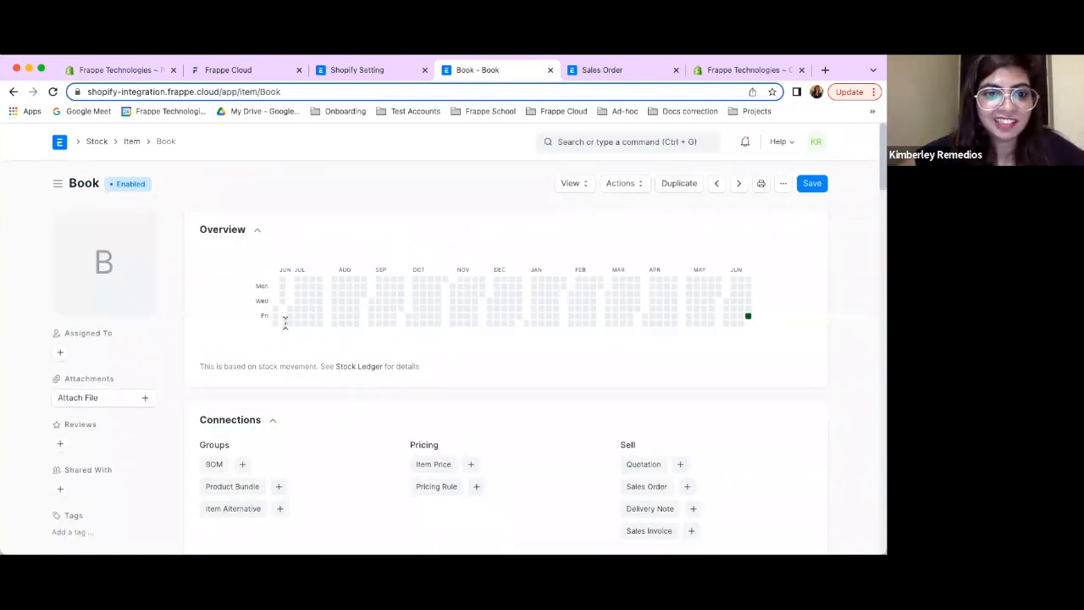
scroll(286, 322, down, 5)
scroll(285, 322, down, 3)
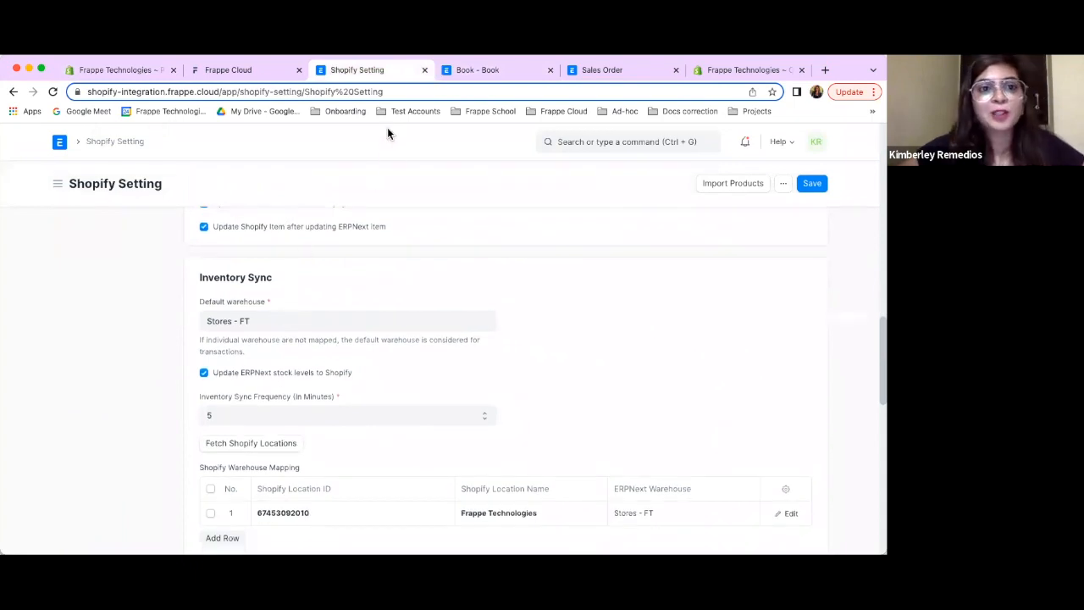
scroll(333, 201, up, 15)
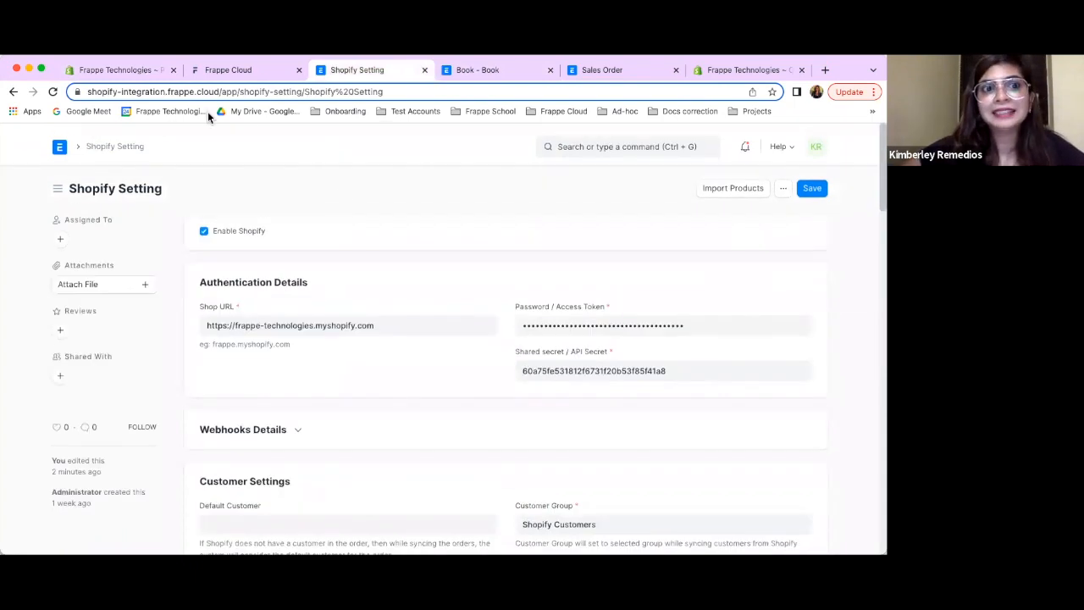
Switch to the Shopify admin and start a new product titled "Book two" with the description "Biography"
click(108, 76)
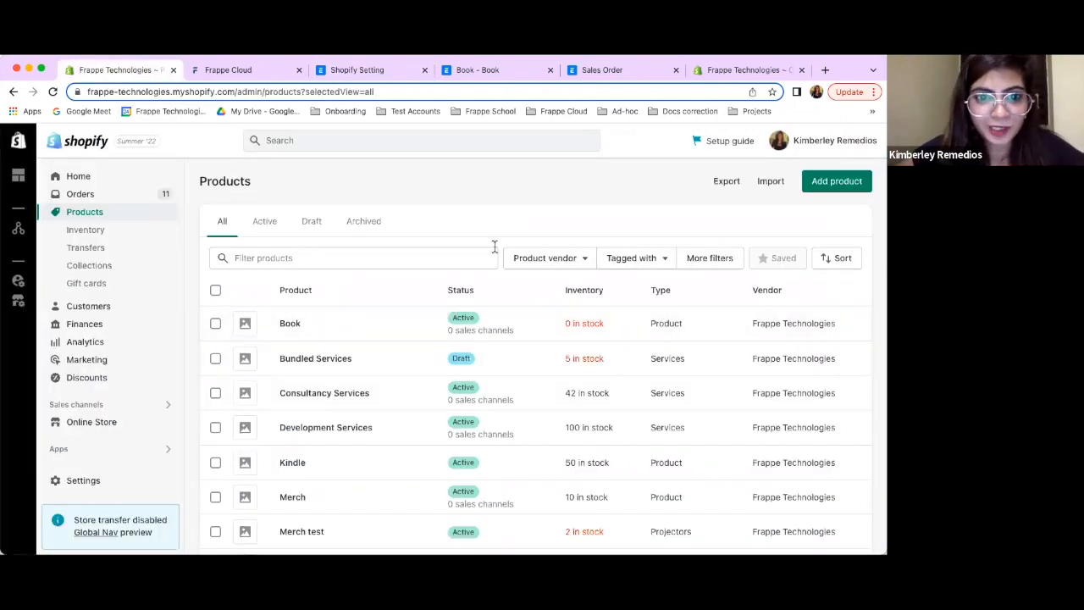
click(834, 188)
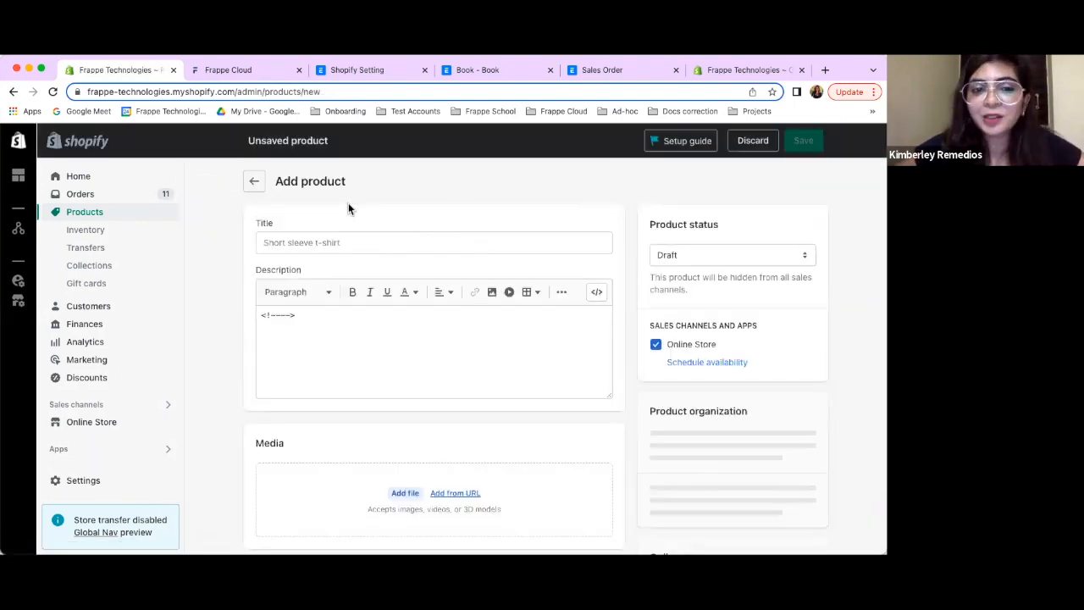
click(309, 243)
text(Book)
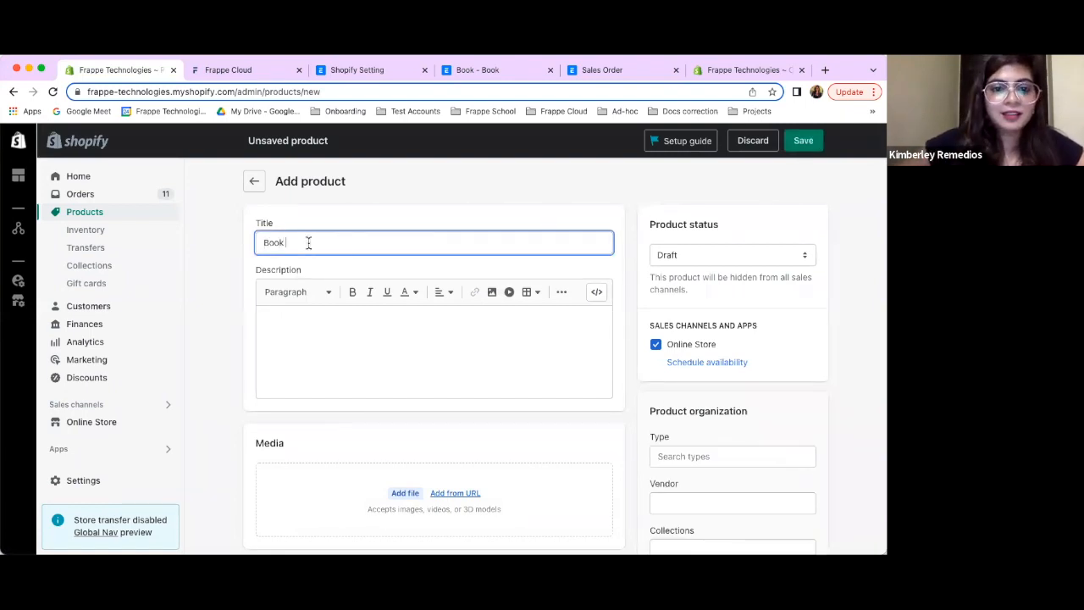
scroll(325, 279, down, 3)
scroll(325, 279, up, 4)
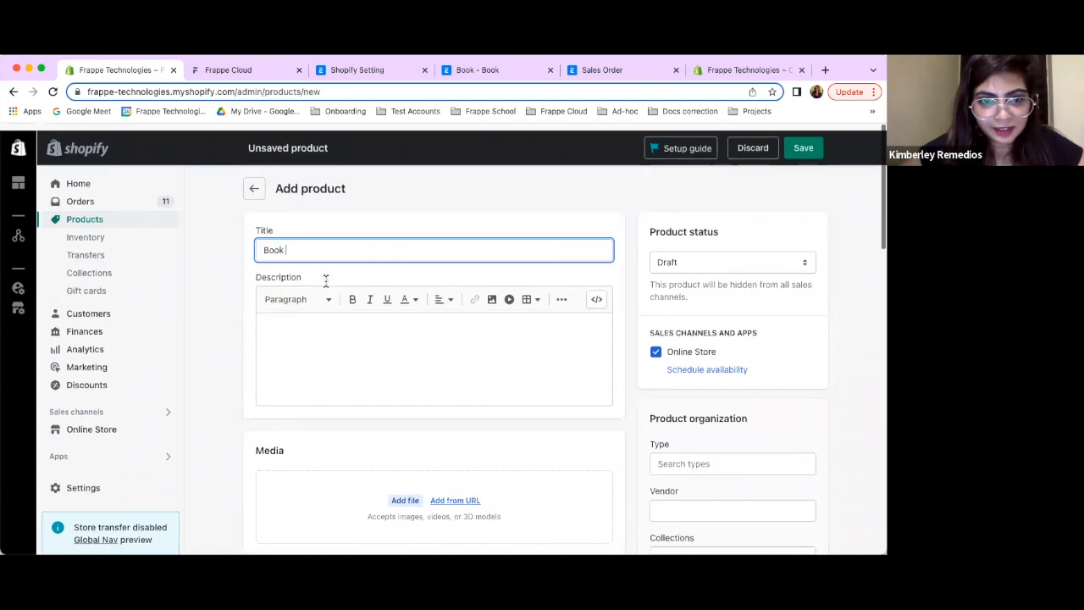
scroll(325, 280, down, 1)
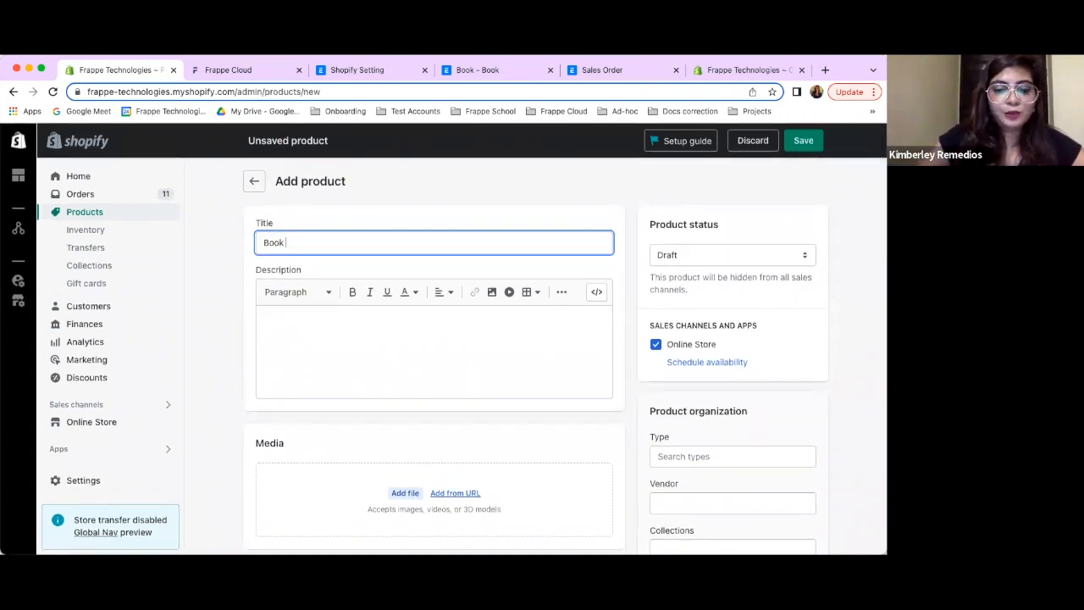
scroll(317, 322, down, 1)
click(308, 346)
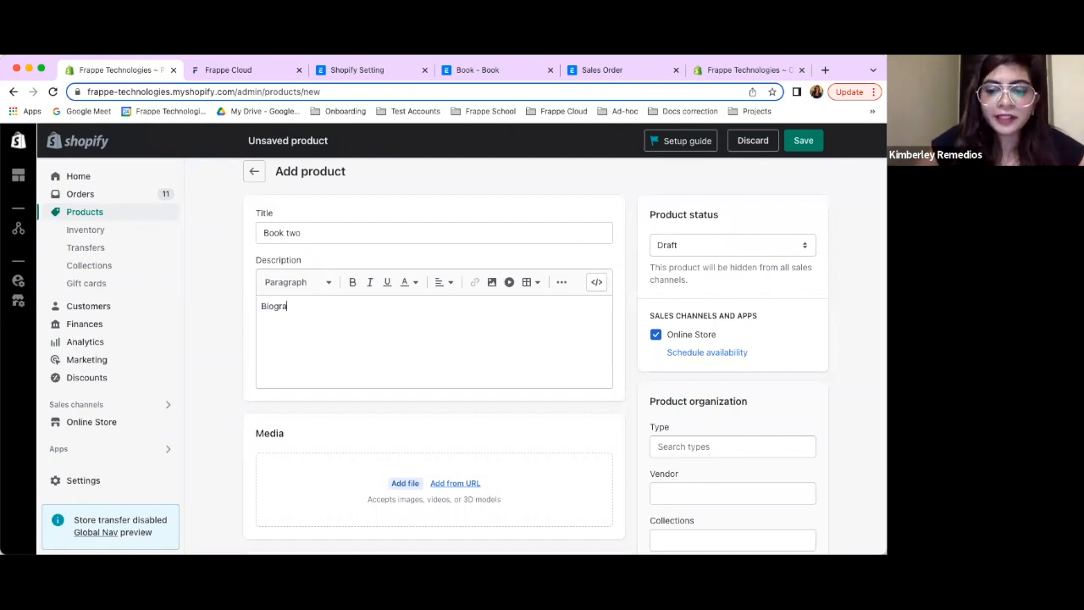
Set the new product's price to 10 and its available quantity at Frappe Technologies to 5
scroll(310, 411, down, 7)
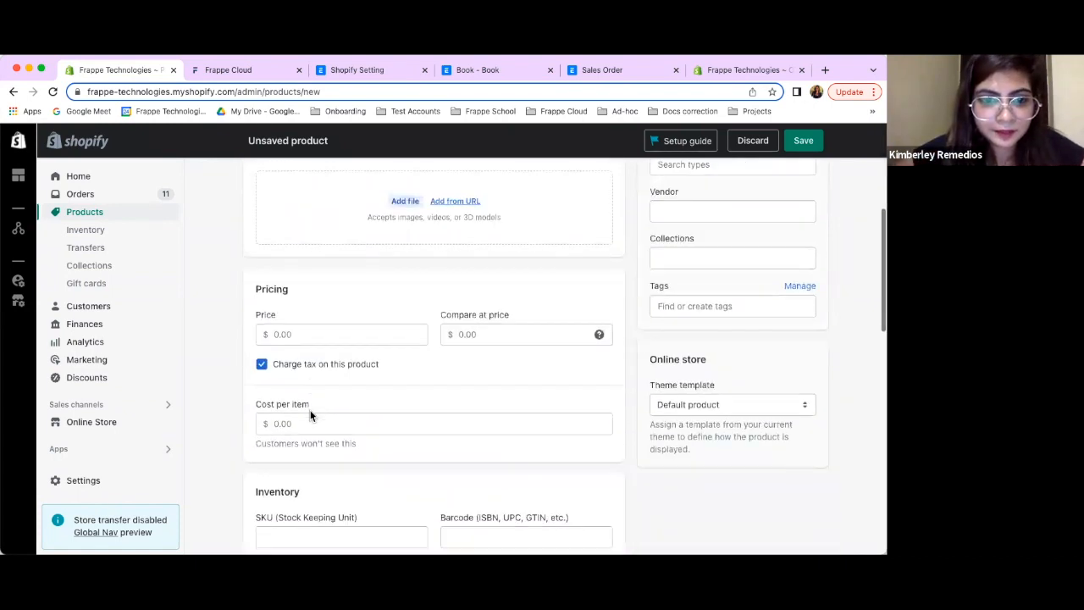
click(276, 305)
text(10)
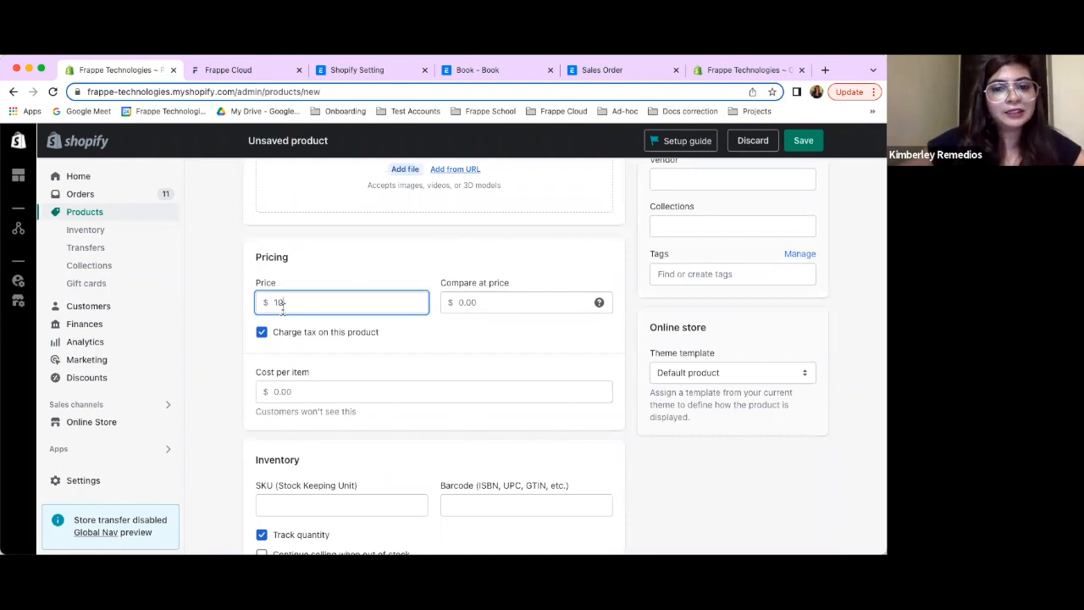
scroll(329, 340, down, 1)
scroll(327, 337, down, 4)
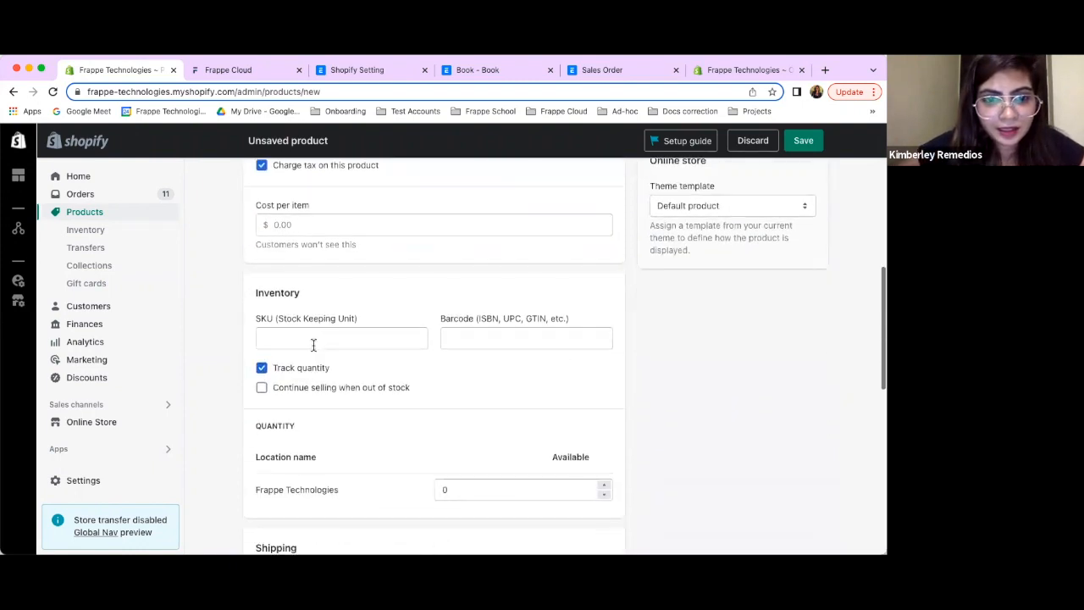
click(604, 461)
click(604, 461)
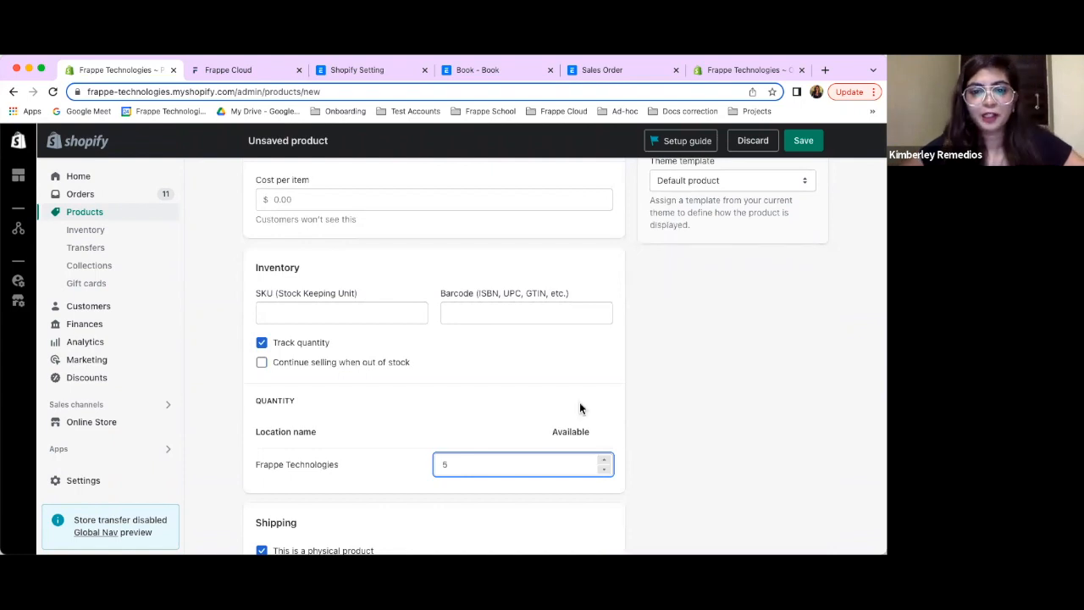
Save the Book two product, change its status to Active and save the change
scroll(579, 403, up, 10)
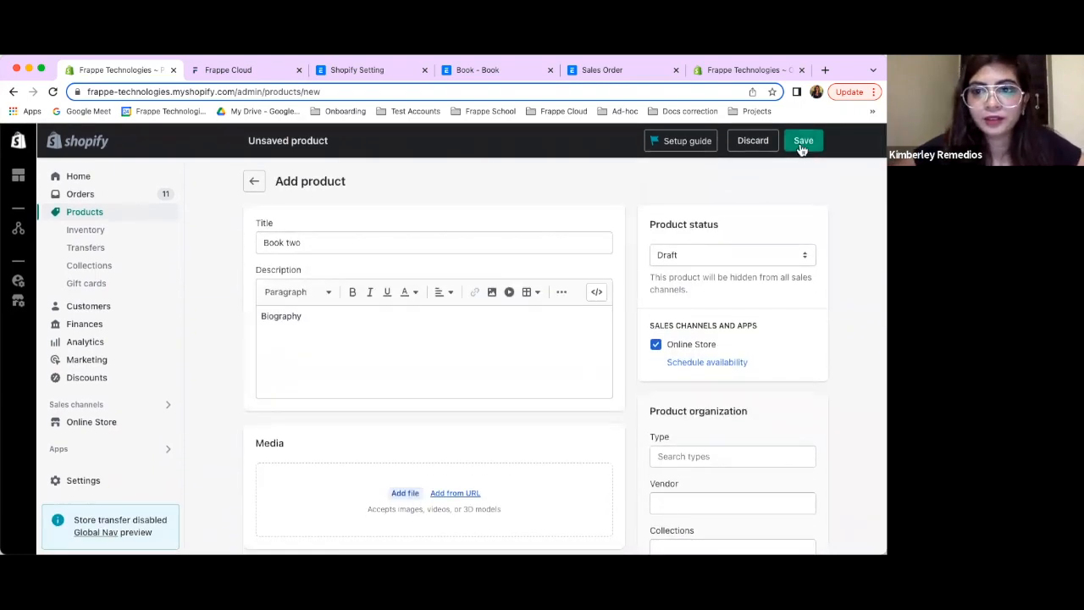
click(803, 143)
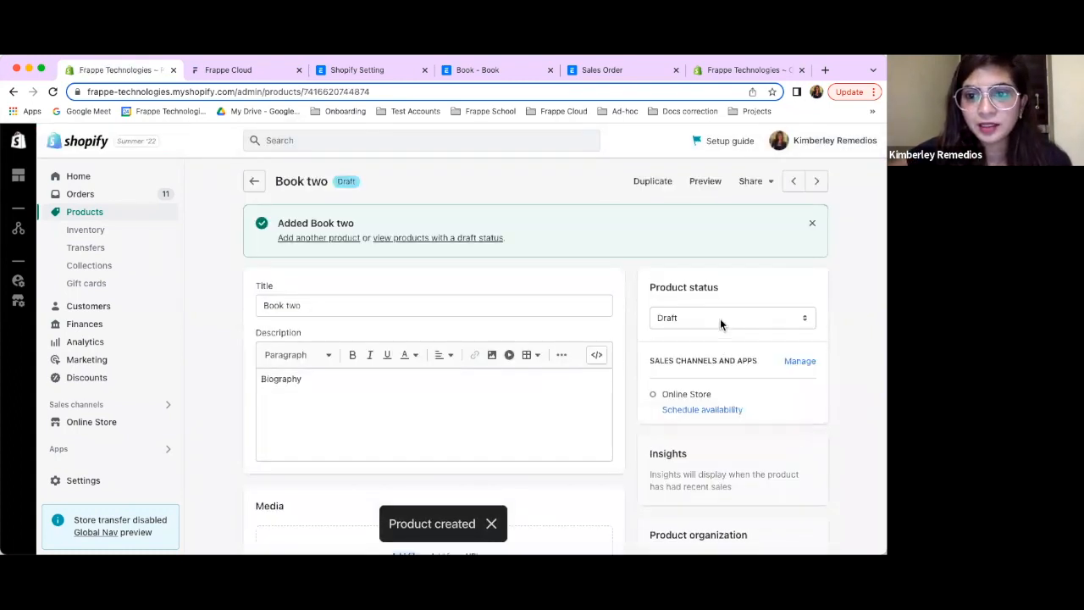
click(720, 319)
click(702, 304)
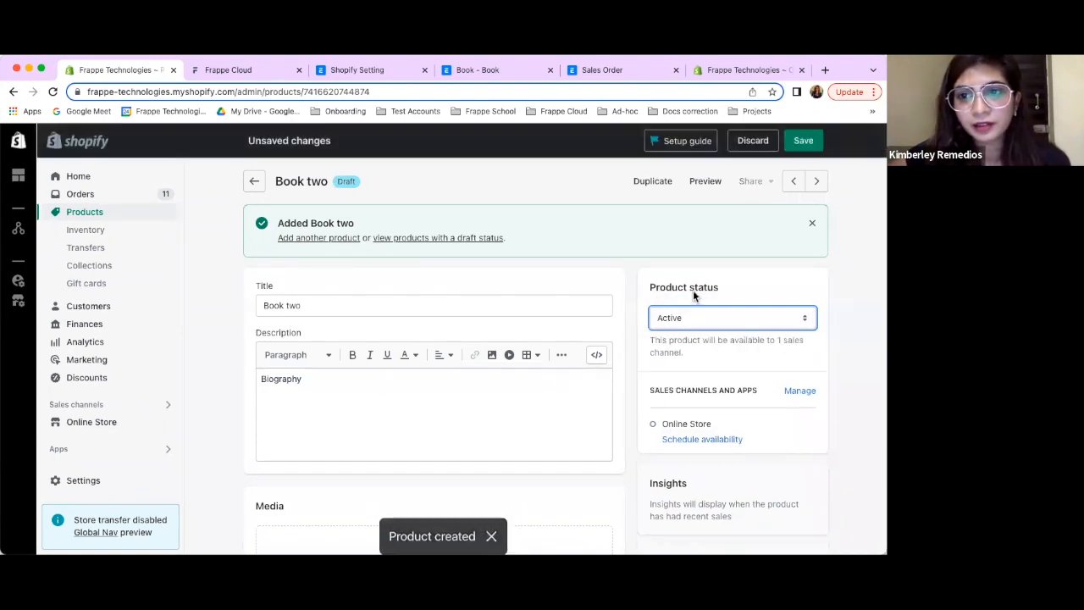
click(802, 142)
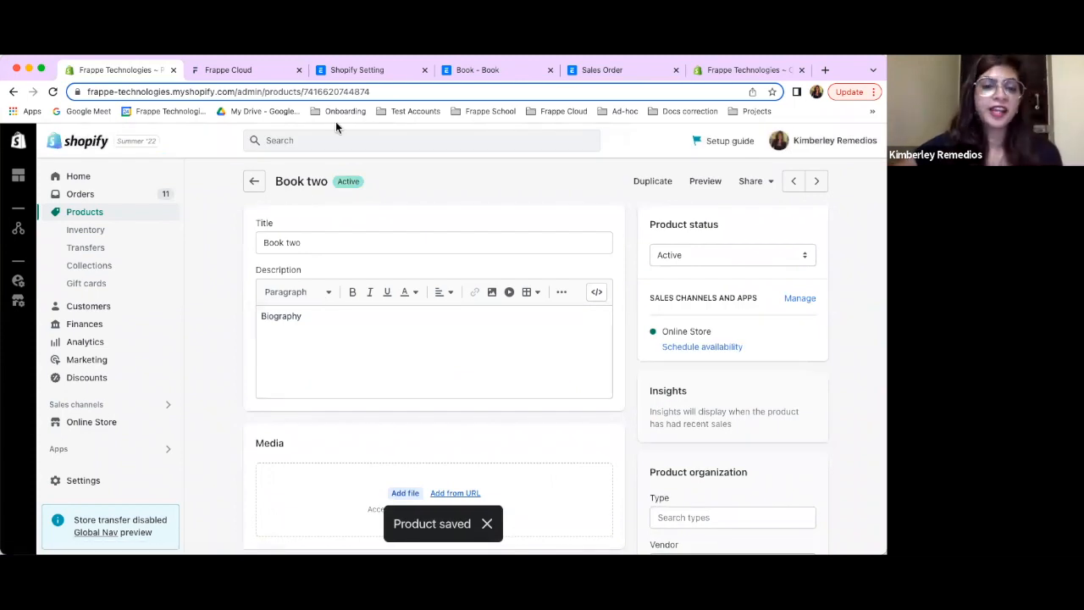
Switch to ERPNext's Shopify Setting, open the Shopify product import page and widen the Name column
click(345, 74)
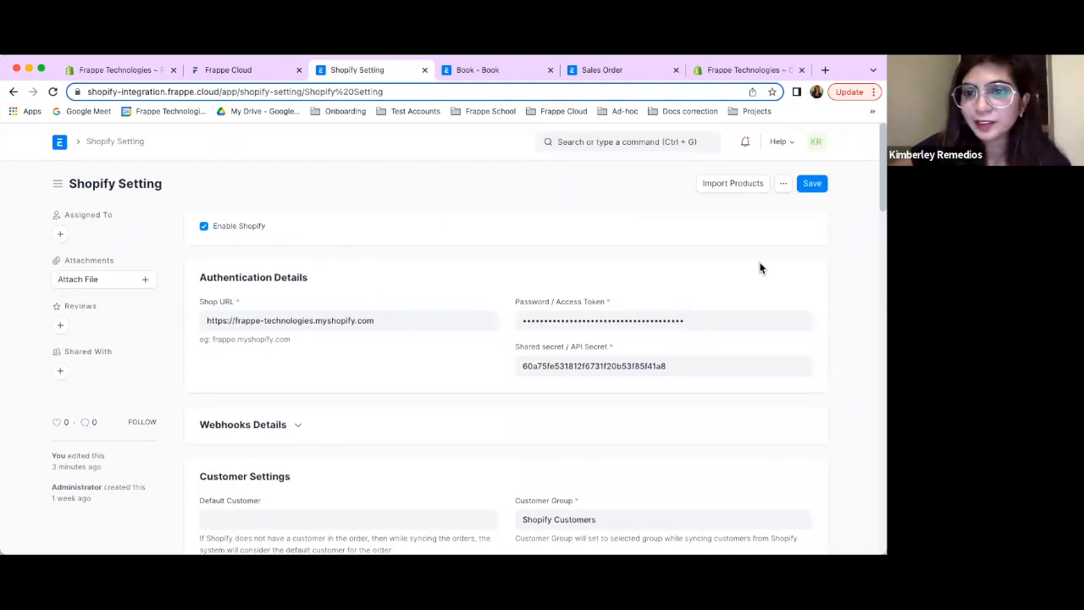
click(743, 189)
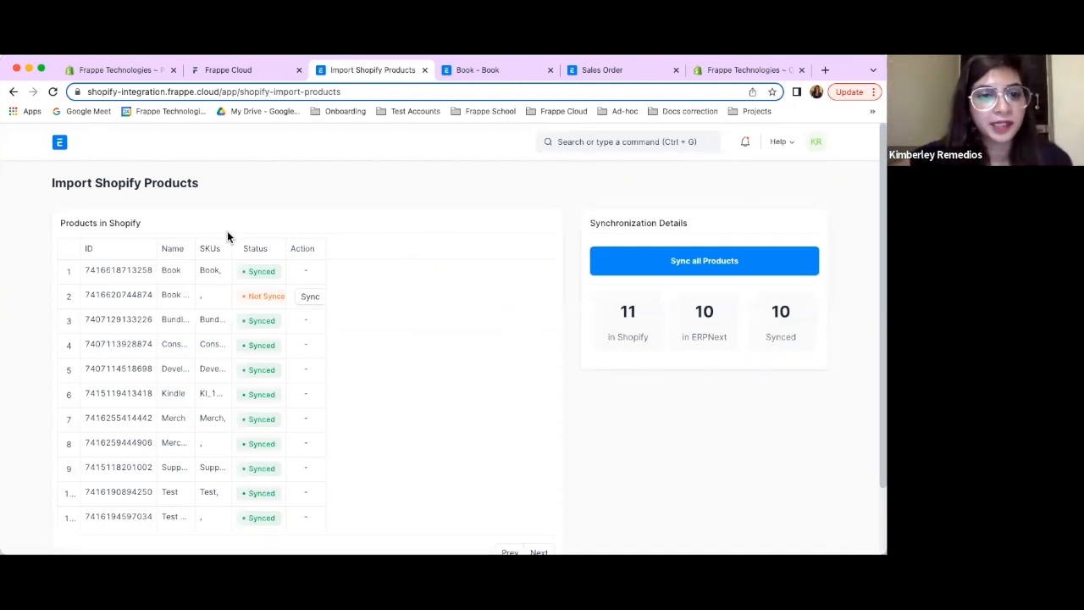
drag(195, 250, 292, 250)
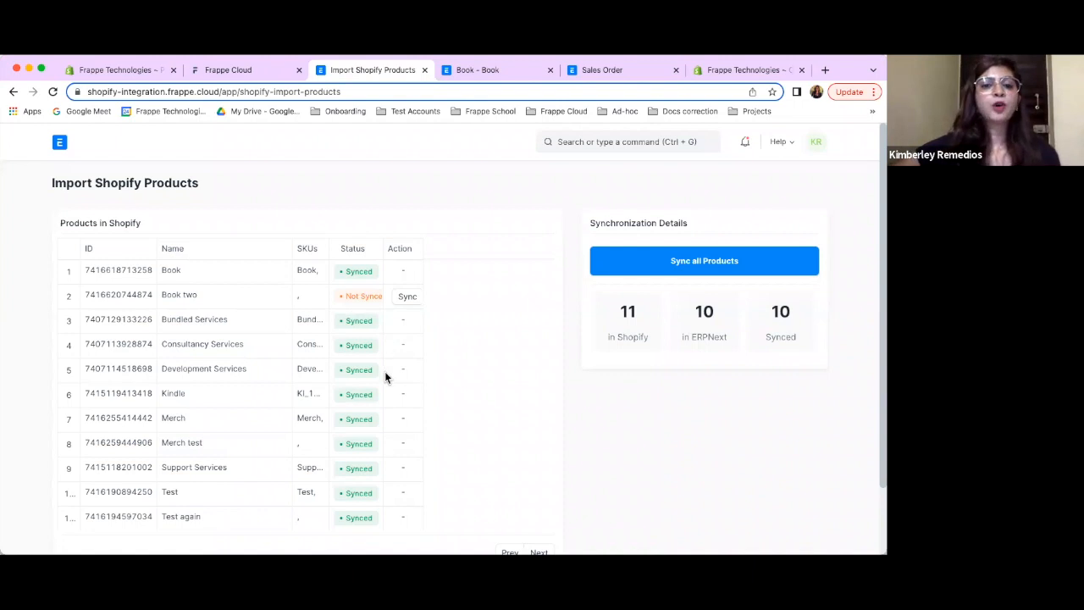
Sync only the Book two product into ERPNext and review the synchronization status of the listed products
scroll(386, 377, down, 1)
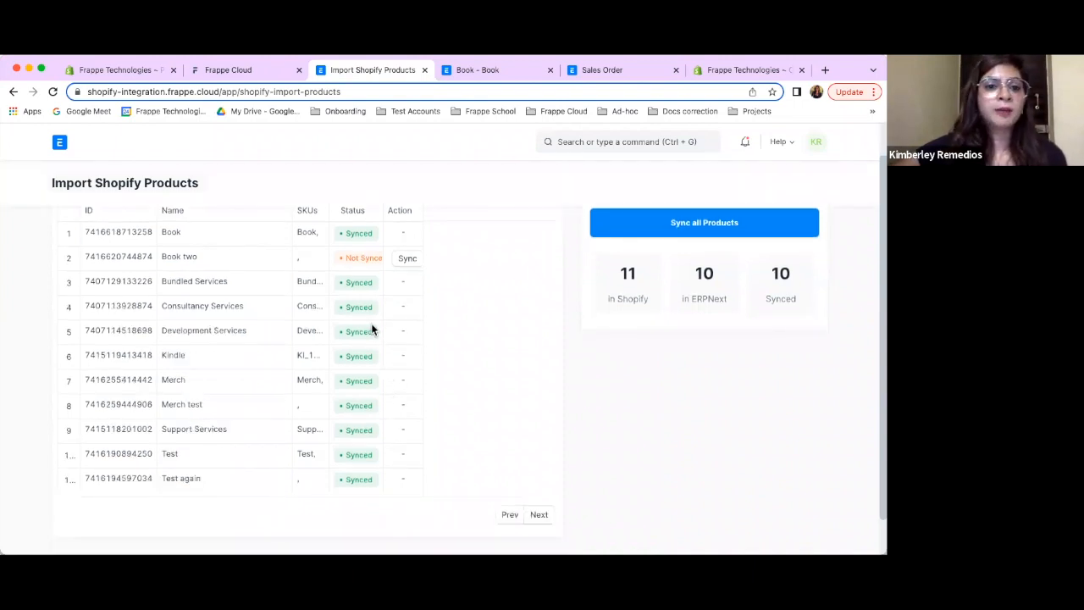
click(405, 259)
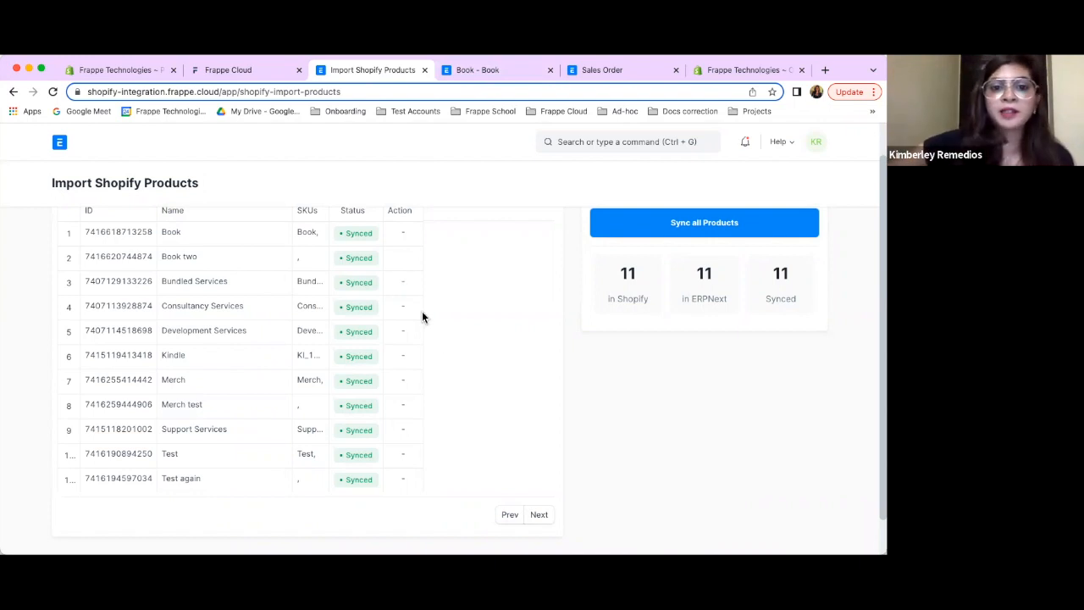
scroll(443, 337, up, 1)
scroll(552, 365, up, 1)
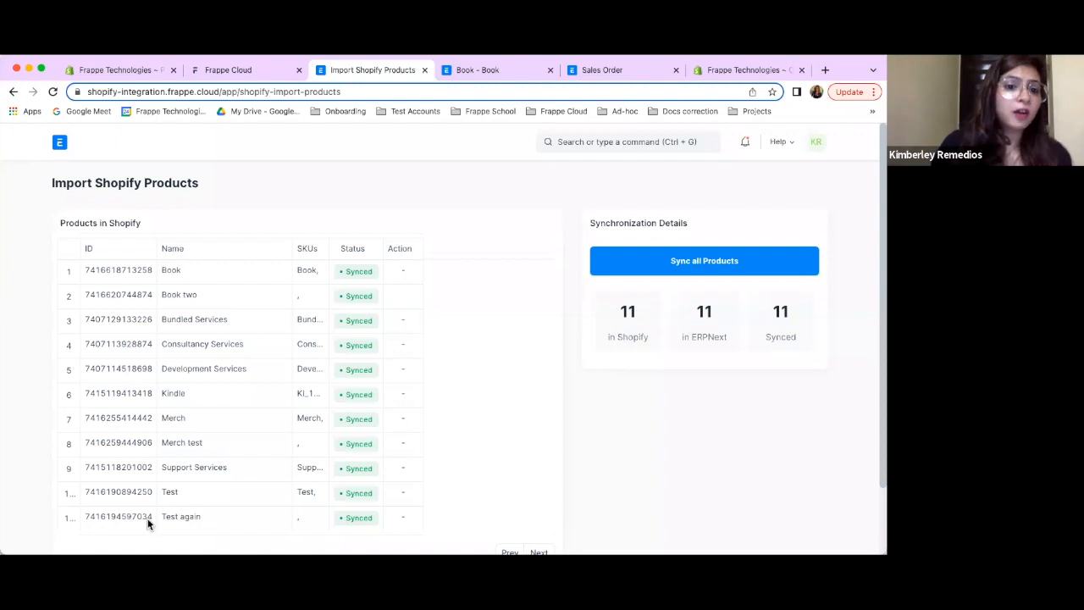
scroll(144, 400, down, 1)
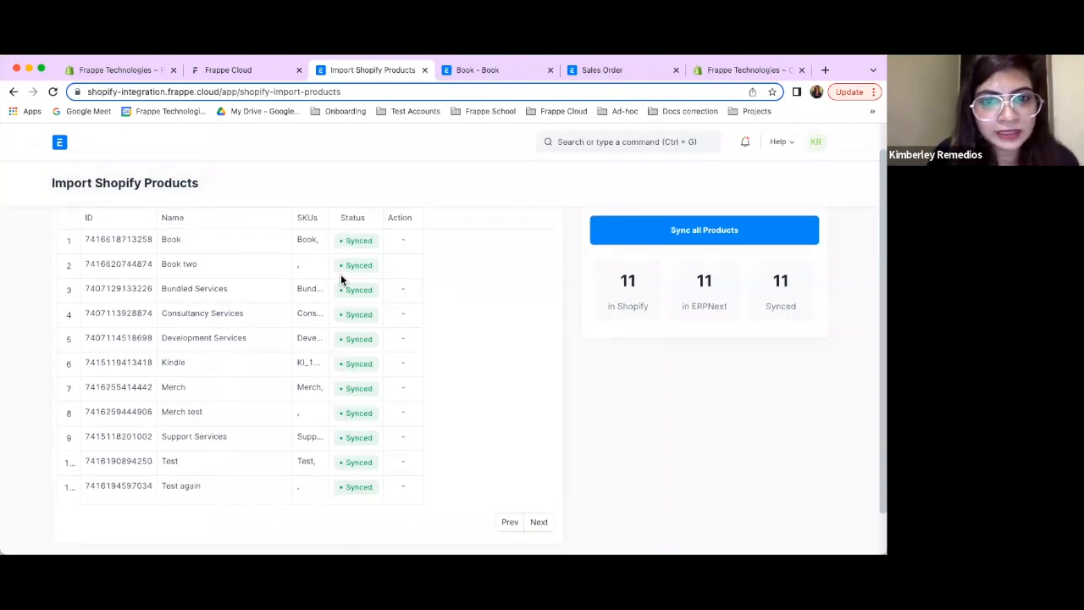
scroll(508, 318, up, 1)
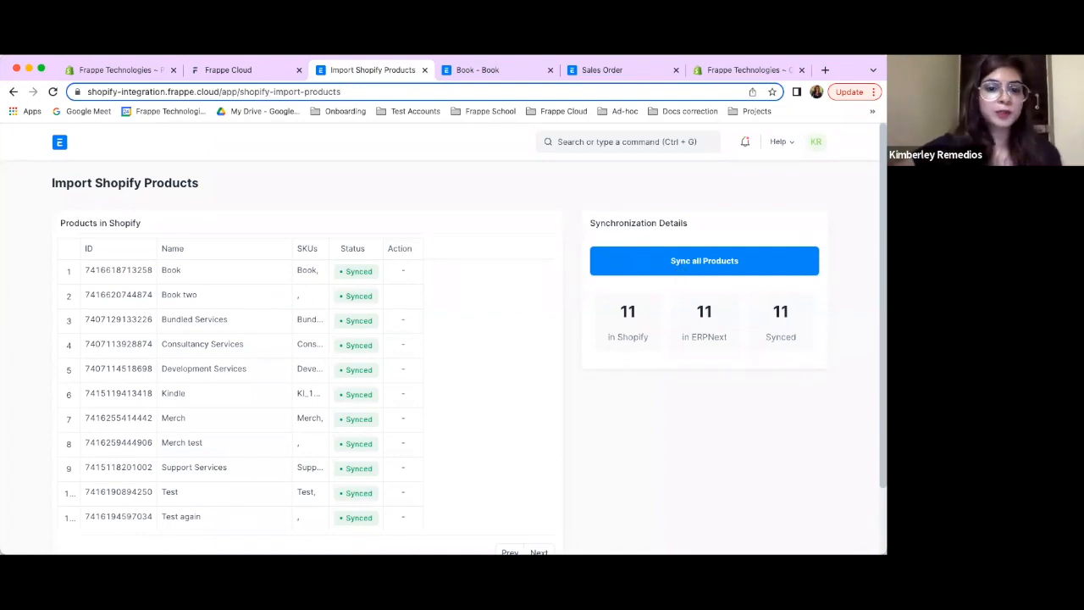
Open the Book two item from the ERPNext item list and check its details and description
click(488, 73)
click(134, 143)
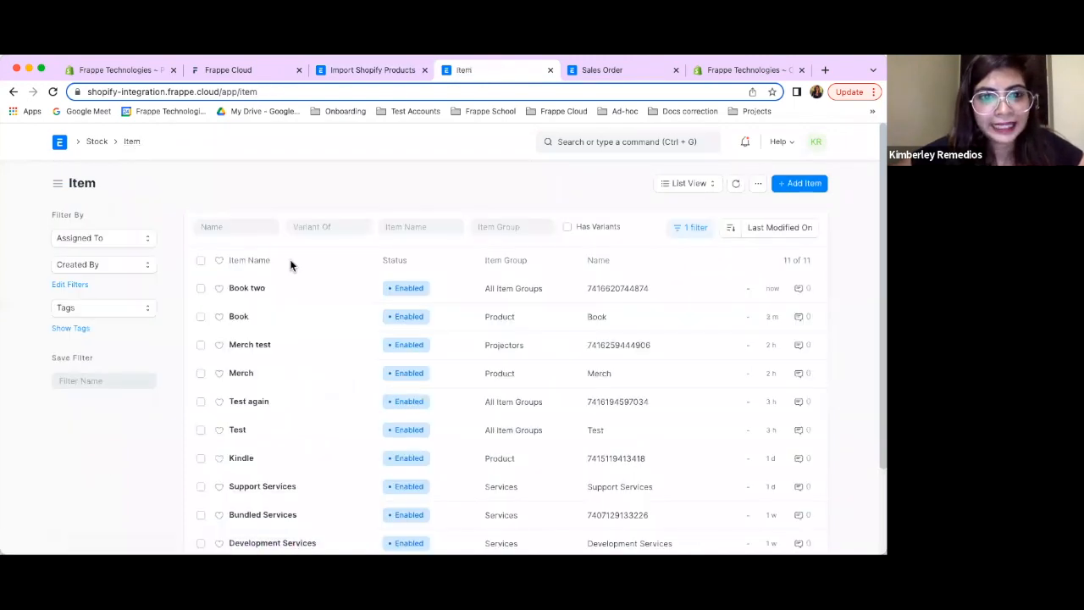
click(246, 289)
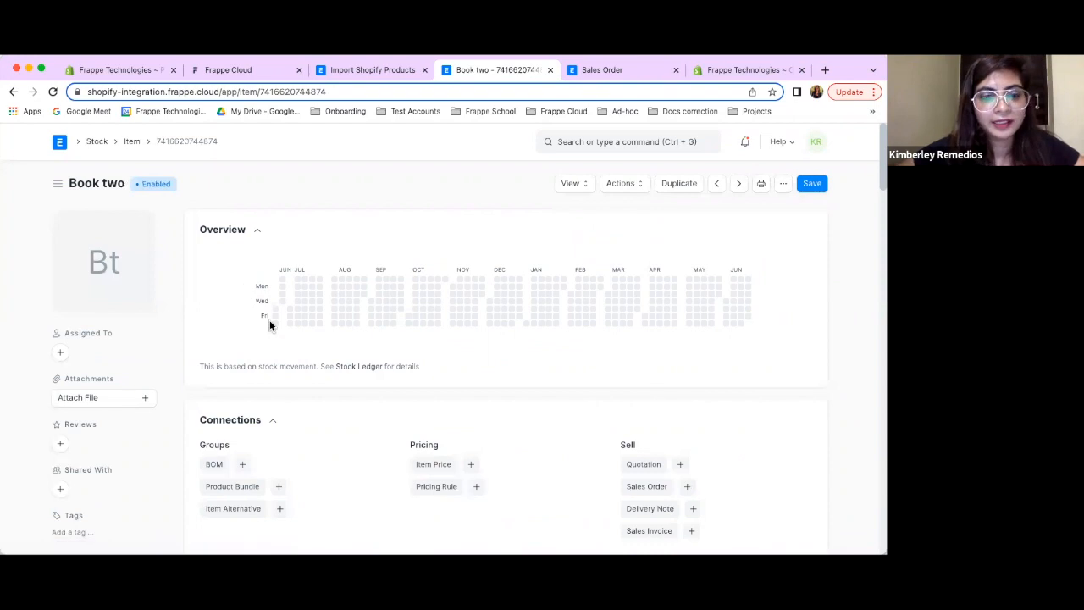
scroll(269, 320, down, 10)
scroll(269, 322, down, 3)
scroll(292, 383, down, 5)
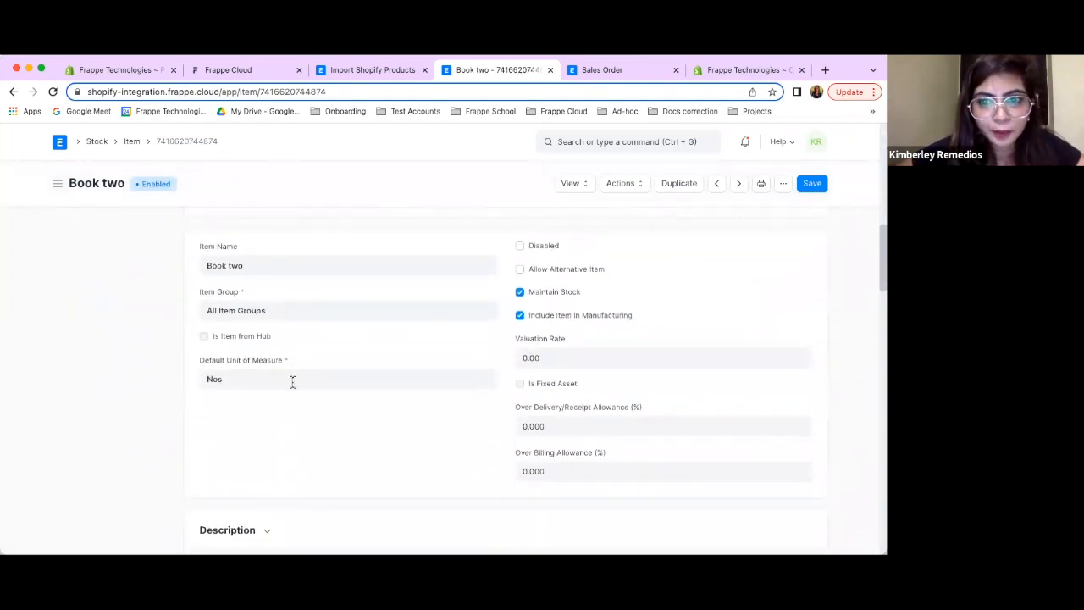
click(244, 323)
scroll(270, 406, down, 1)
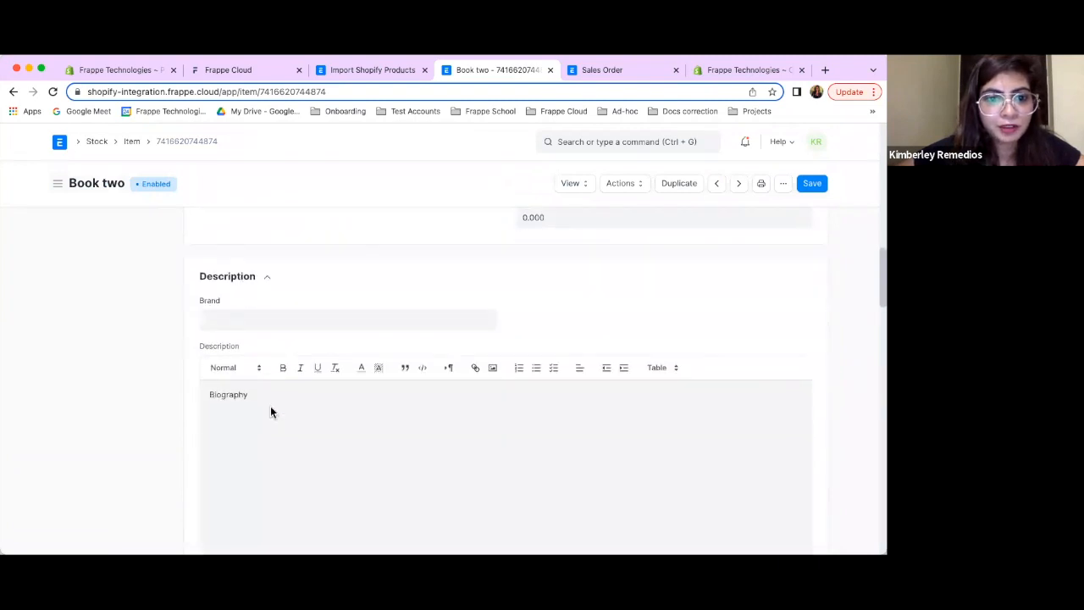
Review the Book two item's stock levels, item group, unit of measure and overview in ERPNext
scroll(280, 362, up, 1)
scroll(280, 362, up, 5)
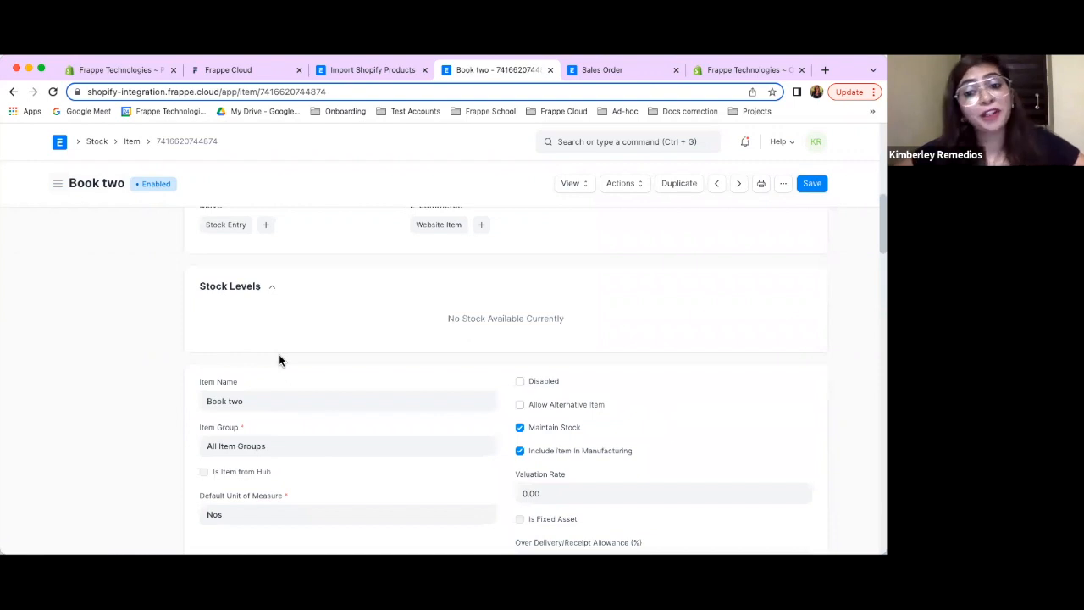
scroll(281, 361, down, 3)
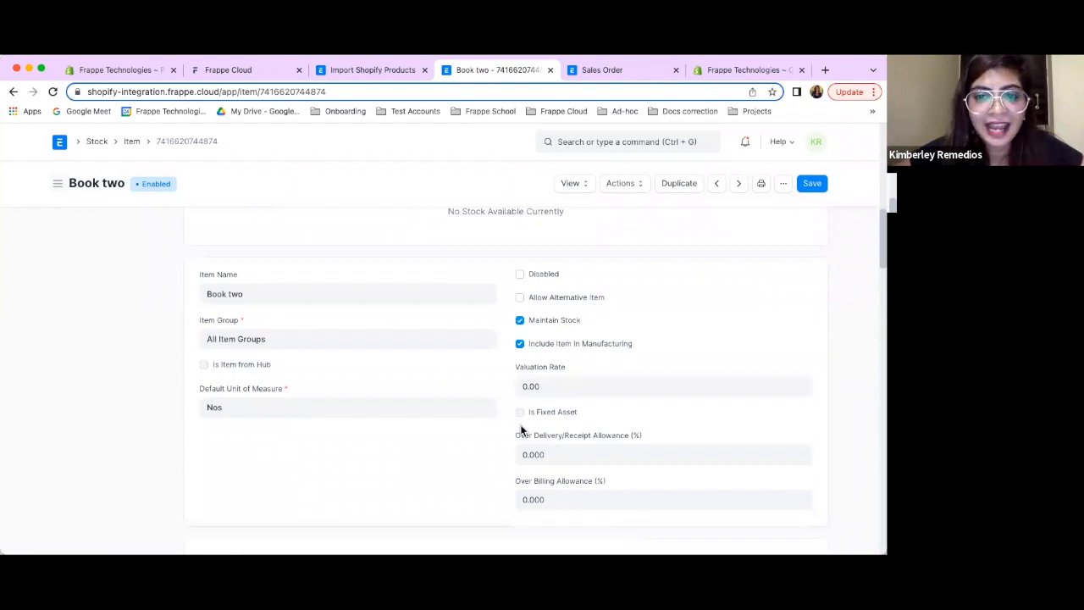
scroll(521, 428, up, 3)
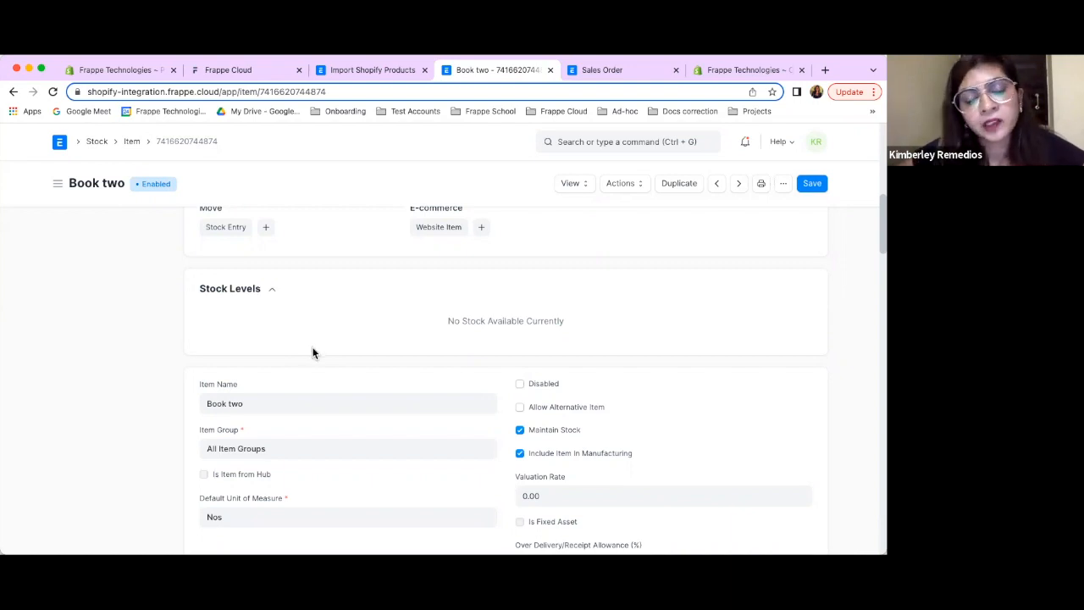
scroll(313, 353, up, 8)
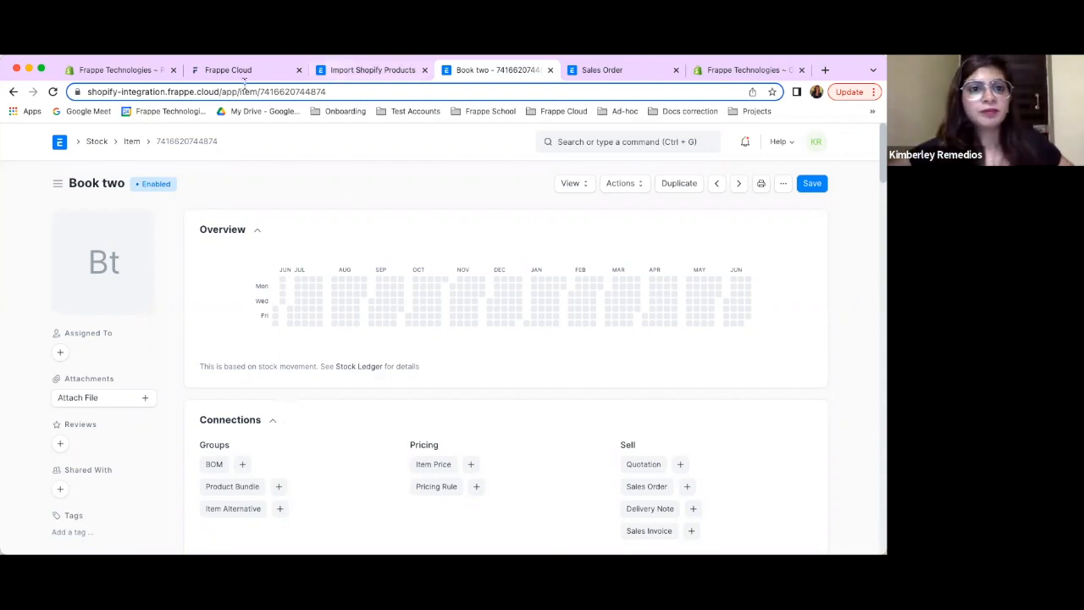
Switch to the Shopify admin, open the product list, reload it and review the listed products
click(116, 70)
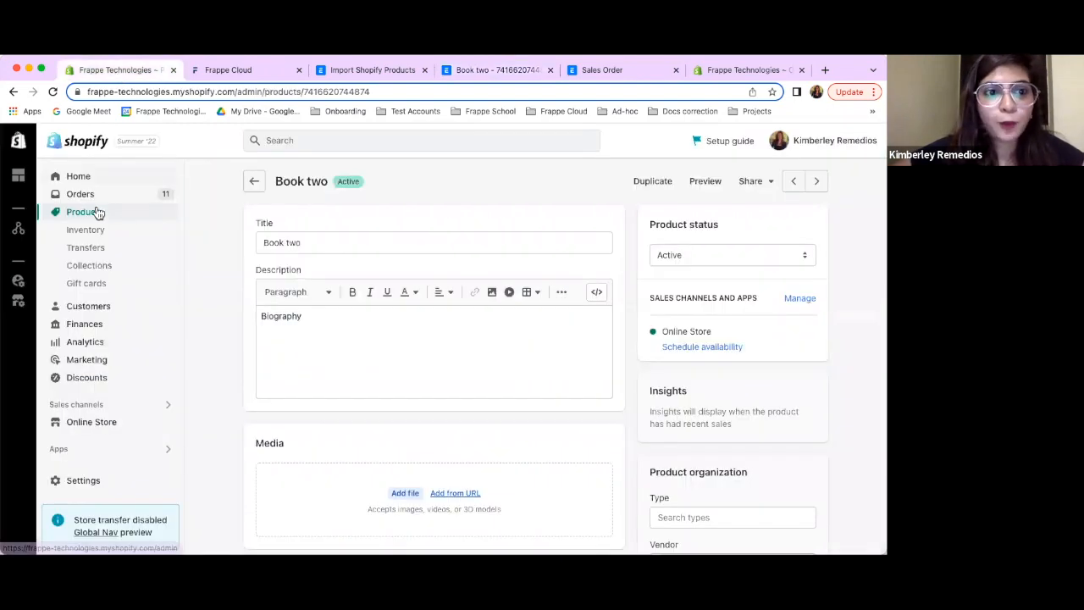
click(96, 217)
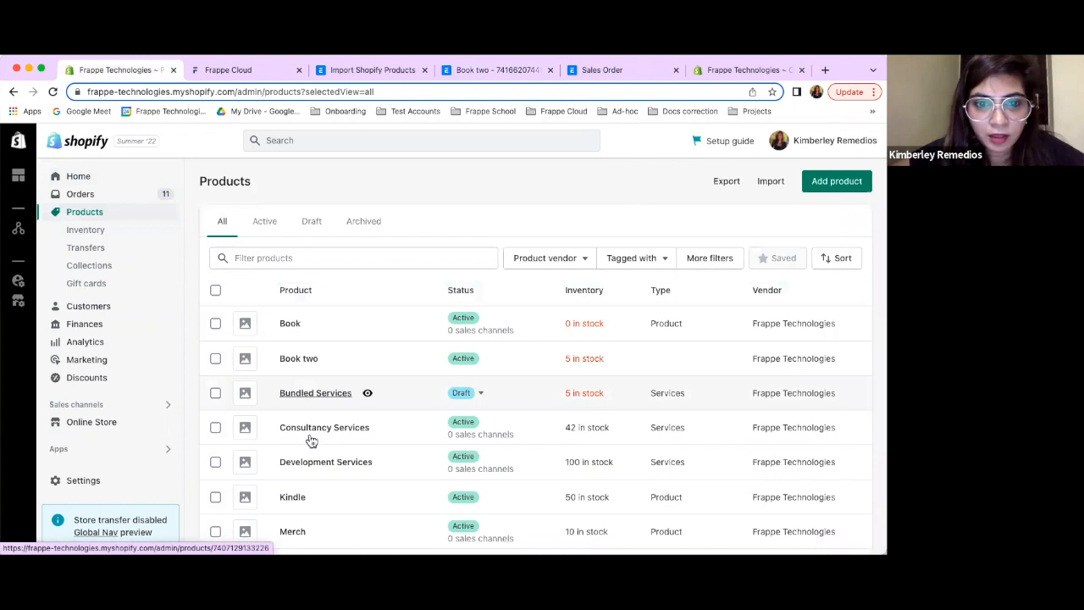
scroll(310, 440, down, 3)
scroll(310, 440, up, 3)
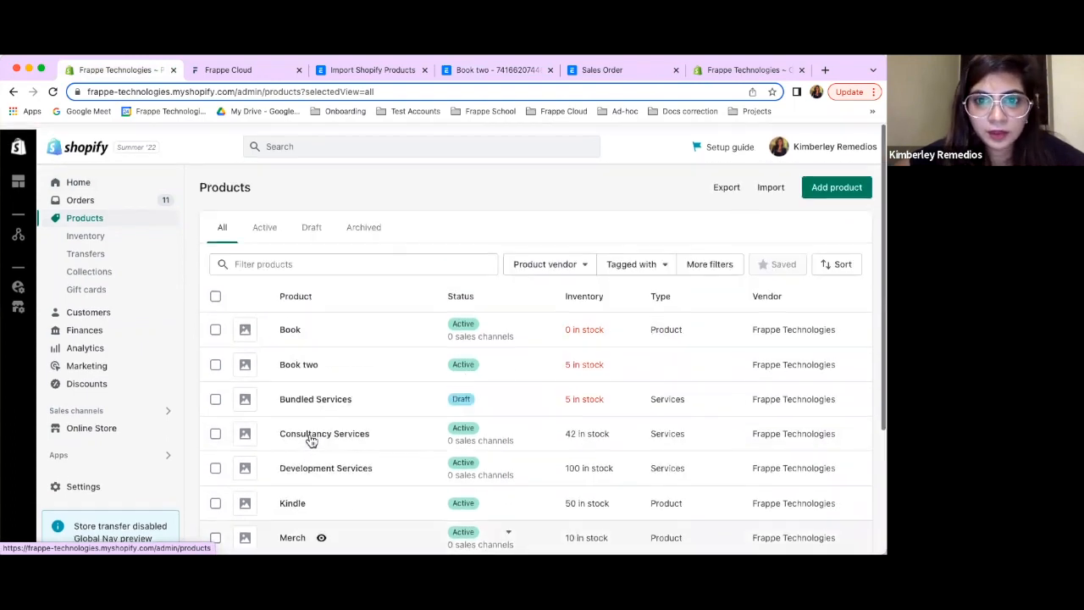
click(53, 93)
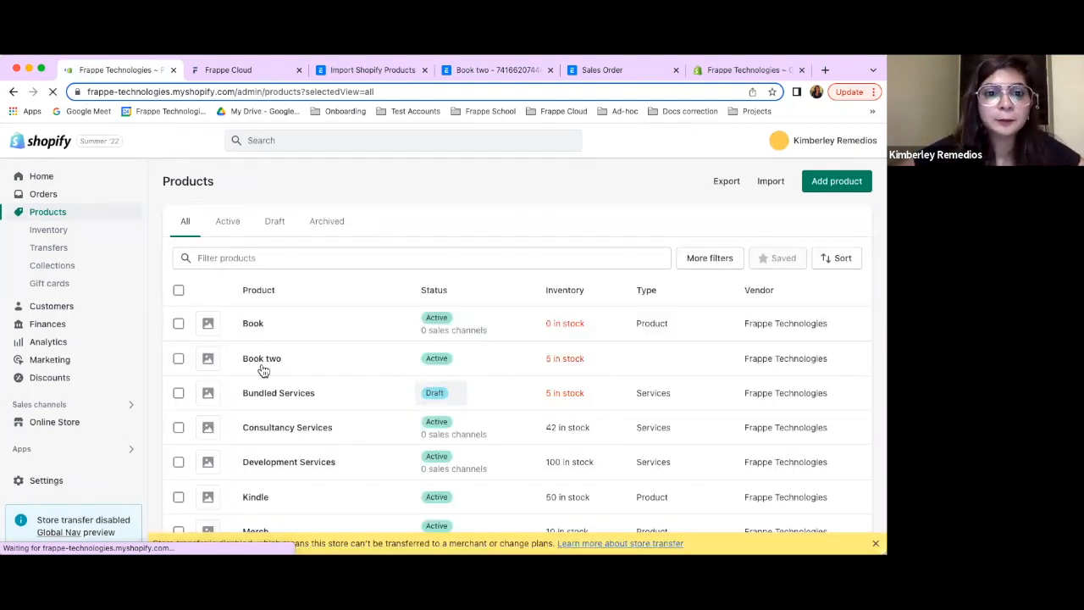
scroll(262, 369, down, 1)
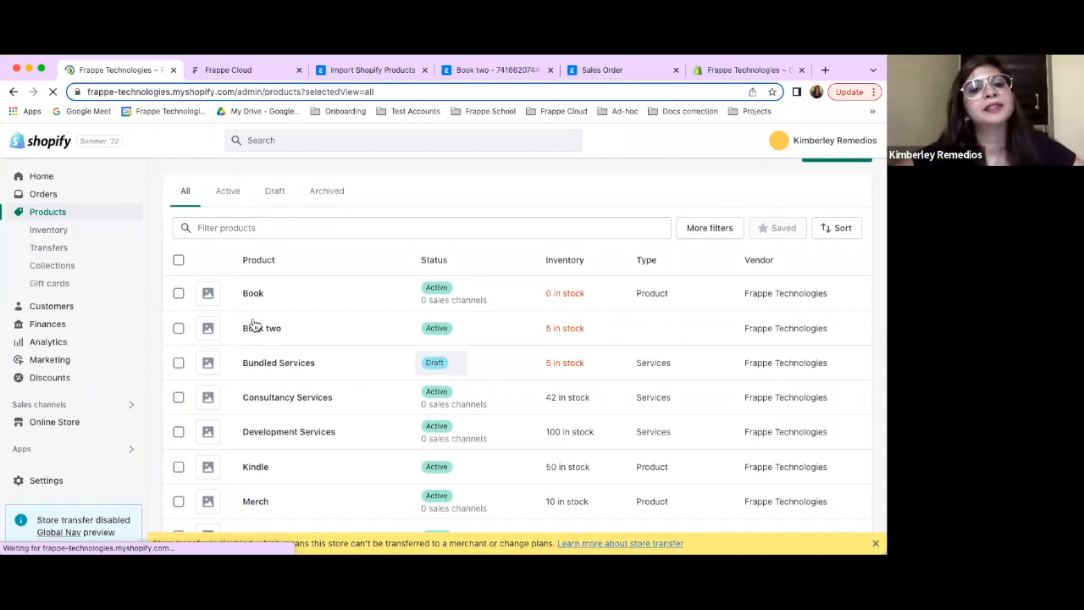
scroll(252, 327, up, 1)
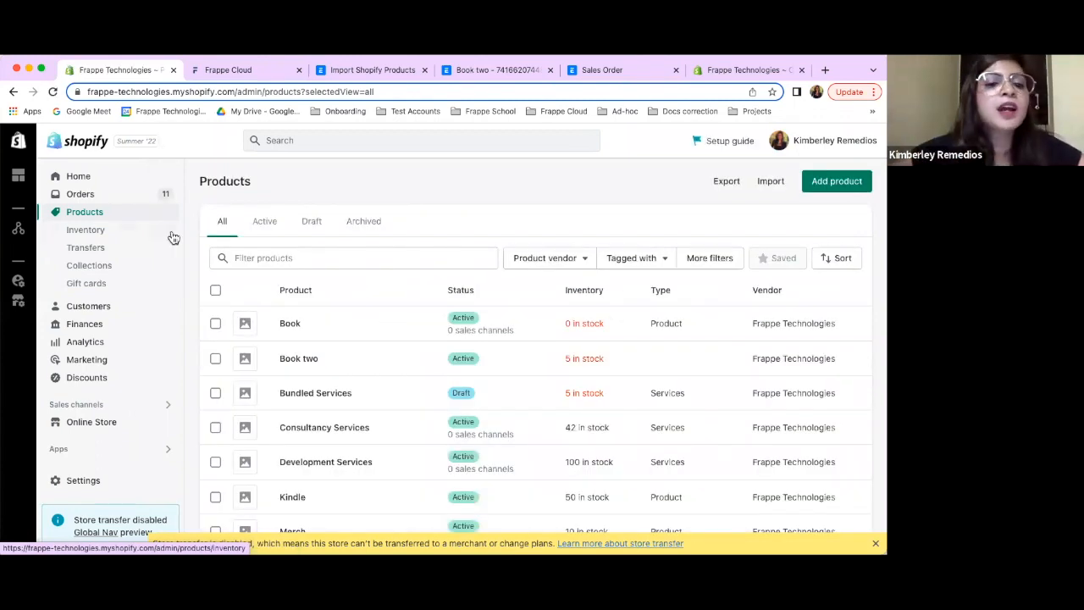
Start a new Shopify order and add the Book two product with a quantity of 3
click(109, 198)
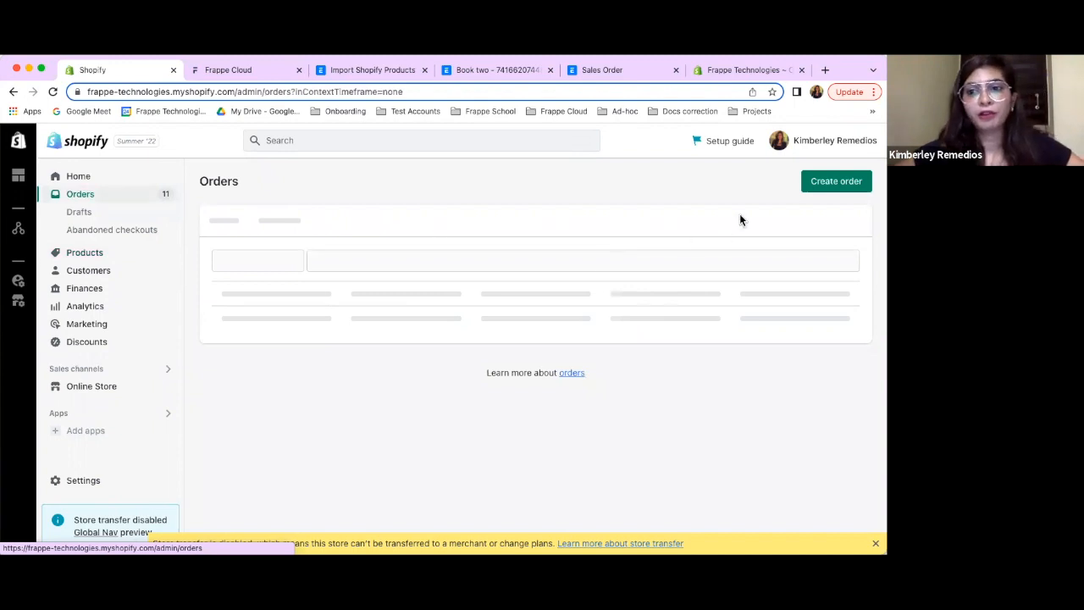
click(835, 180)
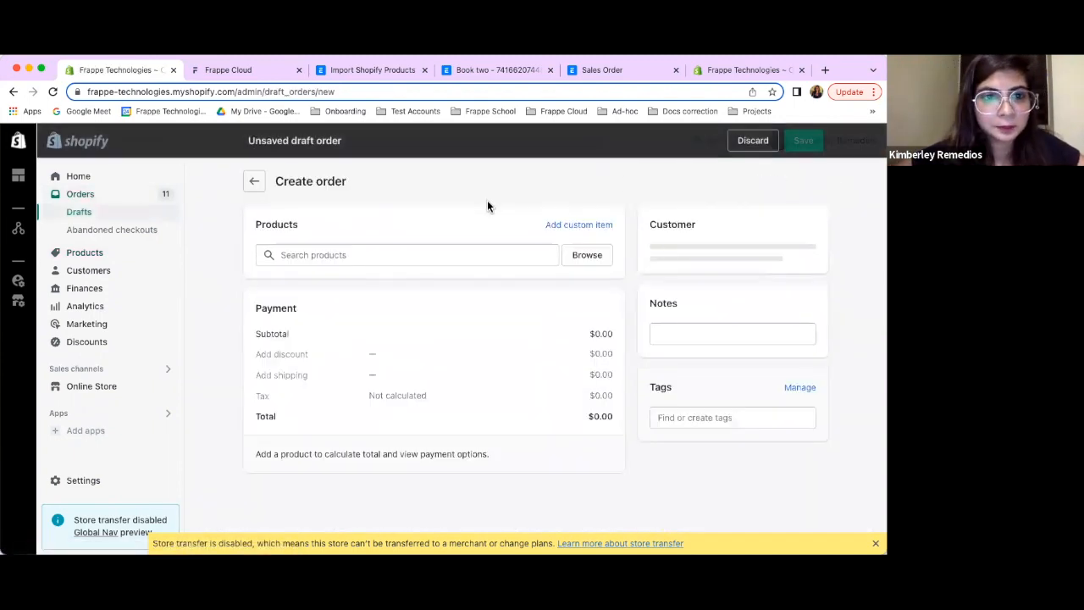
click(333, 255)
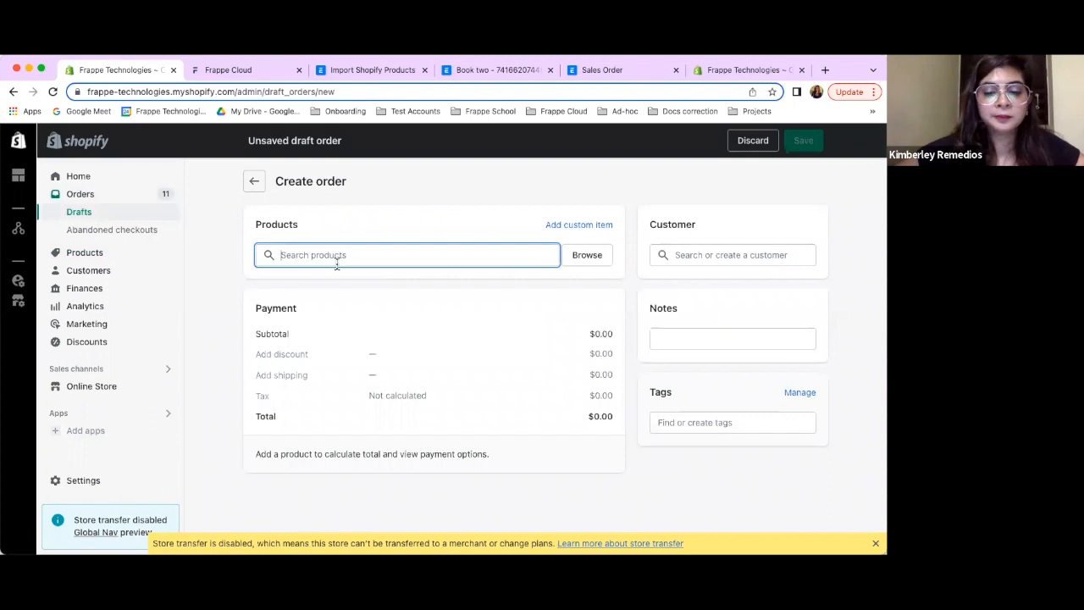
text(book)
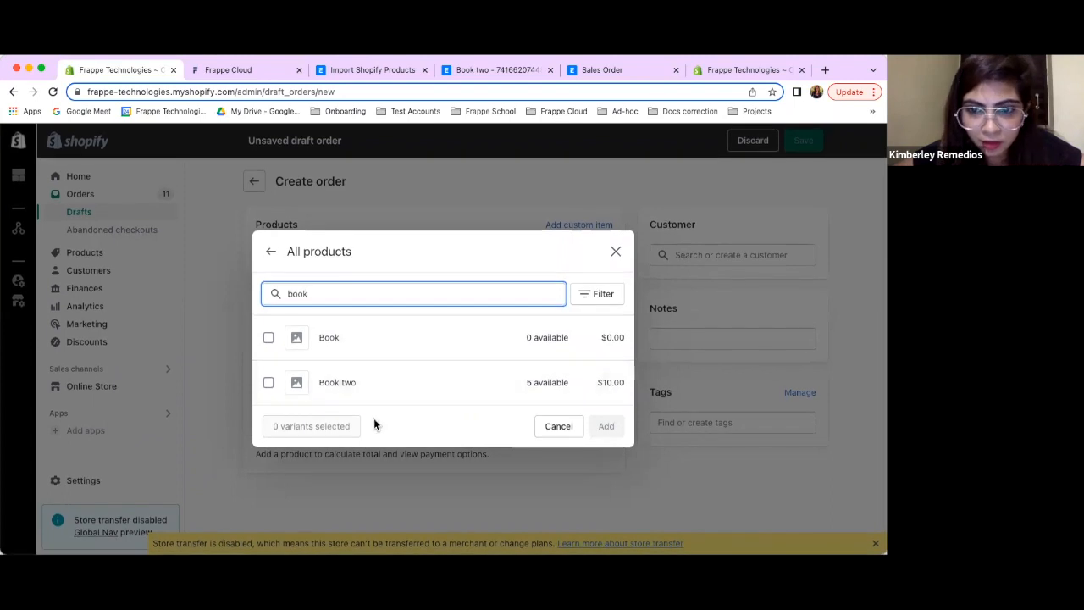
click(268, 383)
click(612, 427)
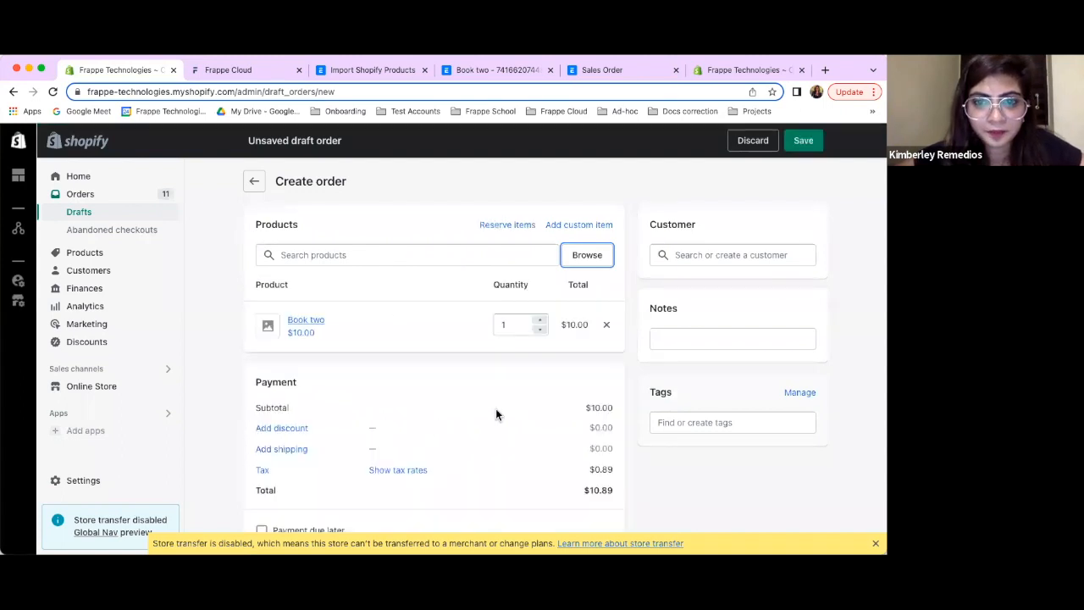
click(541, 320)
click(541, 321)
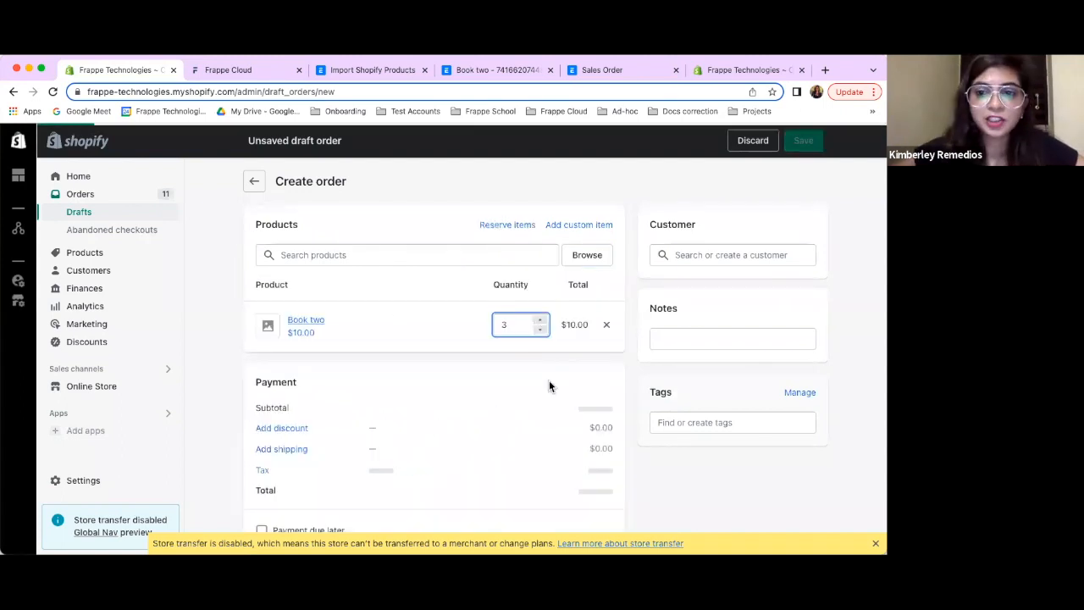
Create a new customer named MNC Tech from the order form, leaving the email and shipping details blank
click(691, 257)
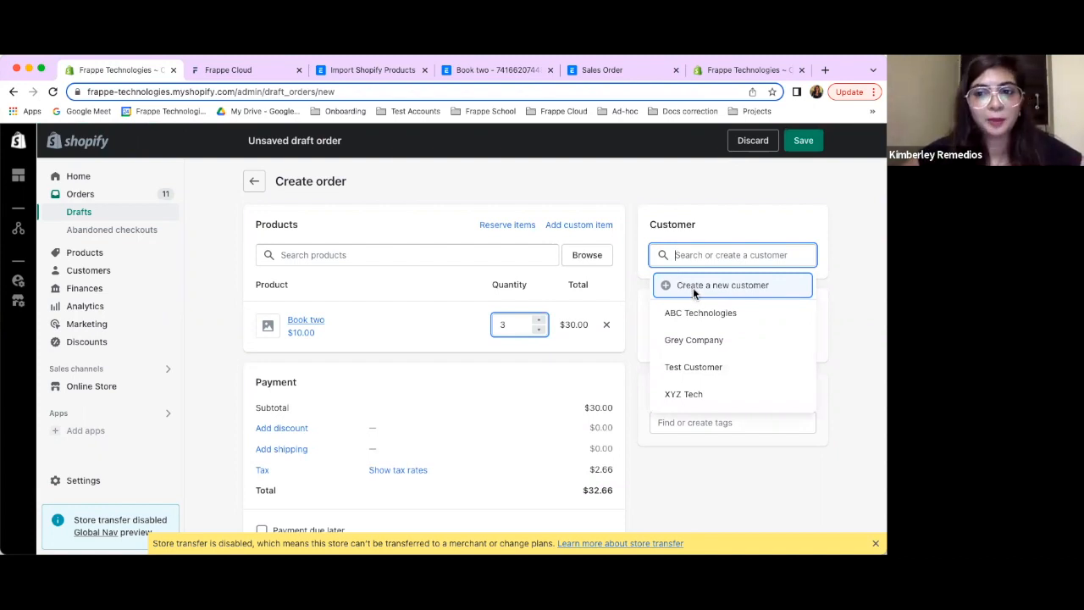
click(693, 287)
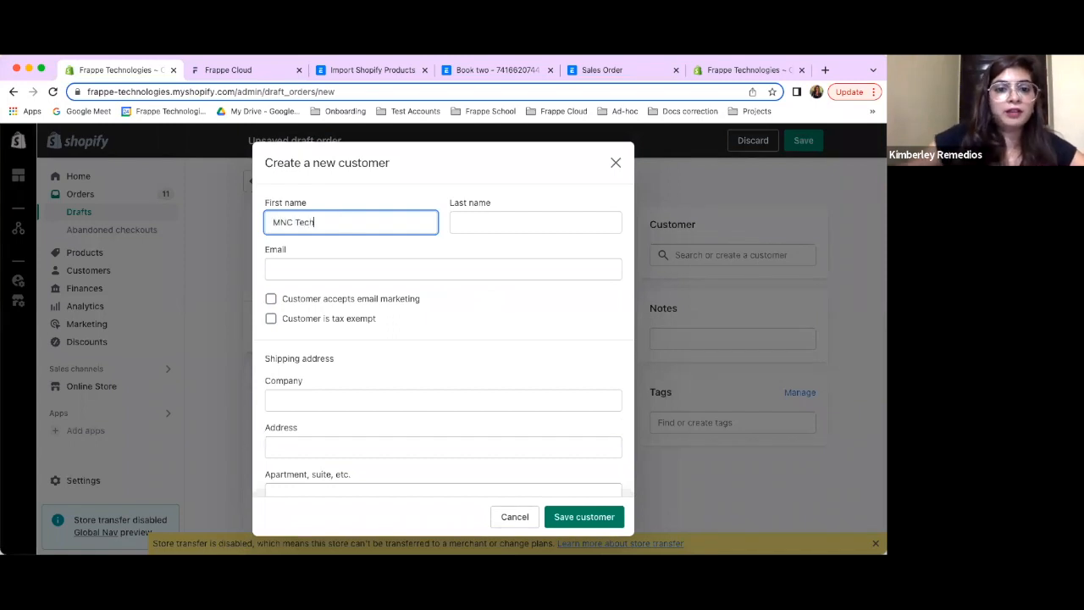
scroll(330, 353, down, 4)
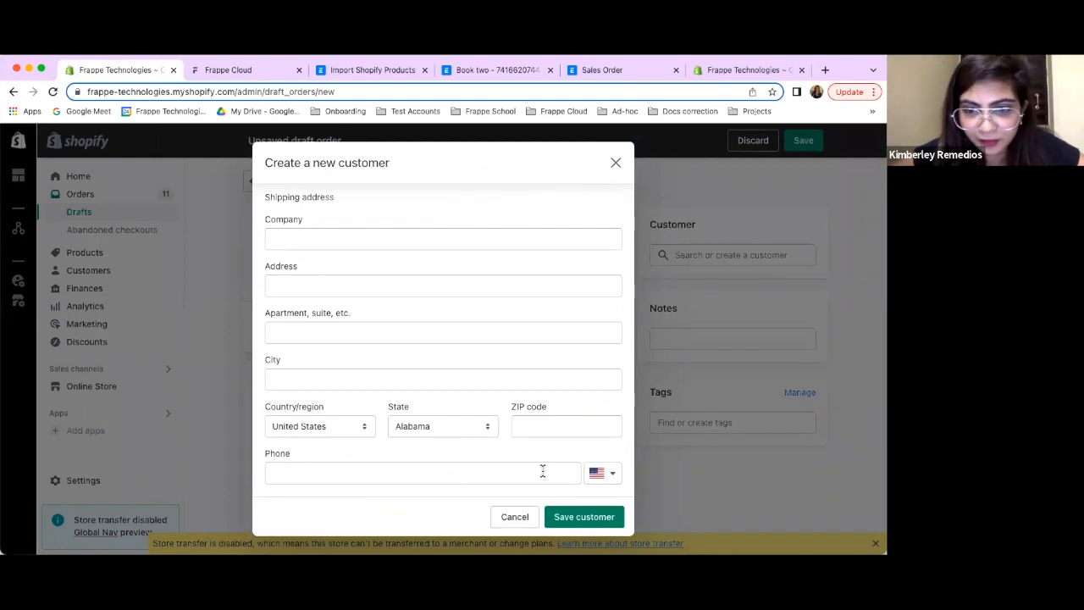
scroll(563, 424, up, 4)
scroll(562, 425, down, 4)
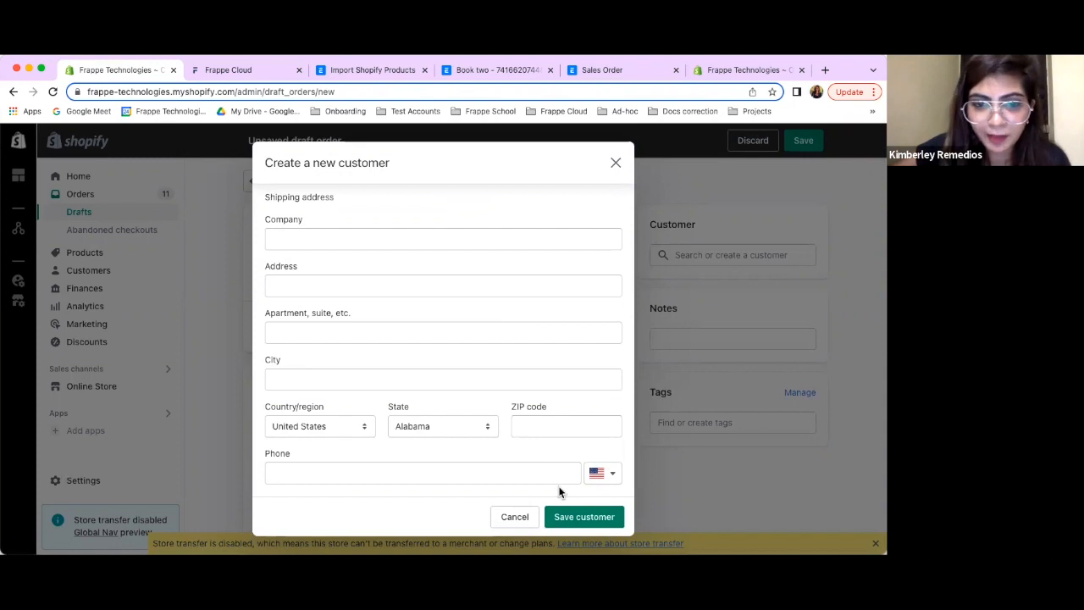
scroll(559, 491, up, 4)
click(581, 517)
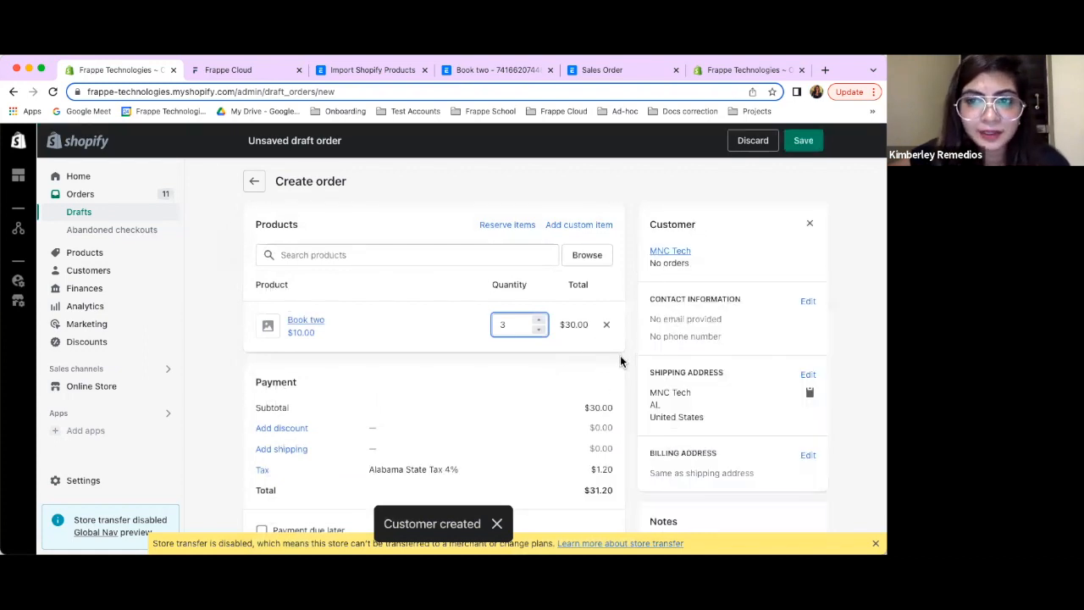
Try to mark the unsaved order as payment due later and create it, dismissing the leave-page dialog
scroll(434, 470, down, 2)
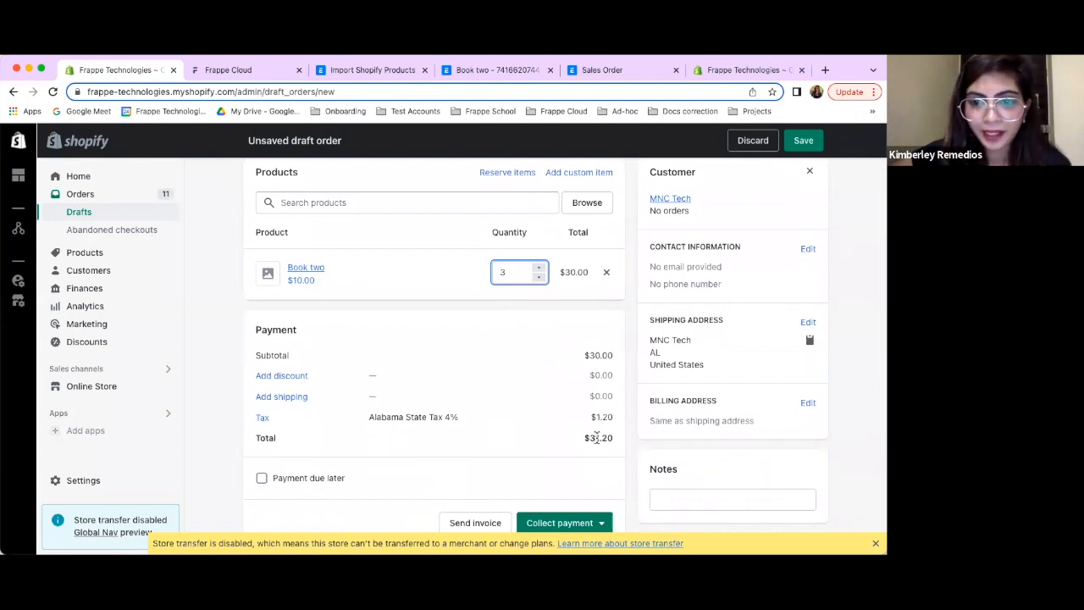
scroll(560, 433, up, 1)
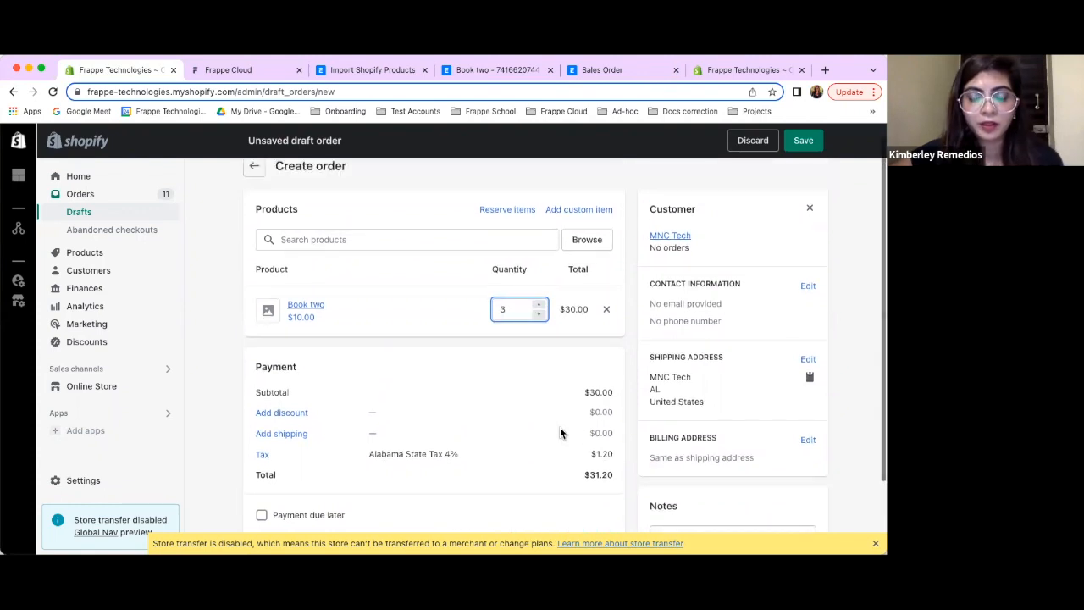
scroll(560, 433, down, 2)
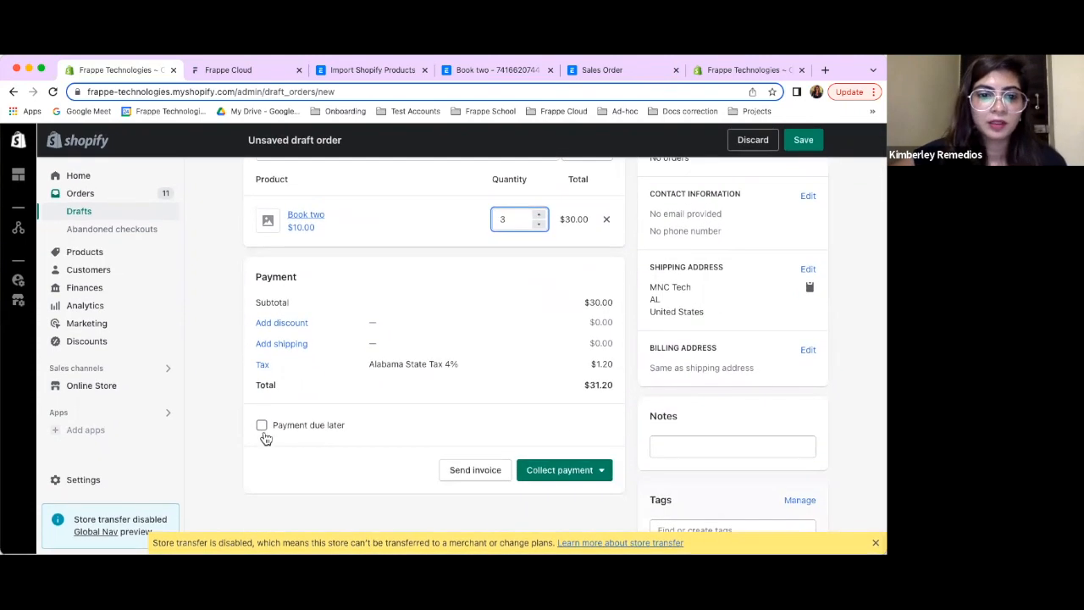
click(262, 426)
scroll(474, 420, down, 2)
click(560, 472)
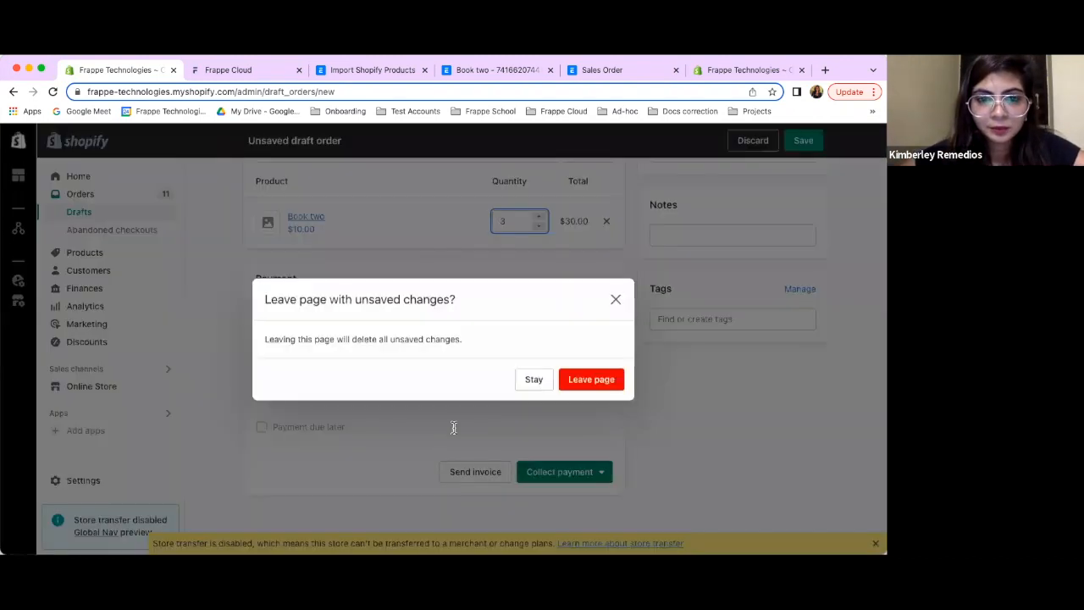
click(615, 302)
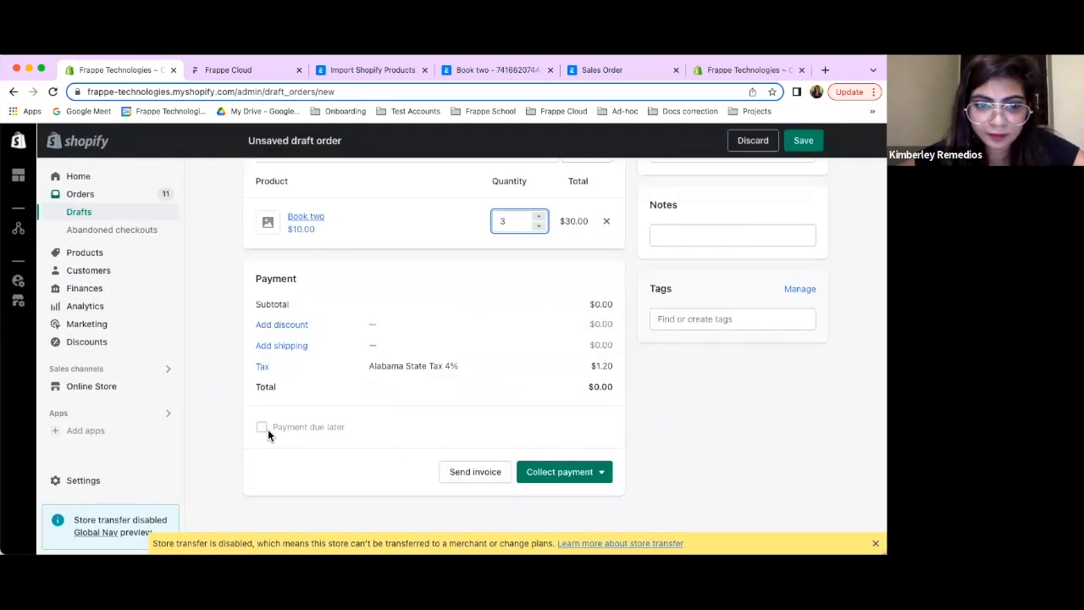
Save the order as a draft and create the order from it with payment due later
scroll(261, 431, up, 3)
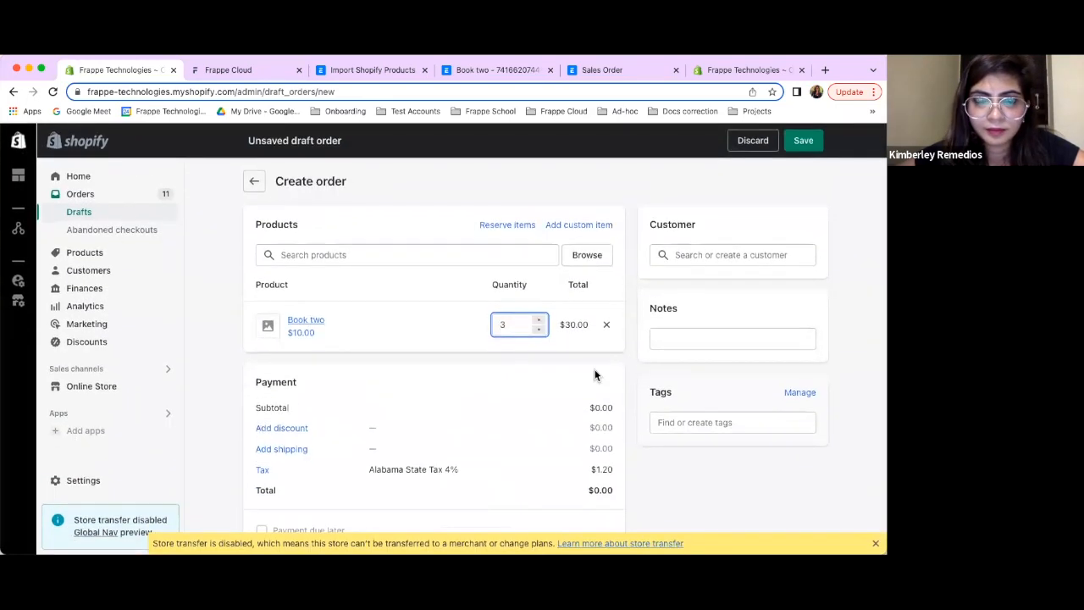
click(803, 142)
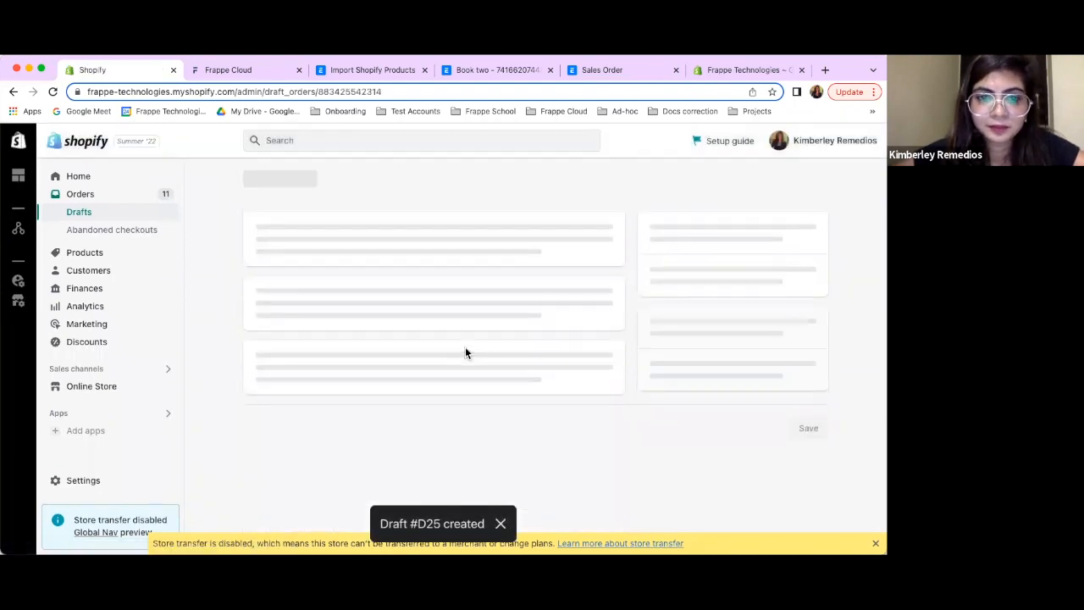
scroll(465, 352, down, 6)
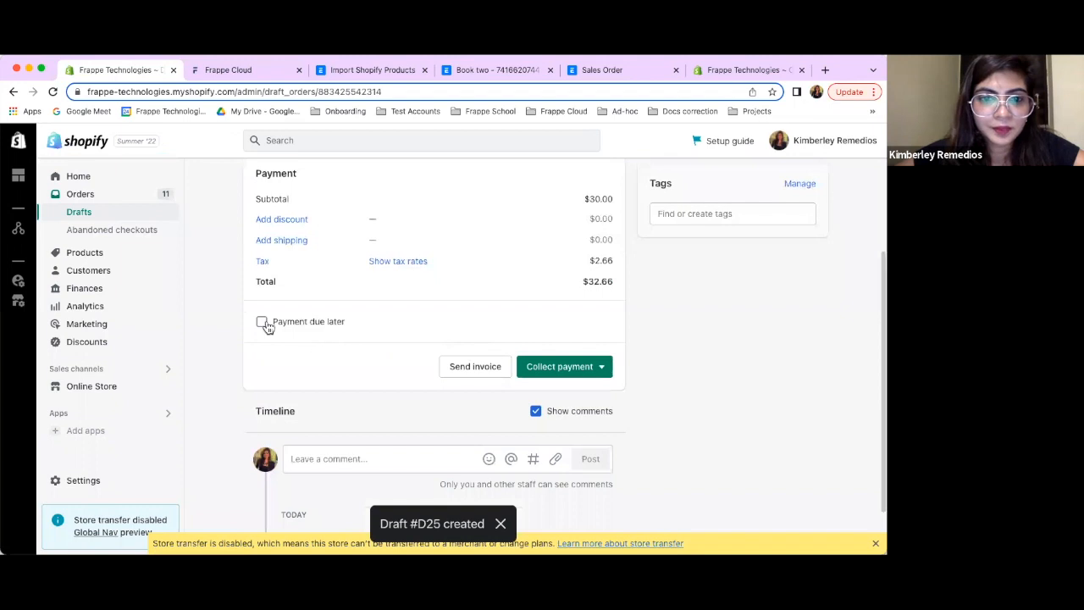
click(261, 322)
click(577, 448)
click(585, 390)
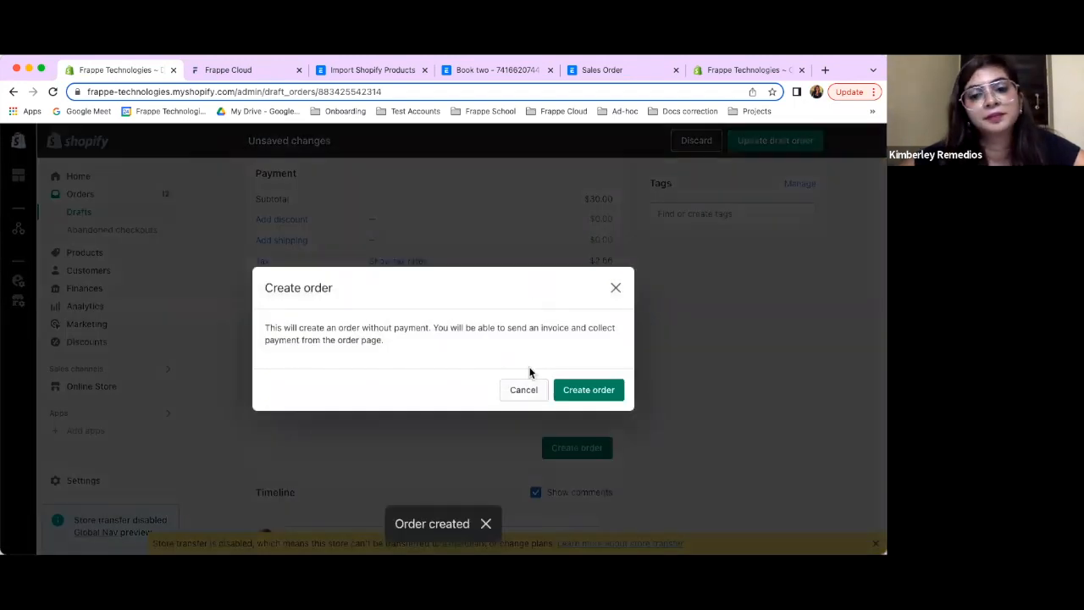
click(576, 390)
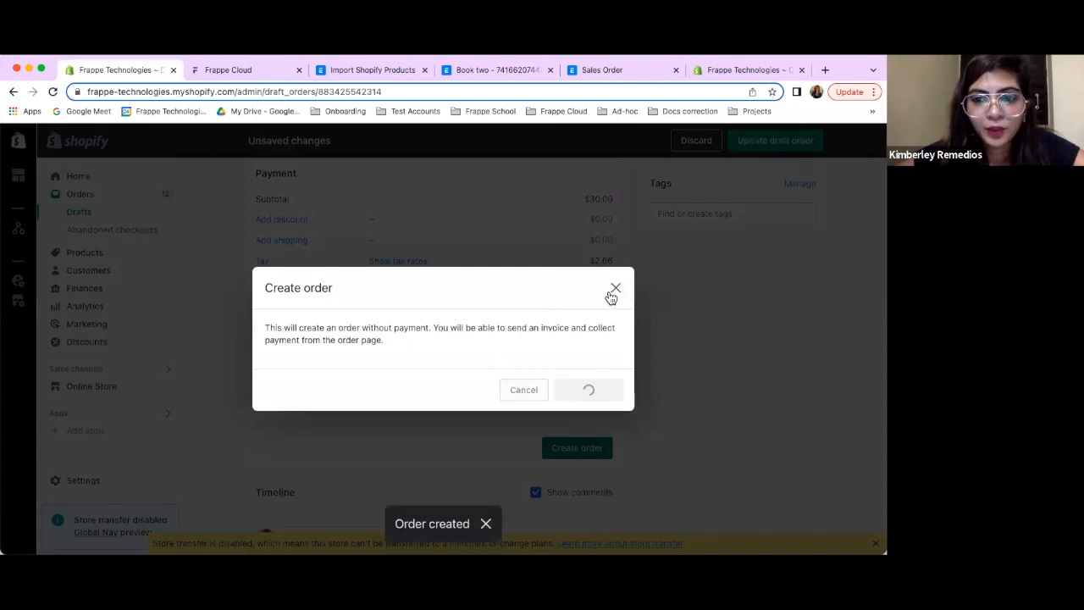
click(614, 296)
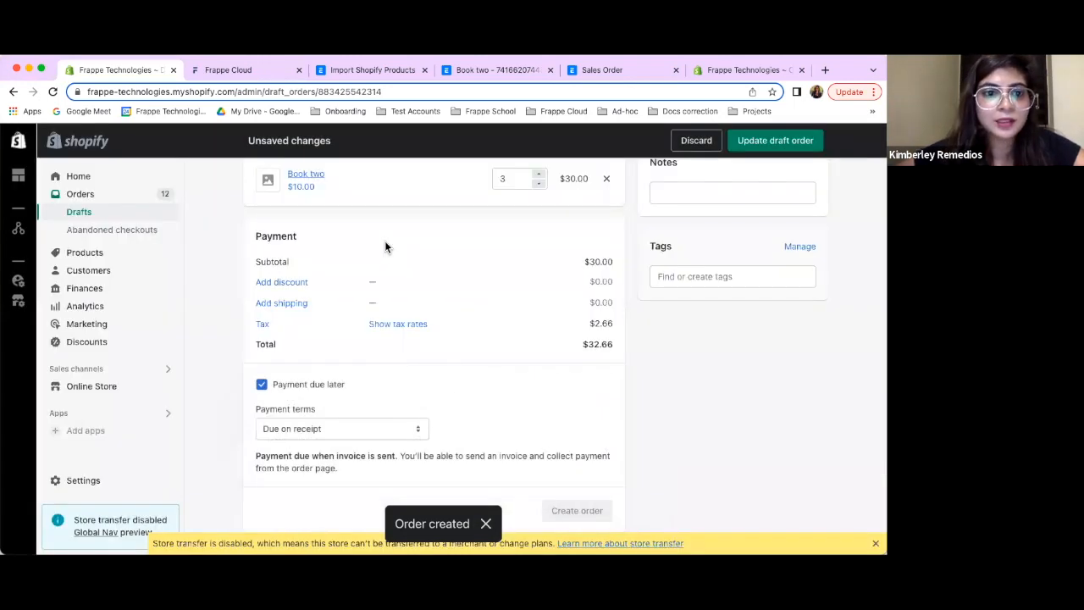
Reload the draft order page, discarding its unsaved changes, and open the Shopify orders list
click(52, 91)
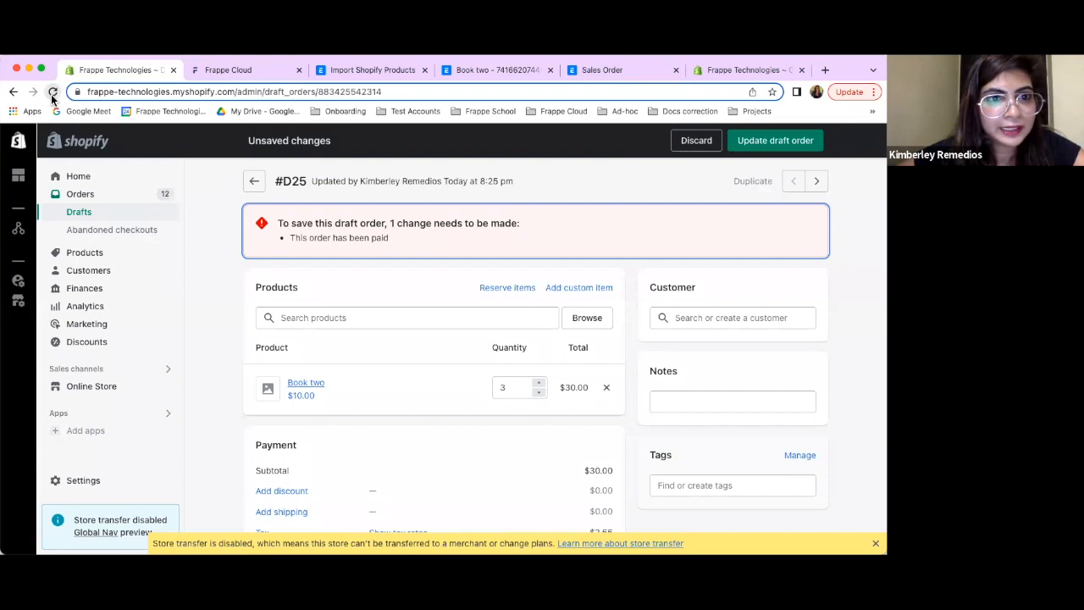
click(471, 262)
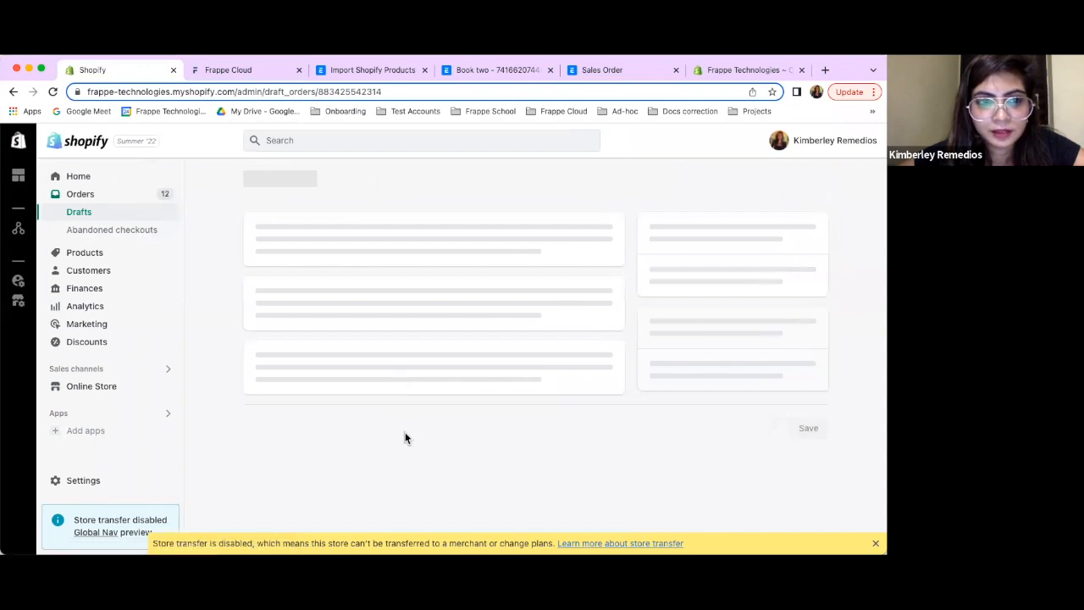
click(128, 198)
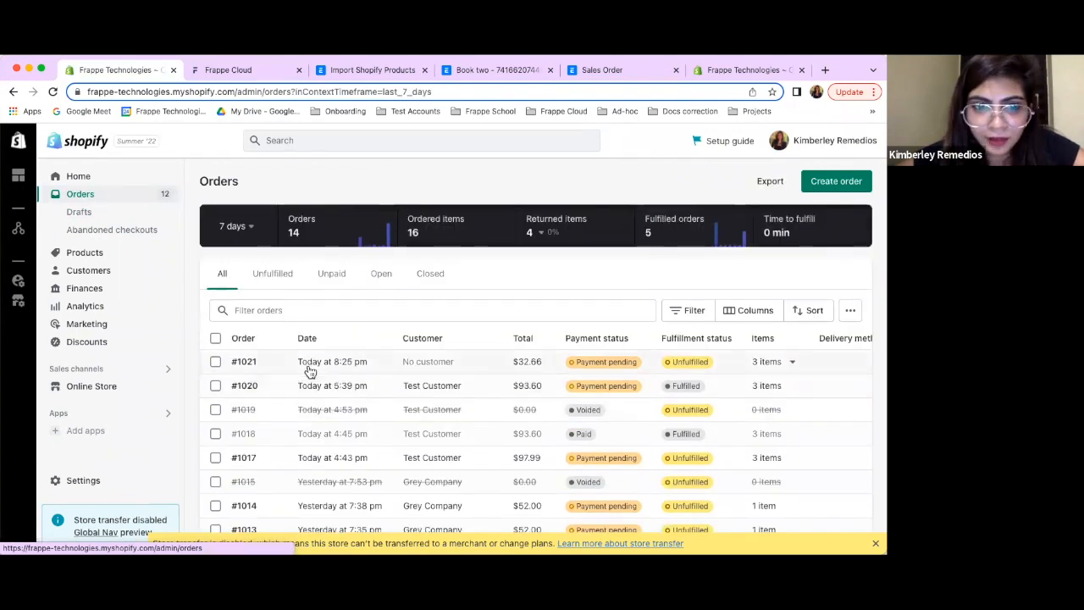
Open the newest Shopify order, the one without a customer, and duplicate it as a draft order
click(275, 362)
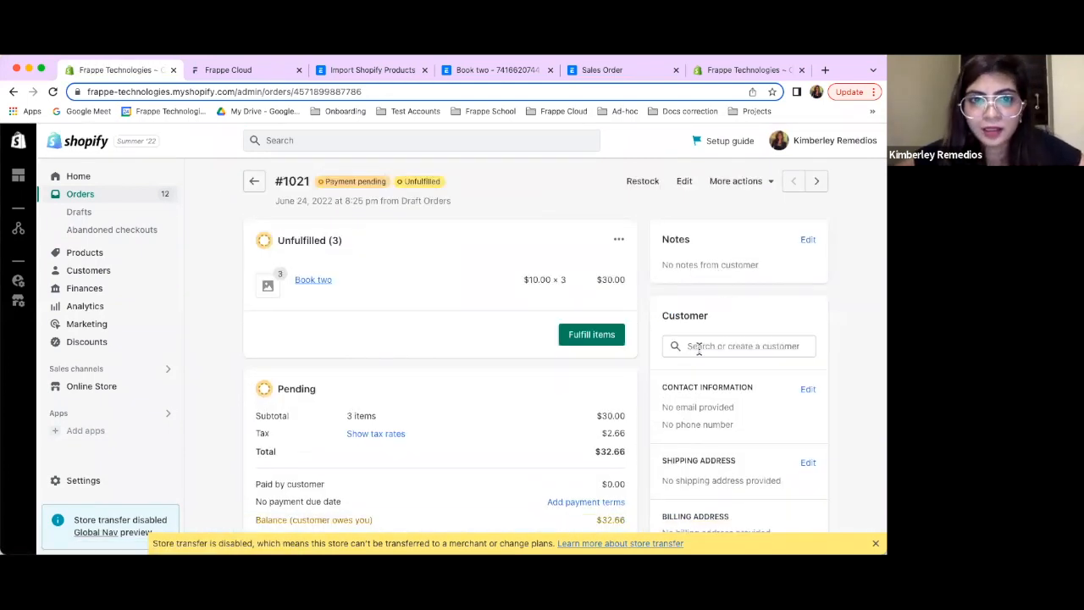
click(697, 347)
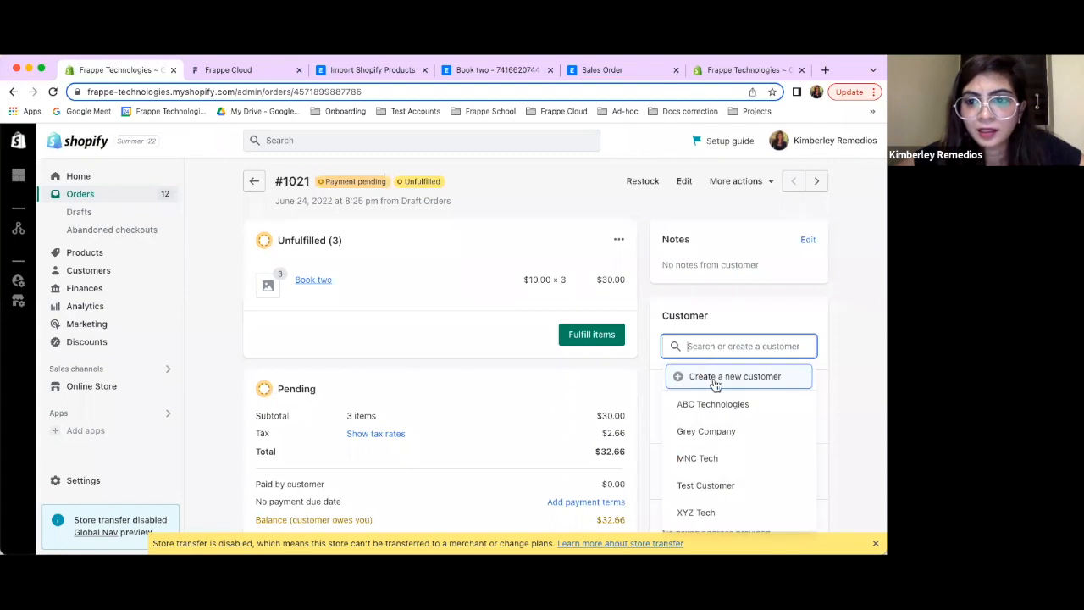
click(739, 186)
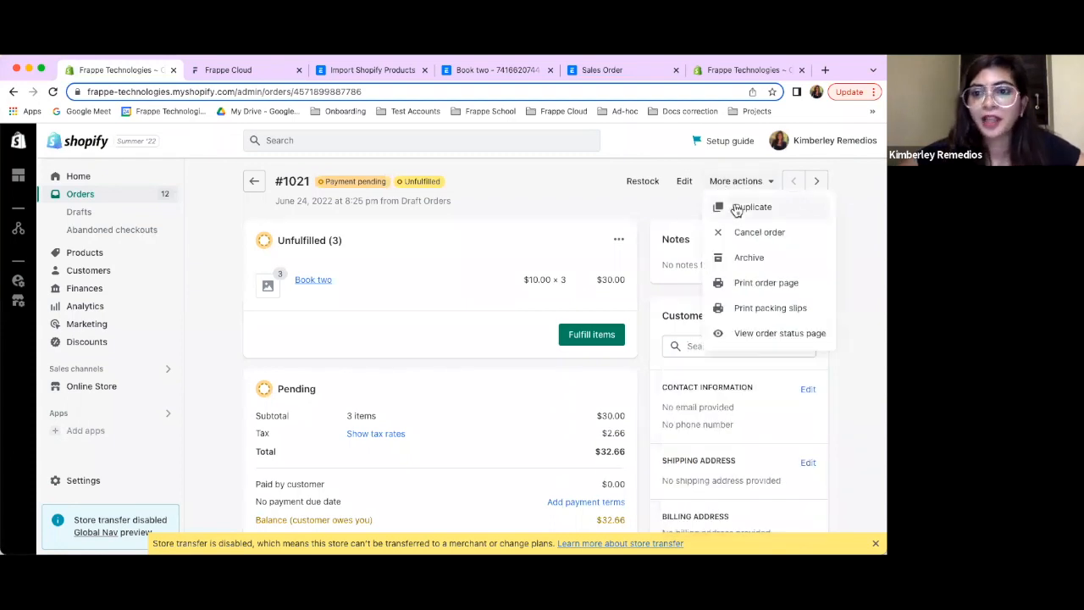
click(740, 208)
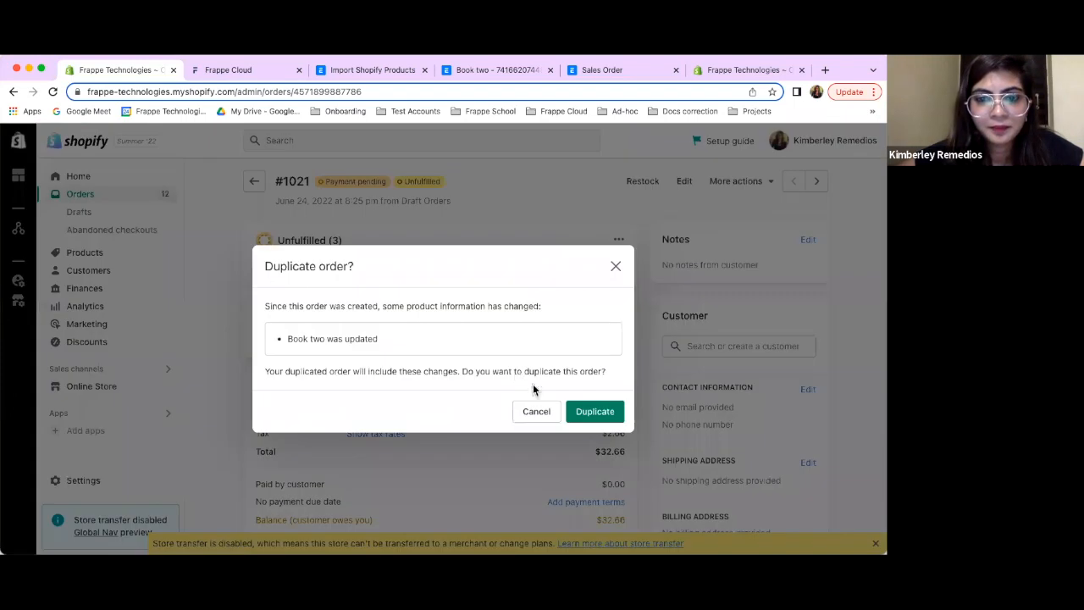
click(585, 411)
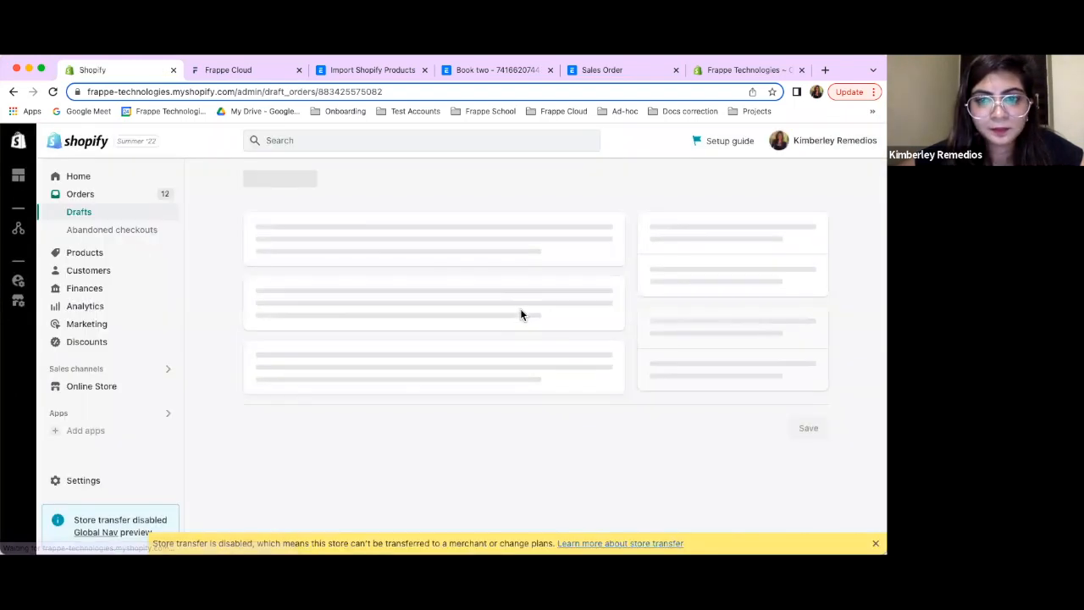
Assign the customer MNC Tech to the duplicated draft and create the order with payment due later, due on receipt
click(699, 250)
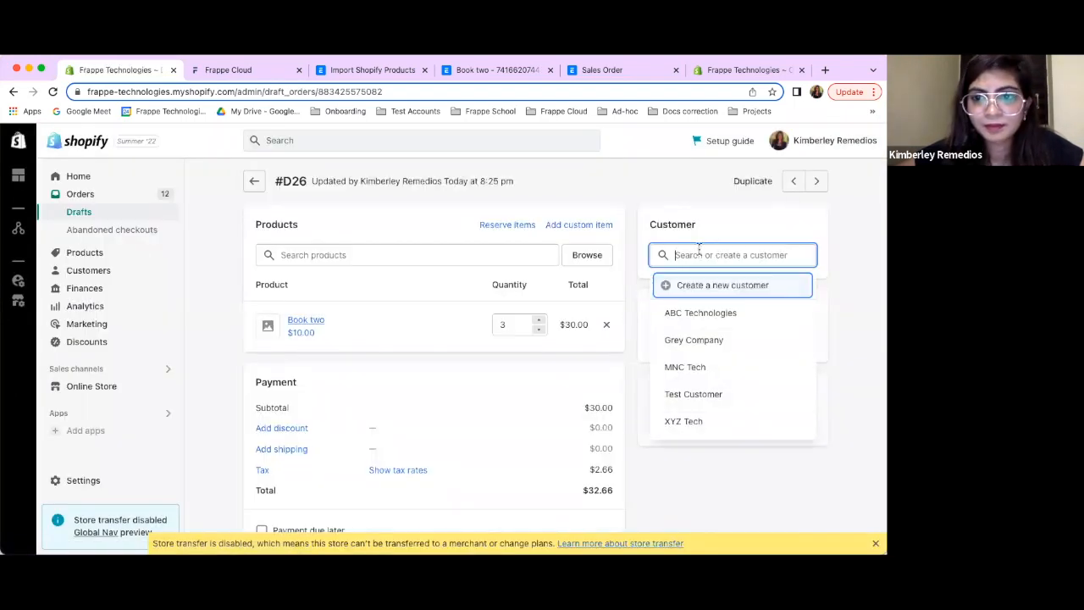
click(678, 368)
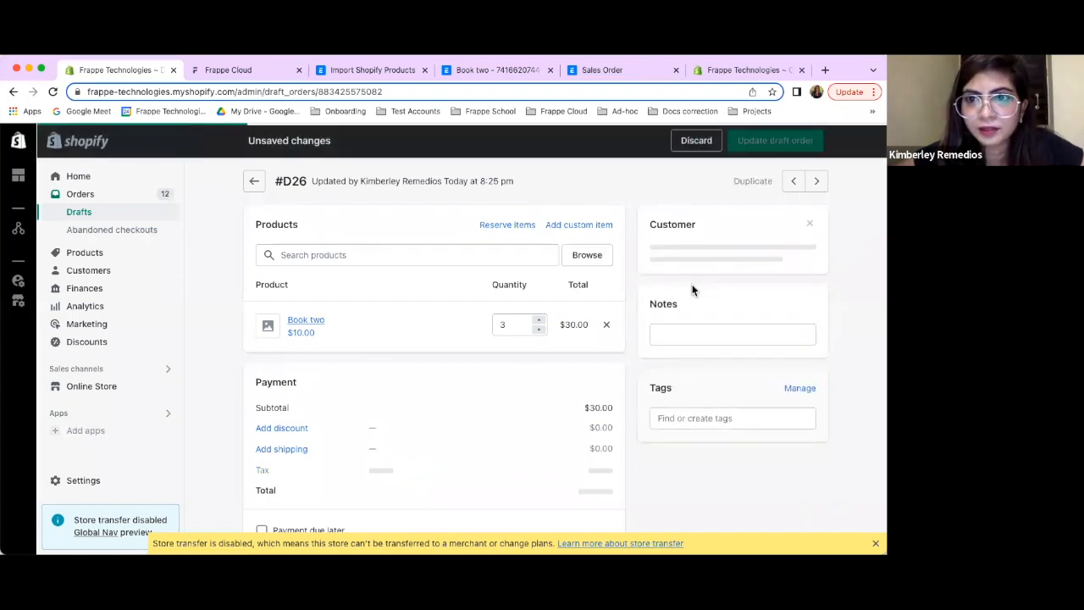
scroll(564, 412, down, 1)
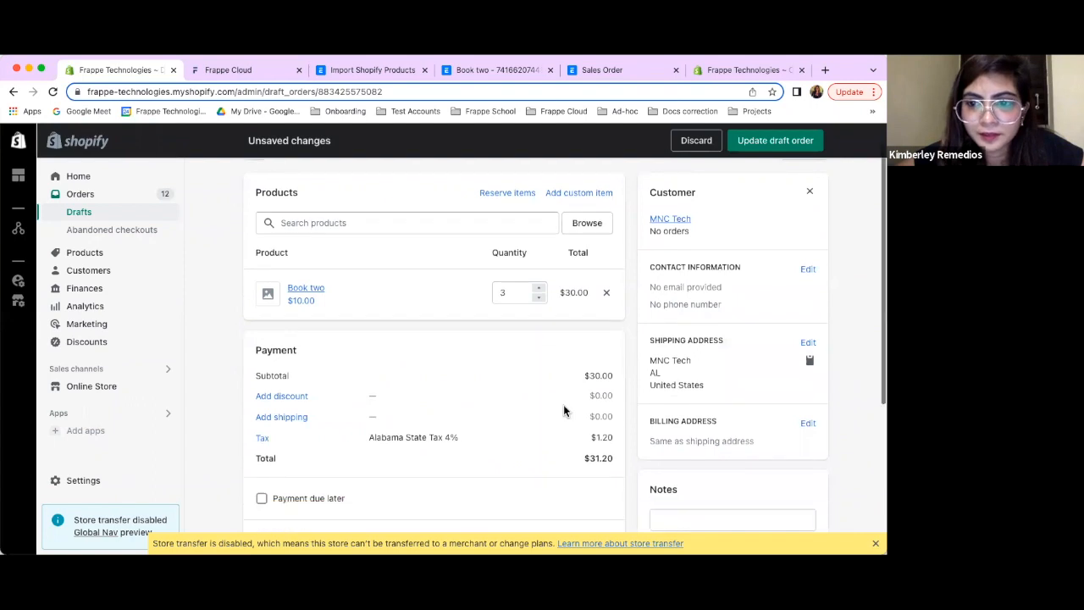
scroll(564, 412, down, 1)
scroll(563, 411, down, 1)
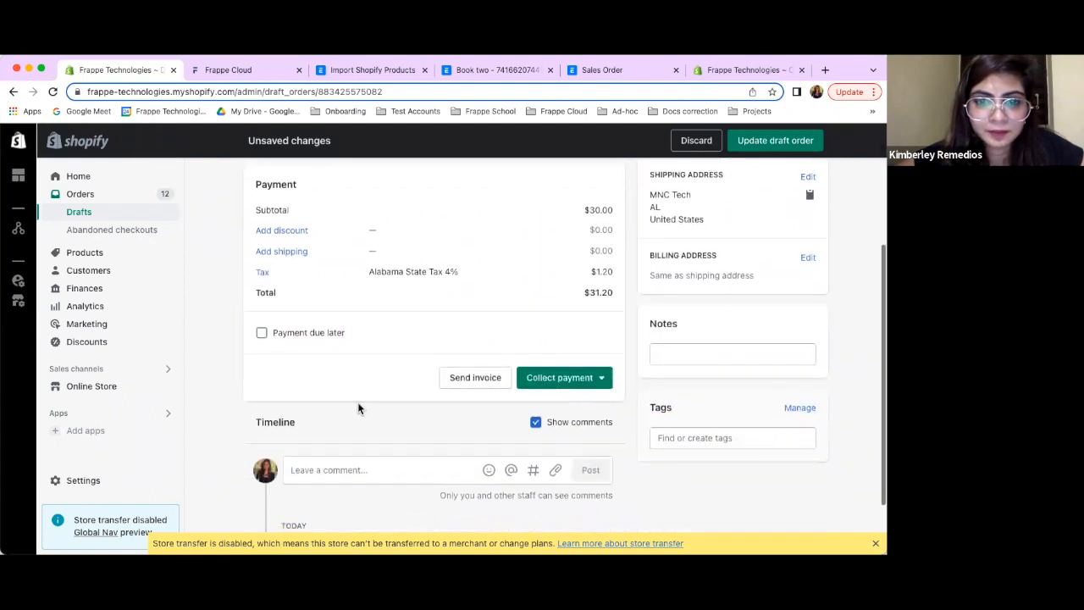
click(268, 339)
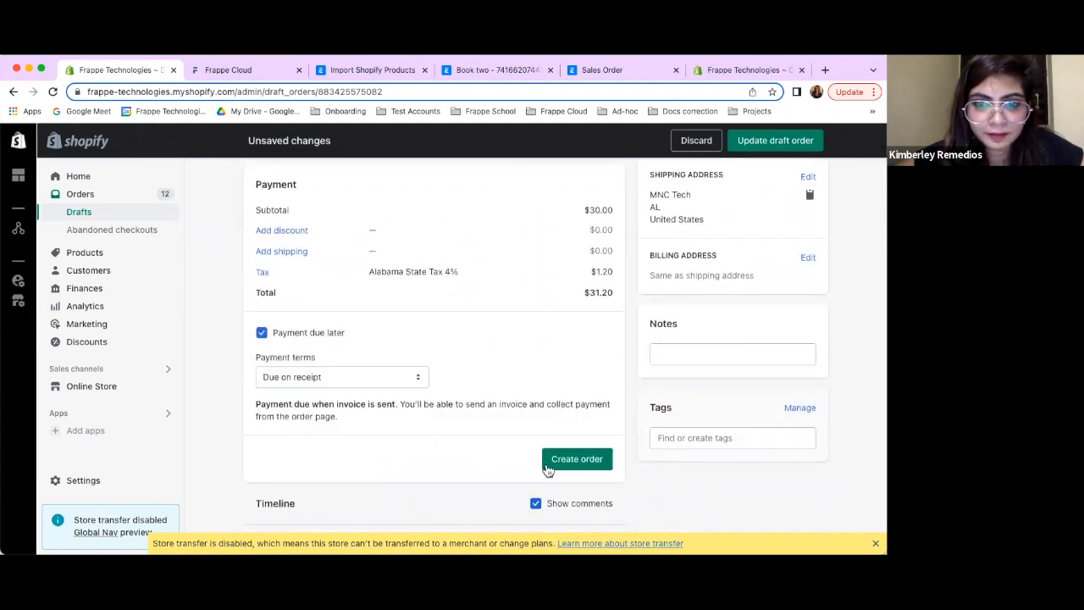
click(559, 461)
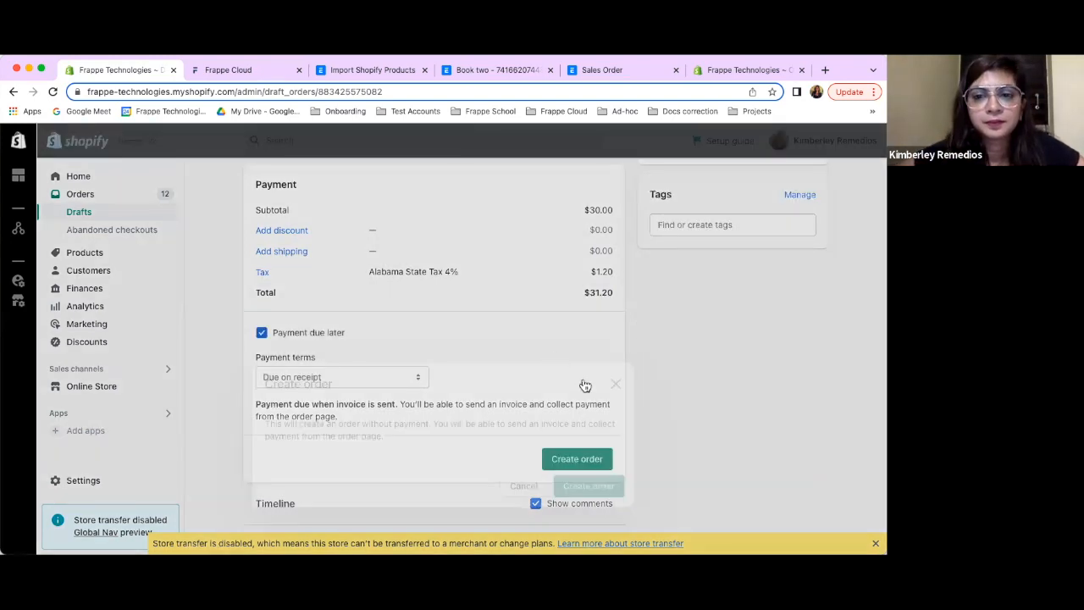
click(585, 388)
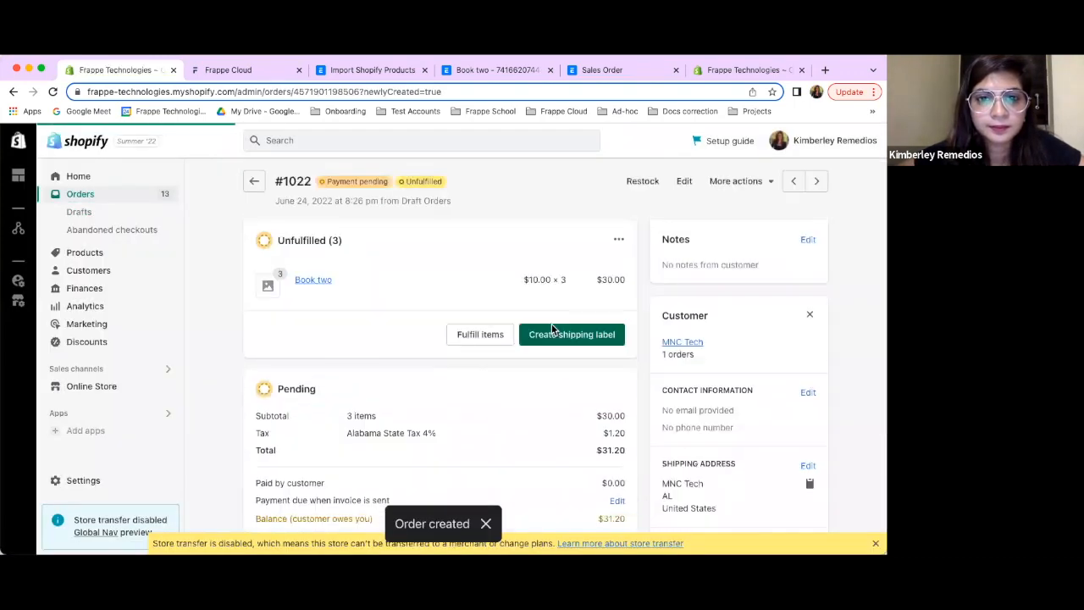
Return to the Shopify orders list and compare the new MNC Tech order with the Sales Order list in ERPNext
scroll(491, 364, down, 2)
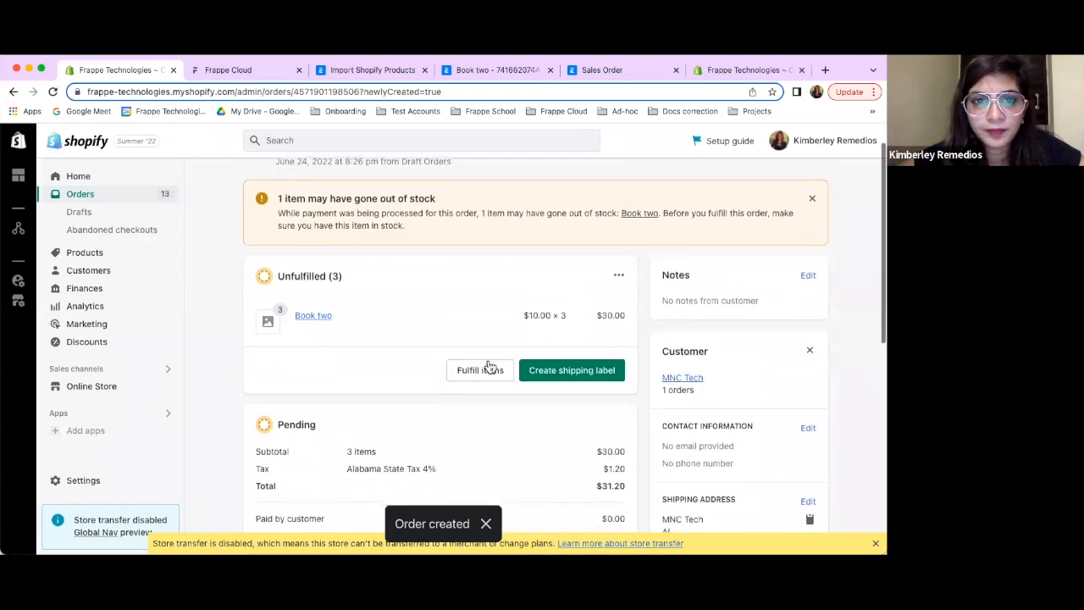
scroll(489, 366, up, 2)
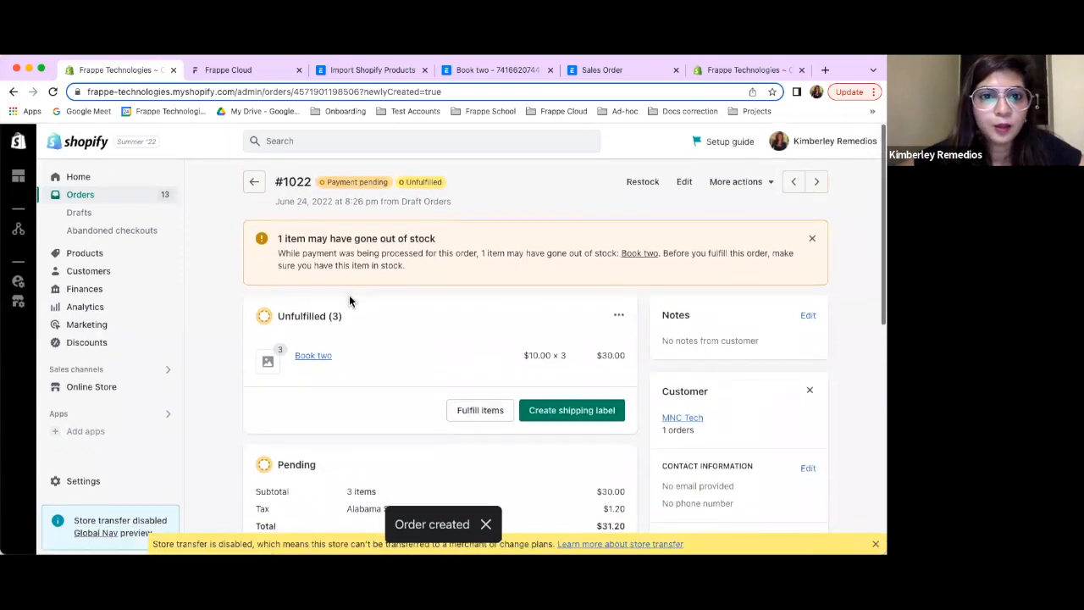
click(252, 182)
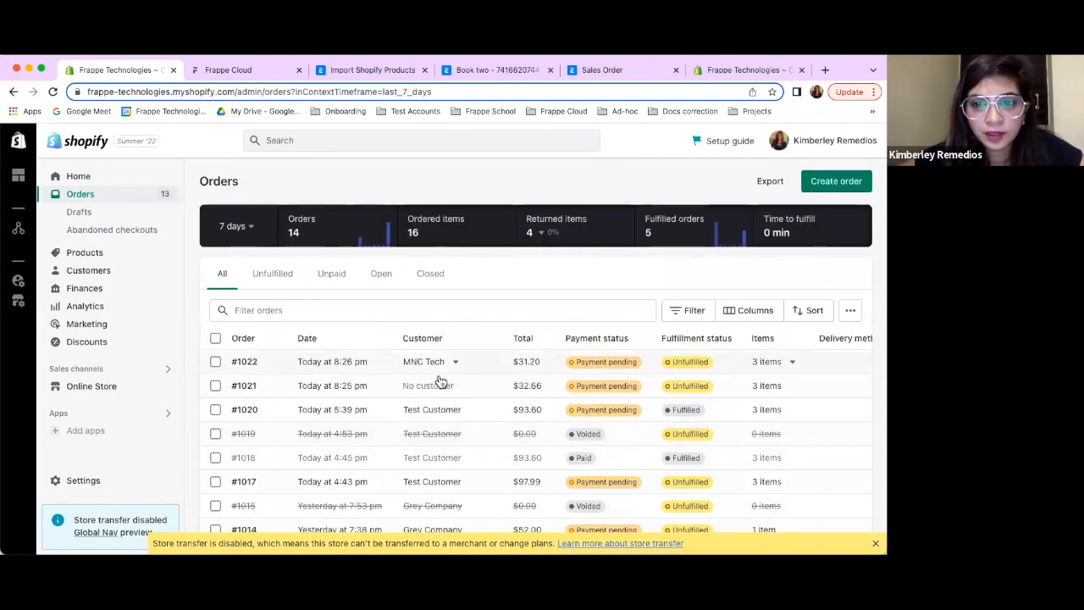
click(583, 71)
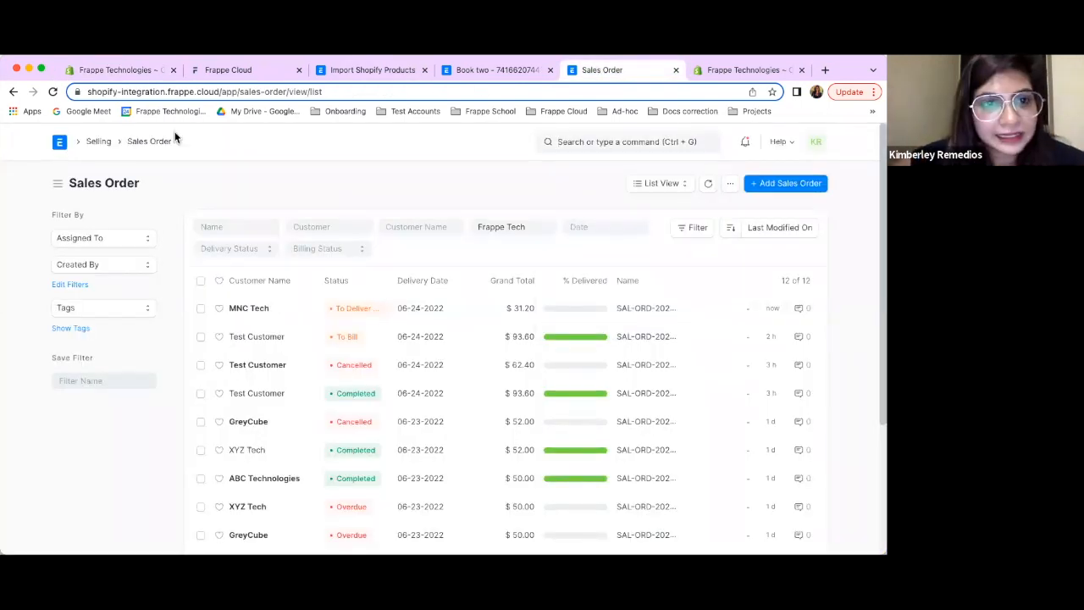
click(114, 70)
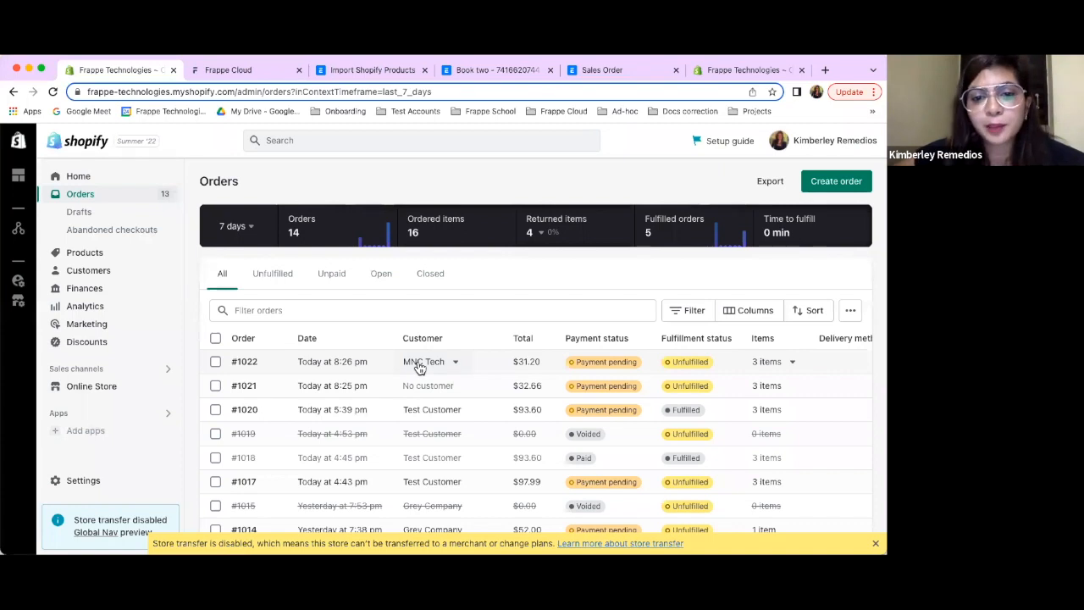
click(582, 72)
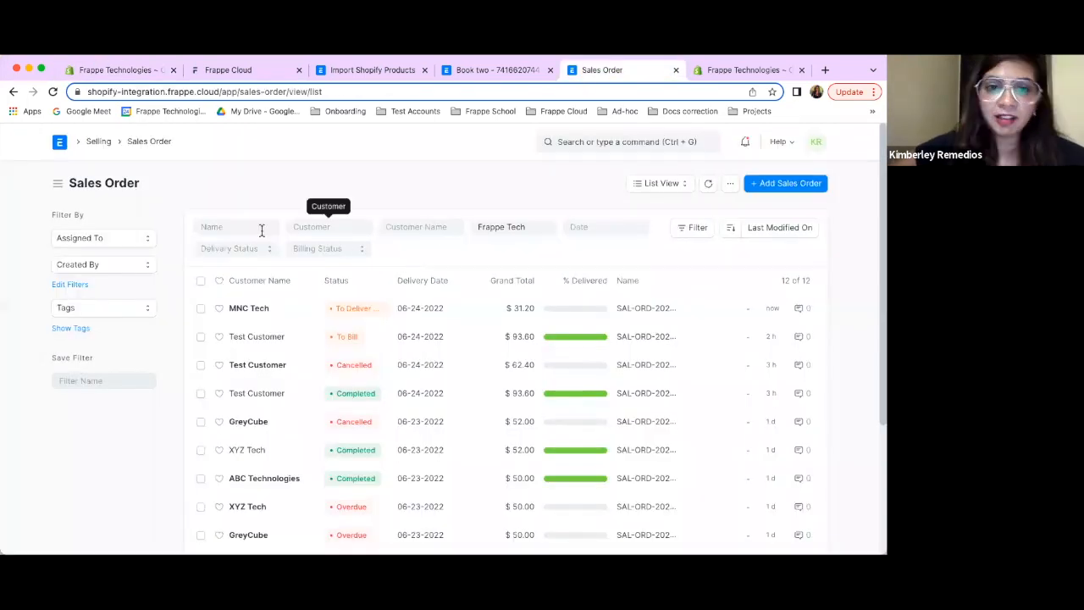
Open the MNC Tech sales order in ERPNext and check its Shopify order ID and number against the Shopify orders list
click(236, 319)
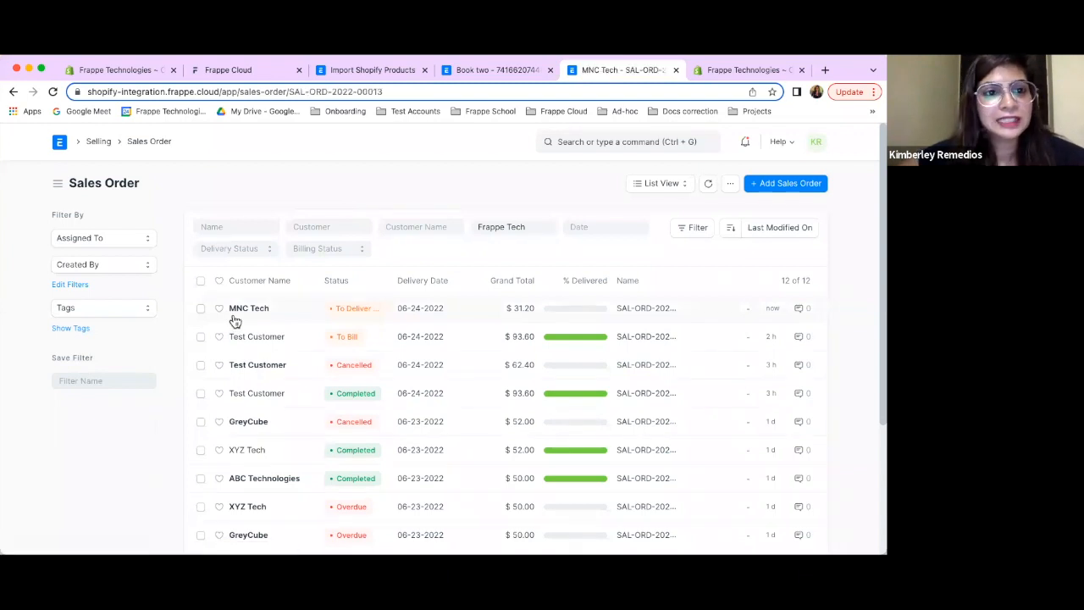
scroll(262, 428, down, 4)
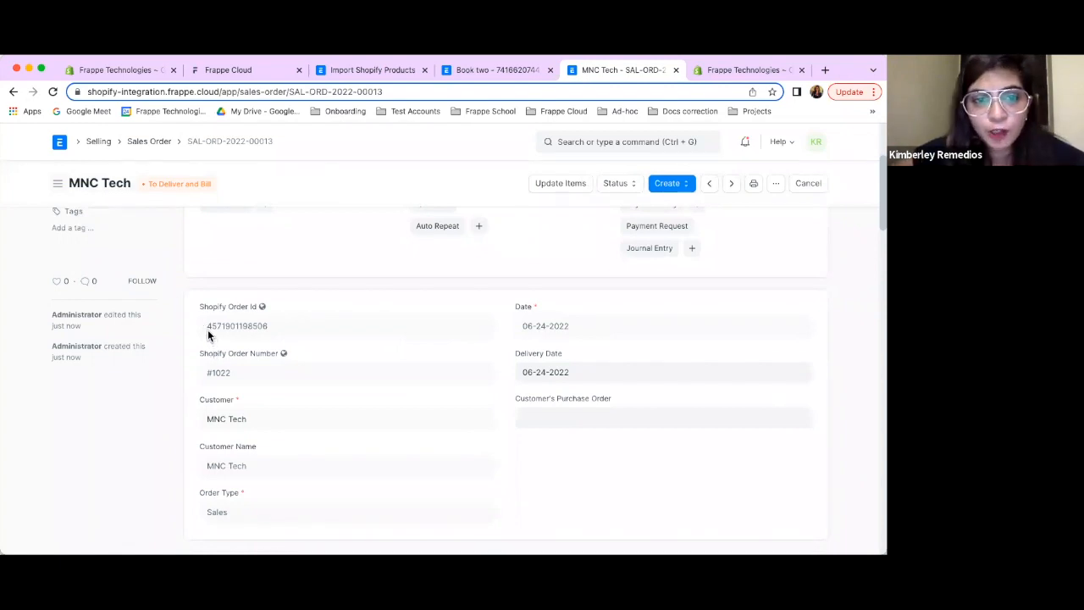
drag(210, 334, 236, 352)
click(222, 368)
scroll(222, 367, down, 1)
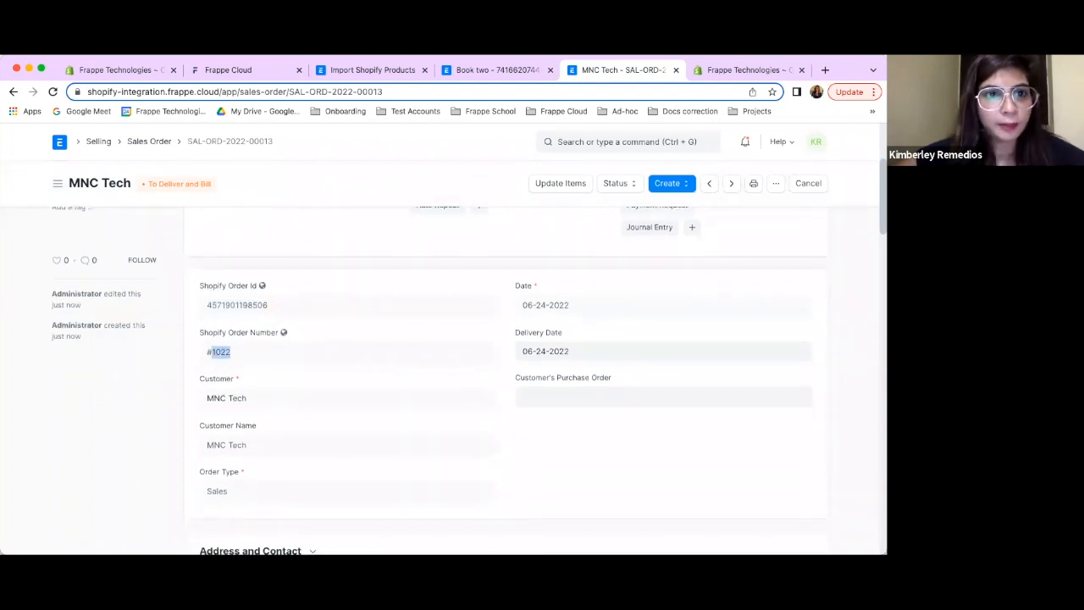
click(121, 70)
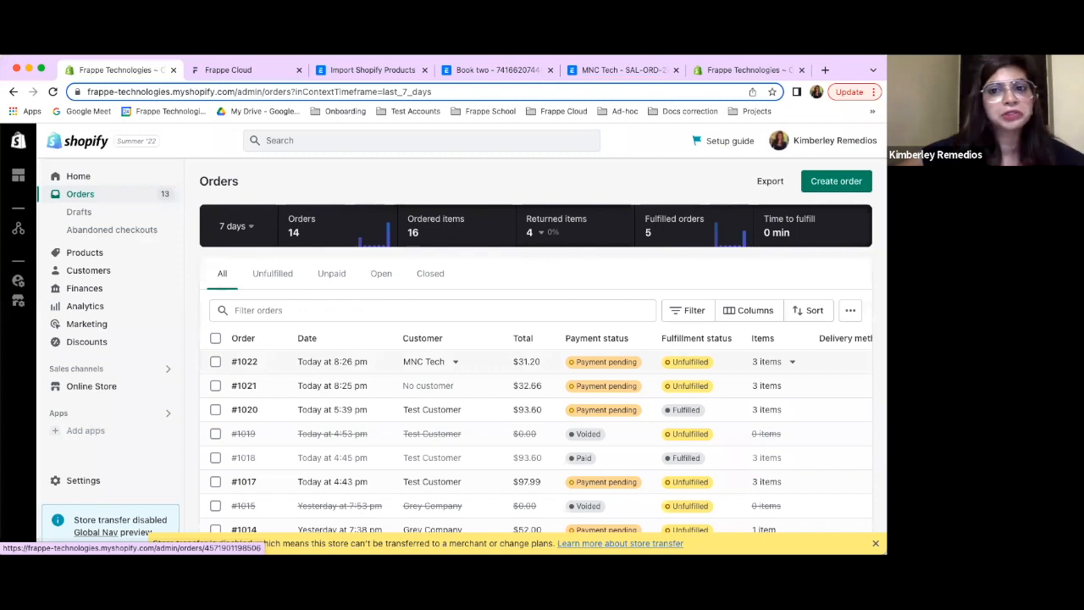
click(595, 72)
Expand the sales order's Address and Contact section and review the address details and the items table
scroll(291, 362, down, 1)
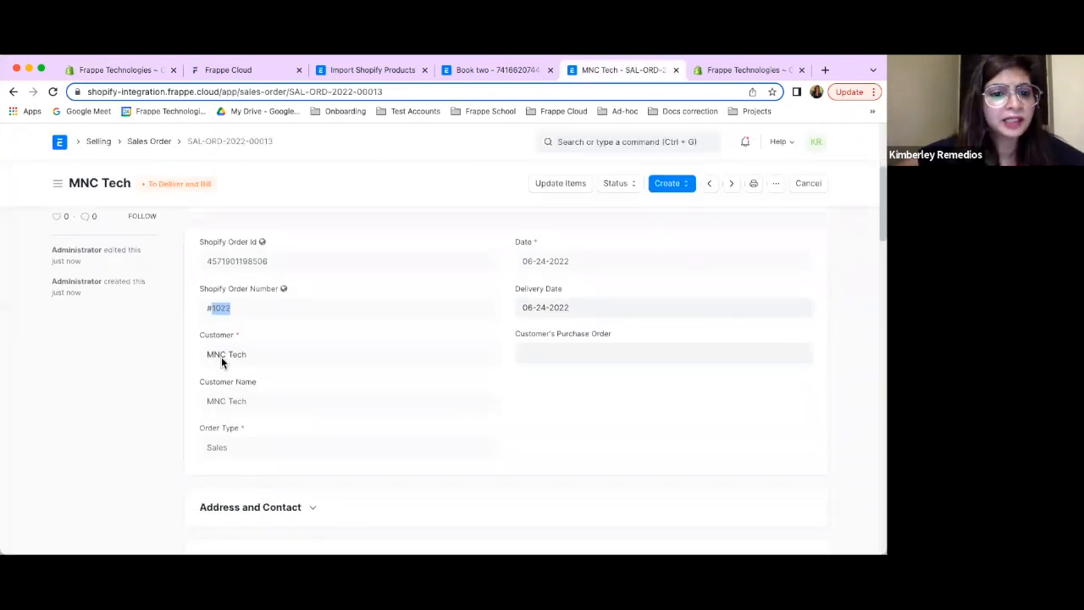
scroll(406, 316, down, 2)
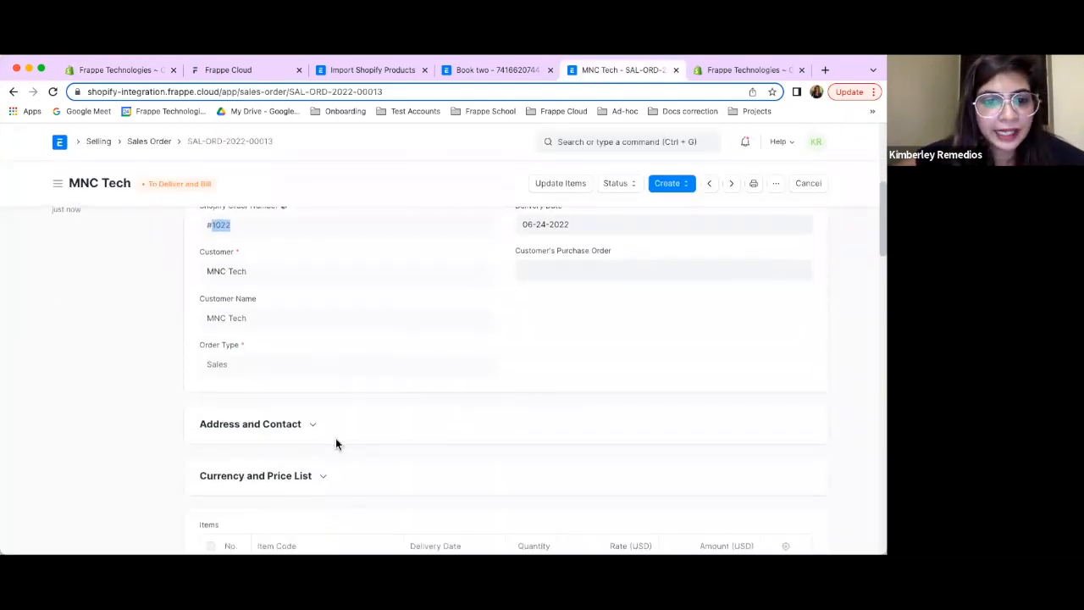
scroll(267, 315, down, 3)
click(261, 302)
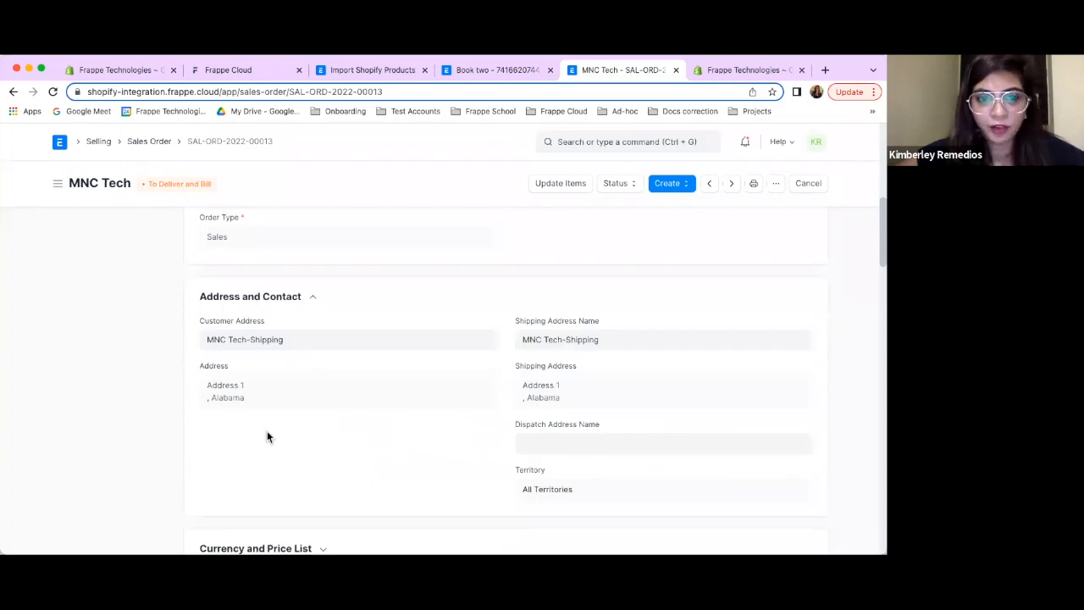
scroll(268, 472, down, 6)
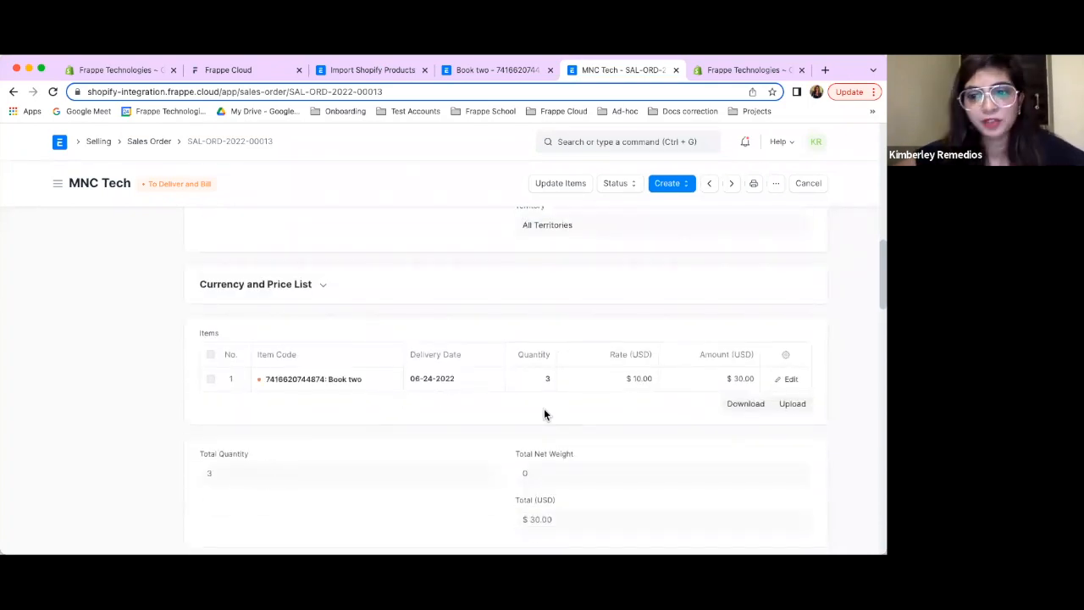
scroll(378, 364, up, 10)
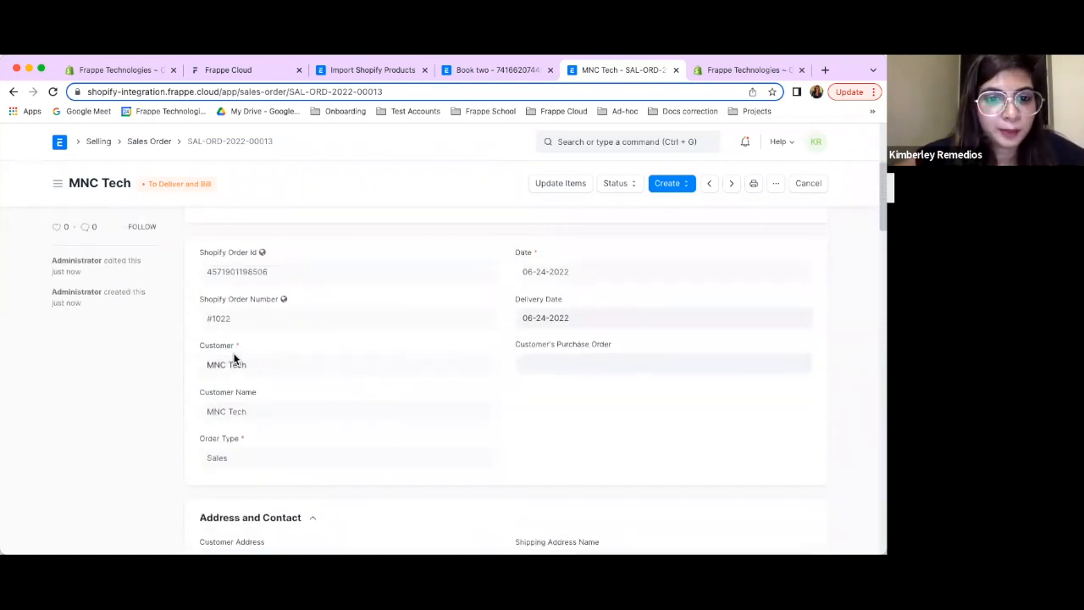
Open the MNC Tech customer record from the sales order and examine its customer group, territory and addresses
click(226, 369)
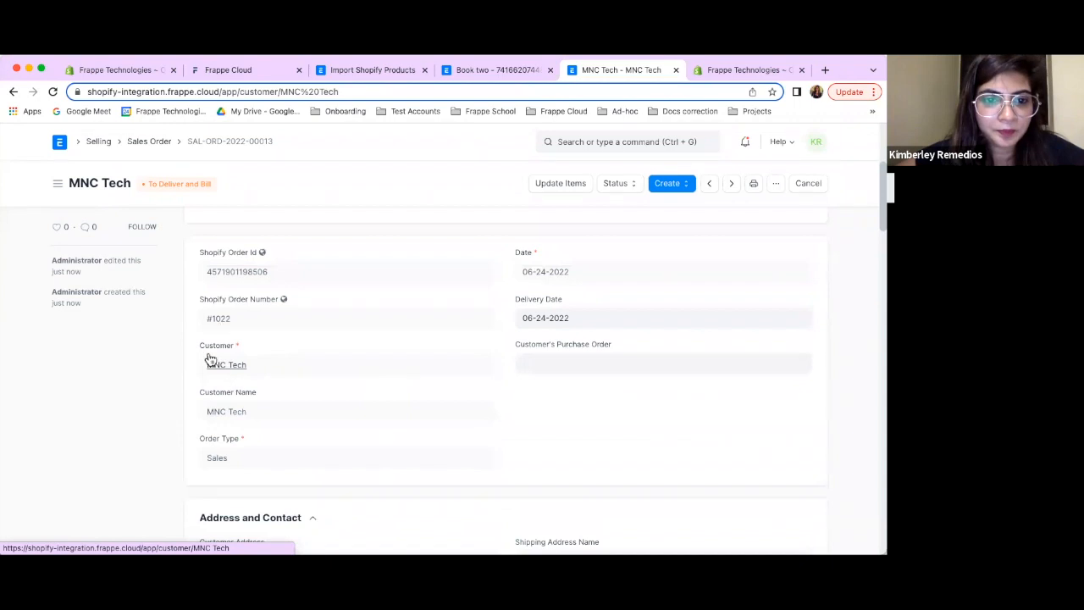
scroll(230, 386, down, 10)
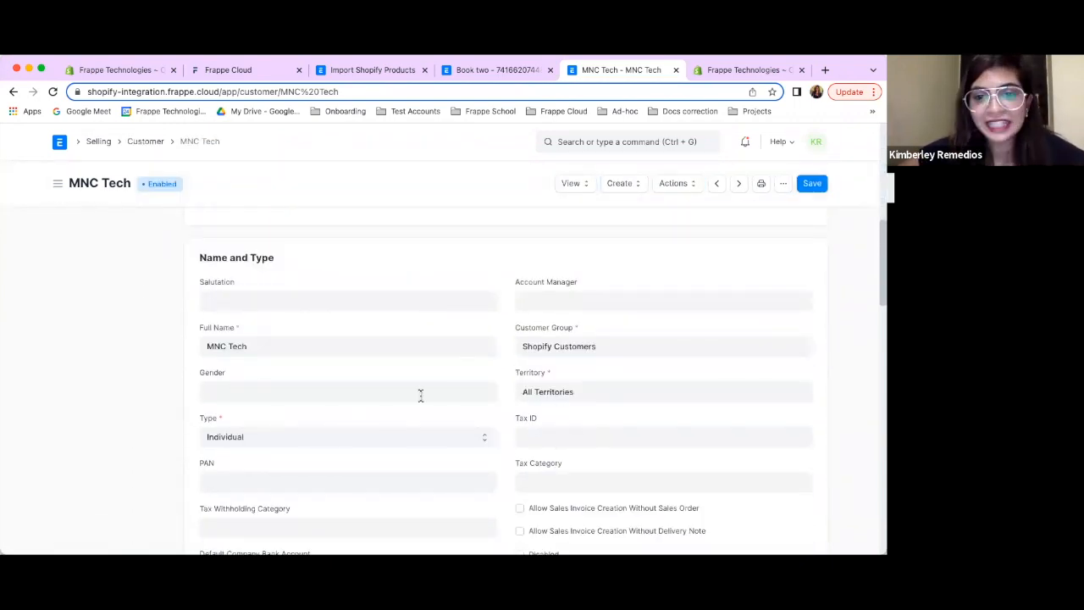
scroll(420, 396, down, 1)
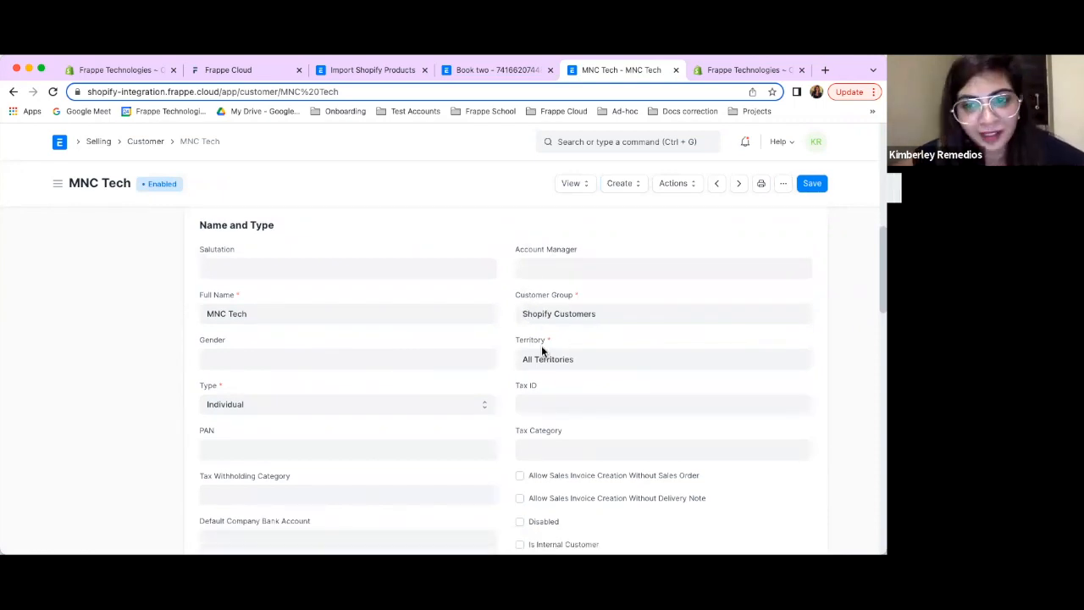
scroll(508, 364, down, 10)
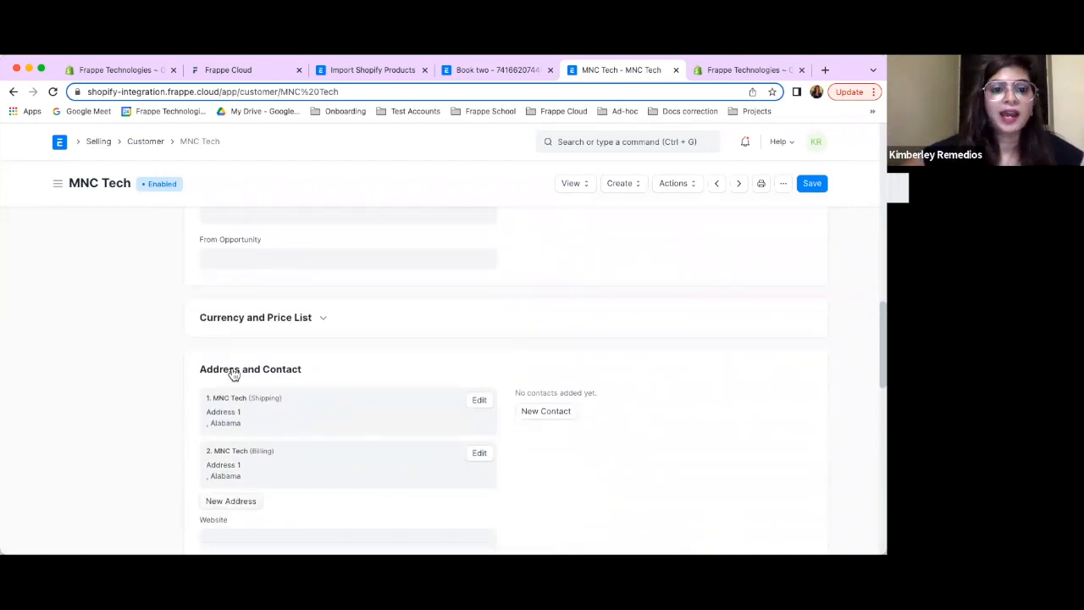
scroll(227, 420, up, 10)
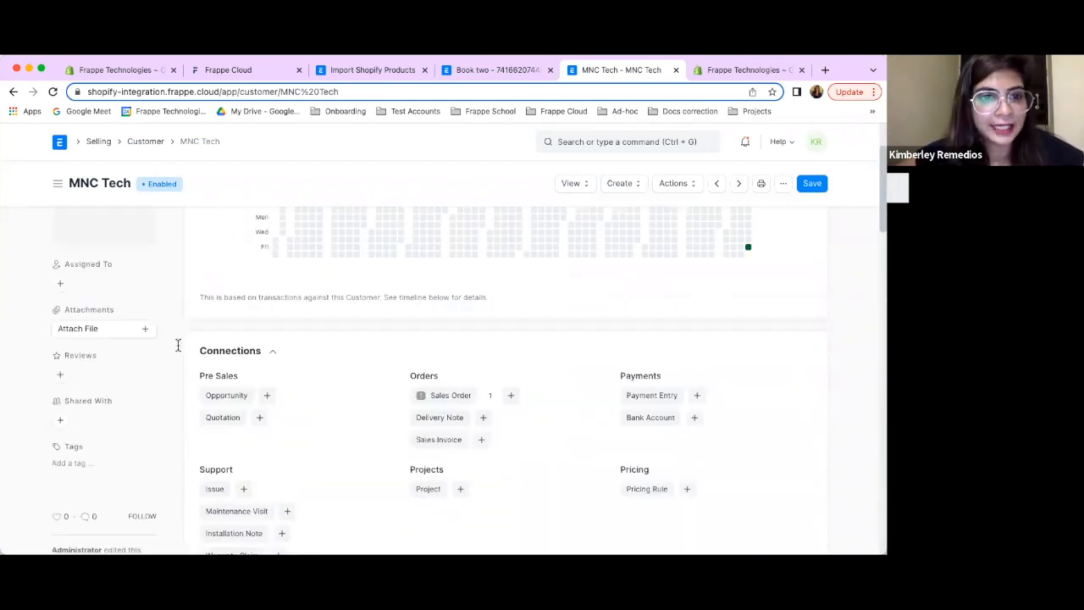
Go back to the sales order, then switch to Shopify and open the MNC Tech order
click(12, 91)
click(104, 74)
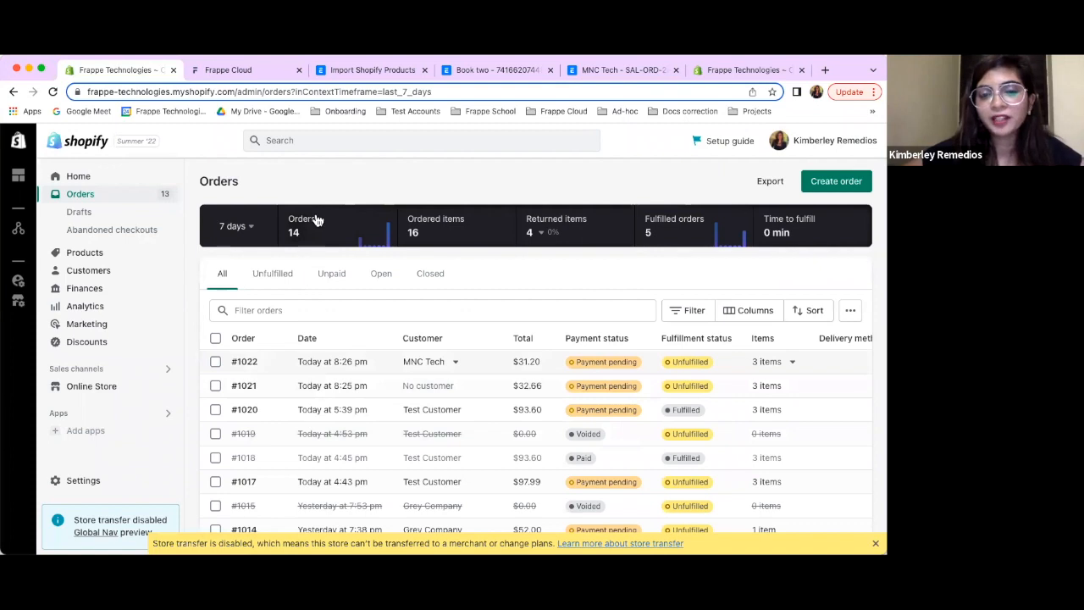
click(253, 372)
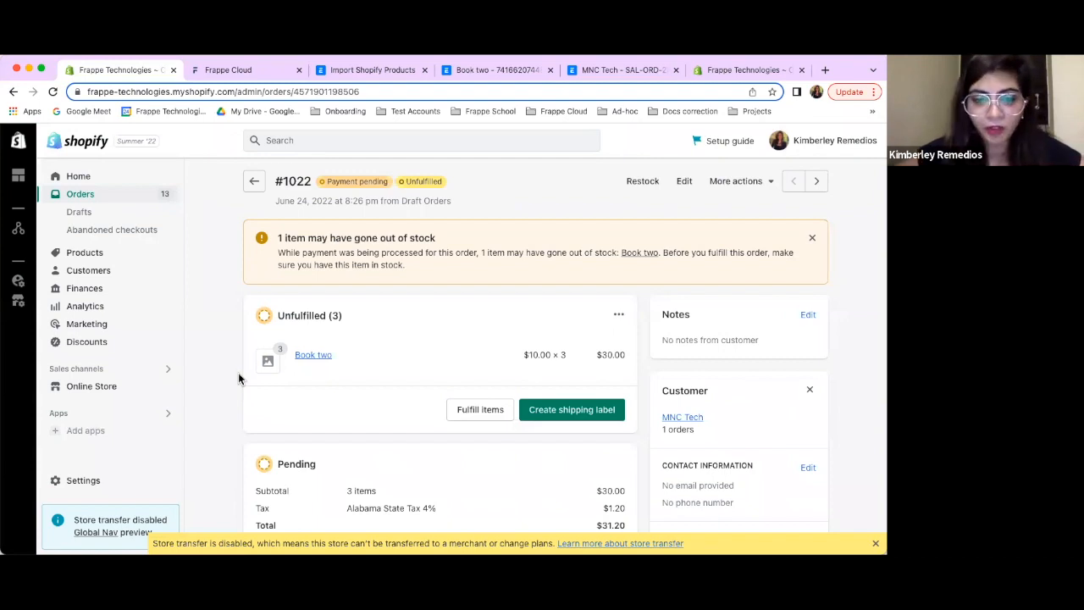
scroll(265, 416, down, 1)
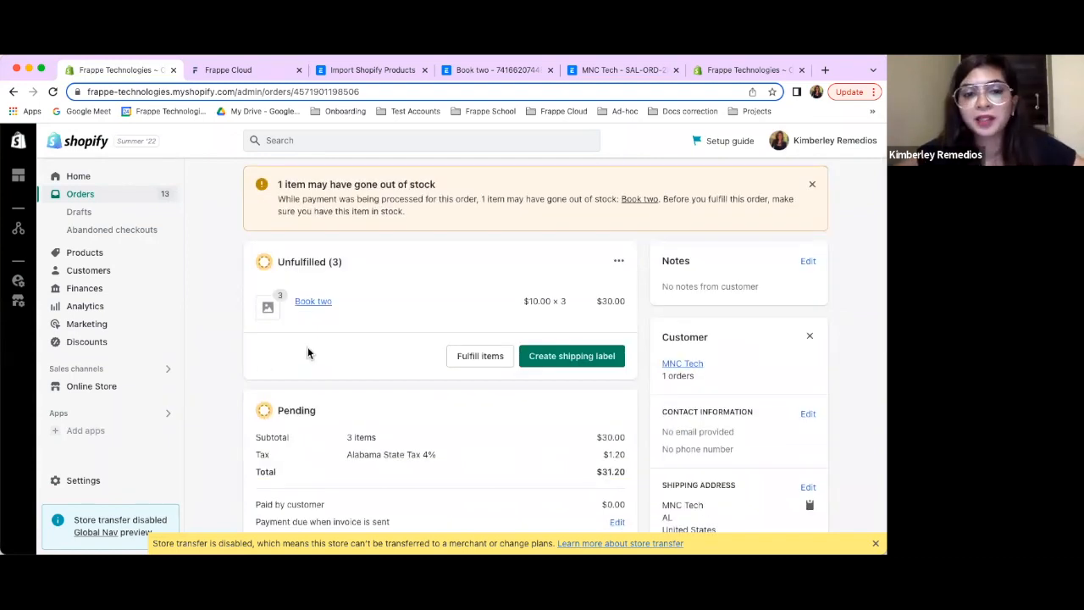
Fulfill all 3 units of Book two on Shopify order #1022 and review the fulfilled order
scroll(307, 352, up, 1)
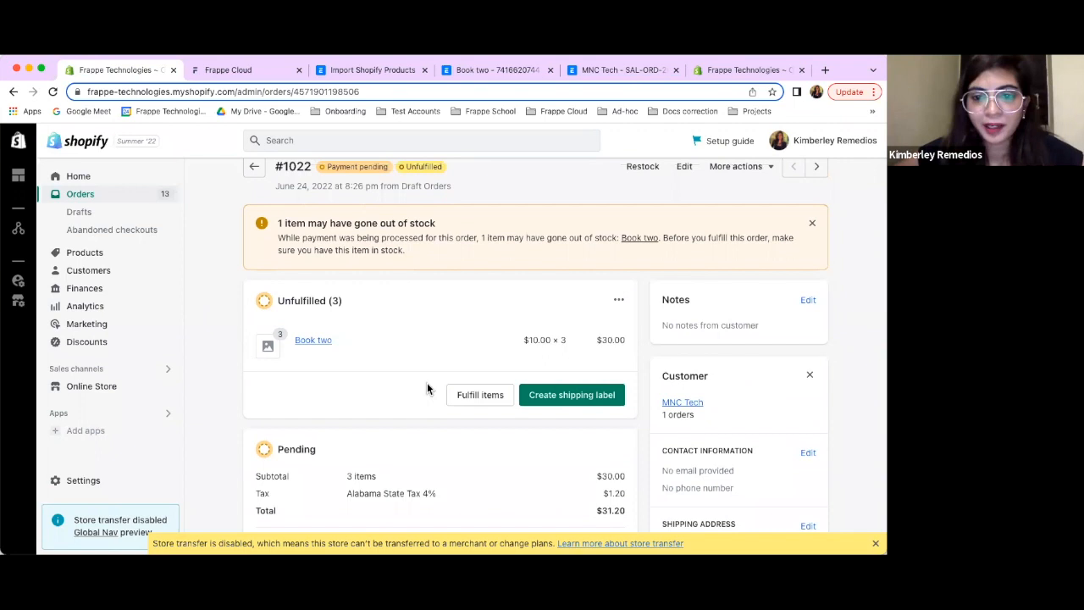
click(468, 396)
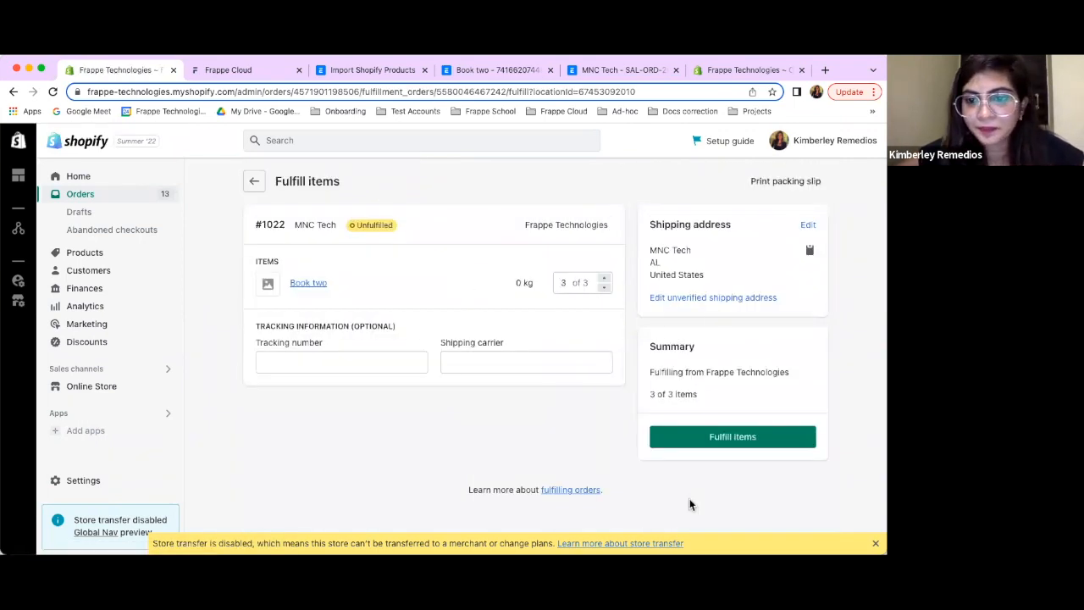
click(695, 437)
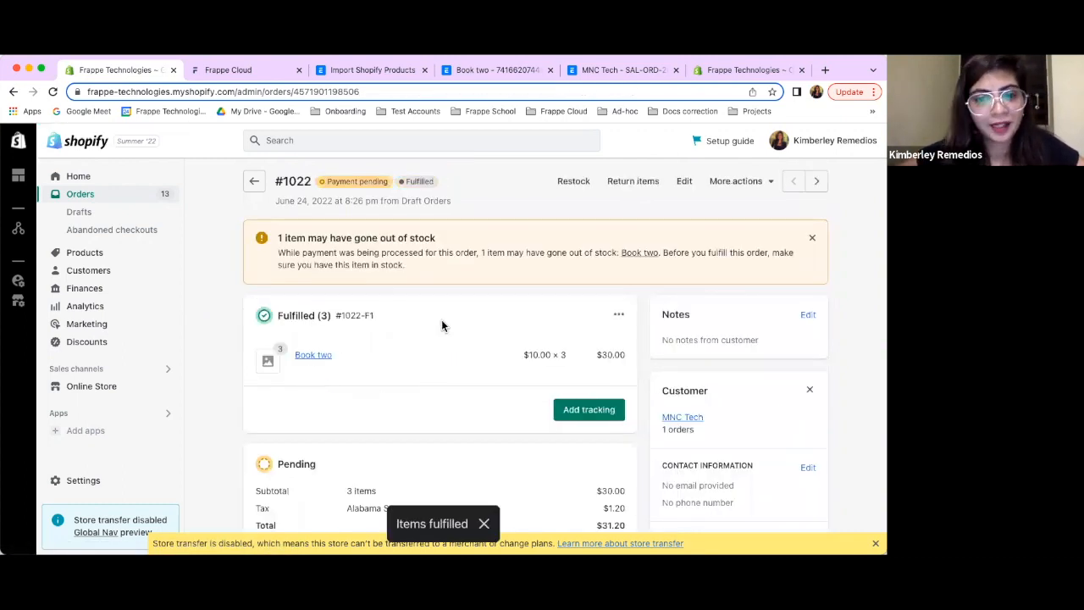
scroll(359, 387, down, 2)
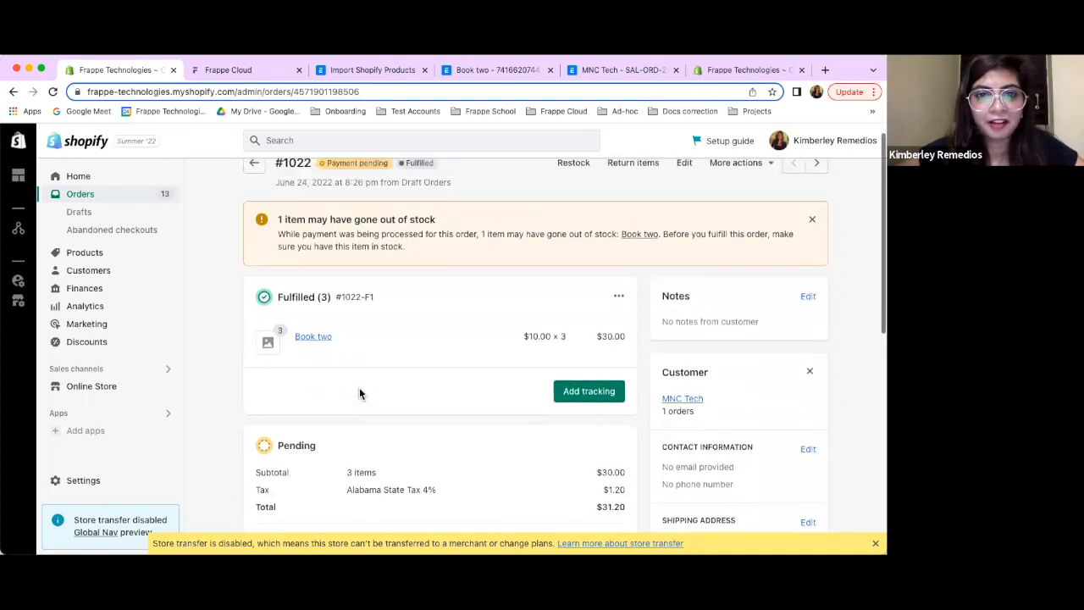
scroll(364, 303, down, 3)
scroll(364, 303, up, 5)
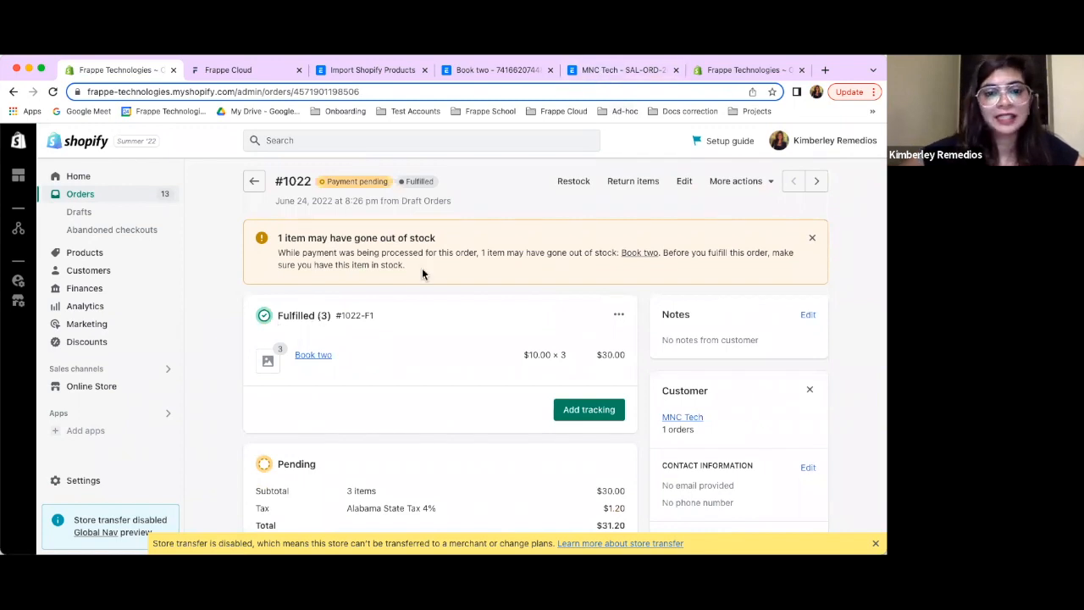
Switch to the MNC Tech sales order in ERPNext, reload it and check its Connections for linked fulfillment documents
click(595, 70)
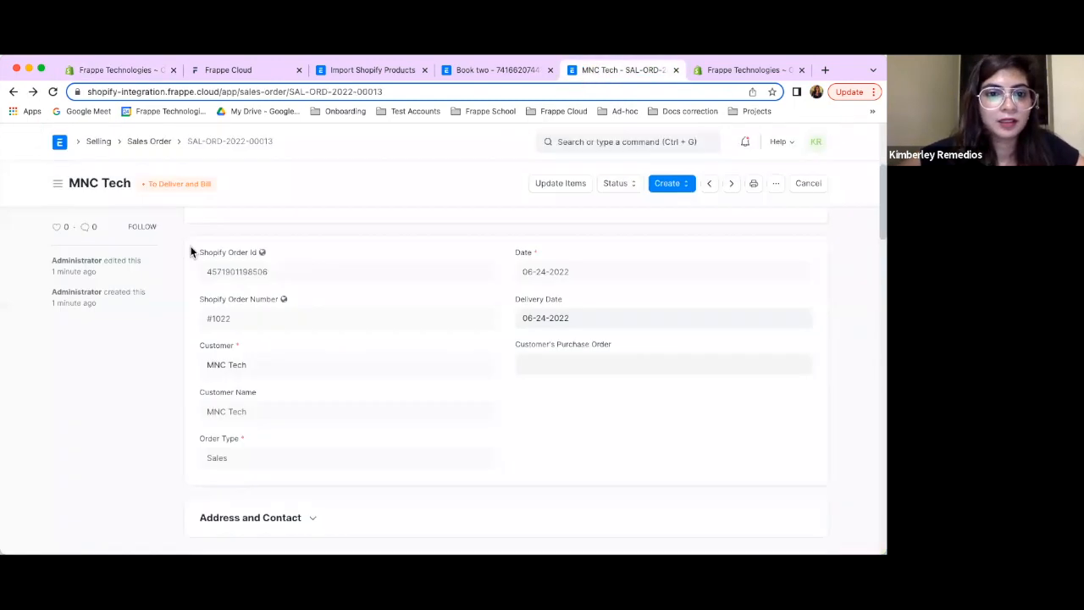
scroll(166, 329, up, 3)
click(55, 94)
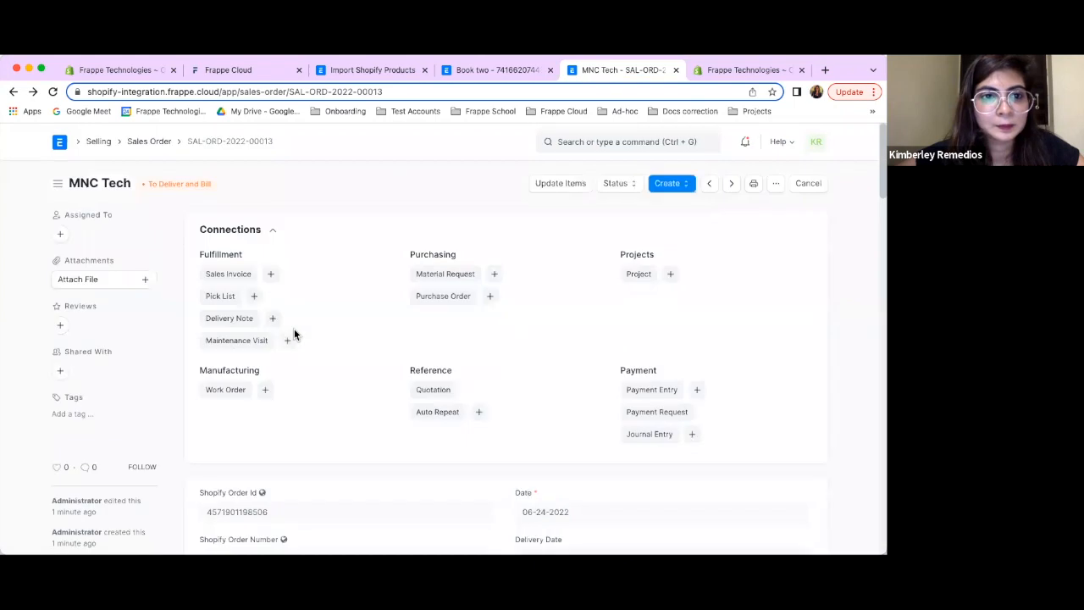
click(52, 91)
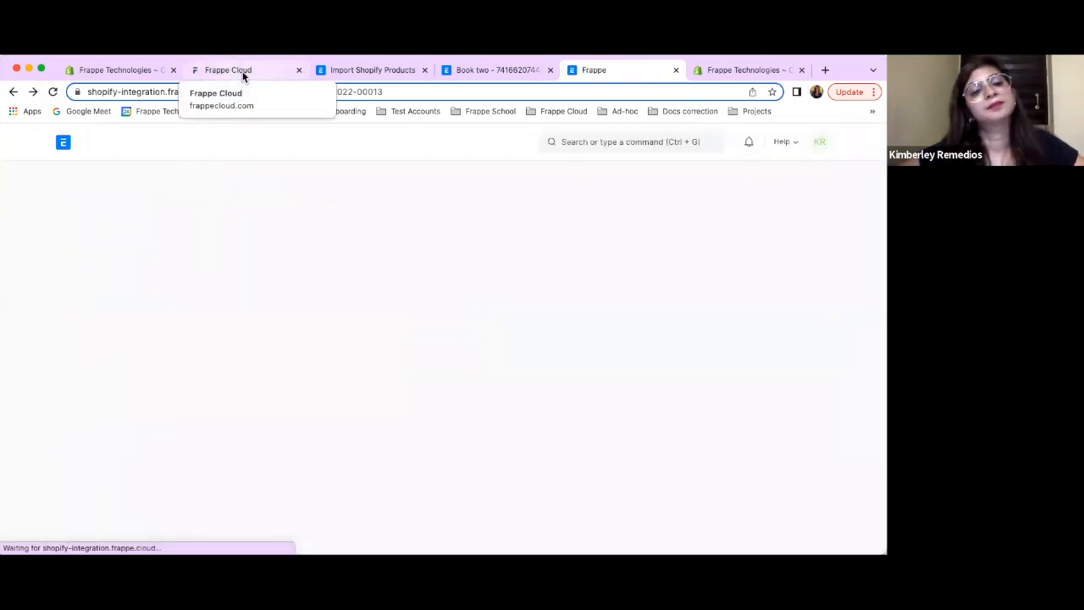
Return to Shopify and review the payment and fulfillment statuses in the orders list
click(94, 70)
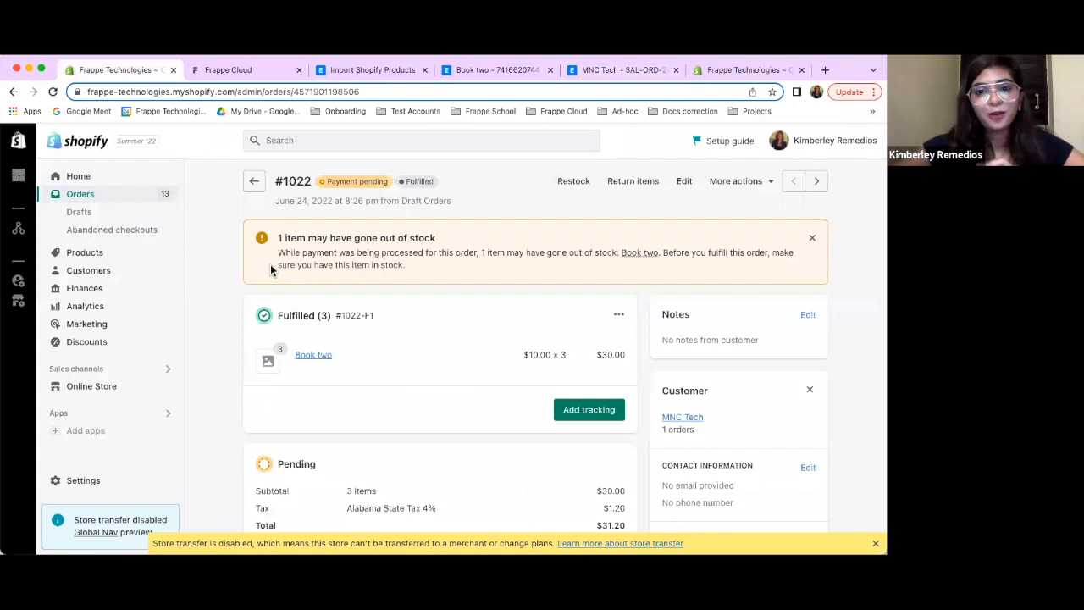
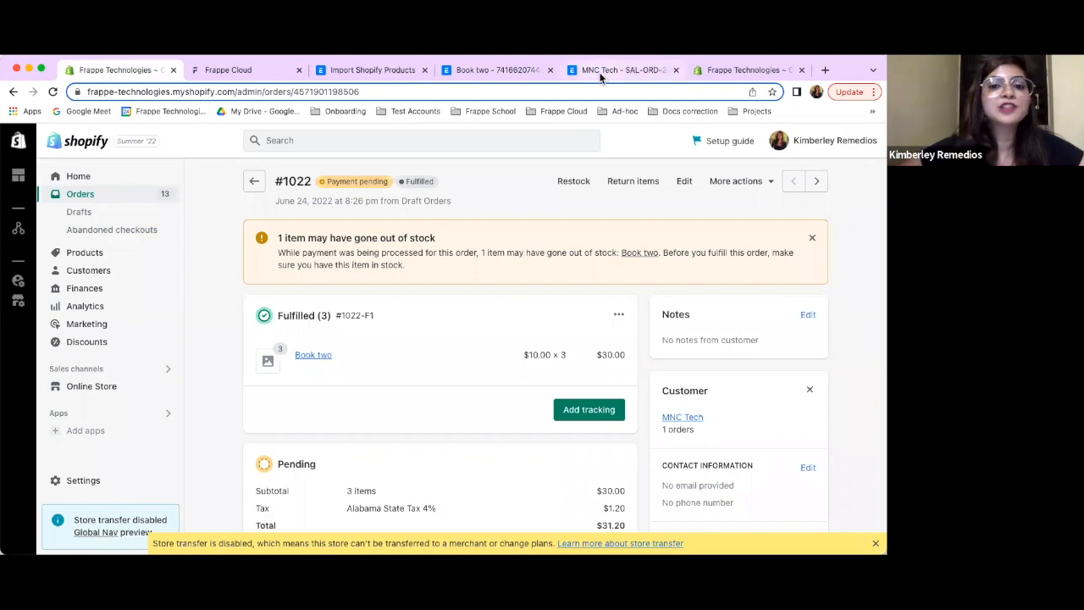
click(113, 201)
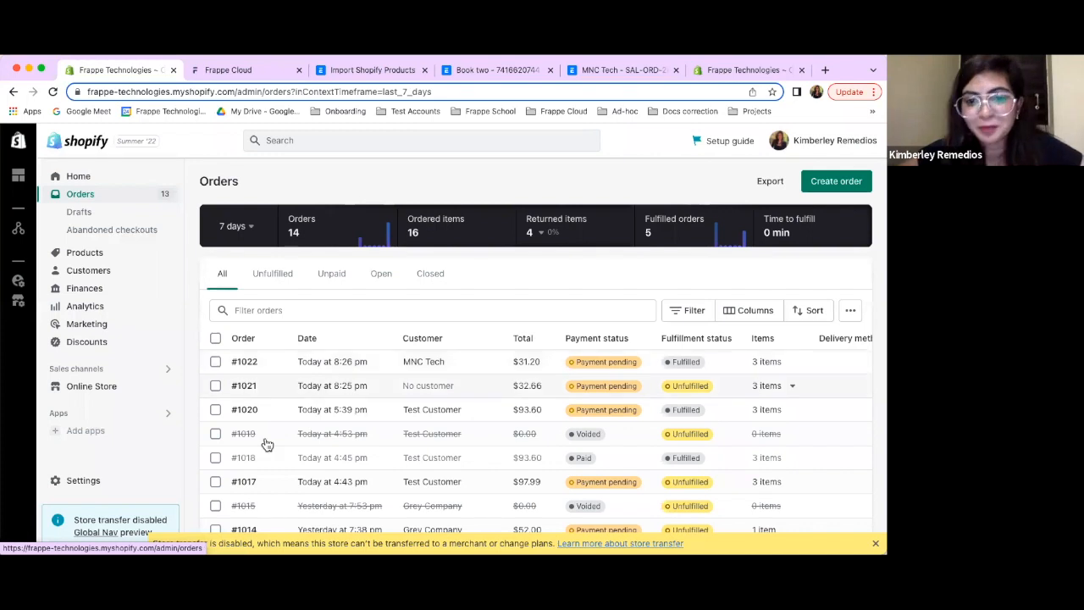
scroll(267, 445, down, 1)
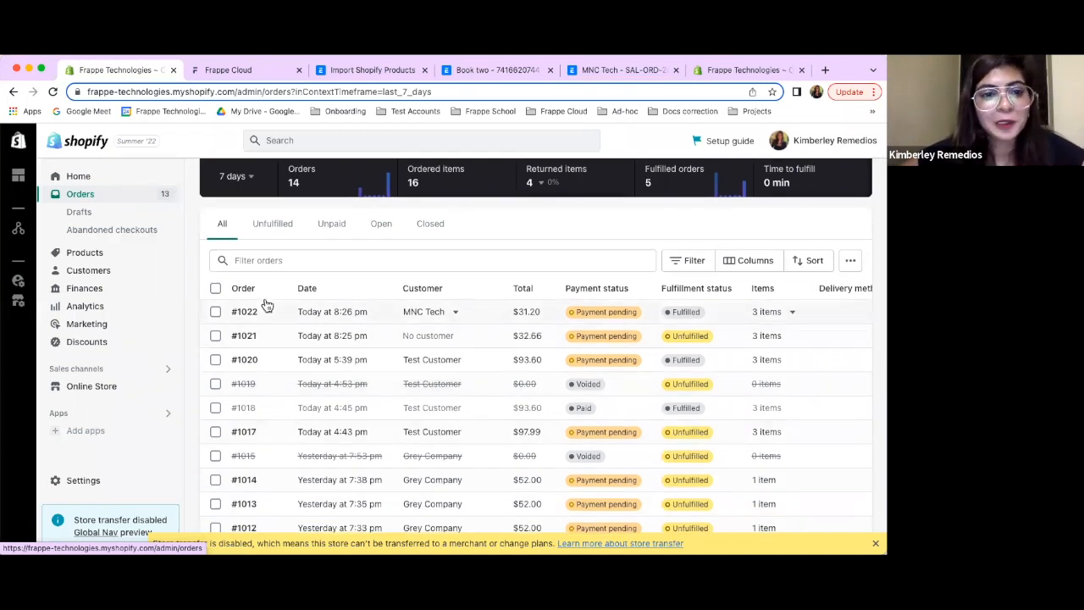
scroll(267, 305, up, 1)
Open the Book product in Shopify, set its price to $10 and save it
click(78, 254)
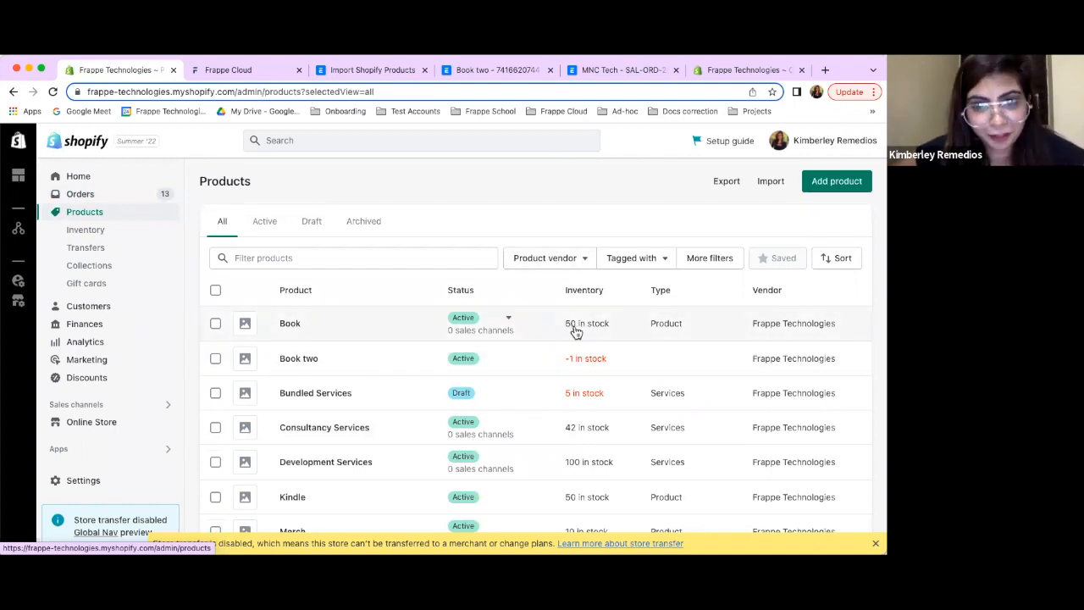
click(288, 325)
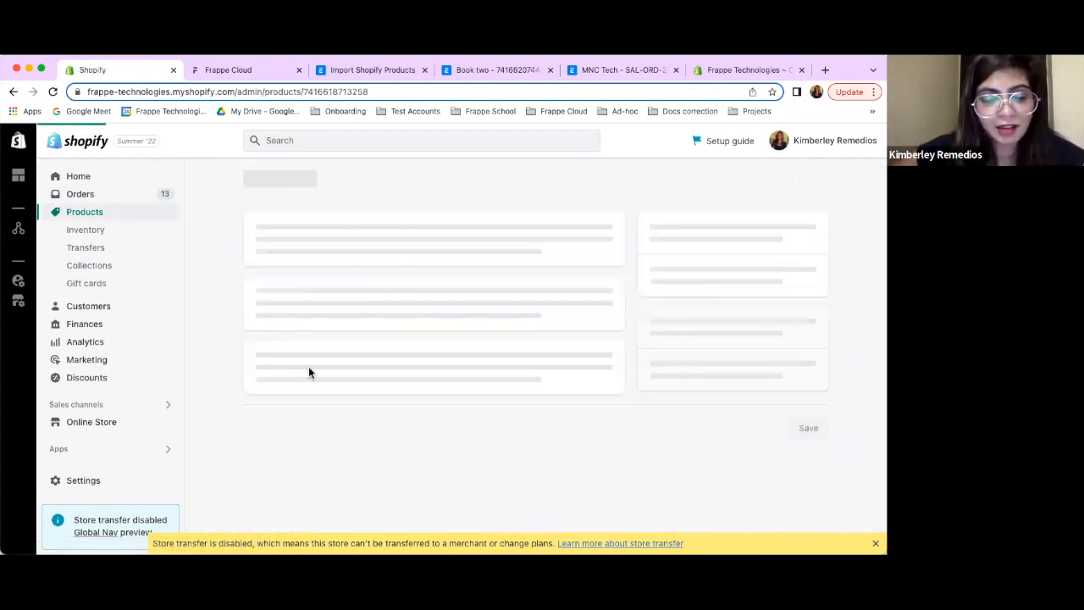
scroll(382, 338, down, 1)
scroll(381, 338, down, 4)
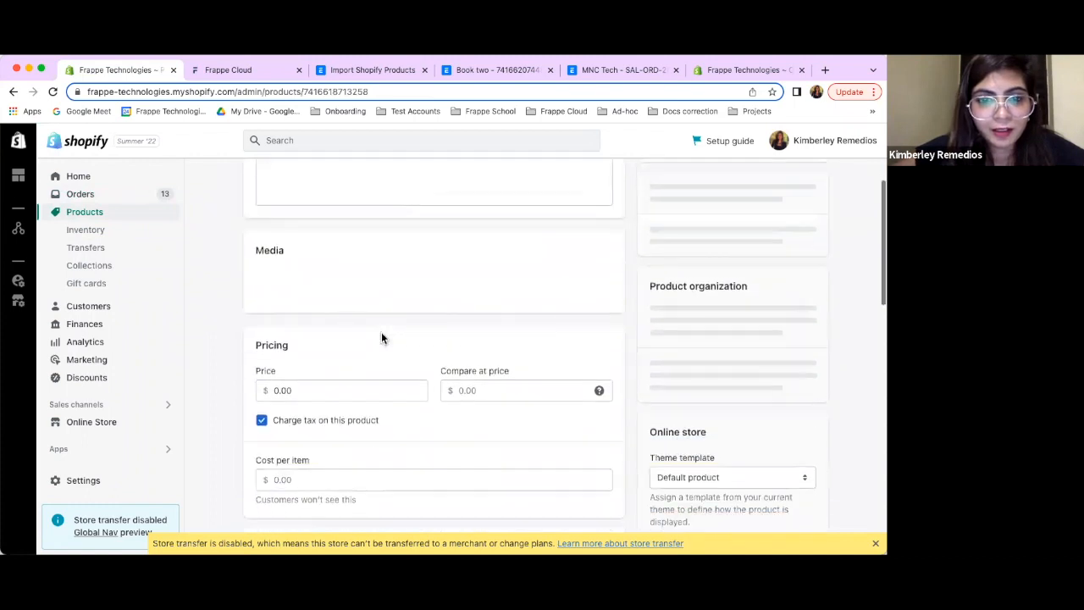
click(308, 386)
key(BackSpace)
key(BackSpace)
key(BackSpace)
key(BackSpace)
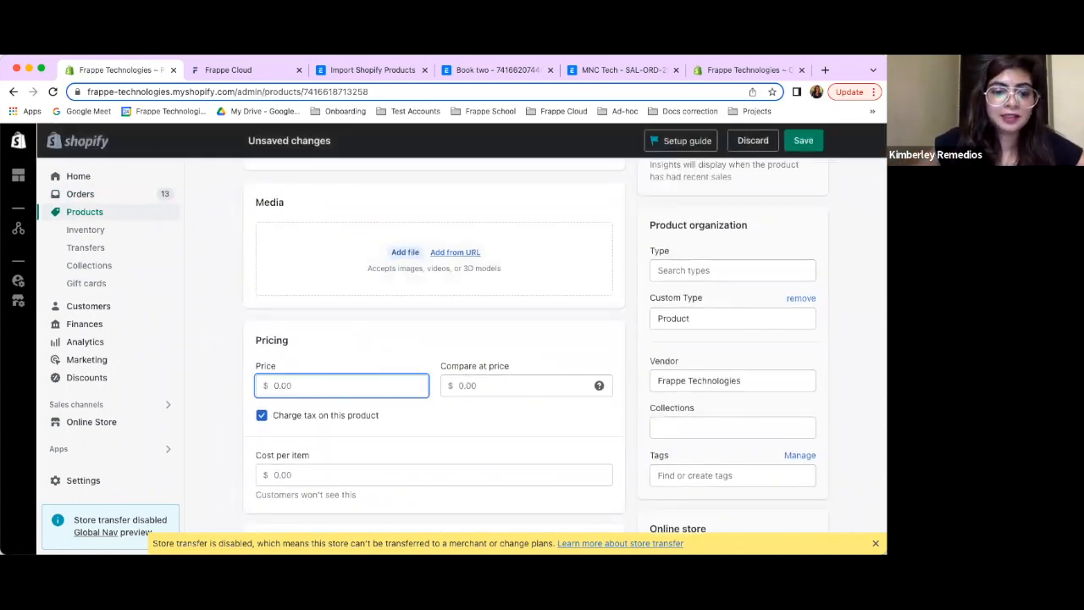
text(10)
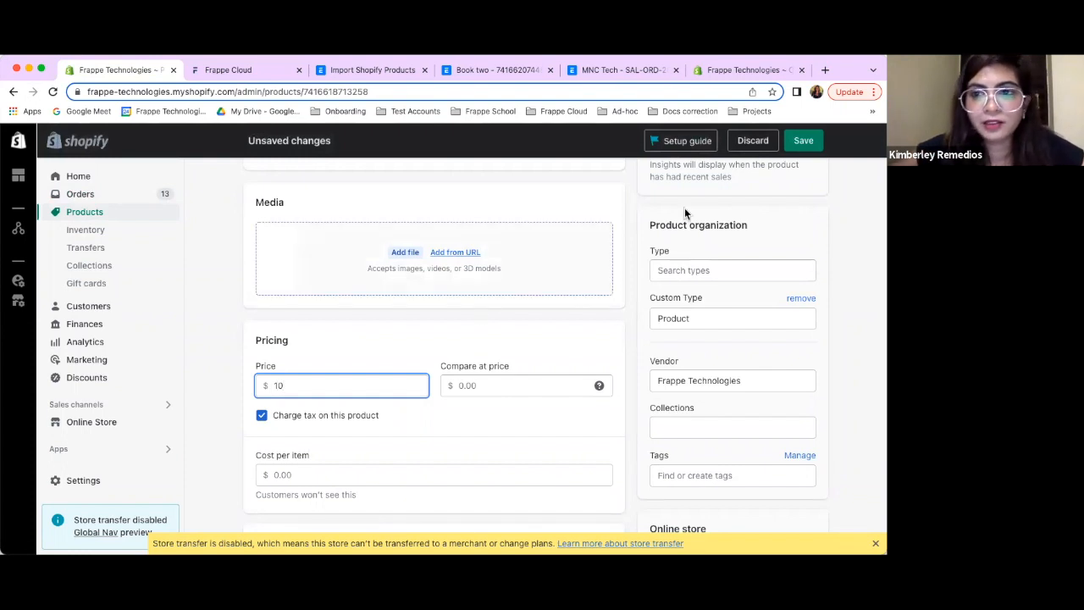
click(804, 144)
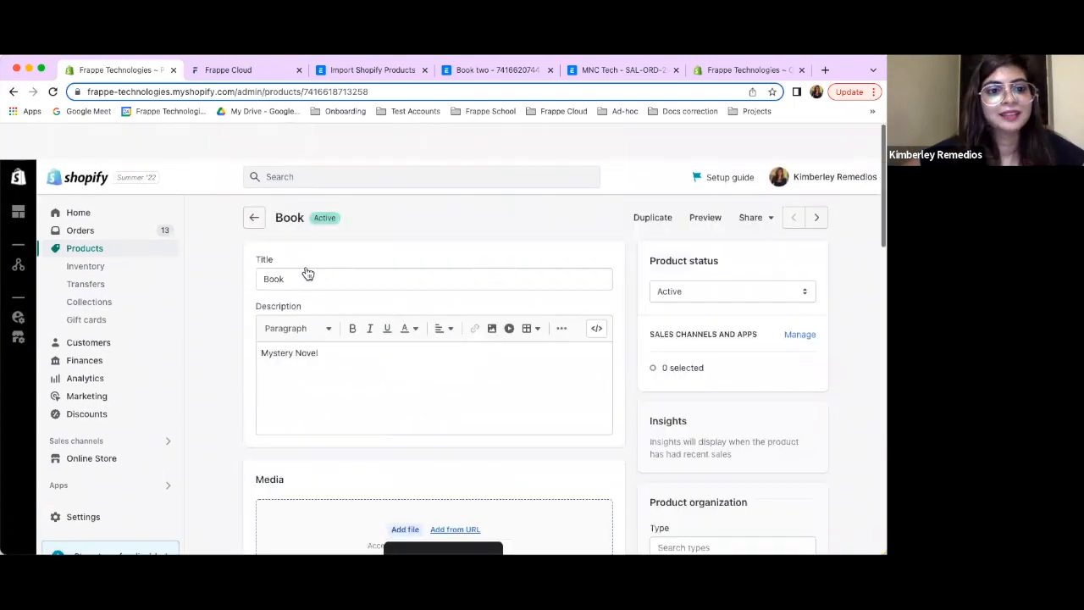
Start a new Shopify order and add the Book product with a quantity of 2
click(121, 196)
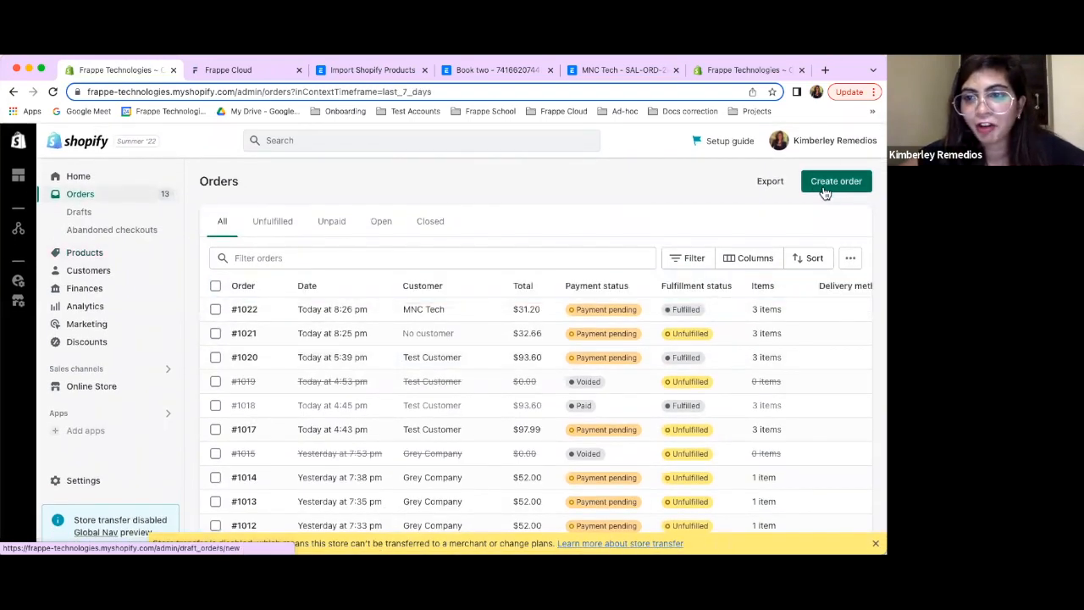
click(822, 186)
click(314, 257)
text(book)
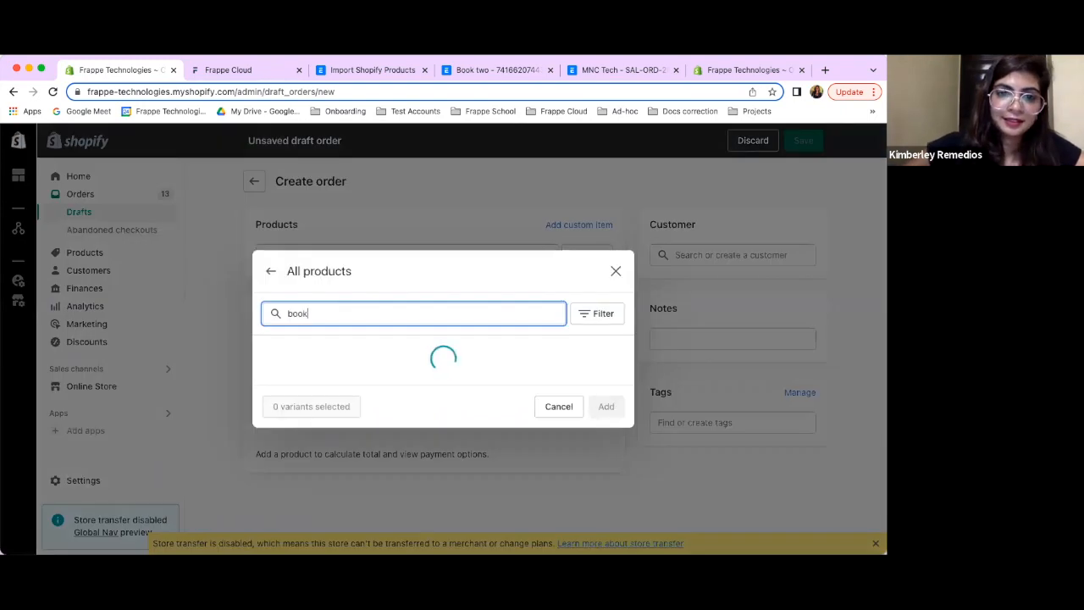
click(269, 338)
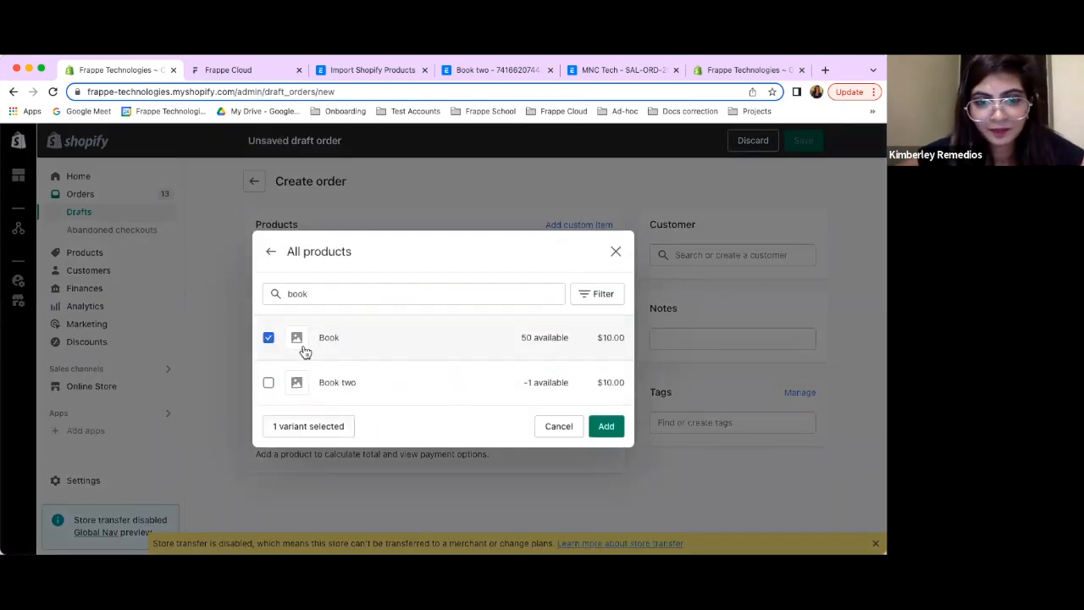
click(603, 426)
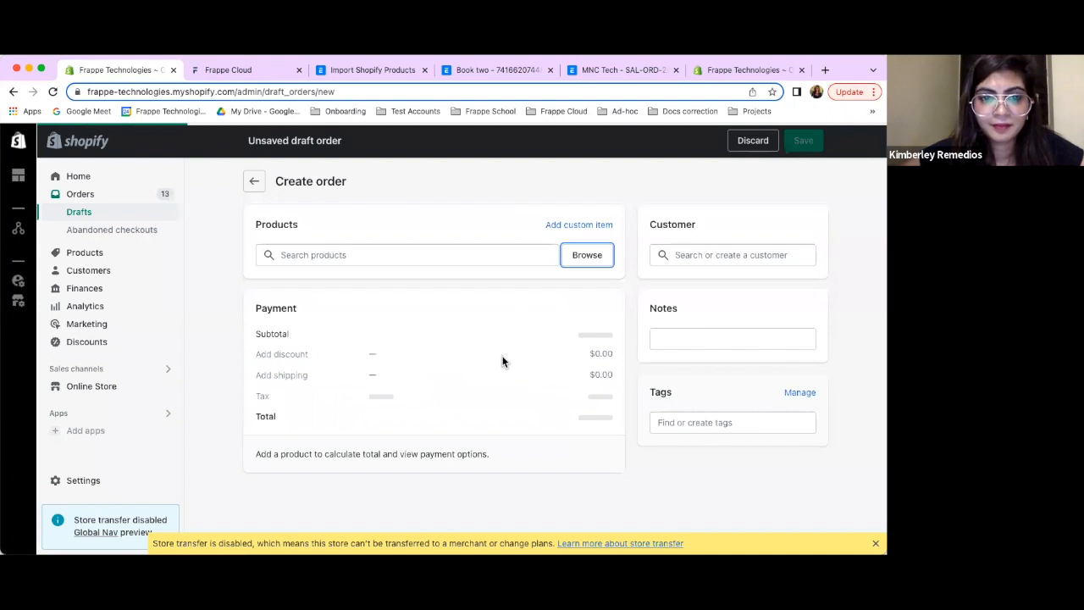
click(541, 322)
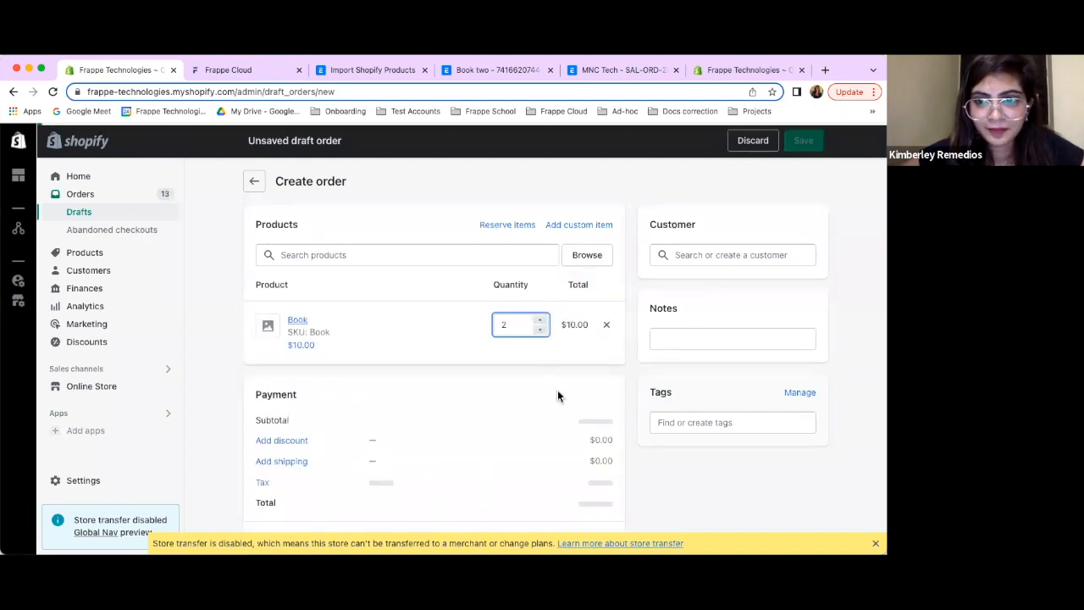
Try to create the order for customer MNC Tech with payment due later, and dismiss the unsaved-changes dialog
click(694, 254)
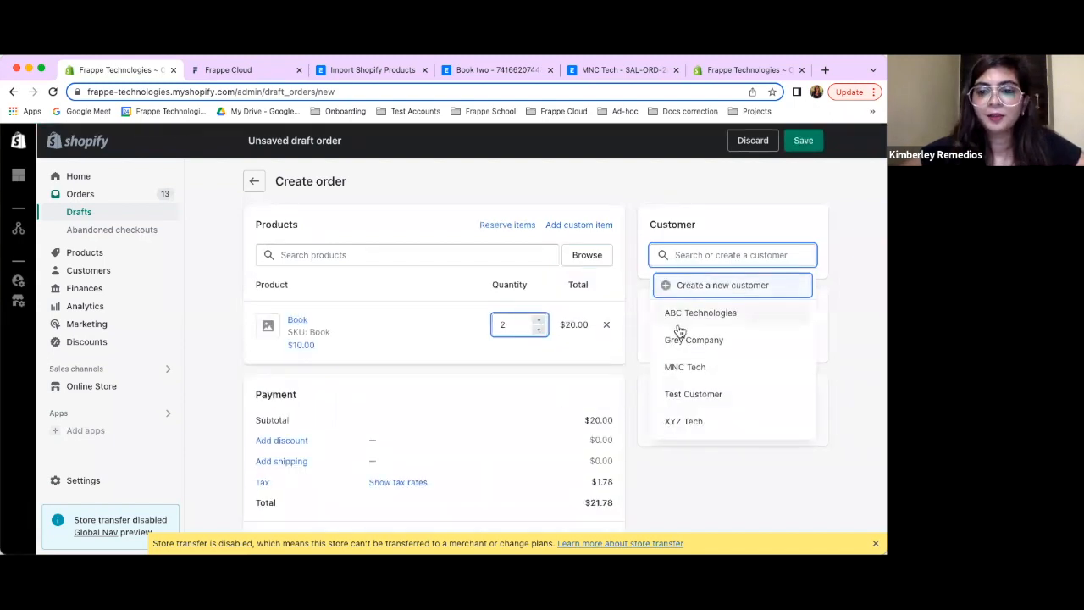
click(678, 374)
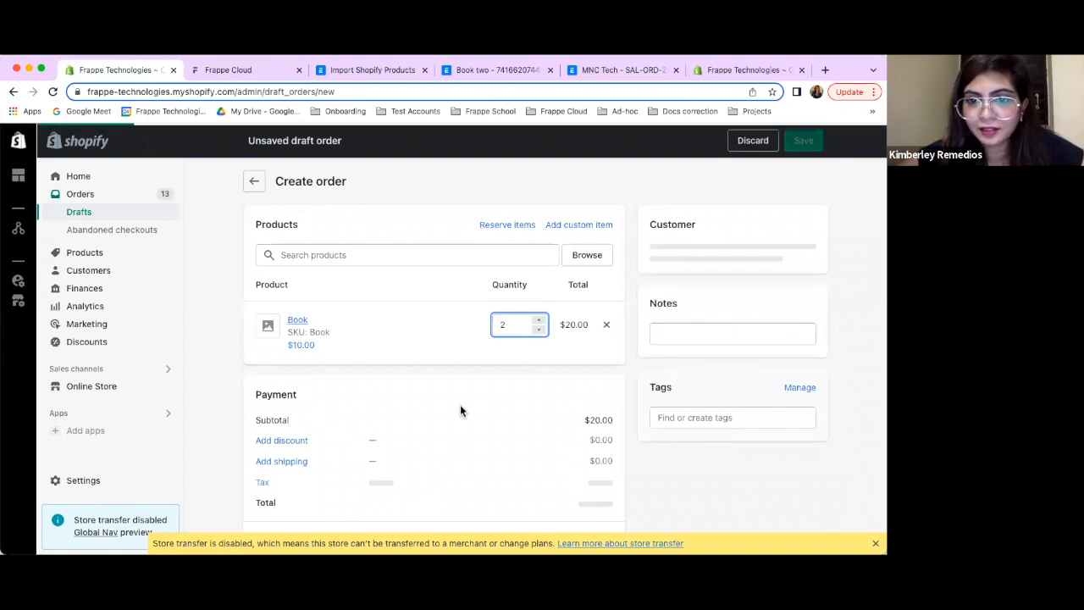
scroll(460, 407, down, 1)
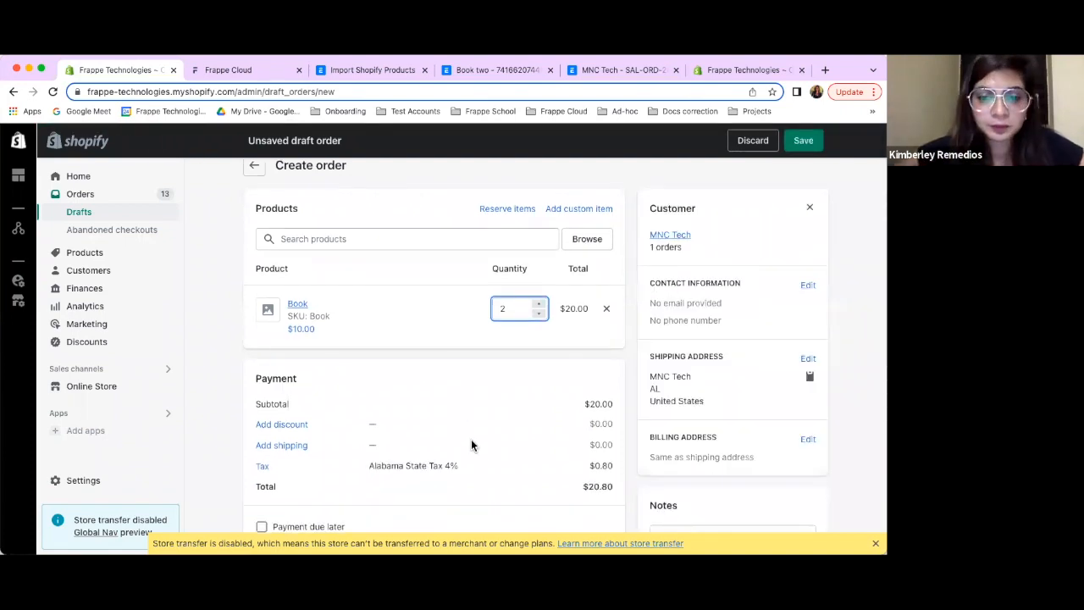
scroll(471, 439, down, 3)
click(261, 427)
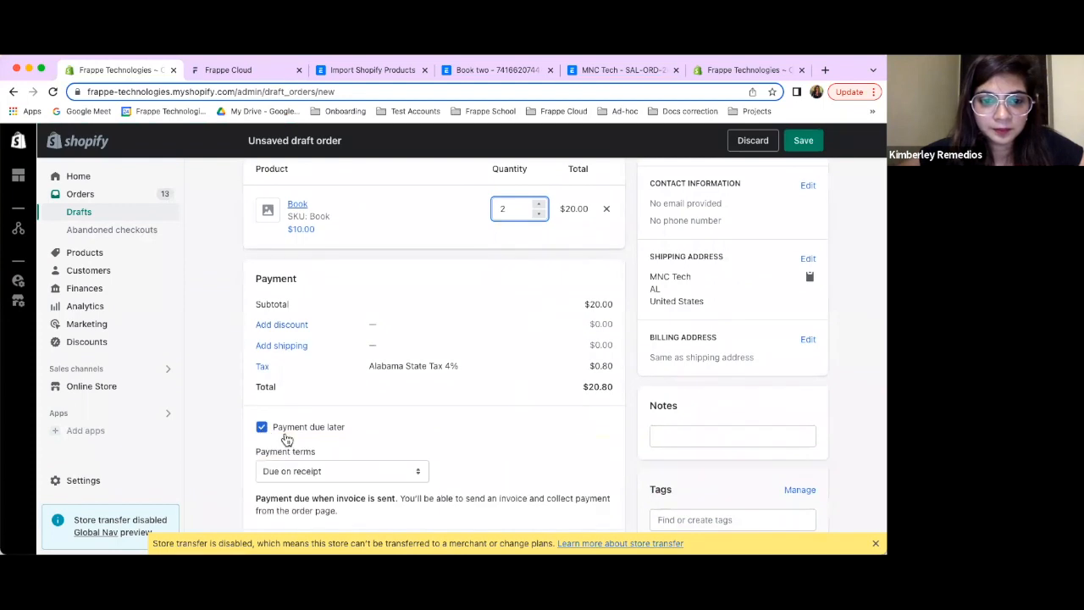
scroll(507, 461, down, 2)
click(570, 471)
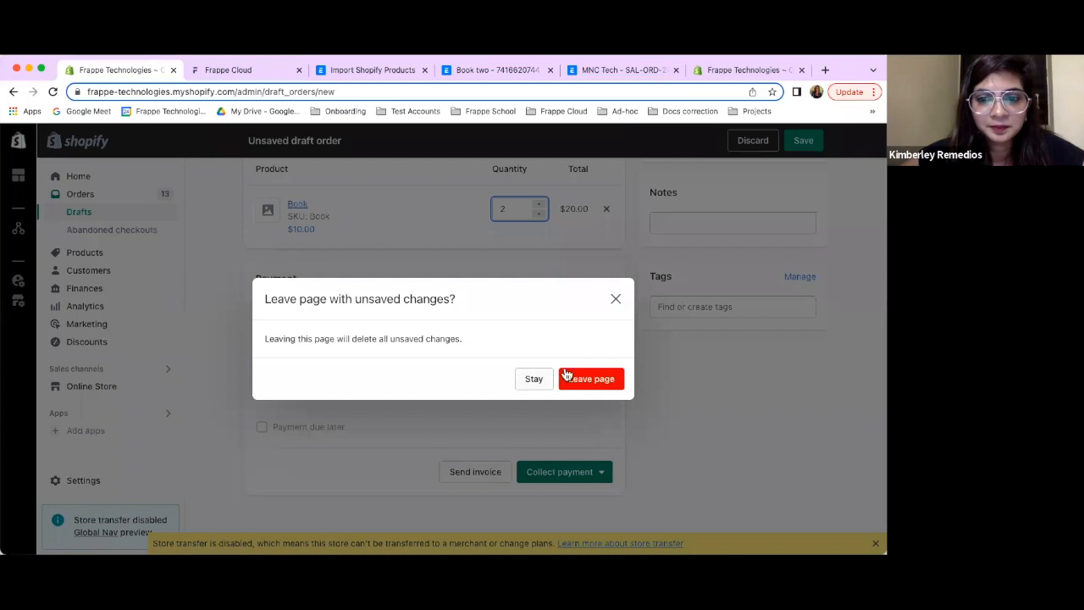
click(615, 299)
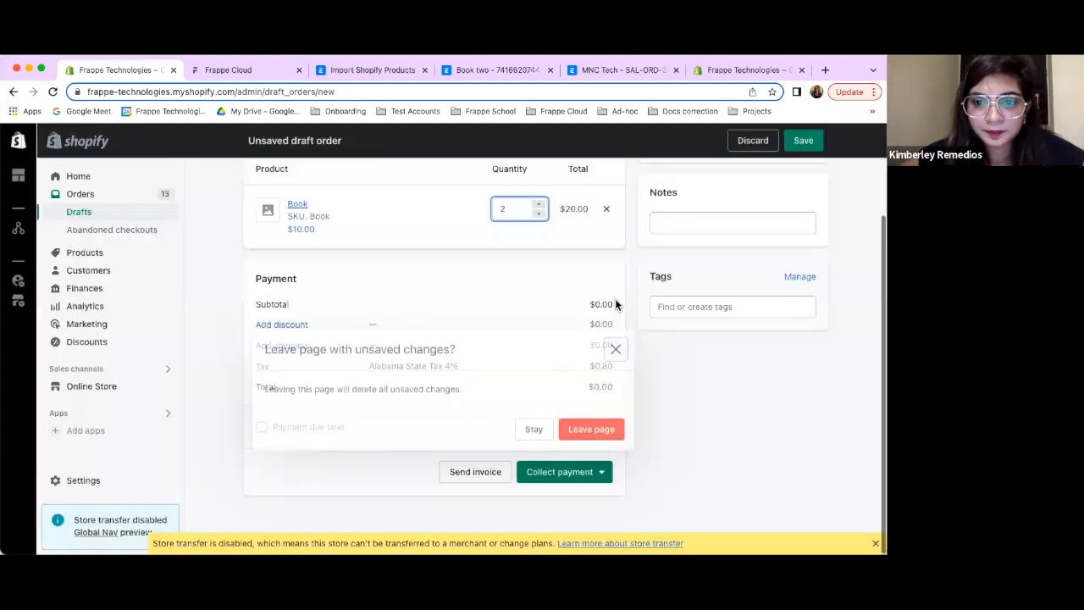
Reselect MNC Tech and payment due later on the draft, retry creating the order, and stay on the page
click(683, 261)
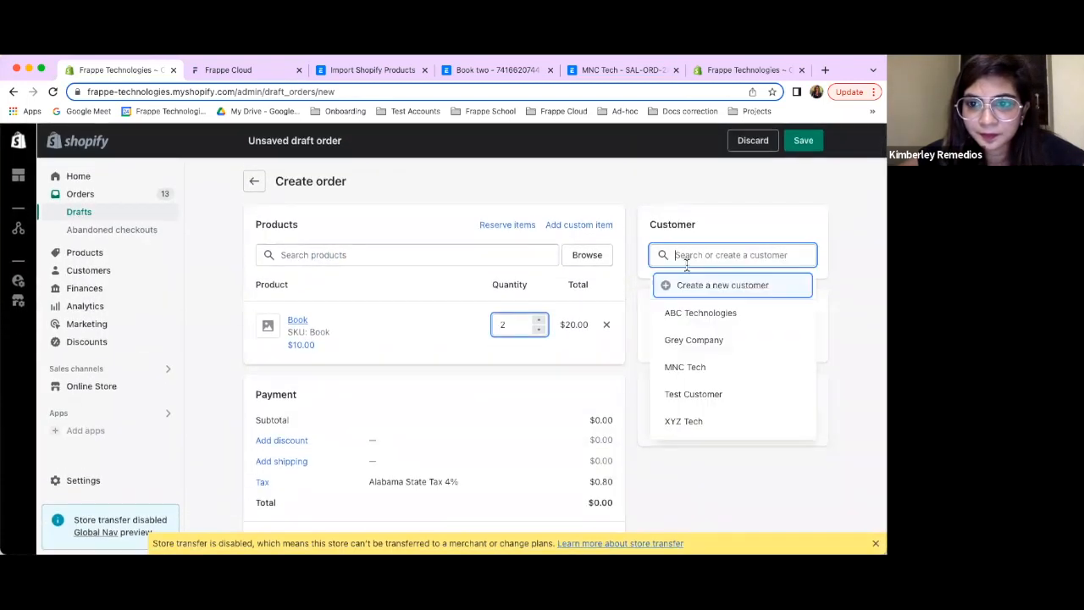
click(682, 364)
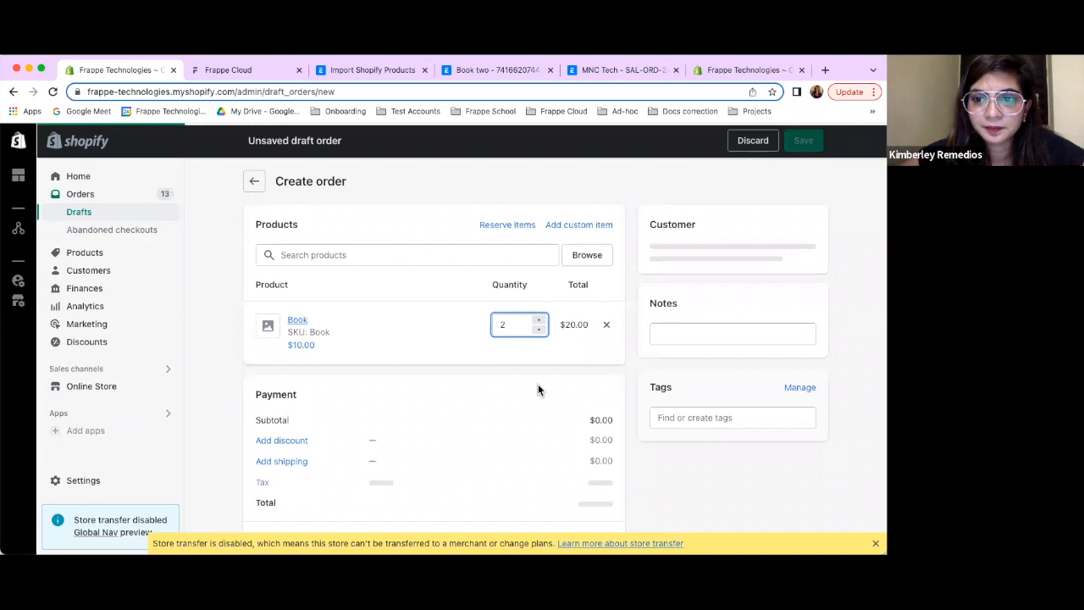
scroll(538, 389, down, 3)
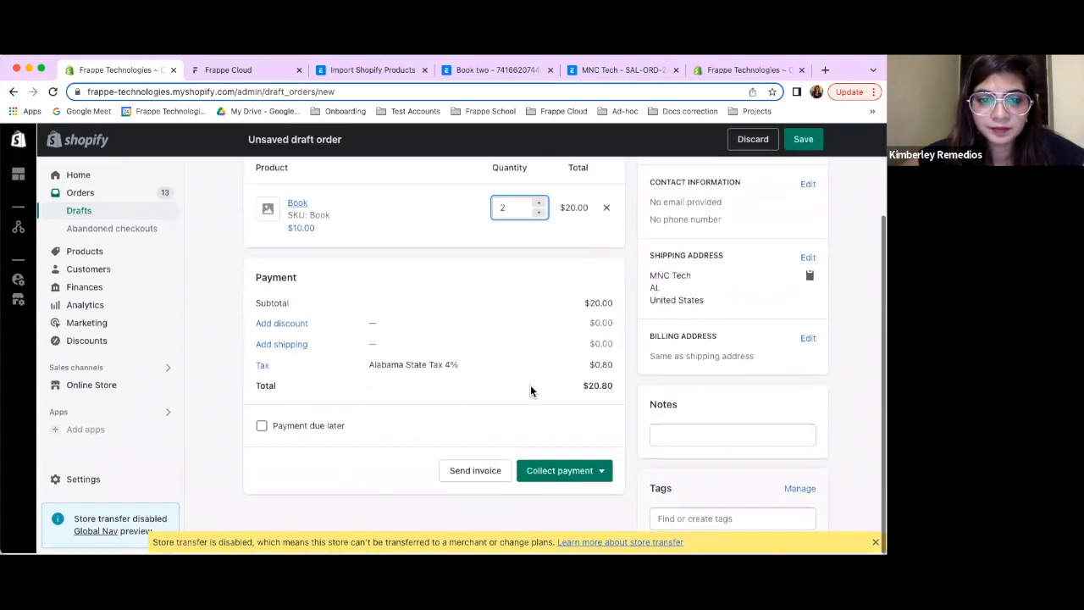
click(263, 429)
scroll(508, 457, down, 2)
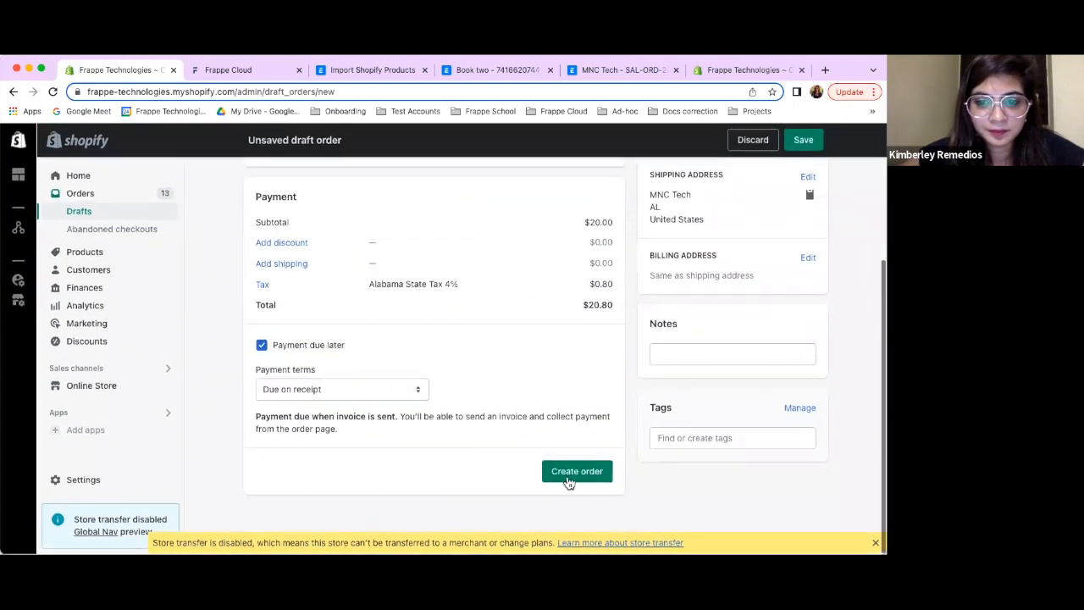
click(571, 475)
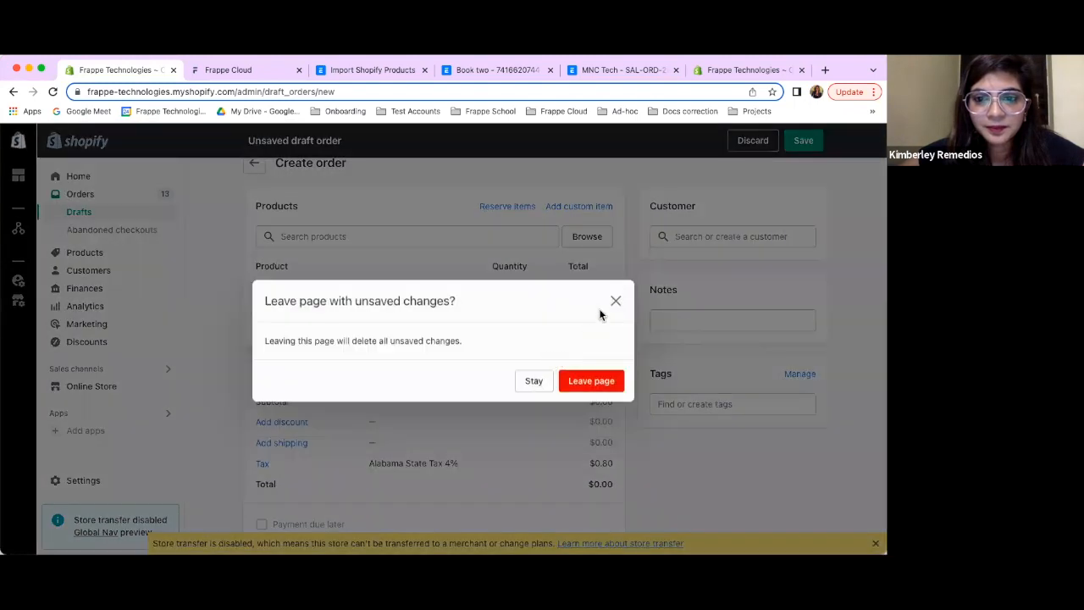
click(615, 298)
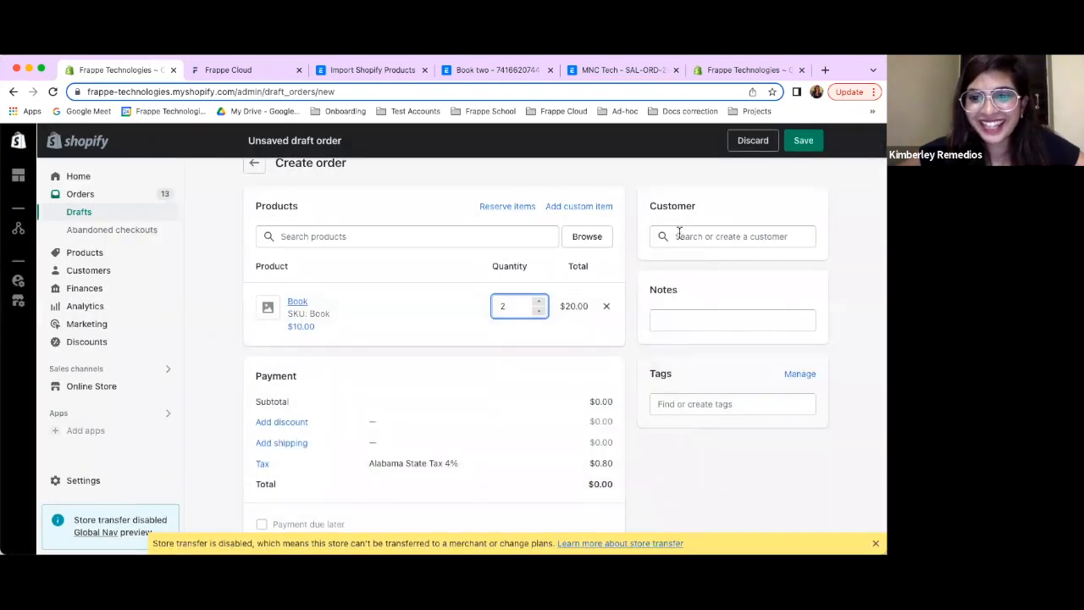
click(680, 236)
click(680, 297)
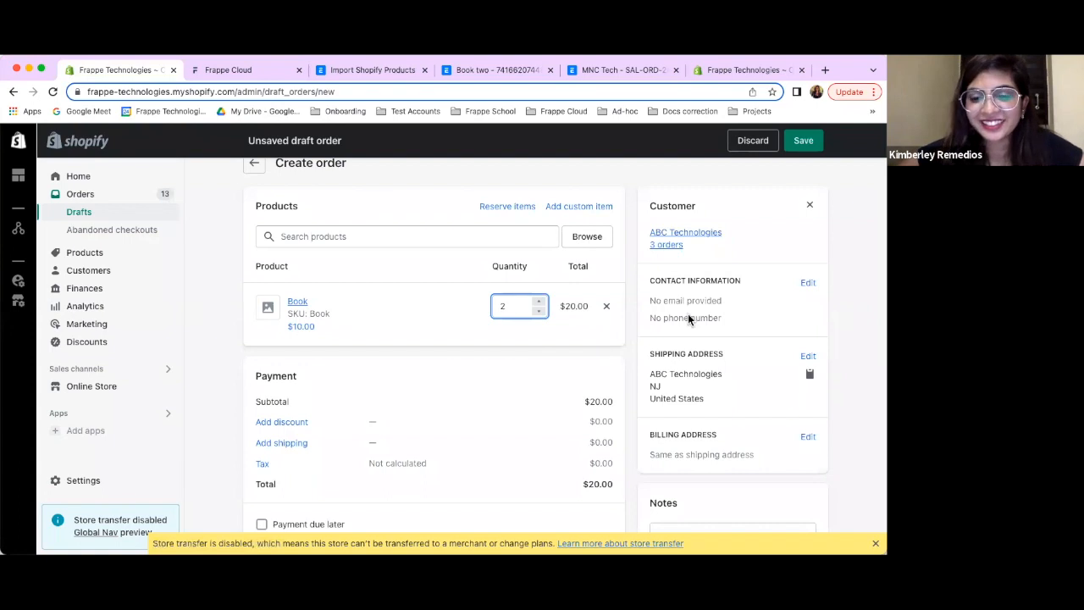
click(811, 208)
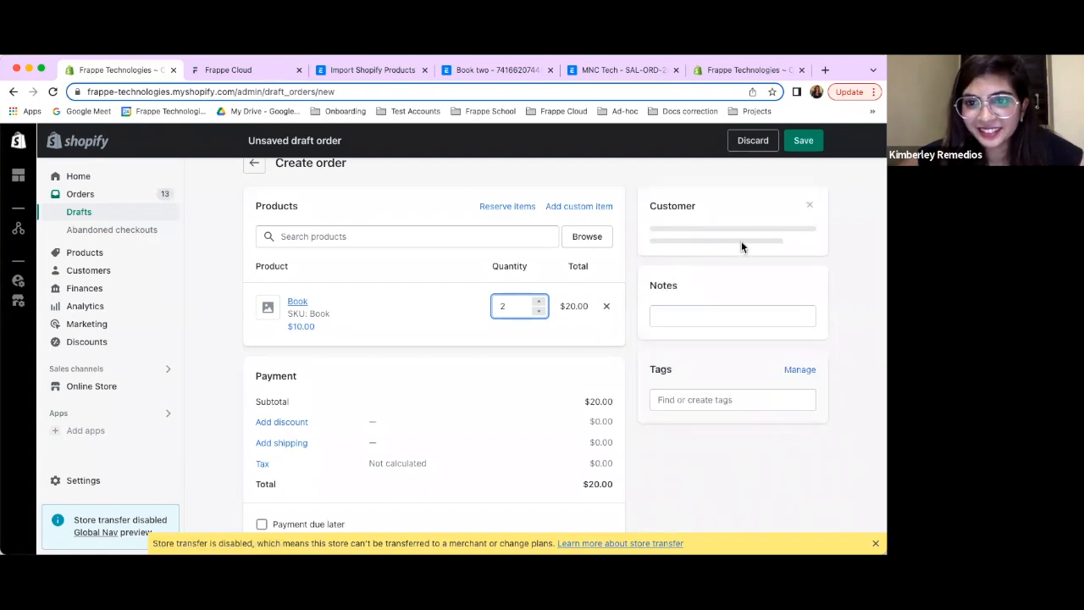
Try to create the order for customer Grey Company with payment due later, and stay on the draft page
click(688, 236)
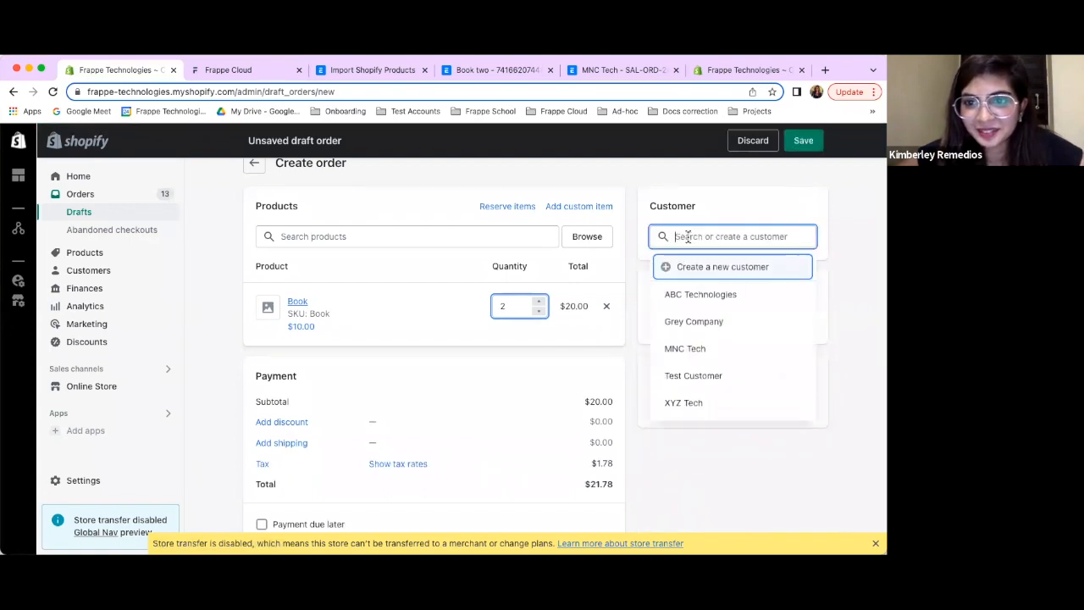
click(686, 321)
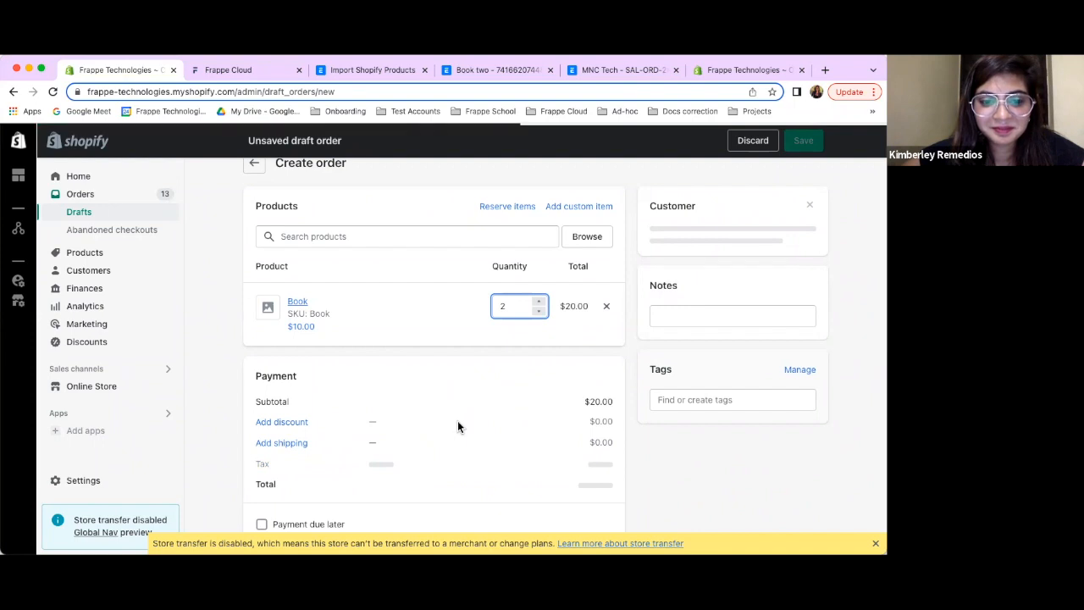
scroll(457, 420, down, 2)
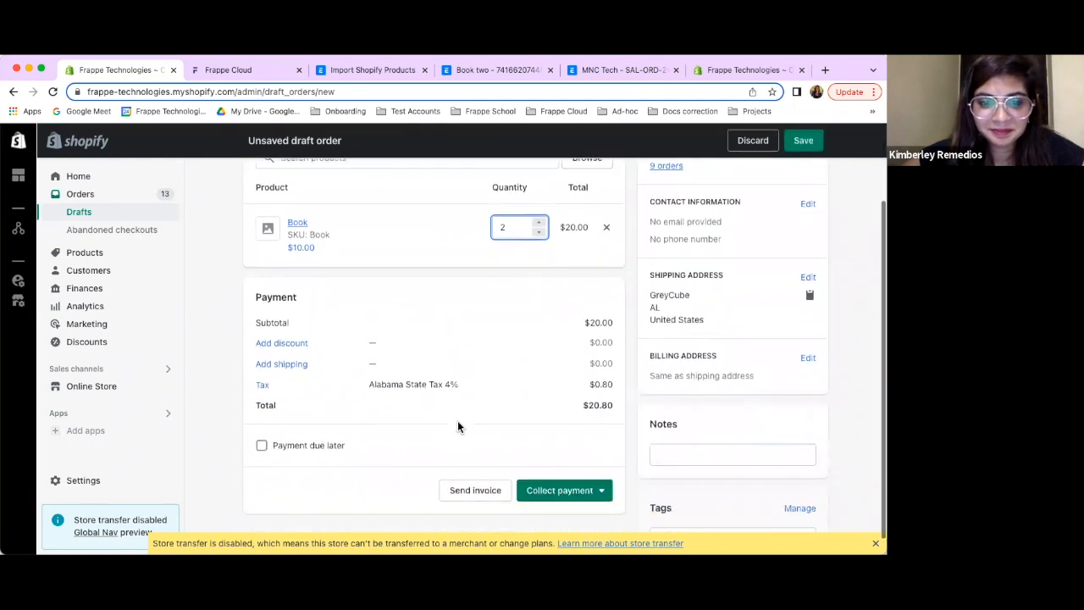
click(261, 429)
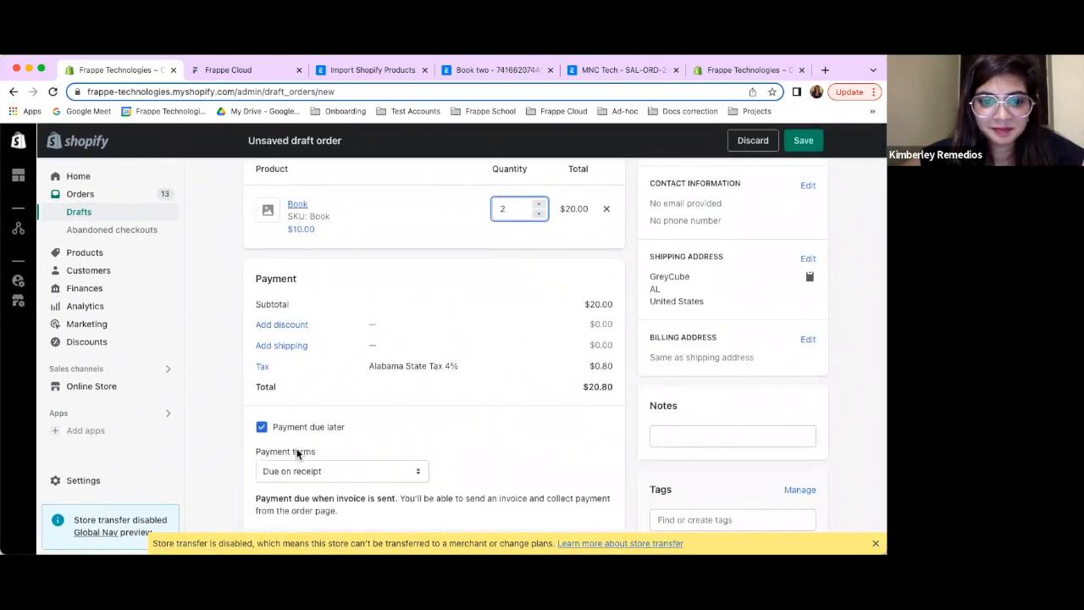
scroll(392, 484, down, 2)
click(576, 472)
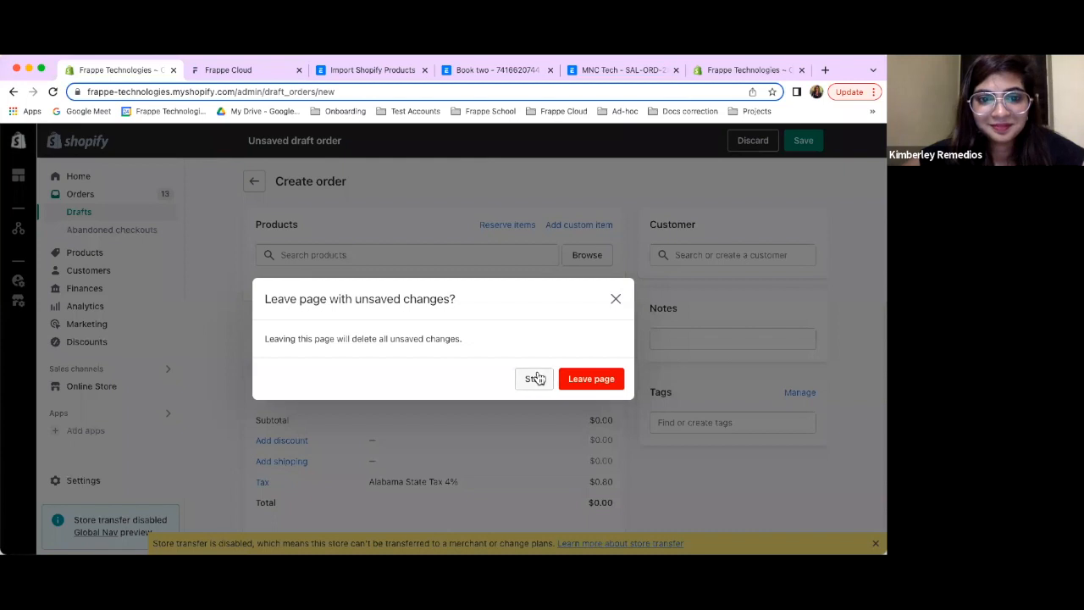
click(535, 380)
Try to leave the unsaved draft for the orders and drafts lists, and cancel leaving each time
click(680, 256)
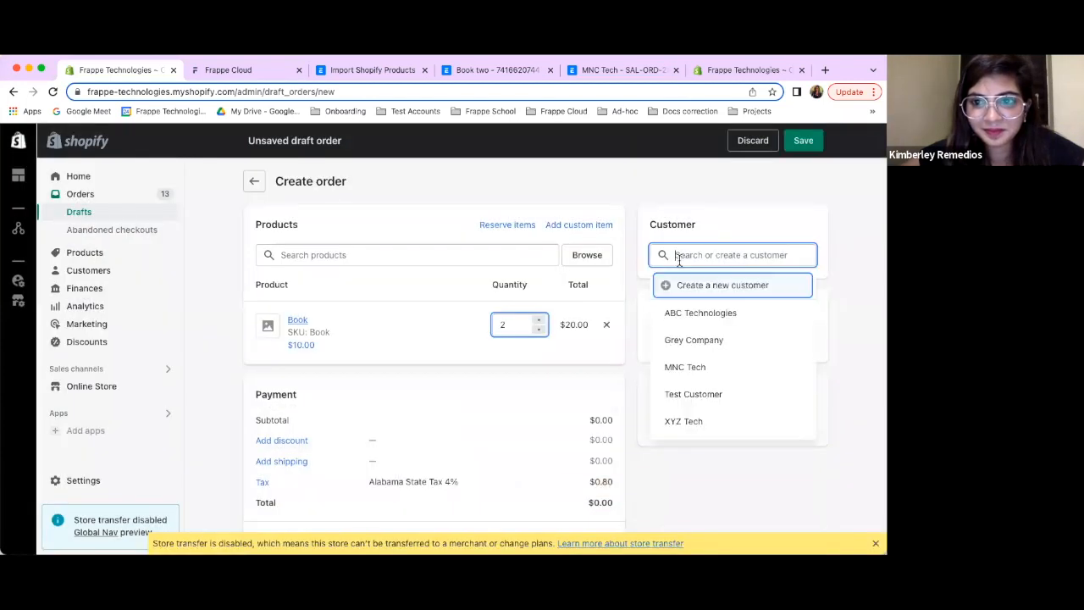
click(117, 194)
click(616, 301)
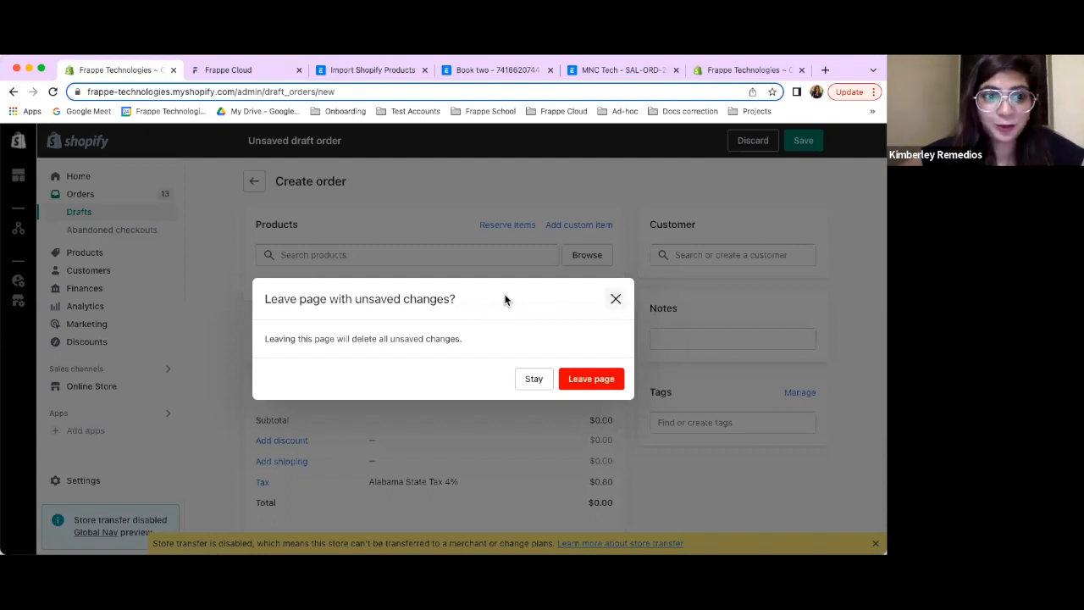
click(73, 209)
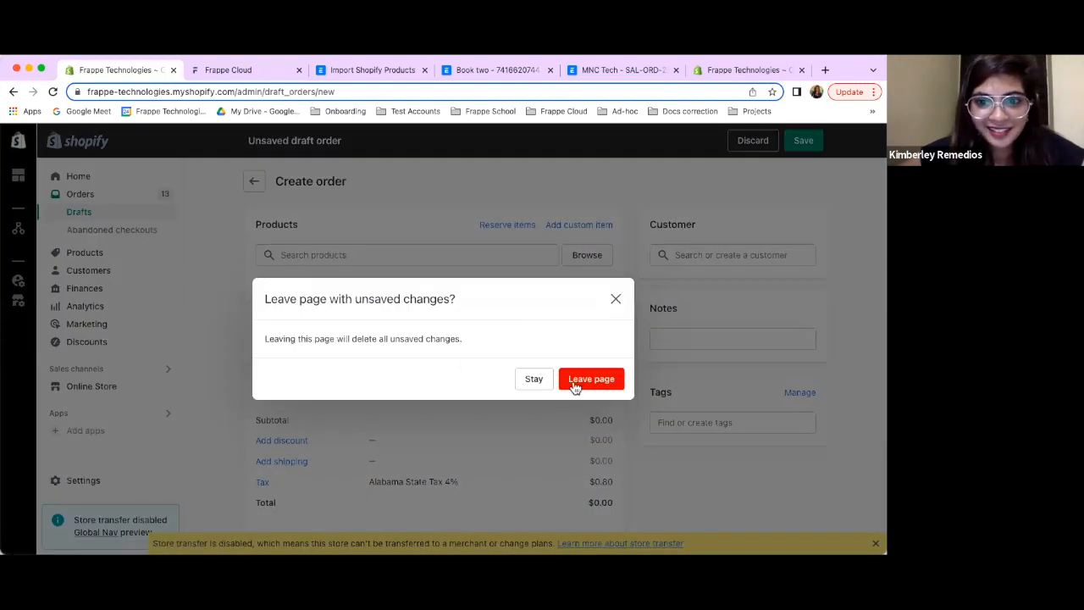
click(536, 381)
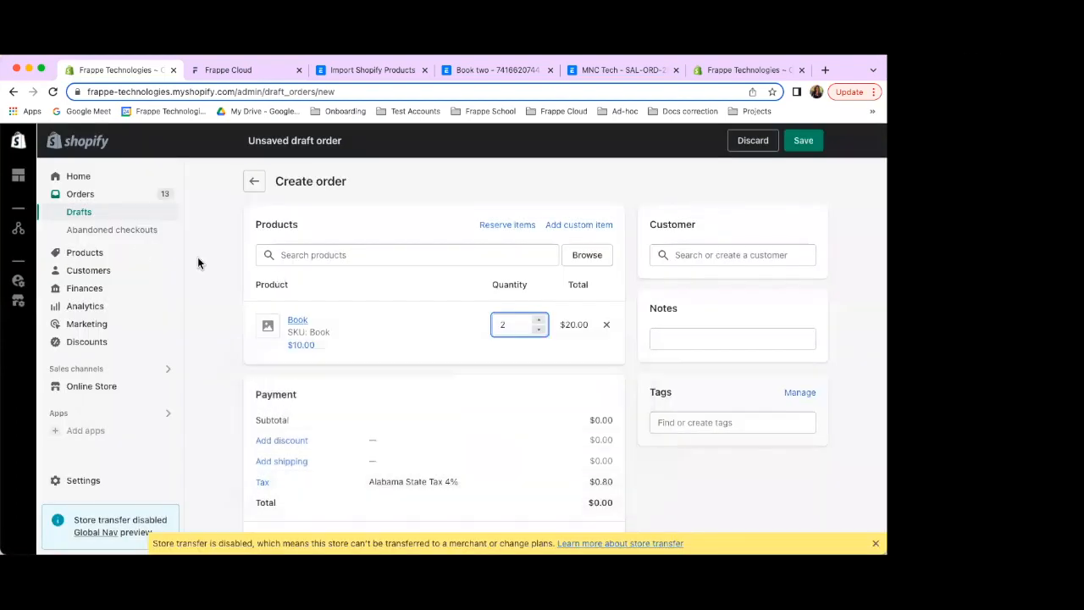
click(94, 198)
click(621, 300)
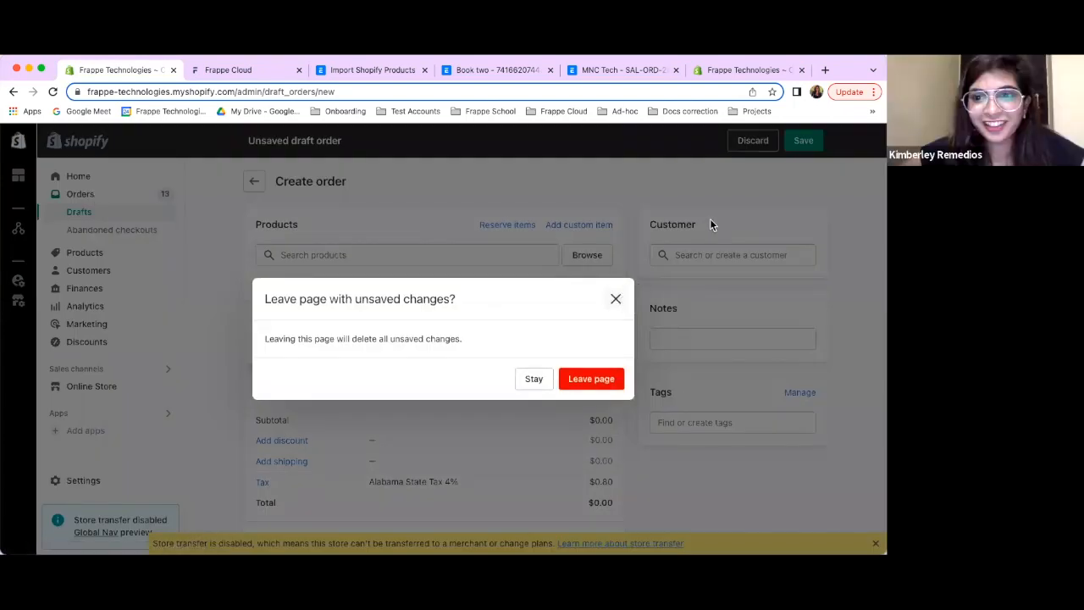
Assign ABC Technologies as the customer with payment due later, save the draft order and dismiss the unsaved-changes dialog
click(730, 254)
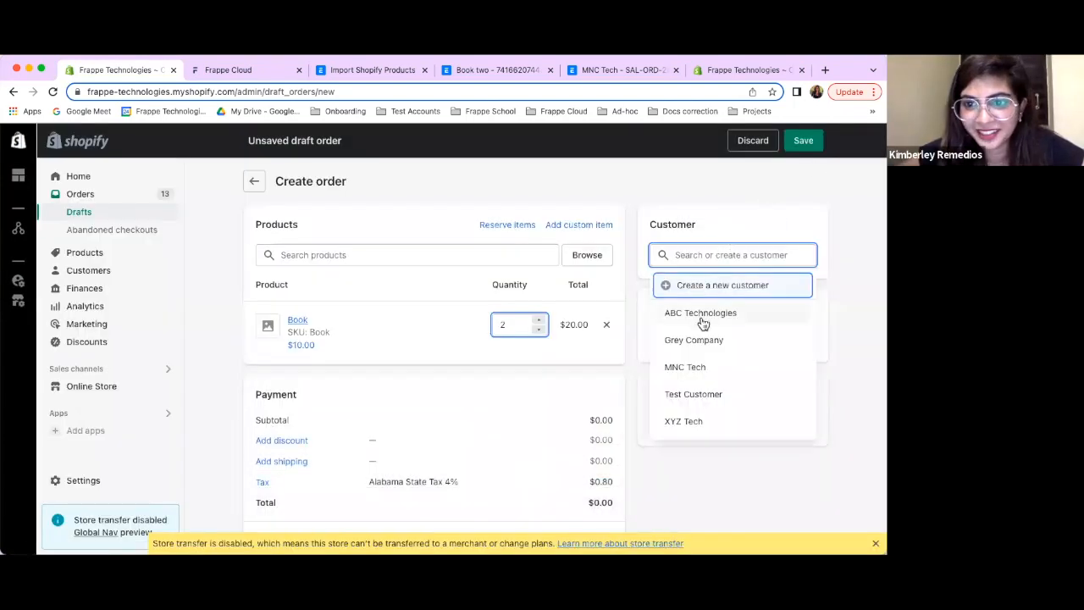
click(702, 314)
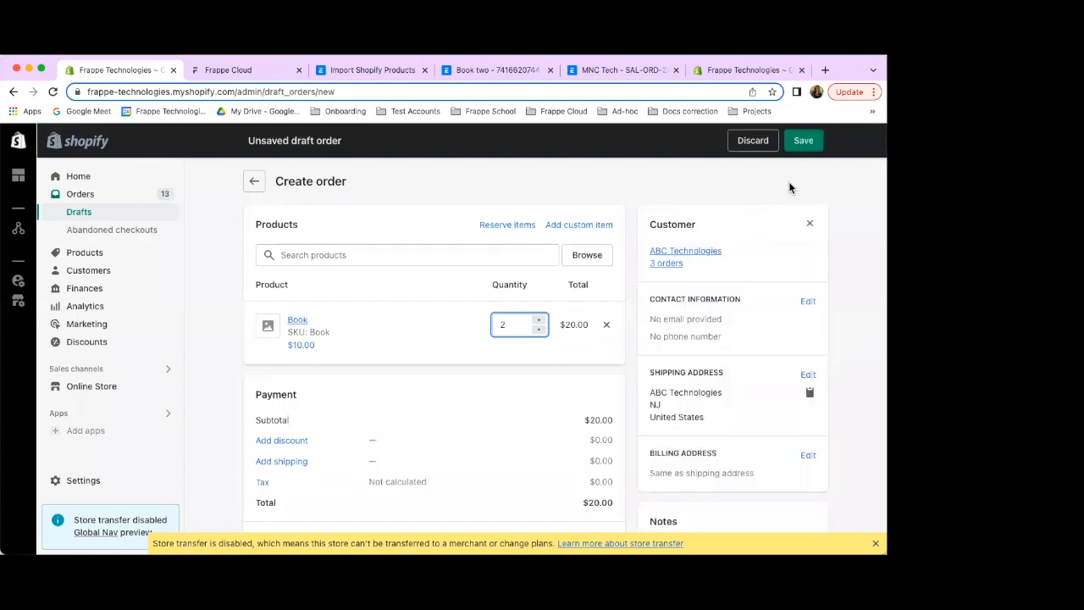
scroll(728, 227, down, 3)
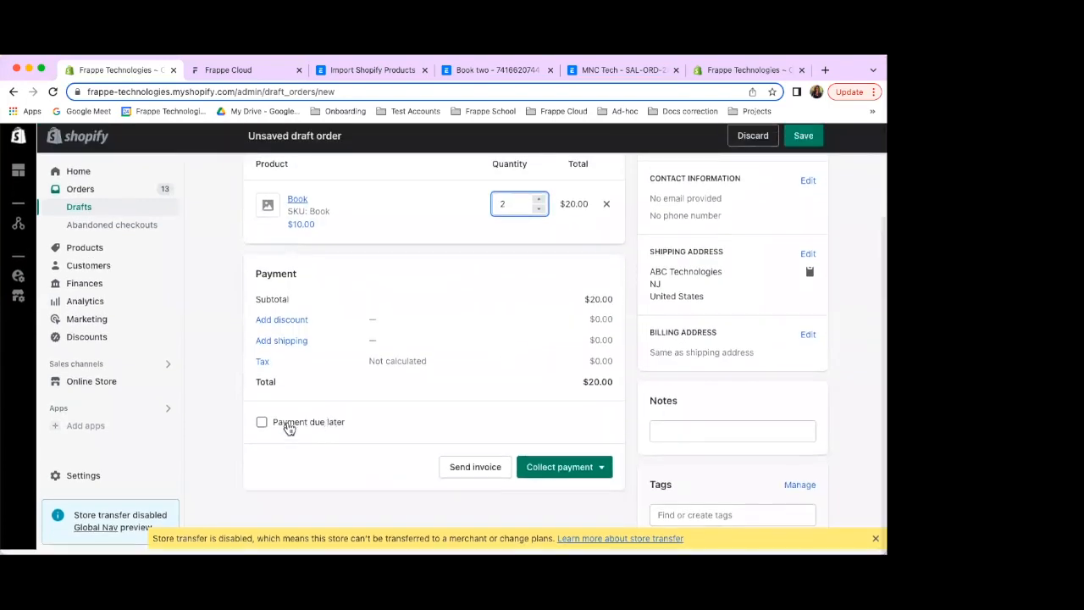
click(262, 427)
scroll(392, 375, up, 3)
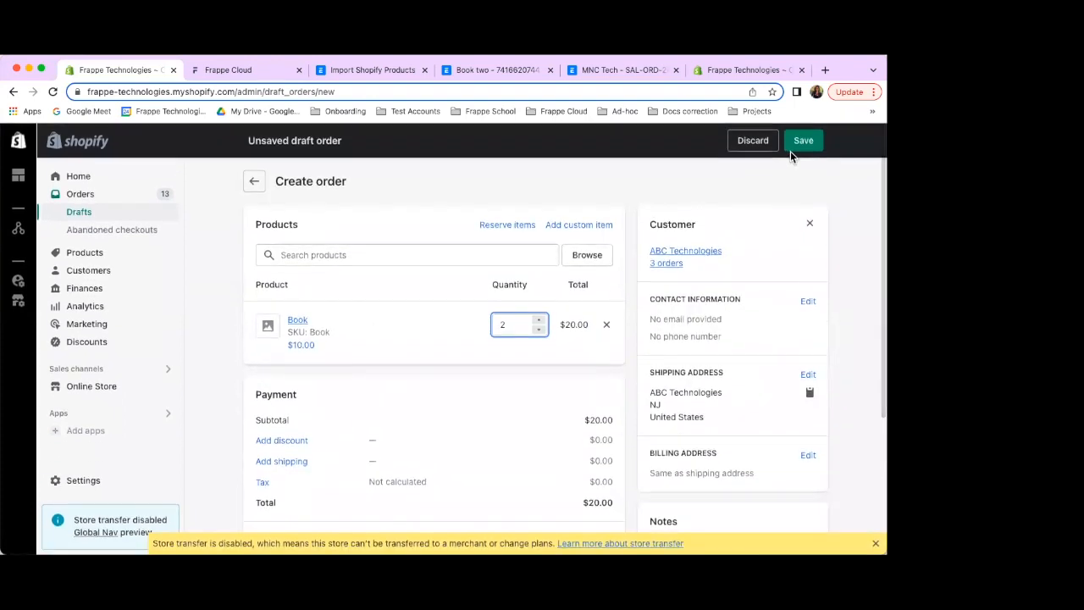
click(798, 144)
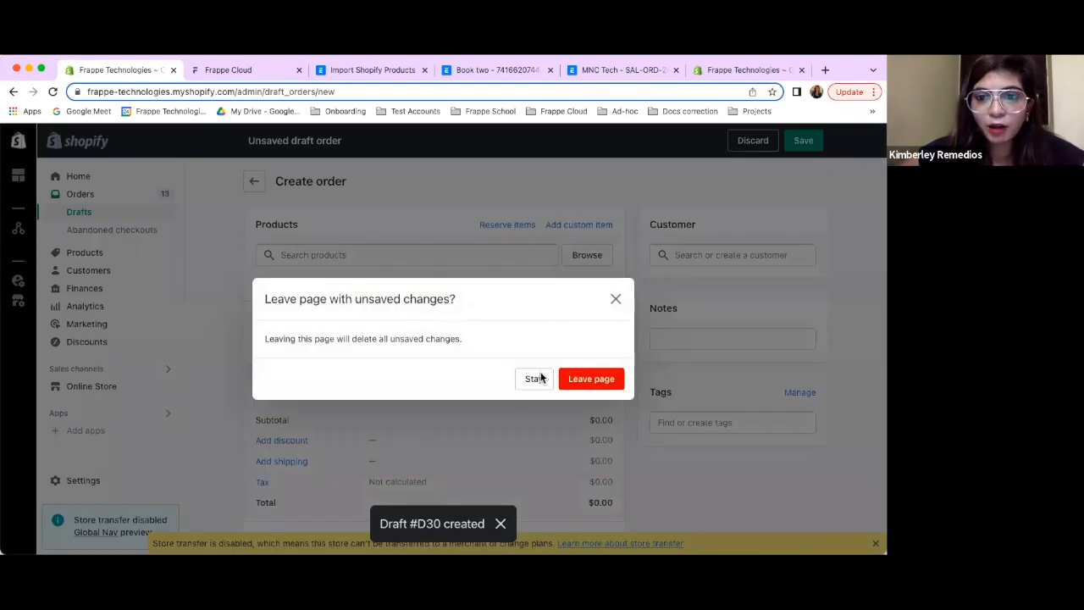
click(616, 300)
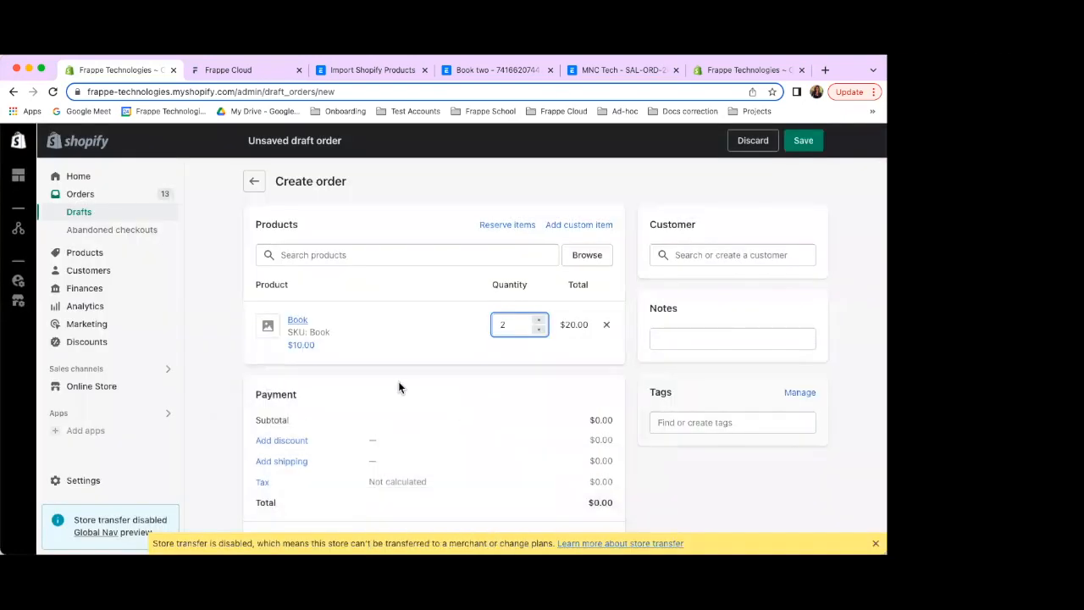
Leave the draft order page without saving its changes and look through the product list
click(671, 254)
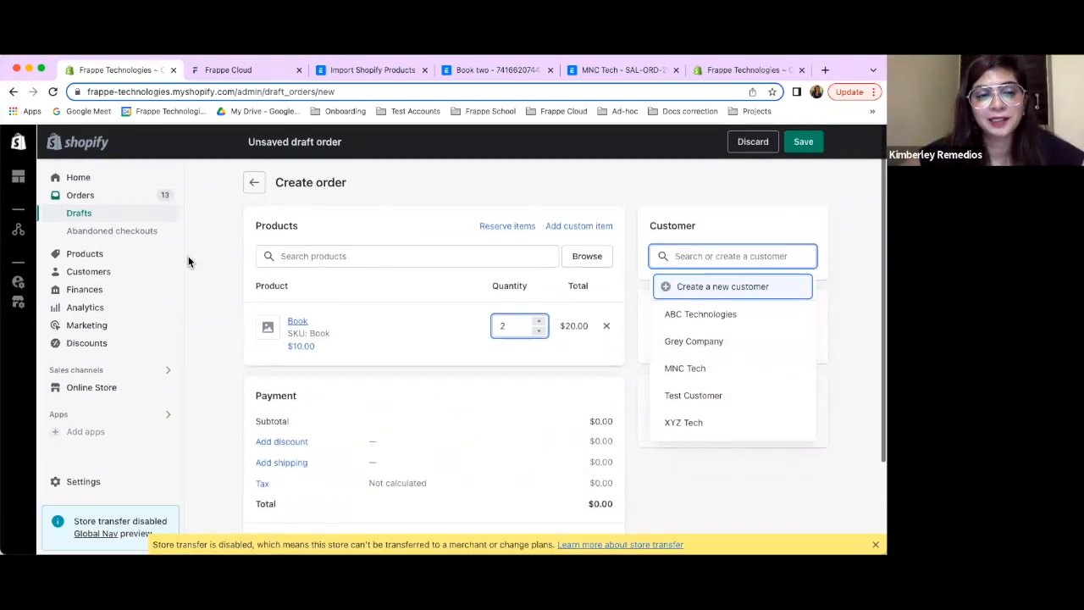
click(85, 253)
click(583, 383)
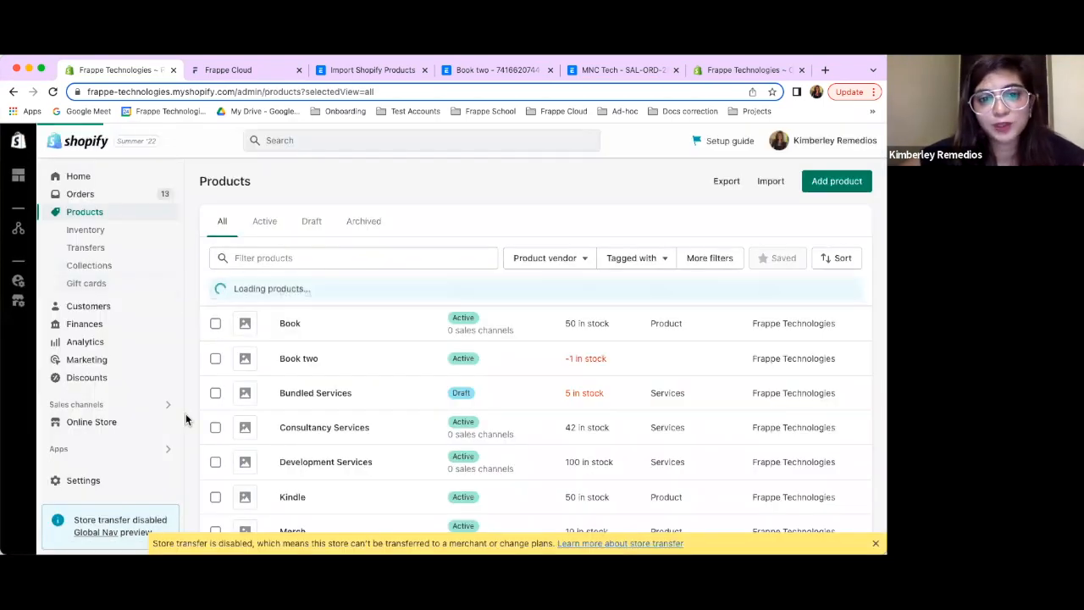
scroll(280, 415, down, 2)
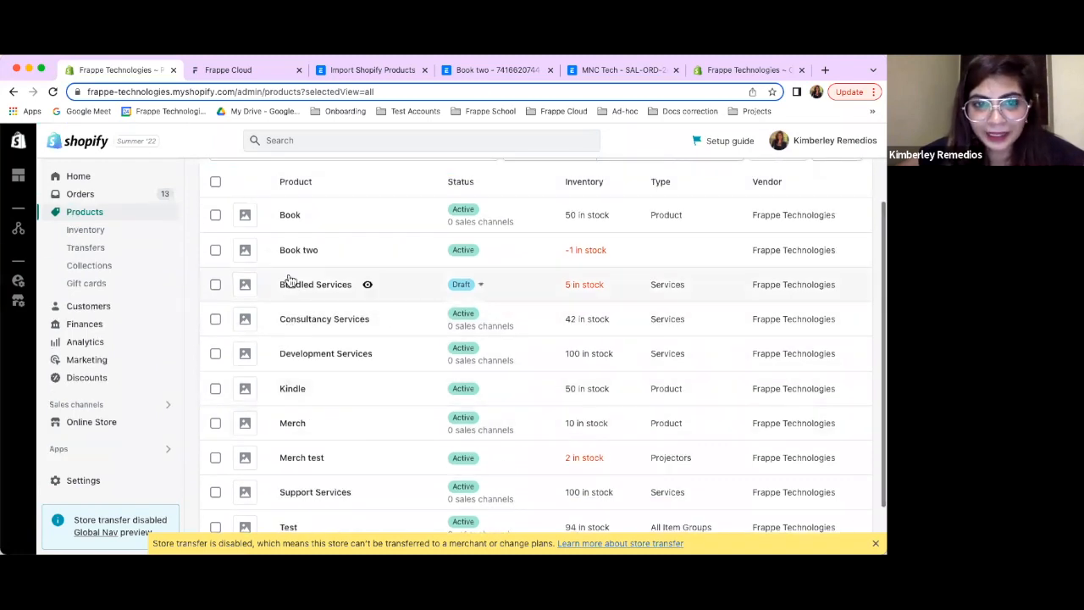
scroll(293, 356, down, 1)
scroll(292, 356, down, 1)
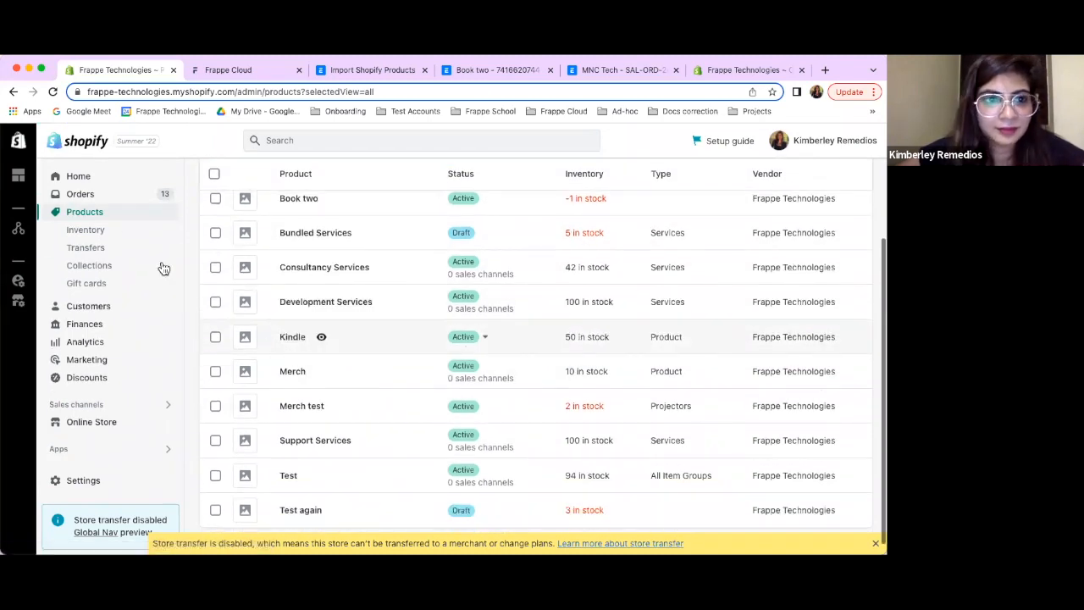
Open Grey Company's order placed yesterday at 7:38 pm and duplicate it as a new draft
click(95, 201)
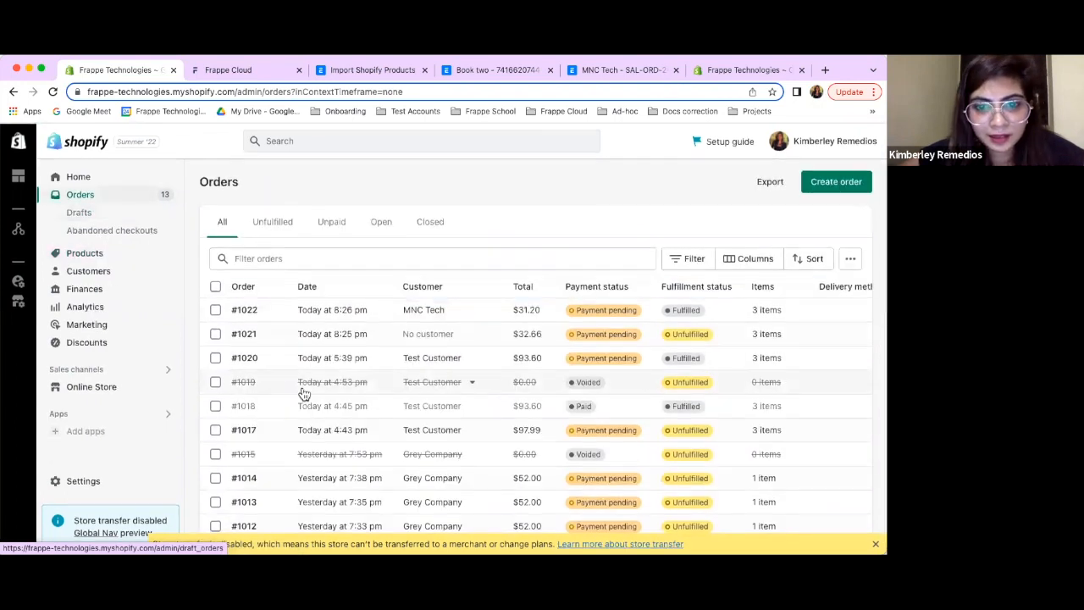
scroll(304, 395, down, 1)
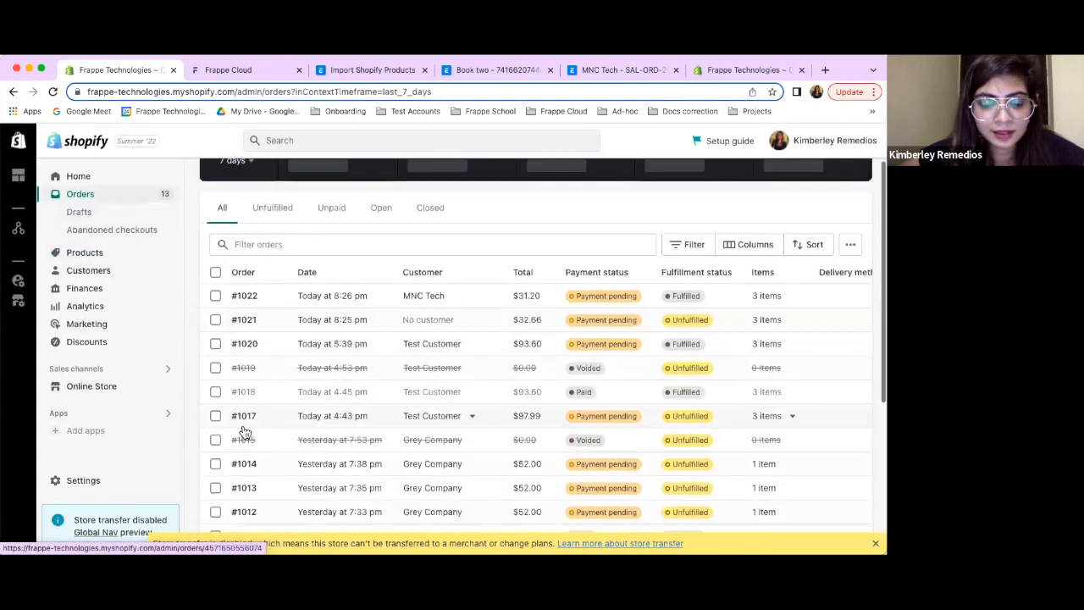
click(243, 465)
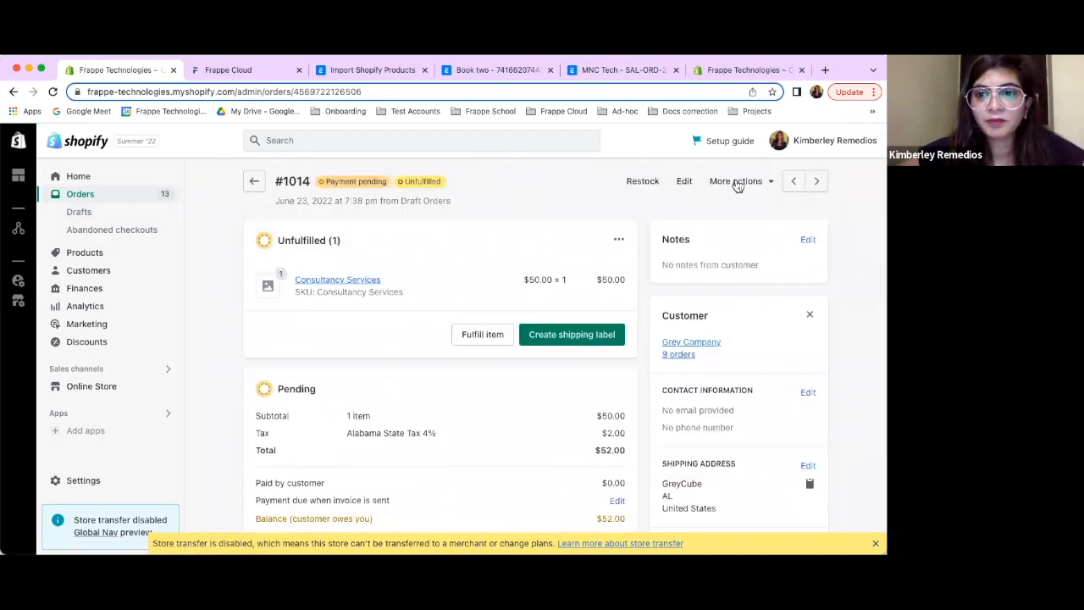
click(736, 181)
click(751, 207)
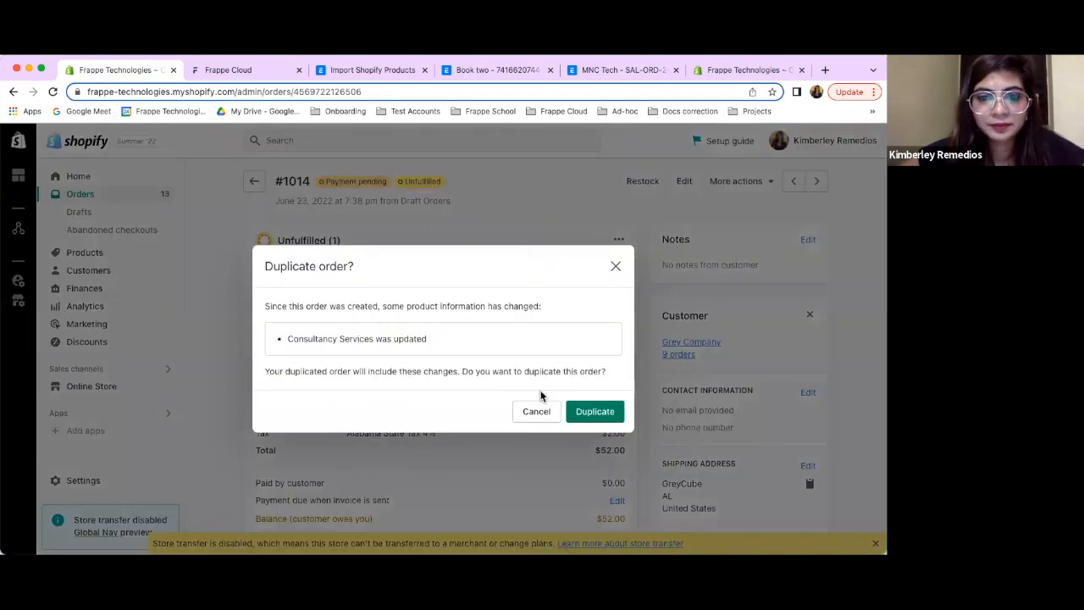
click(586, 413)
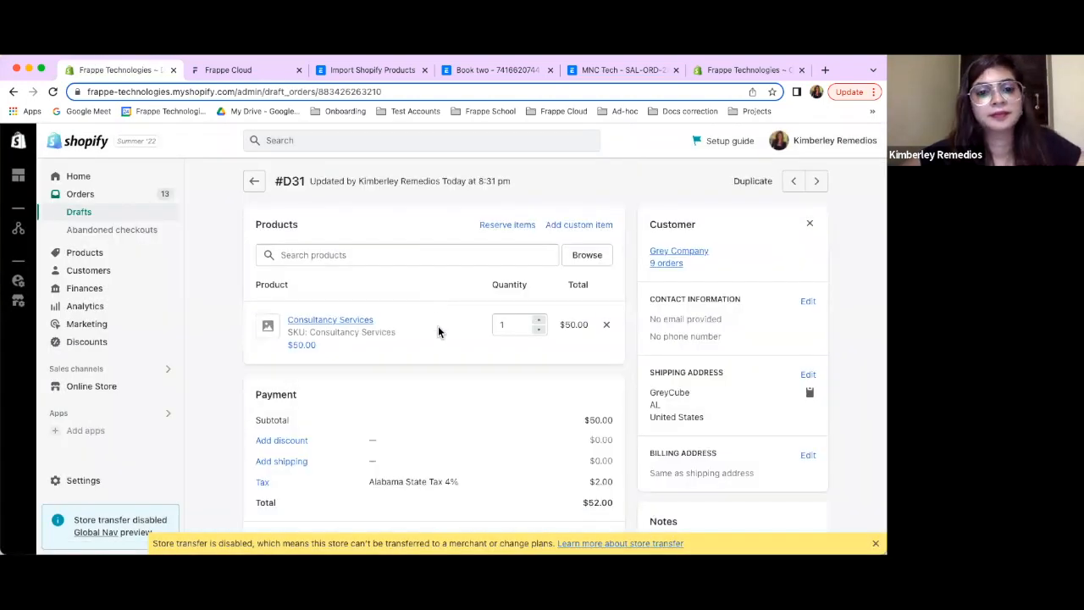
Replace Consultancy Services with the Book product in the duplicated draft order
click(606, 324)
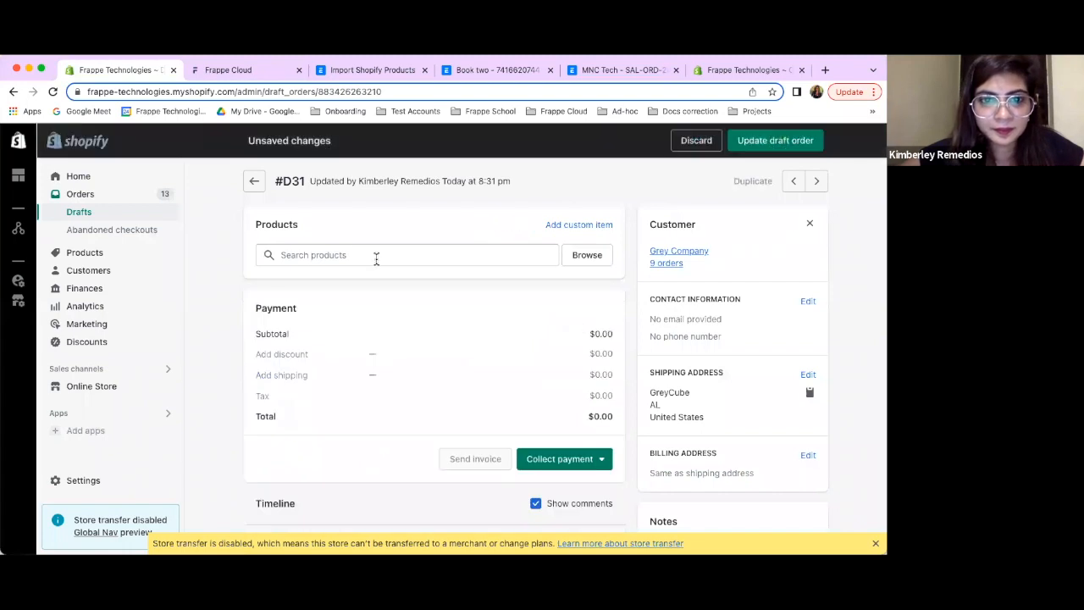
click(359, 257)
text(book)
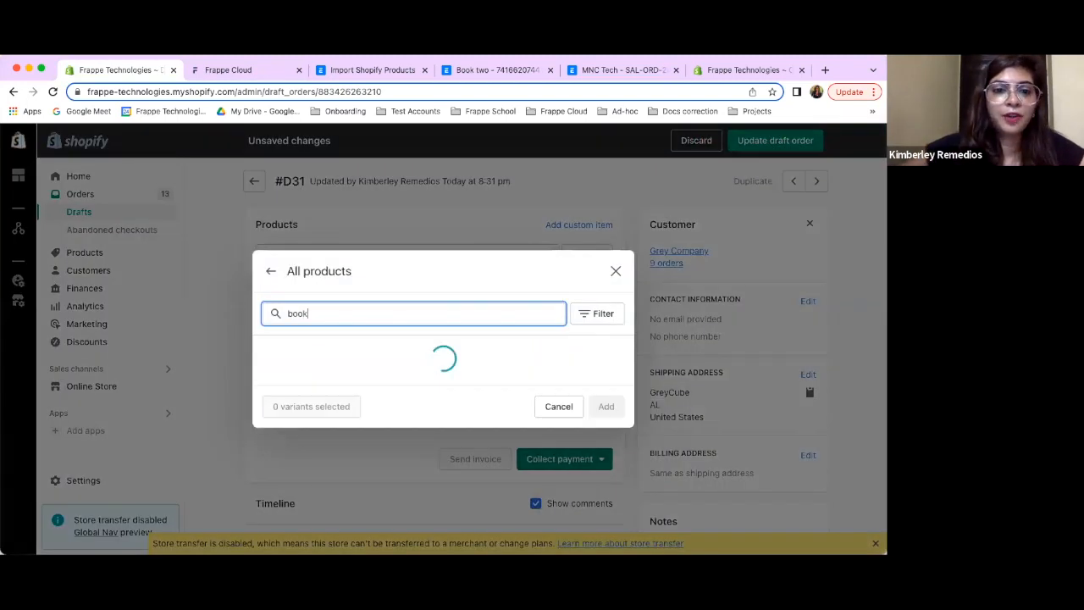
click(268, 338)
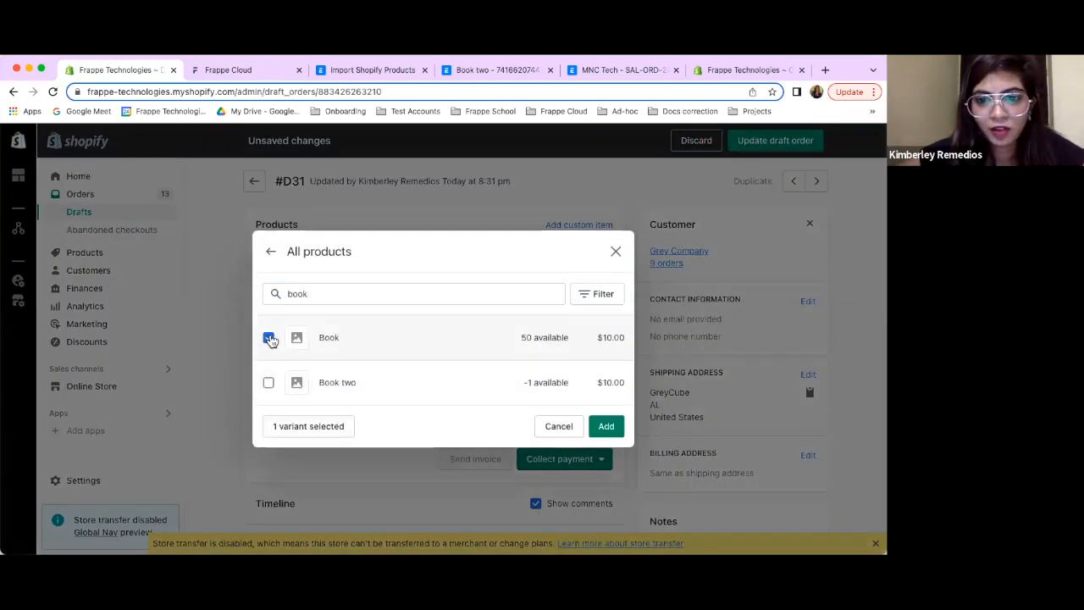
click(593, 433)
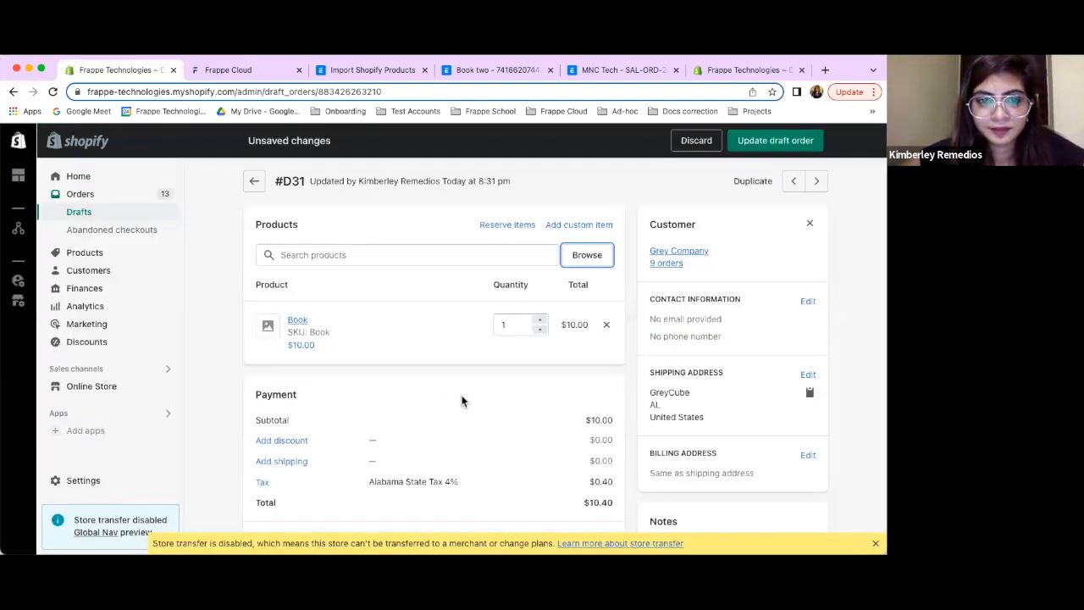
Mark the duplicated draft as payment due later and create the order from it without payment
scroll(460, 400, down, 3)
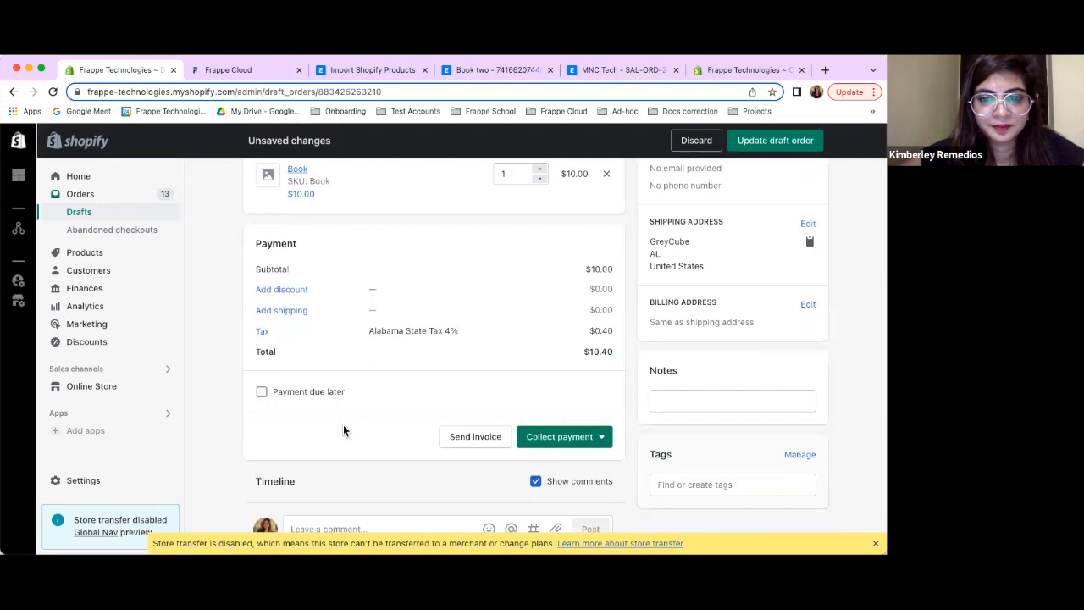
click(261, 392)
click(577, 518)
click(581, 393)
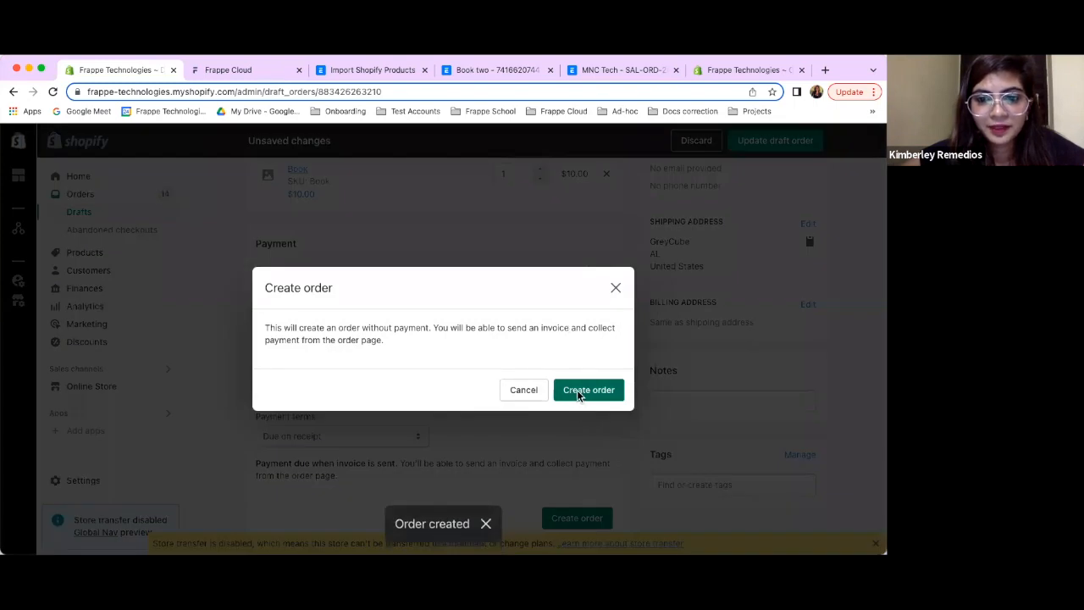
click(579, 393)
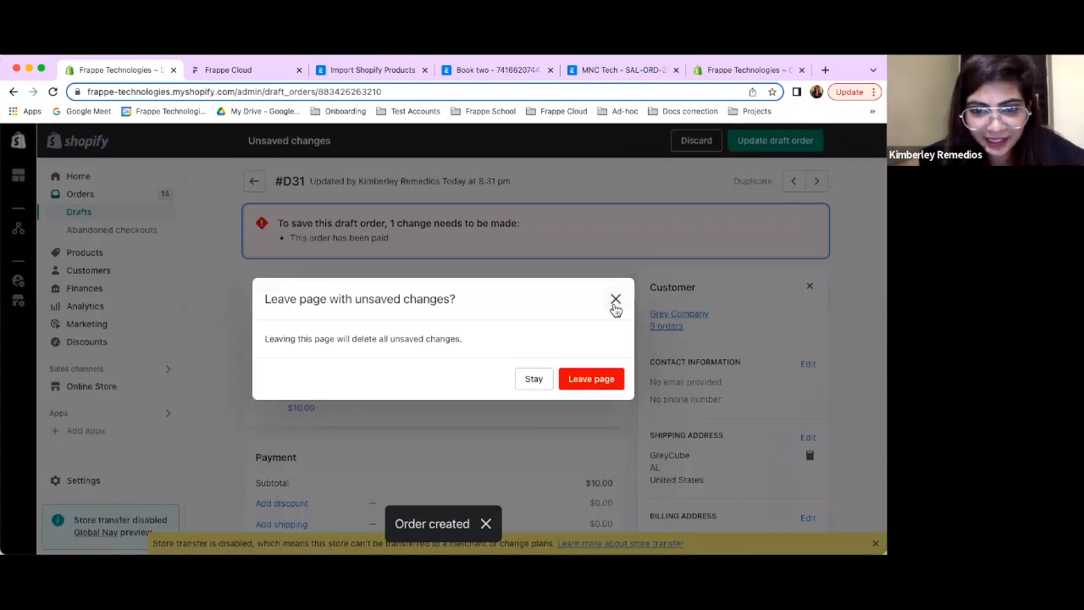
Dismiss the unsaved-changes dialog and reload the draft order page
click(615, 300)
click(52, 92)
click(478, 262)
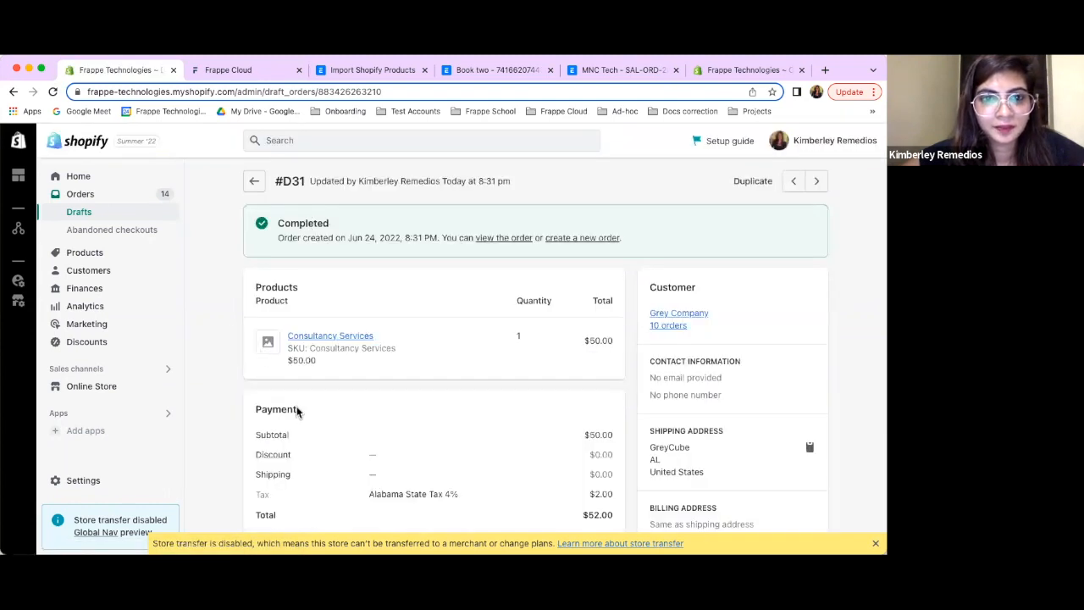
Open Grey Company's order placed today at 8:31 pm from the orders list and review its item, payment and fulfillment details
scroll(296, 411, down, 5)
scroll(296, 407, up, 5)
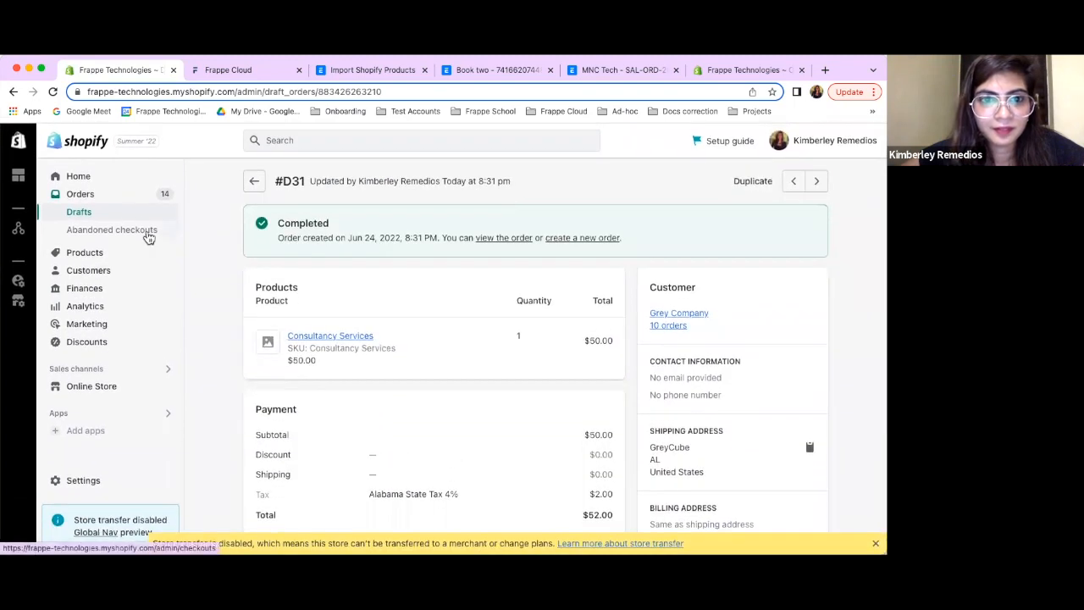
click(93, 198)
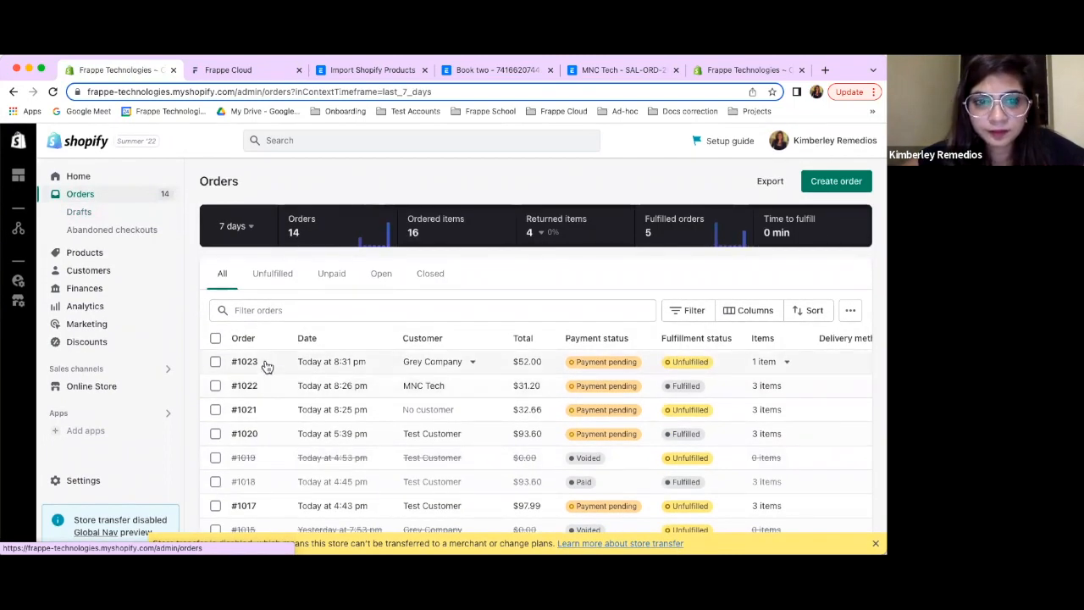
click(265, 363)
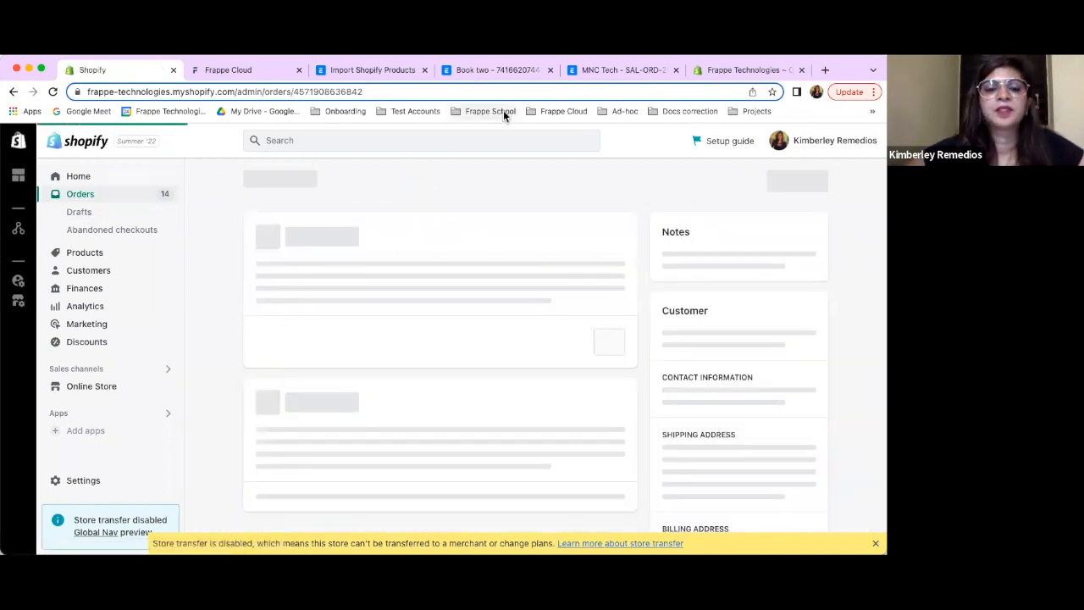
scroll(418, 351, down, 1)
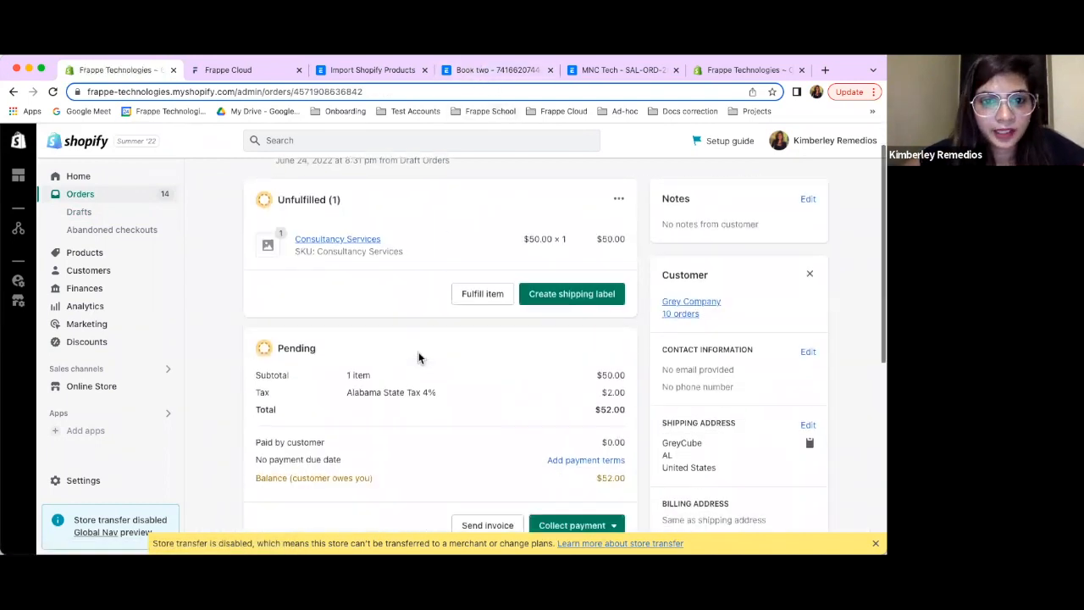
scroll(419, 352, up, 1)
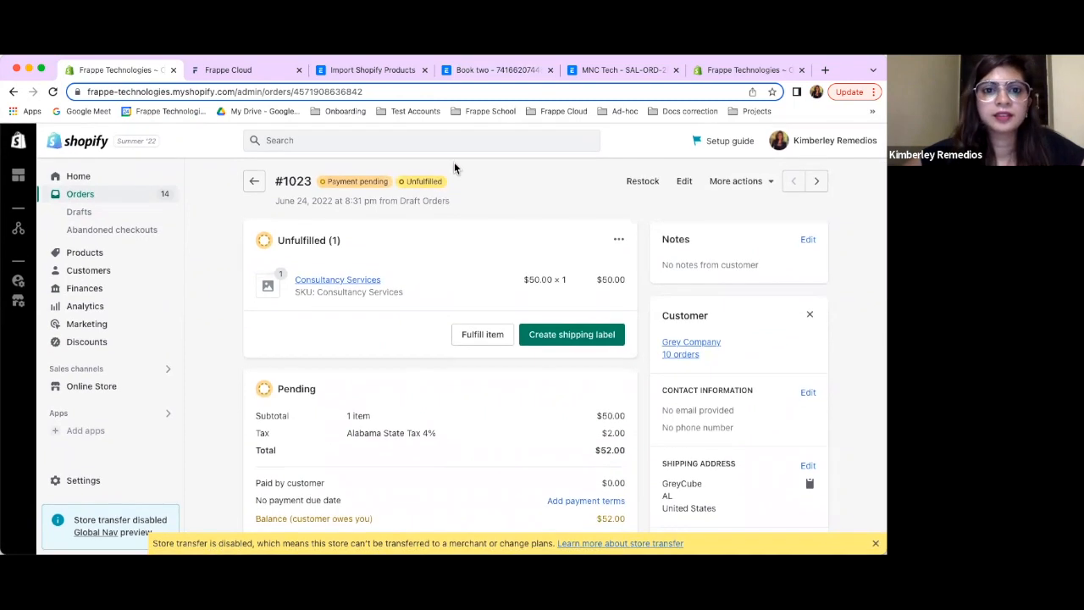
Switch to ERPNext, find the Sales Order list and open Grey Company's newest sales order to review its Shopify details and items
click(390, 72)
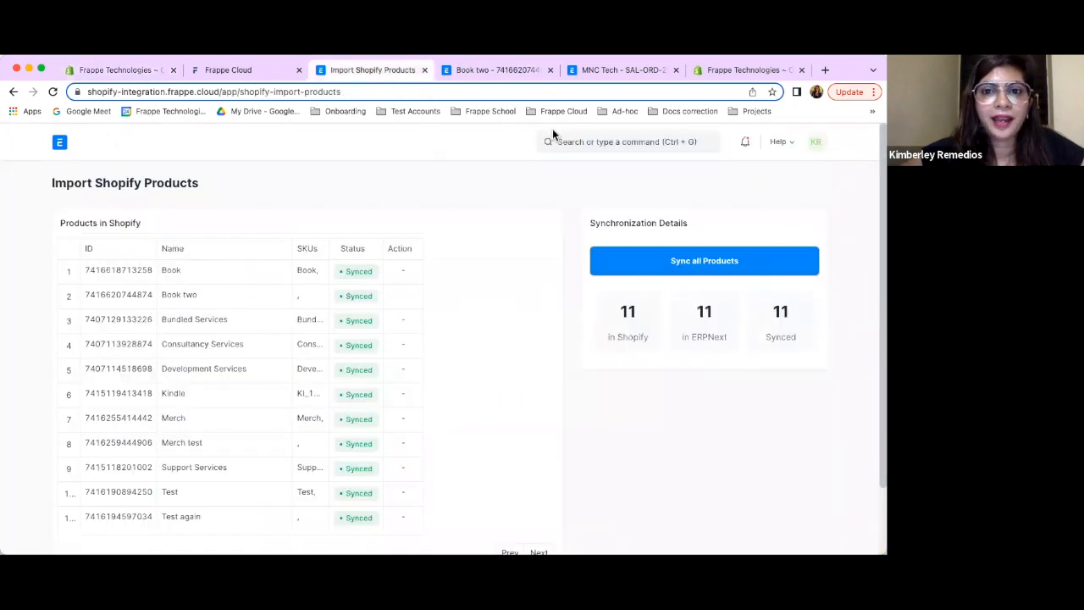
click(507, 73)
click(577, 140)
text(sales or)
click(551, 196)
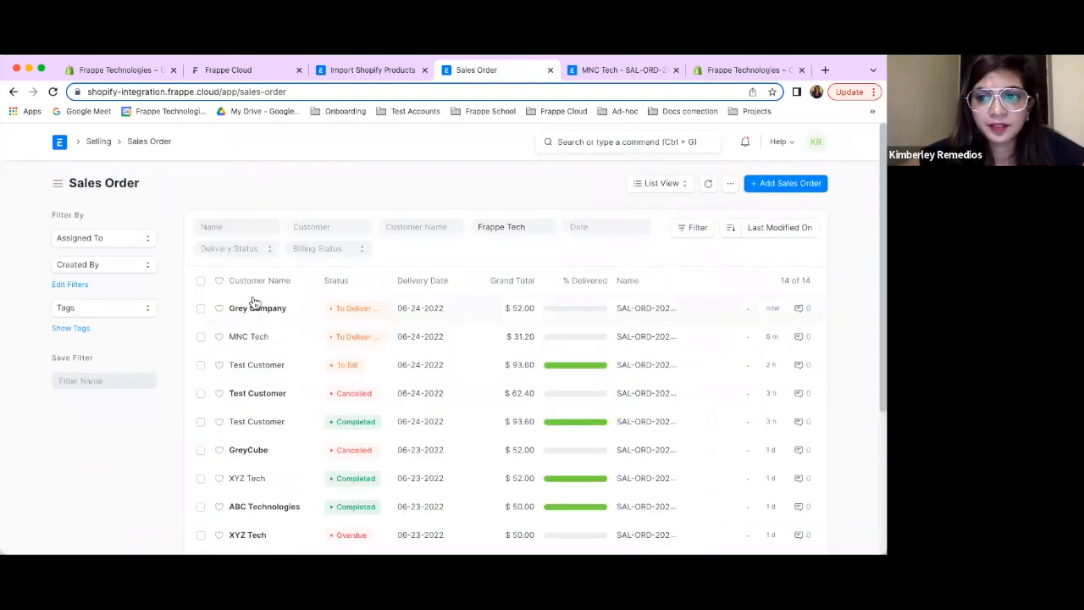
click(251, 312)
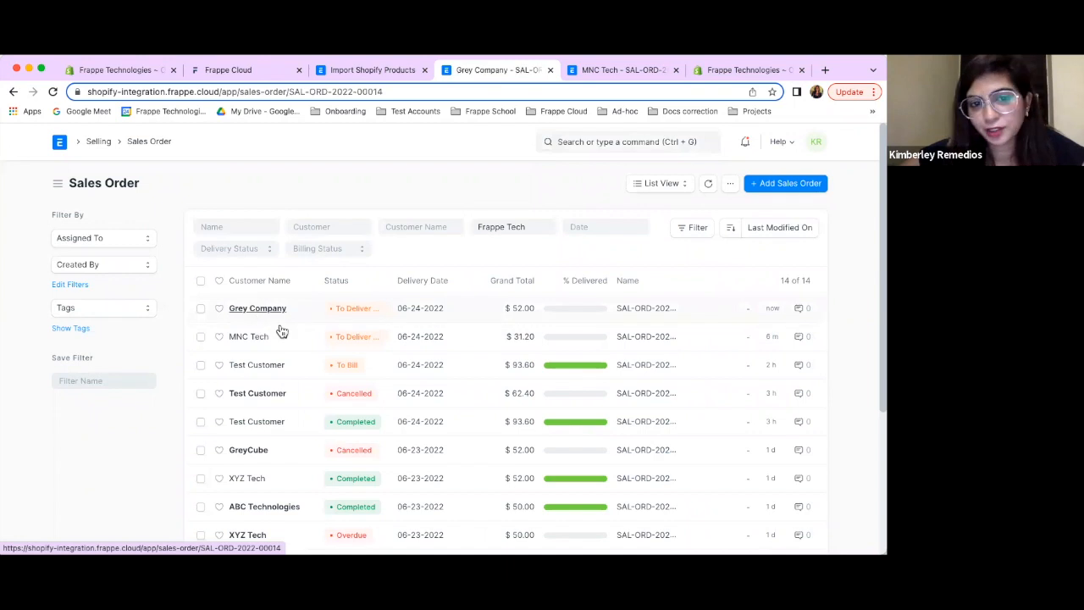
scroll(319, 406, down, 5)
scroll(321, 413, up, 3)
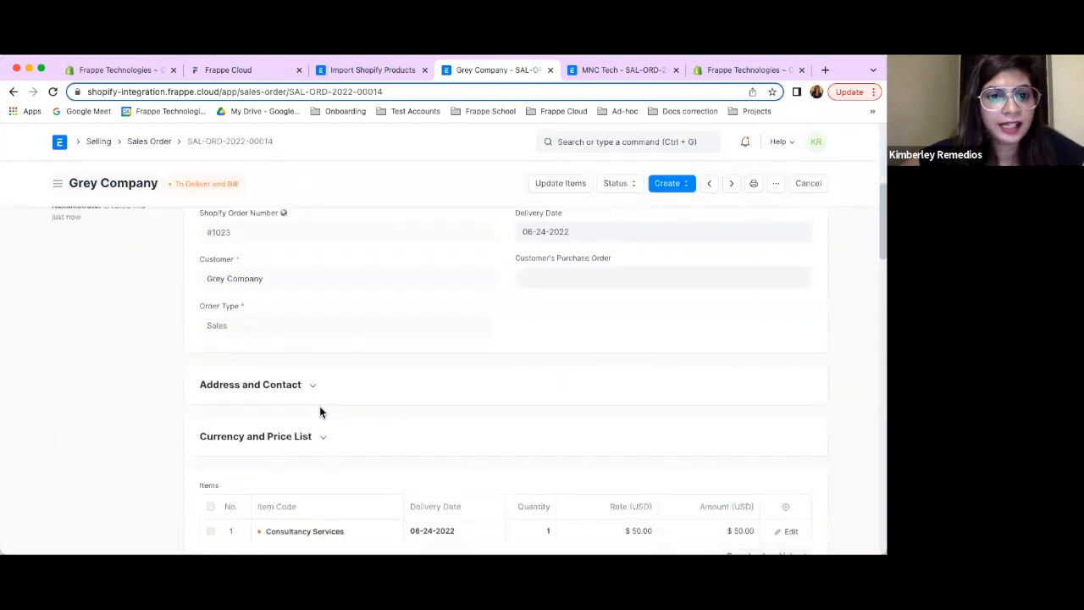
Switch to Shopify and fulfill the single Consultancy Services item on Grey Company's order without tracking information
click(121, 70)
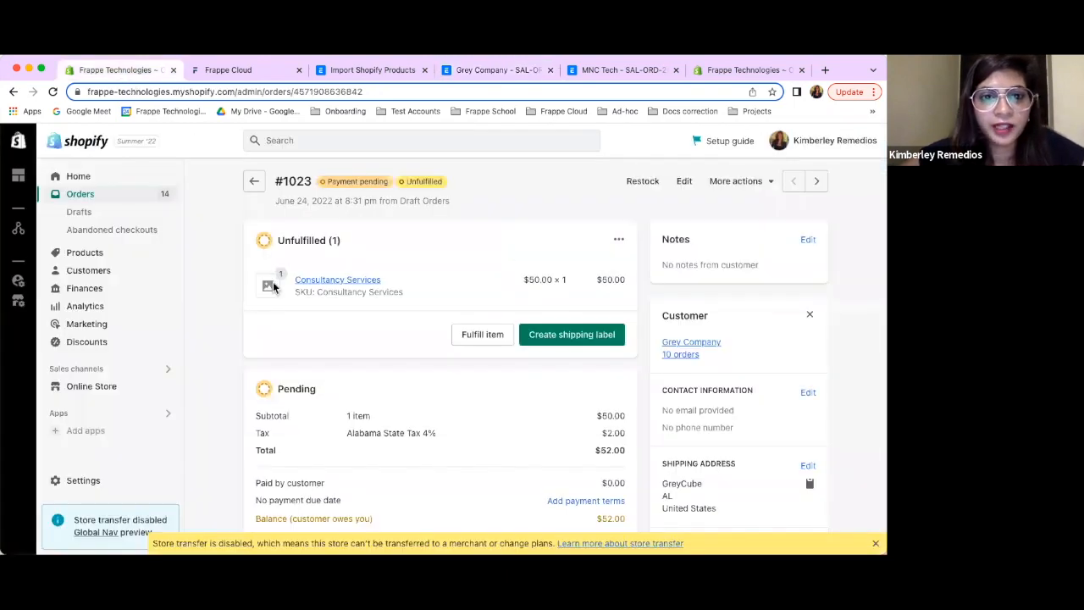
click(483, 335)
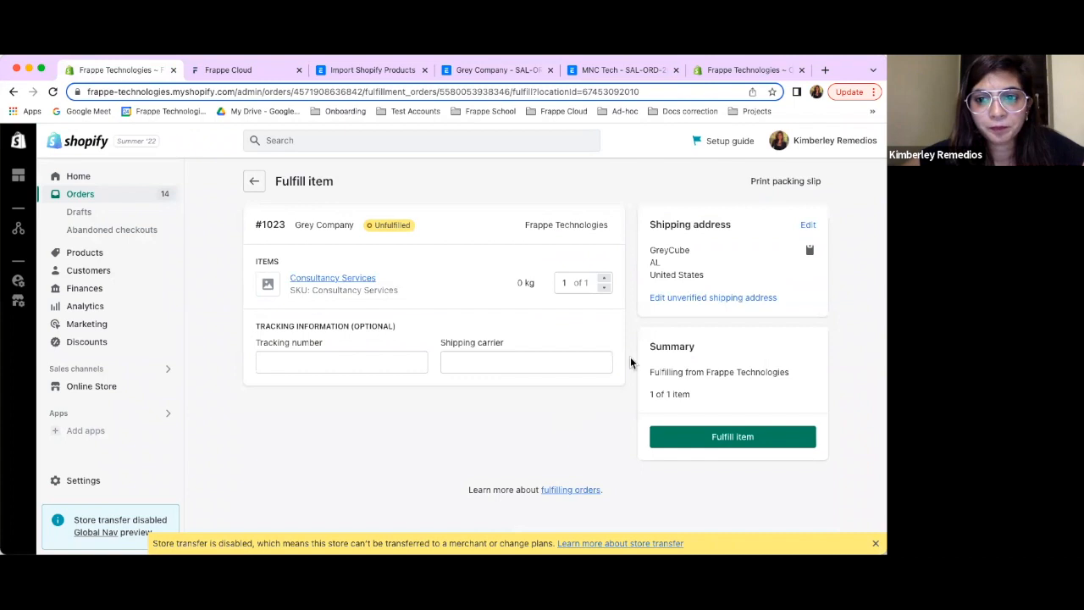
click(682, 438)
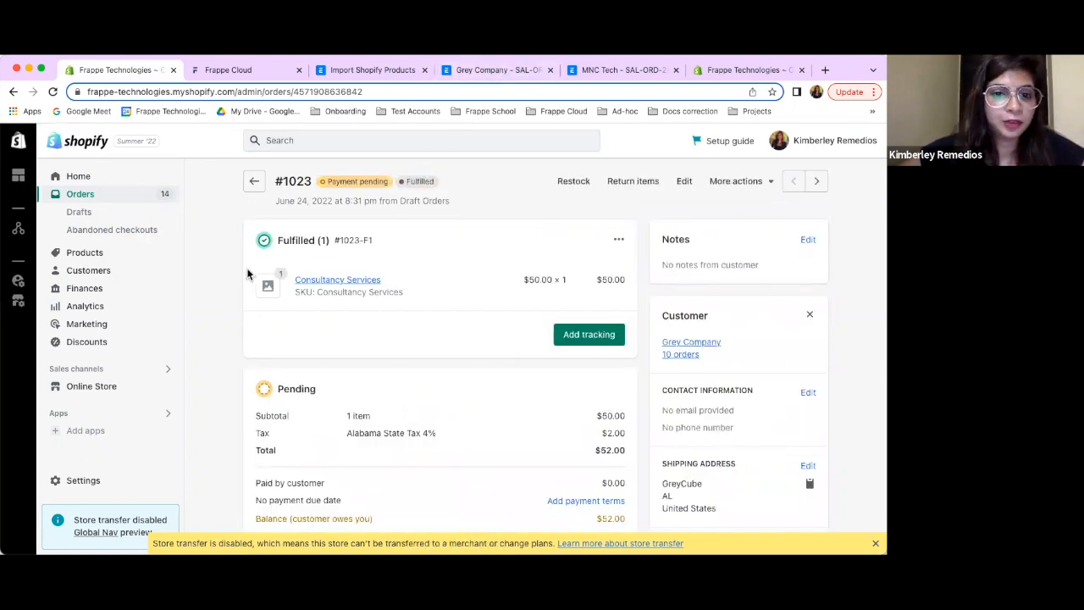
Switch to ERPNext, reload Grey Company's sales order, check its delivery status in the Sales Order list and reopen it
click(483, 70)
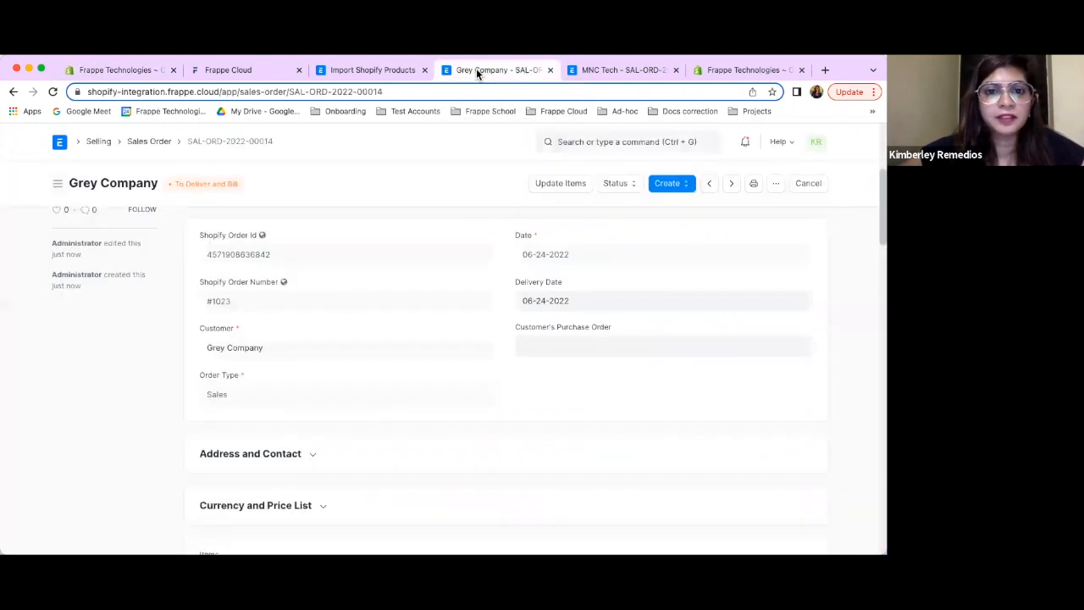
click(53, 91)
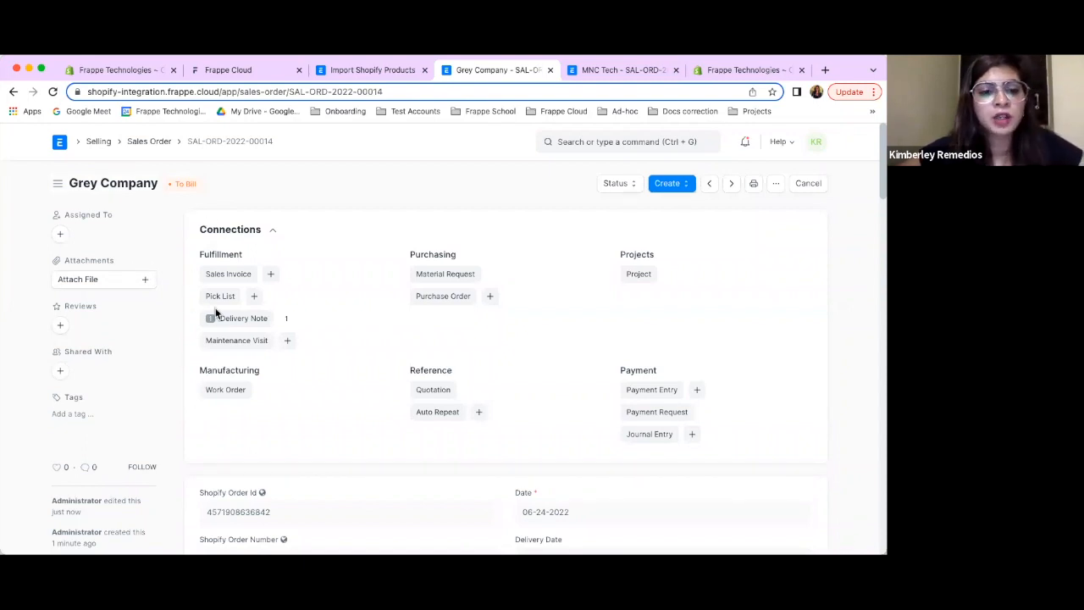
click(147, 142)
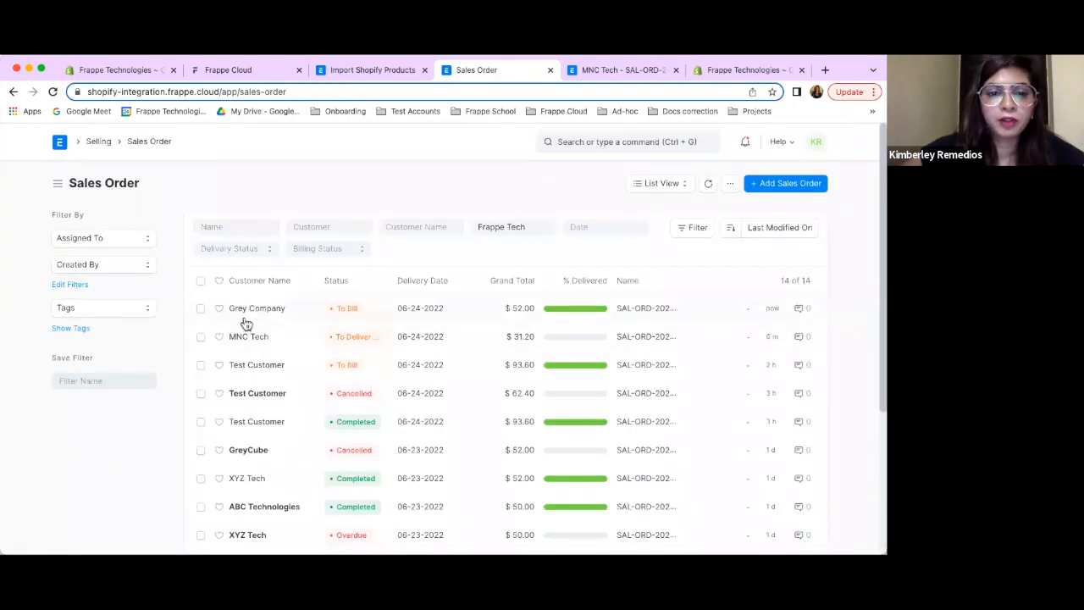
click(243, 313)
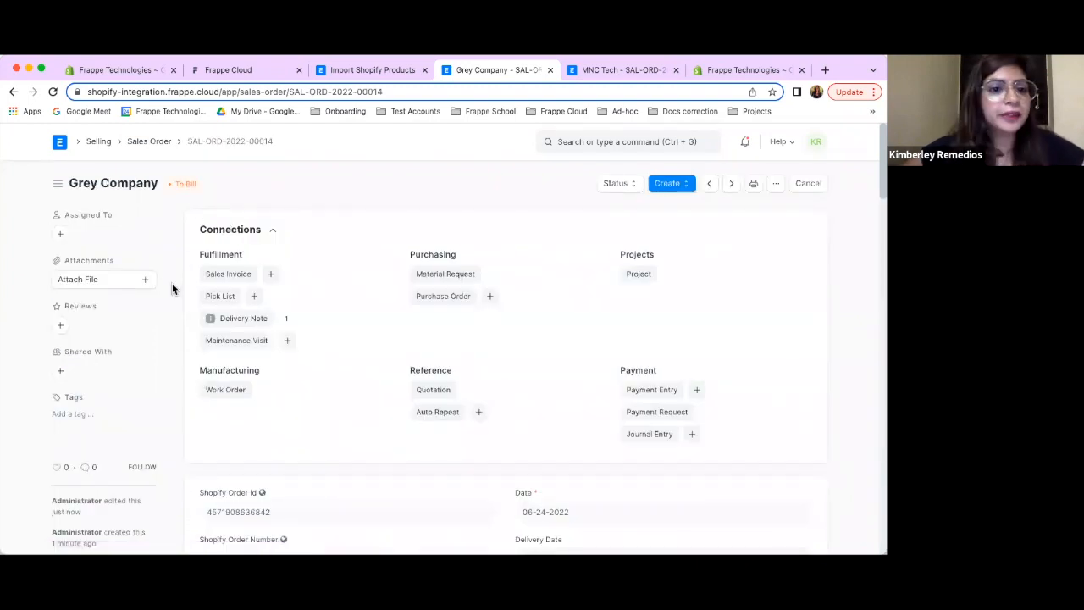
Open the delivery note linked to Grey Company's sales order and examine its Shopify fulfillment details and items
click(236, 320)
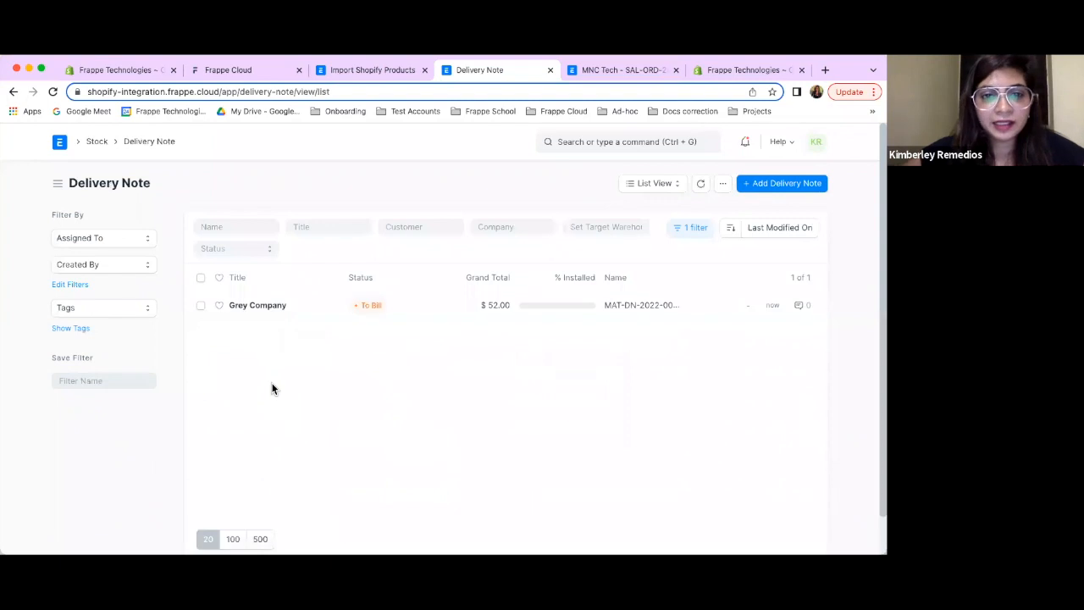
click(257, 308)
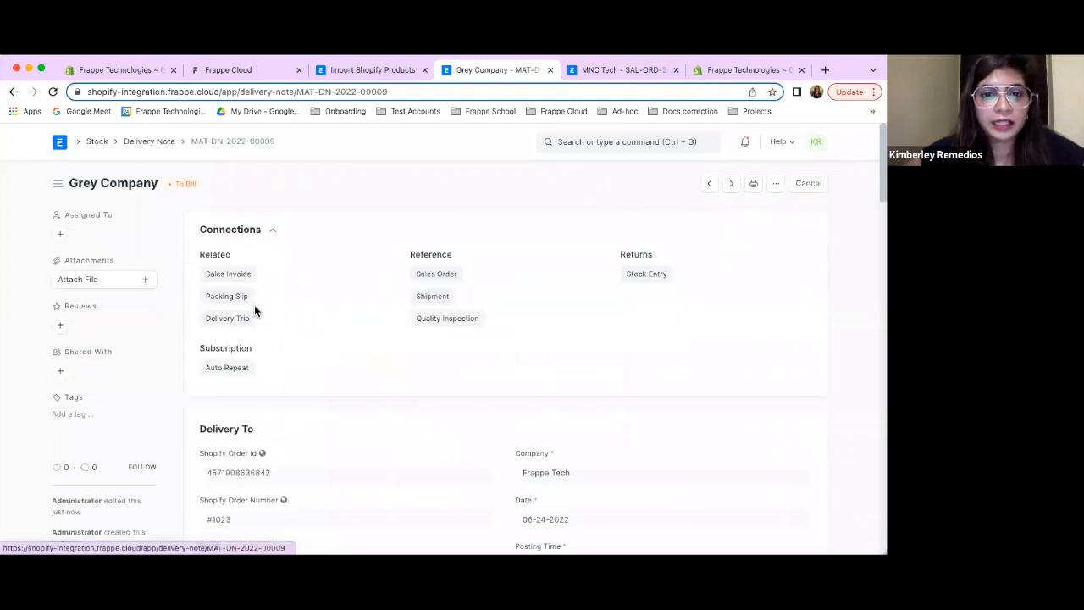
scroll(259, 357, down, 5)
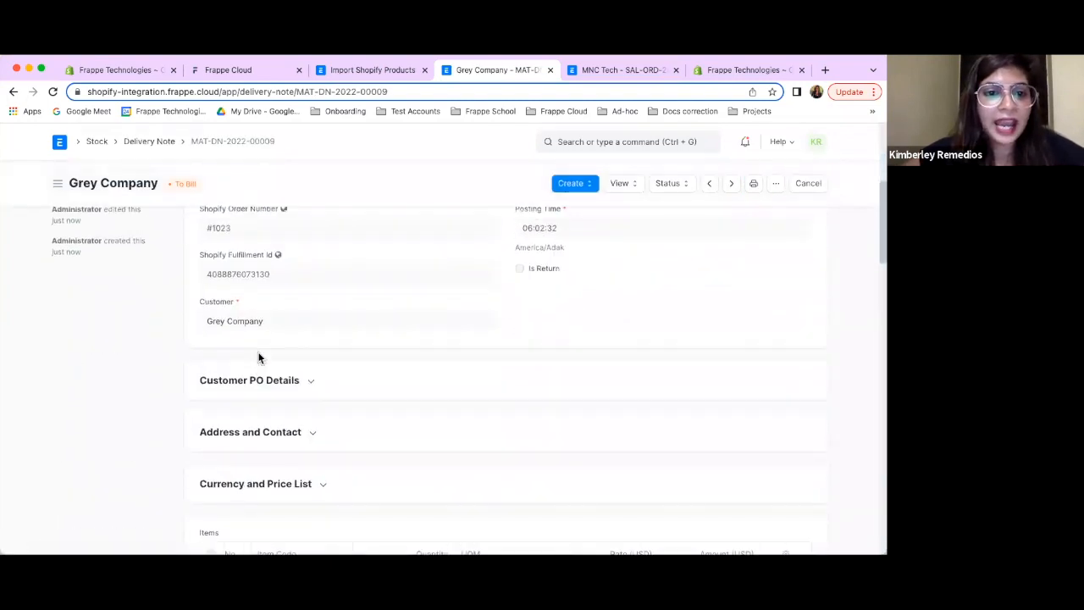
scroll(259, 357, up, 1)
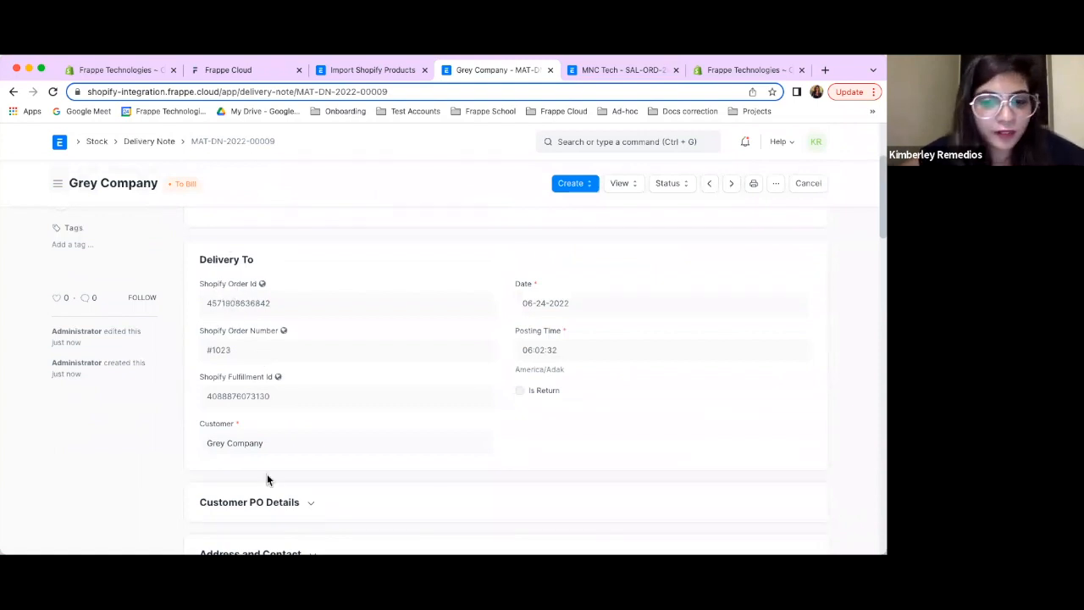
scroll(268, 476, down, 5)
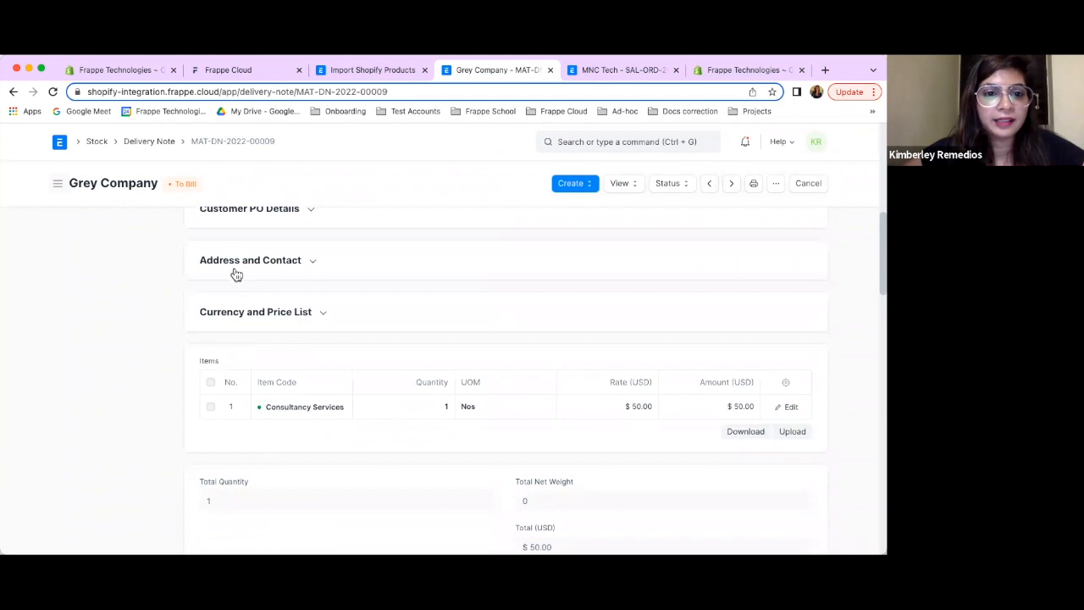
click(237, 274)
scroll(237, 273, up, 8)
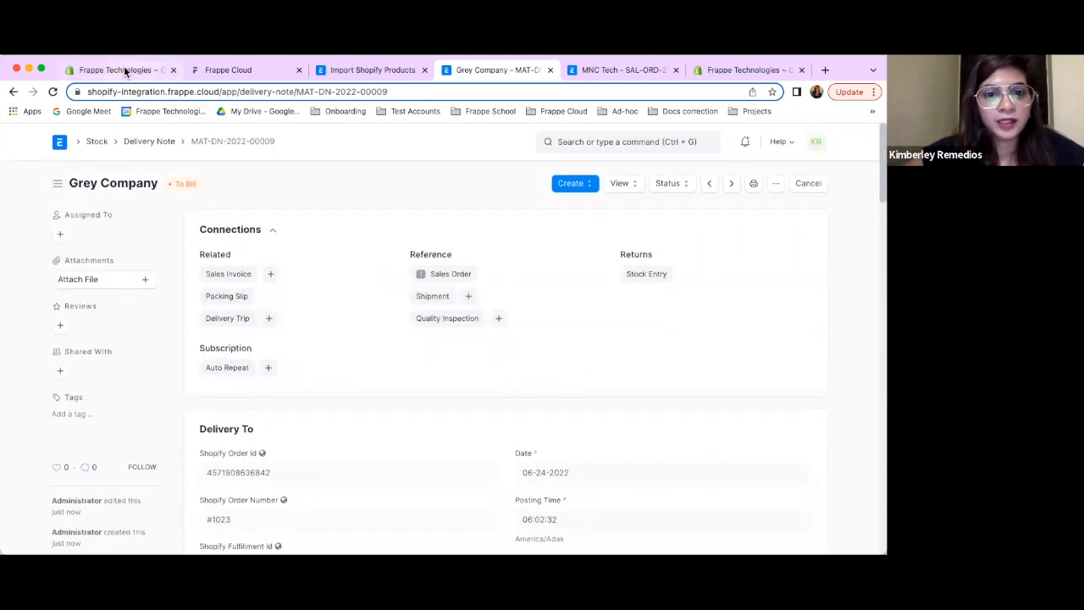
Switch to Shopify and mark Grey Company's Consultancy Services order as paid
click(124, 72)
scroll(282, 303, down, 3)
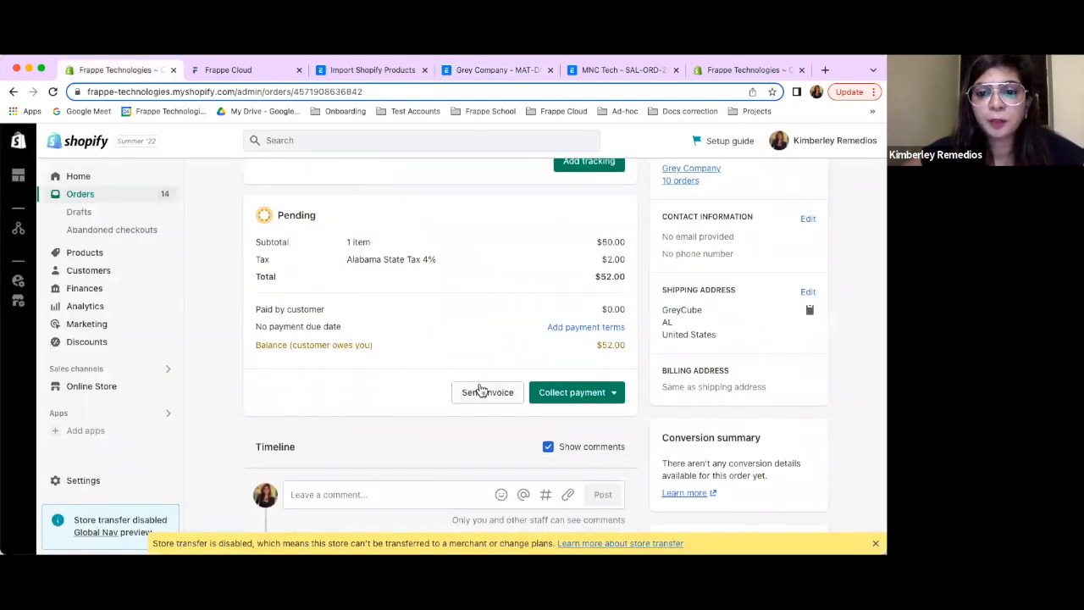
click(551, 393)
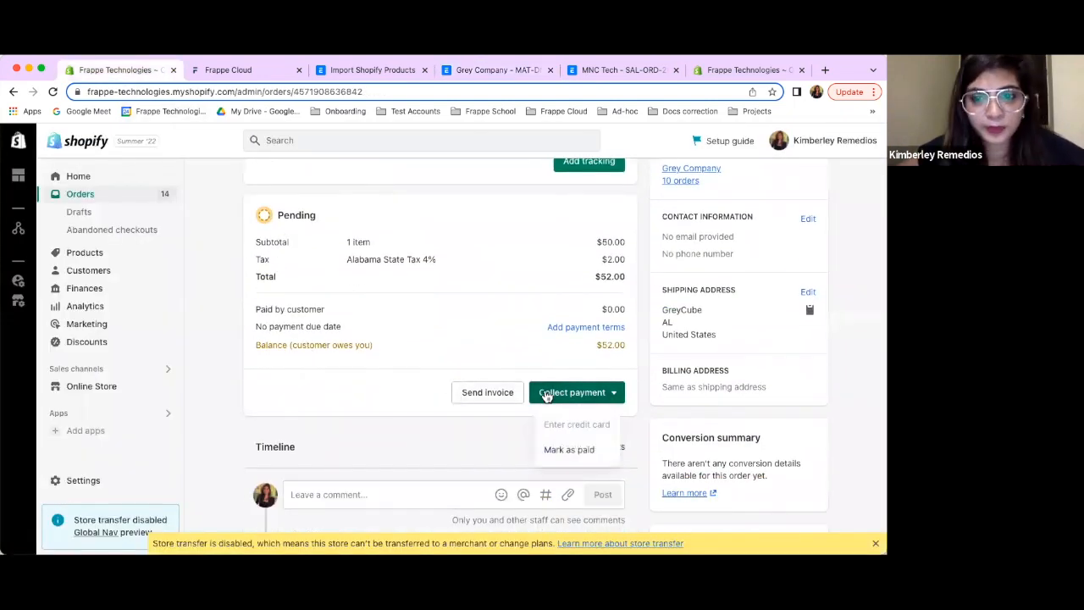
click(563, 450)
click(566, 398)
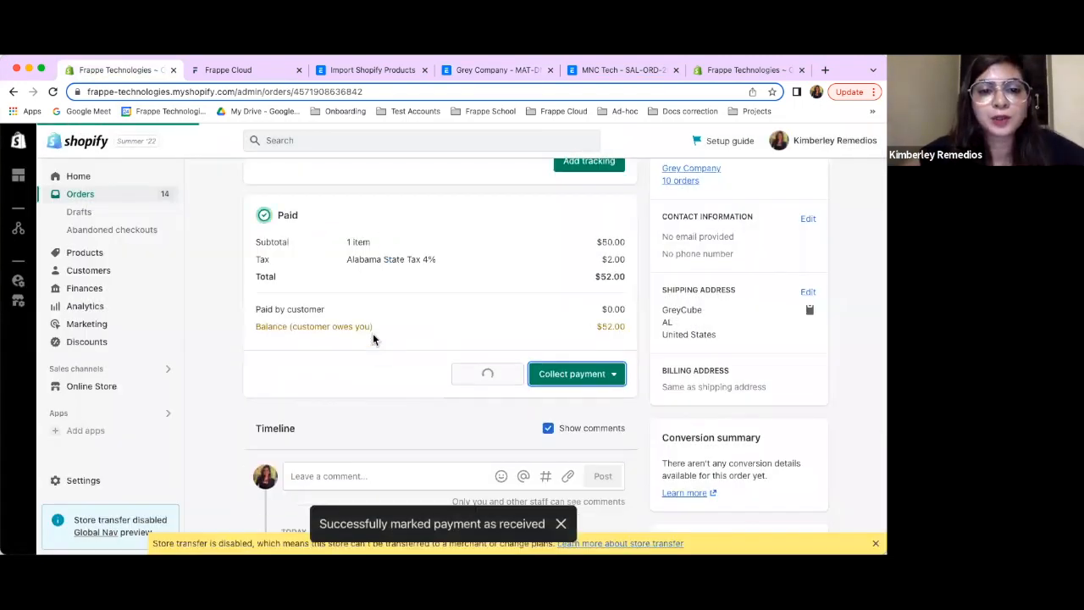
scroll(361, 413, up, 3)
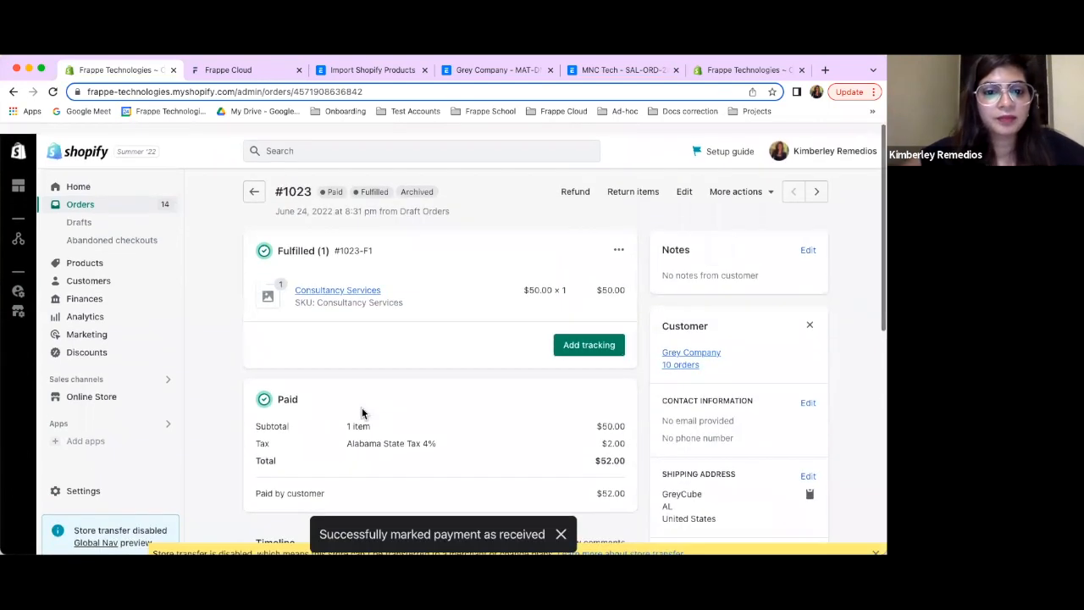
Switch to ERPNext, return from the delivery note to Grey Company's sales order and check its status
click(483, 70)
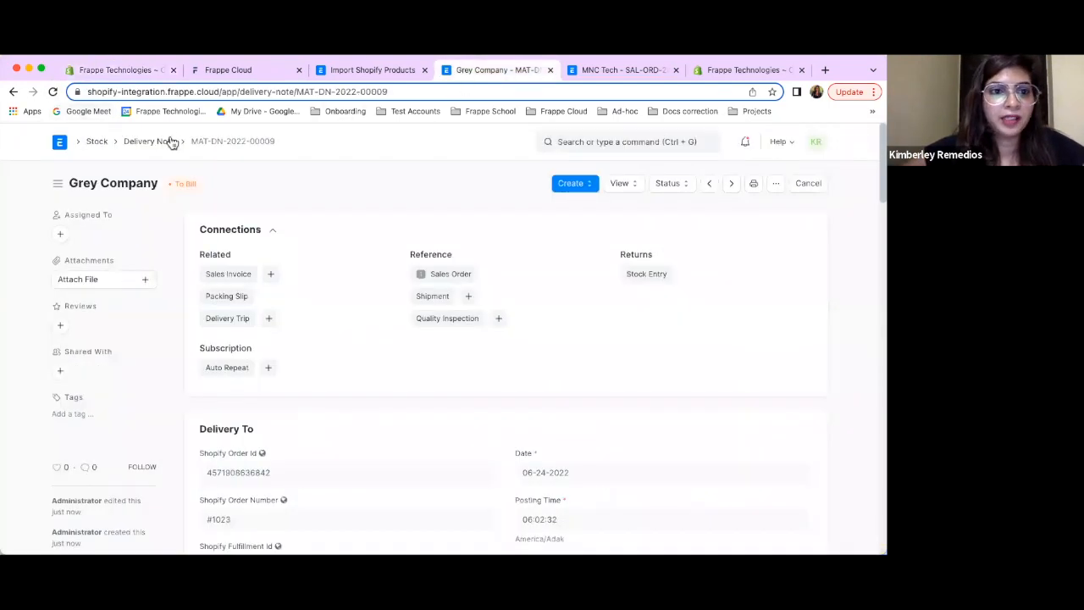
click(14, 92)
click(14, 92)
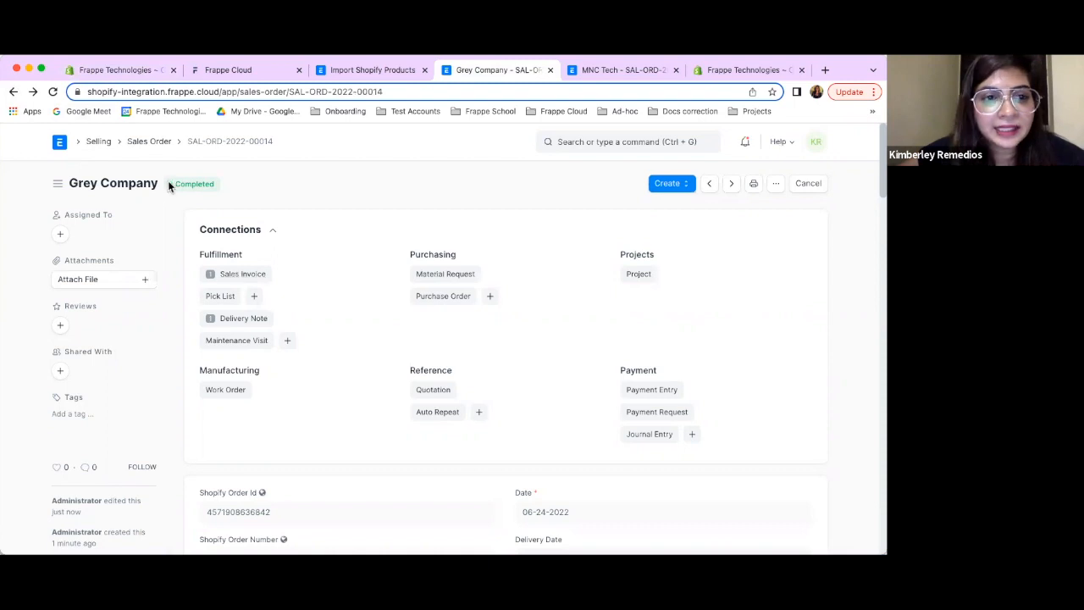
double_click(210, 184)
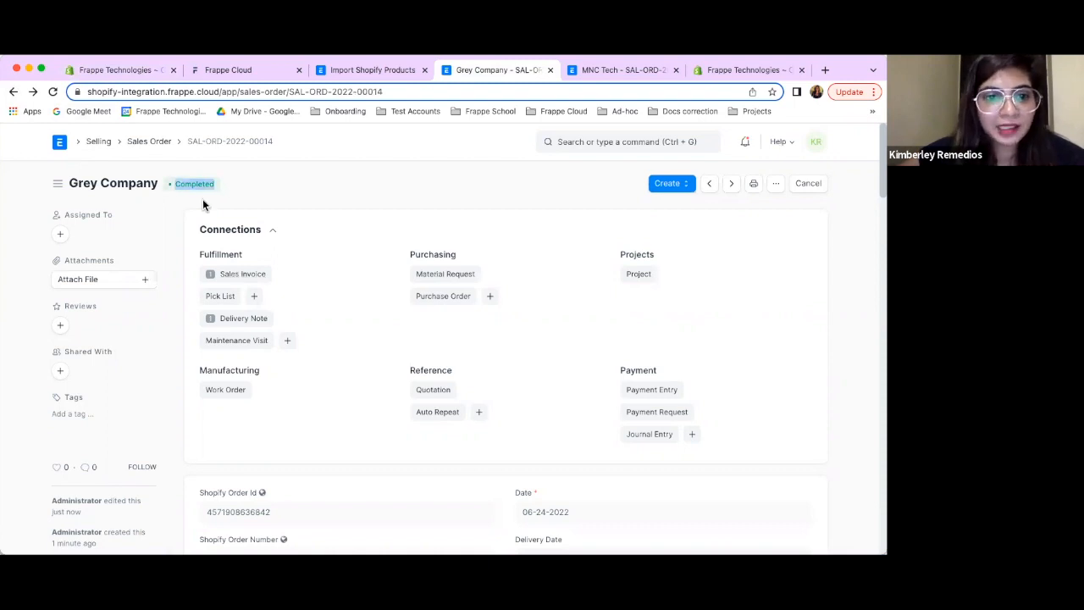
Open the sales invoice linked to Grey Company's sales order and view its Accounting Ledger
click(237, 281)
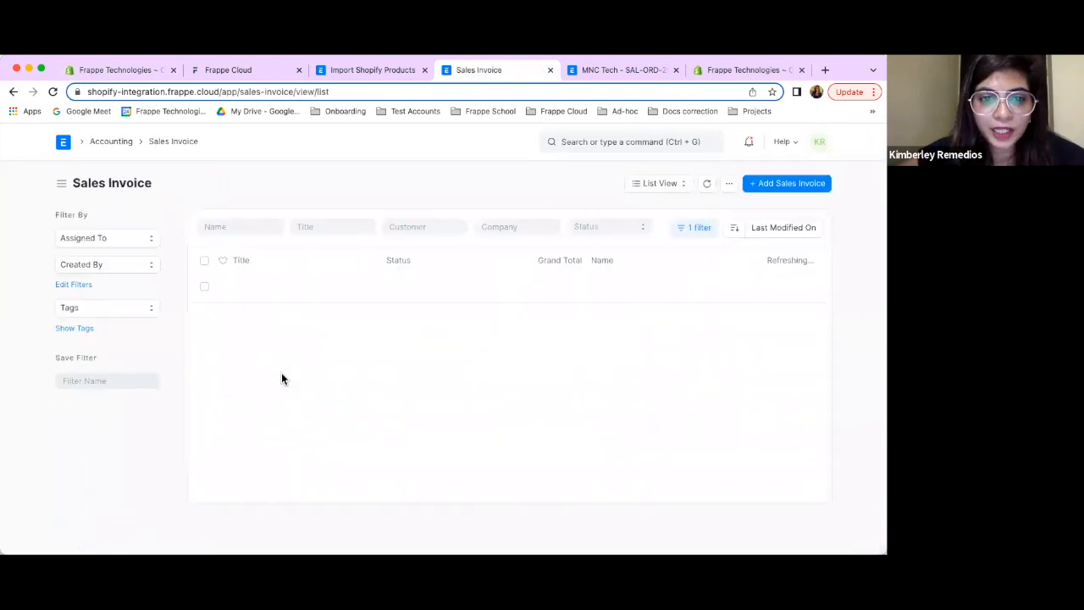
click(259, 289)
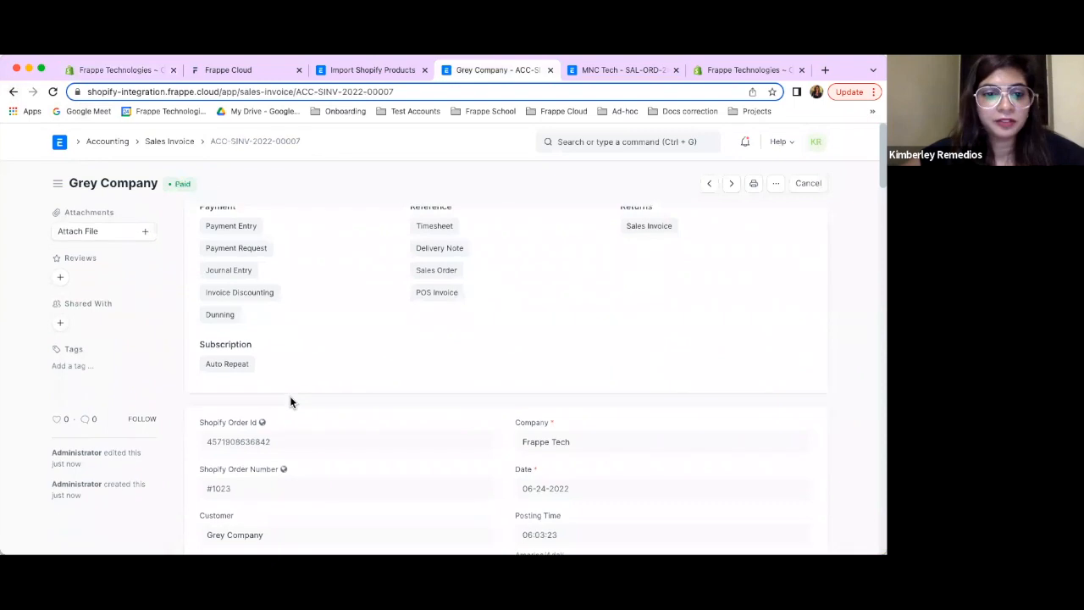
click(621, 184)
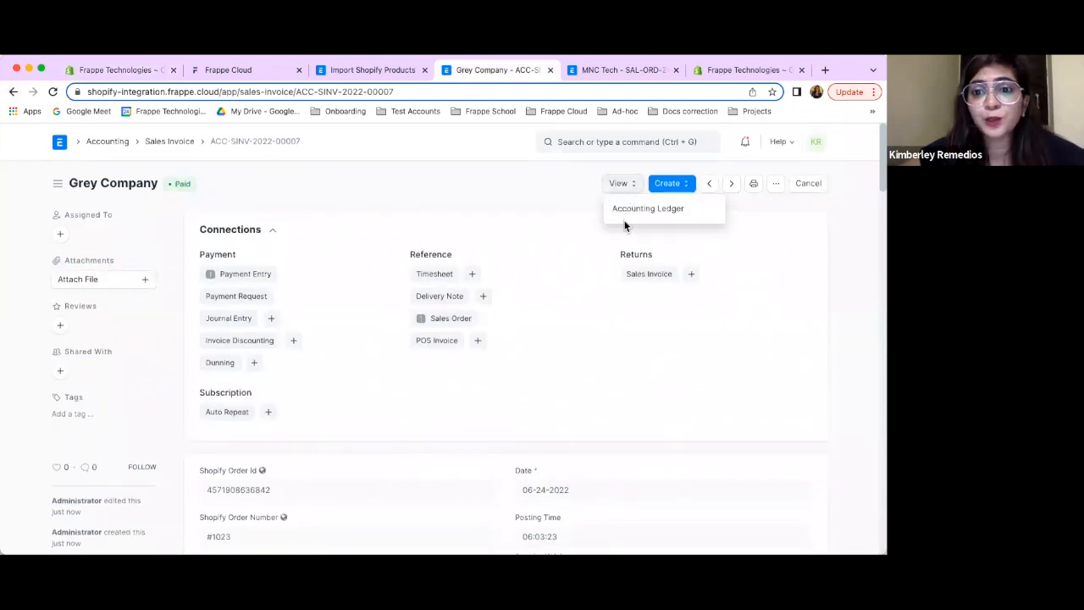
click(624, 213)
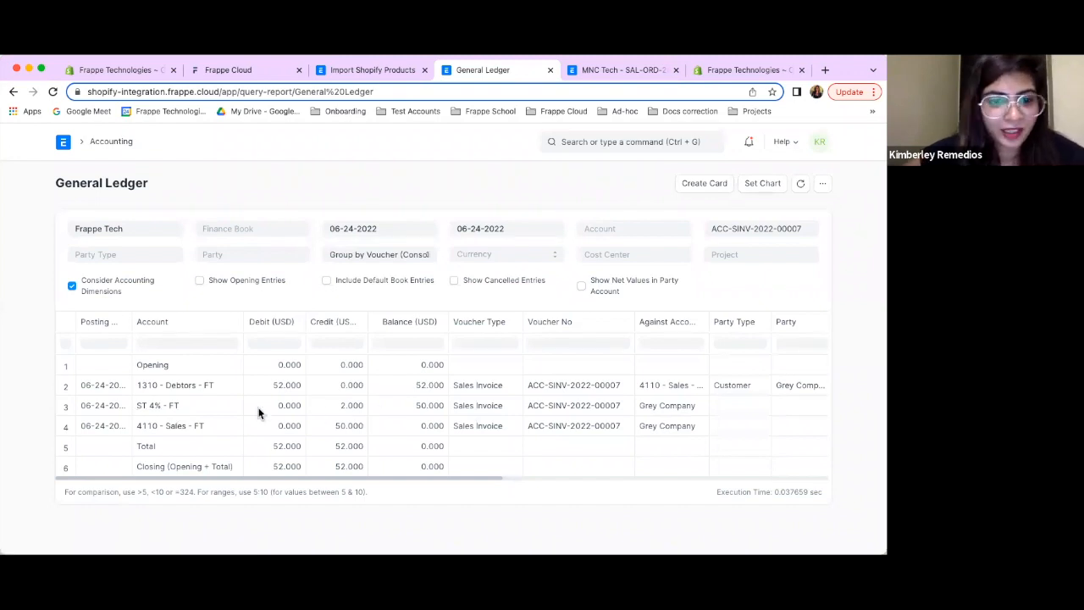
Open the payment entry linked to Grey Company's sales invoice, view its ledger, and return to the payment entry
click(14, 92)
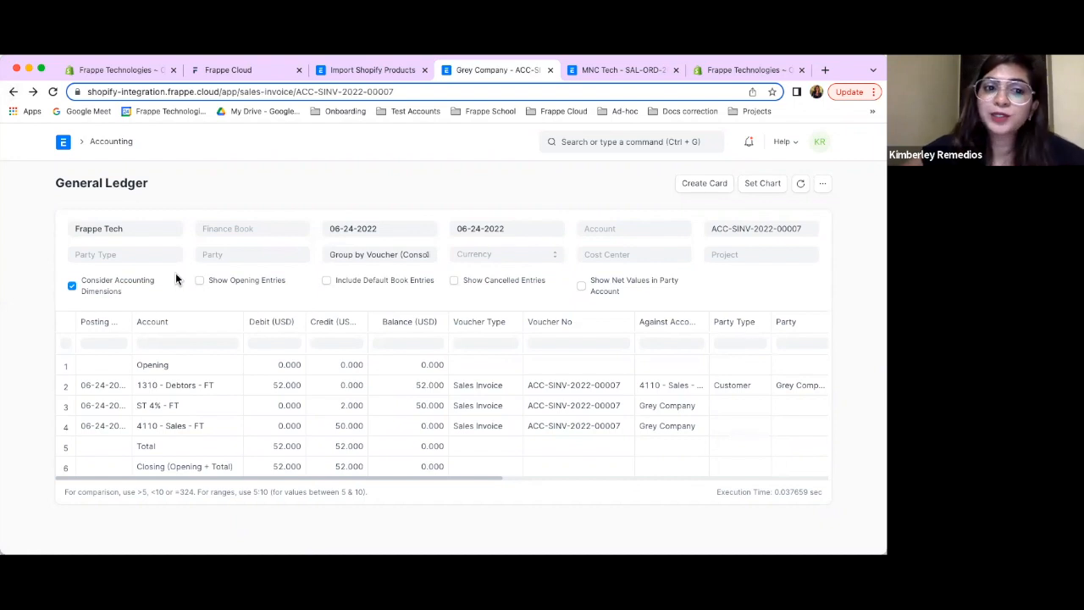
click(234, 276)
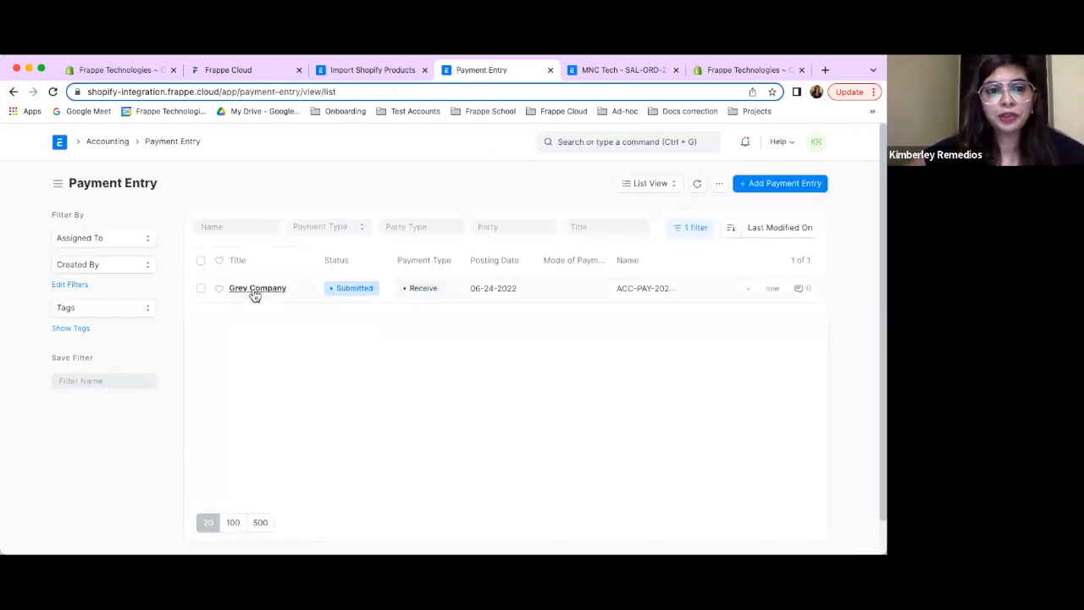
click(254, 293)
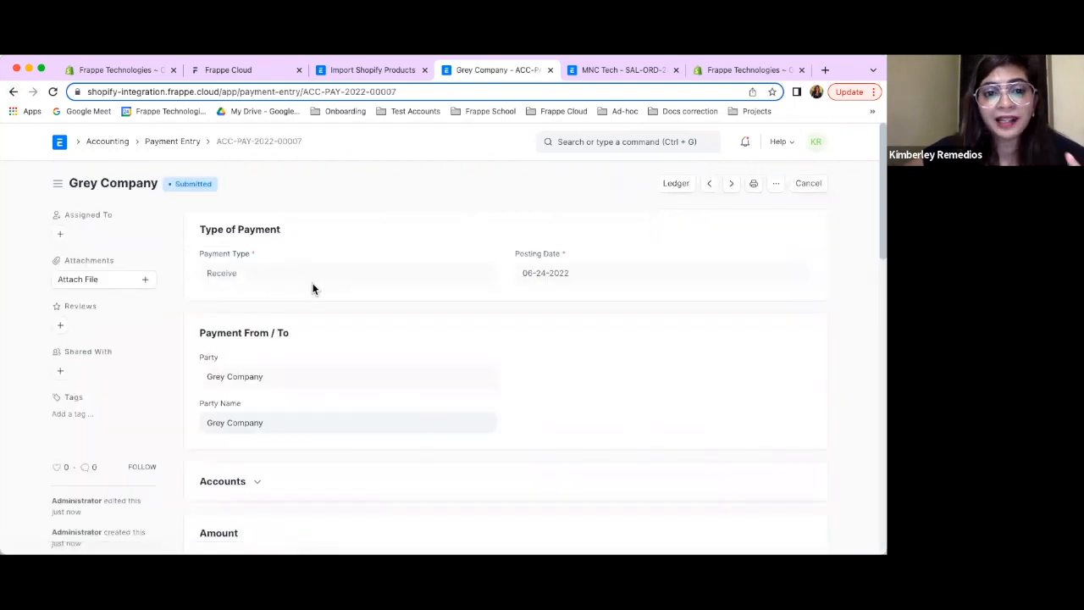
click(659, 187)
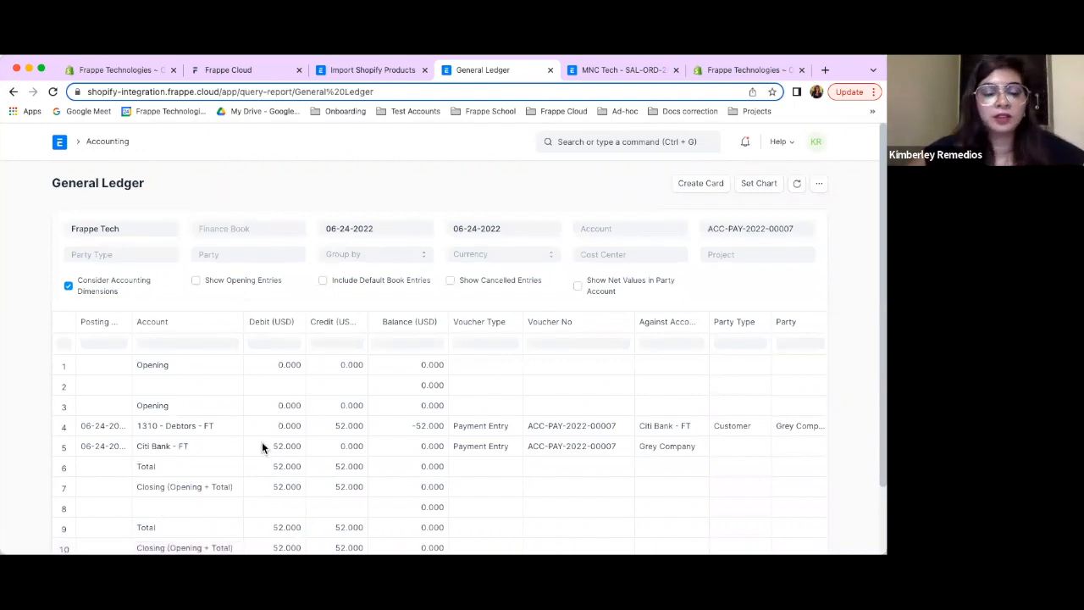
click(12, 93)
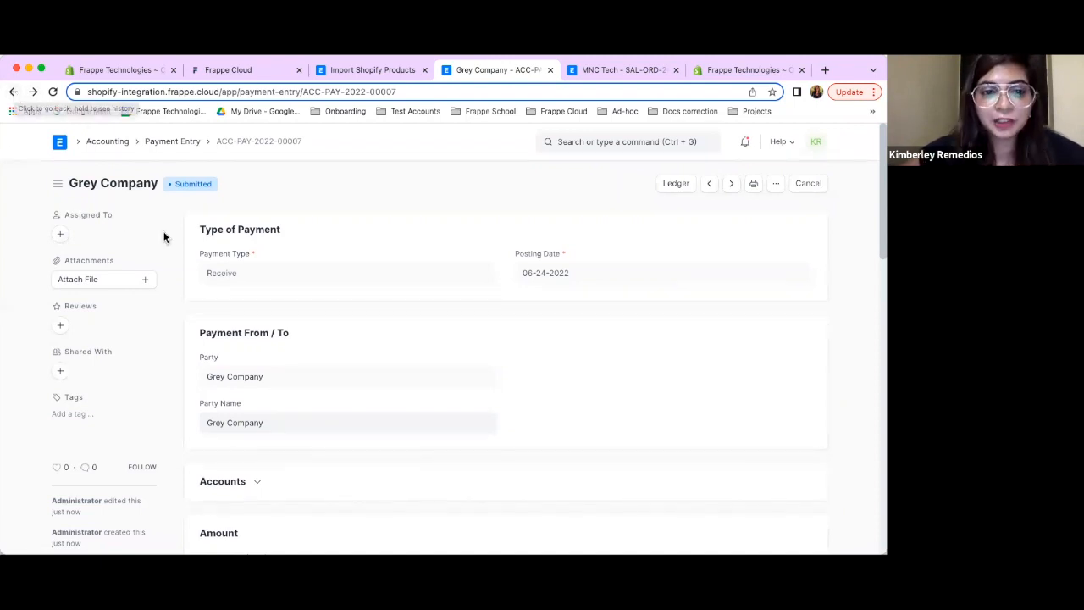
Switch to Shopify and leave Grey Company's order for the store's product list
click(137, 70)
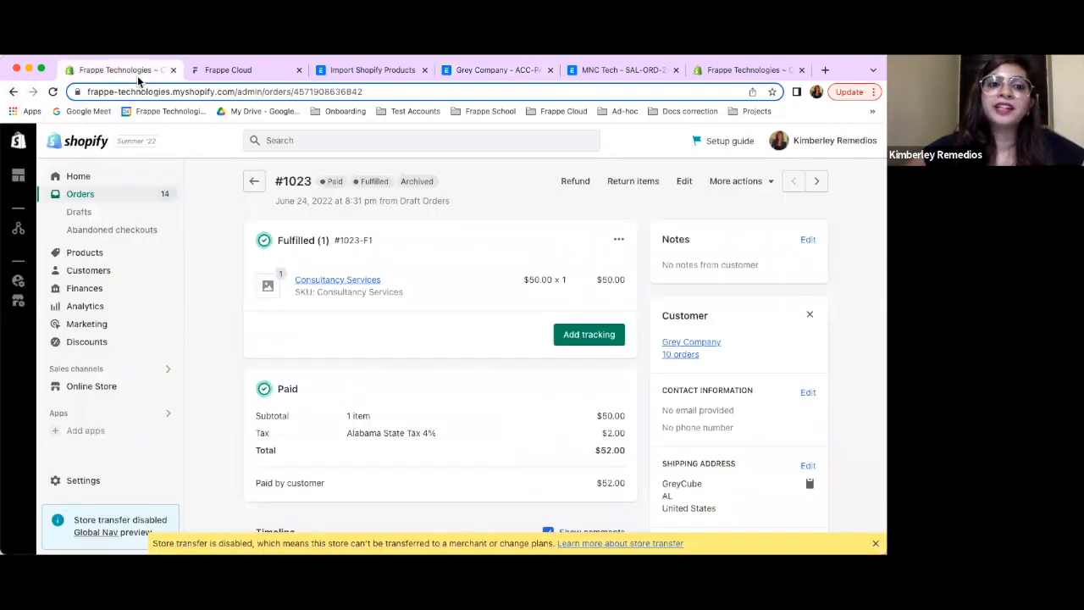
click(133, 199)
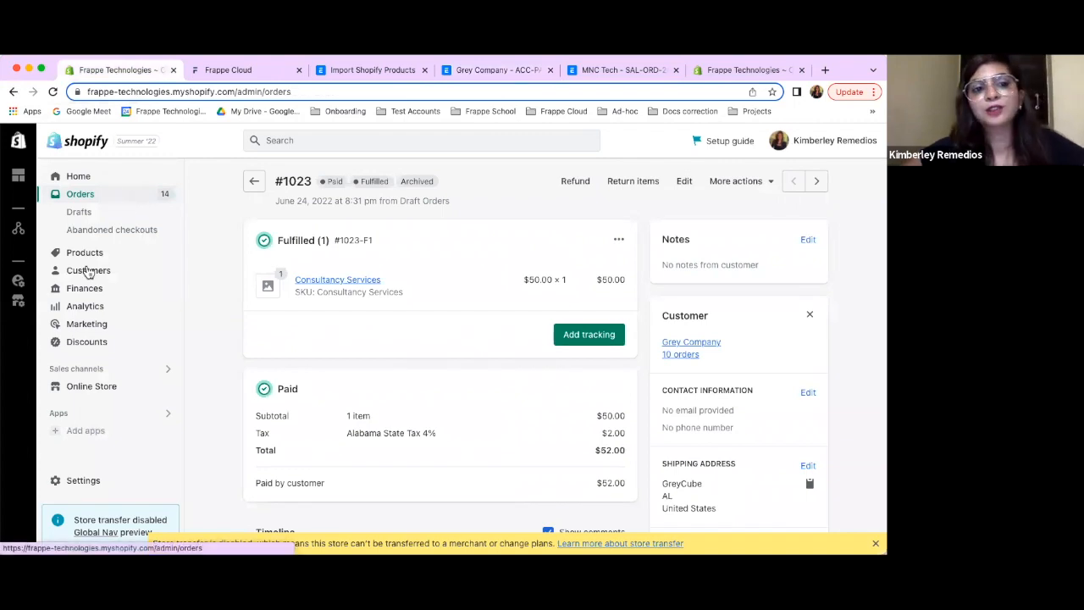
click(85, 253)
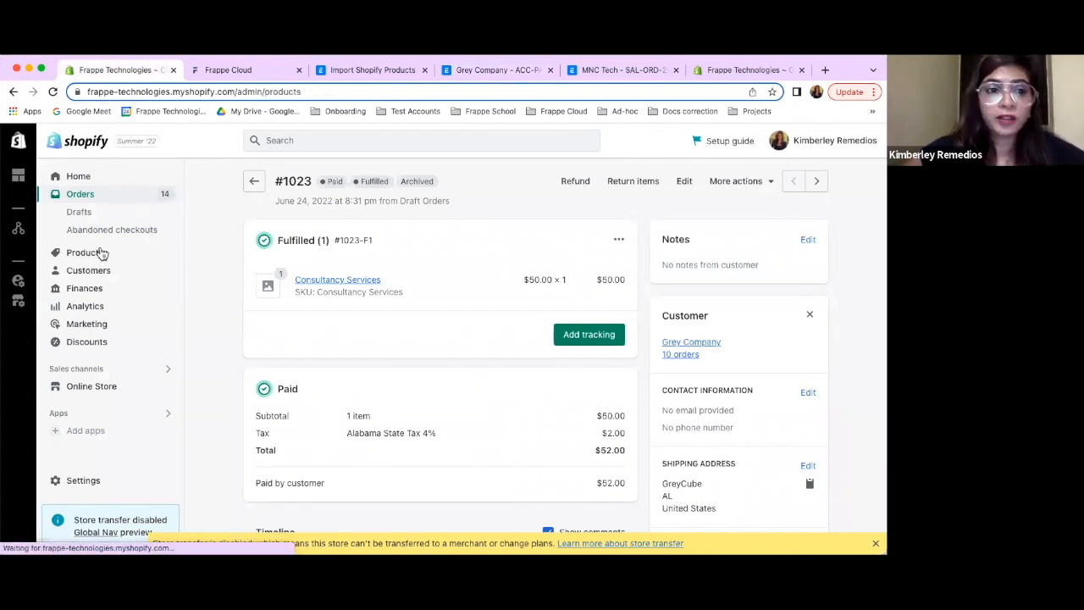